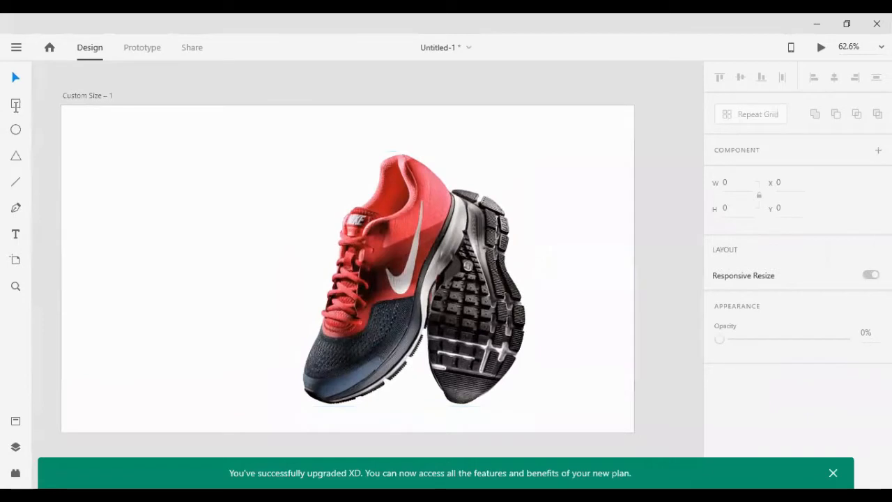
- Draw a 1400 by 800 rectangle covering the whole artboard
click(15, 103)
drag(61, 106, 638, 431)
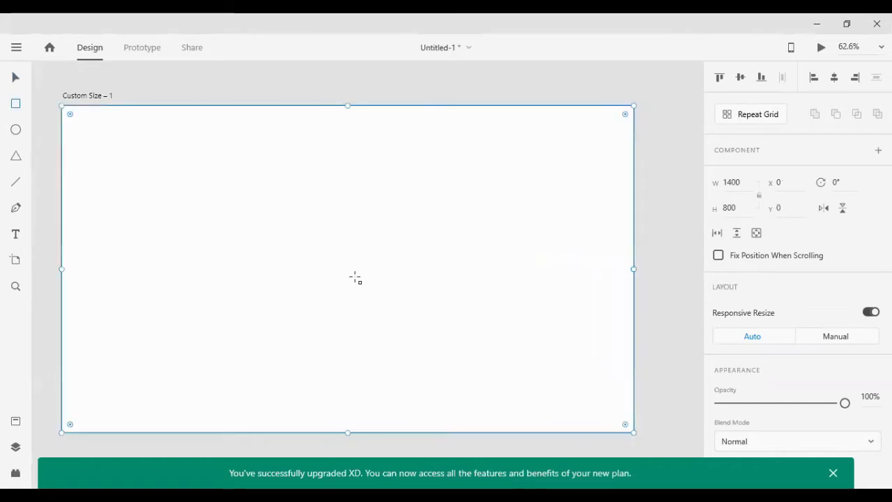
click(19, 78)
click(47, 85)
click(116, 188)
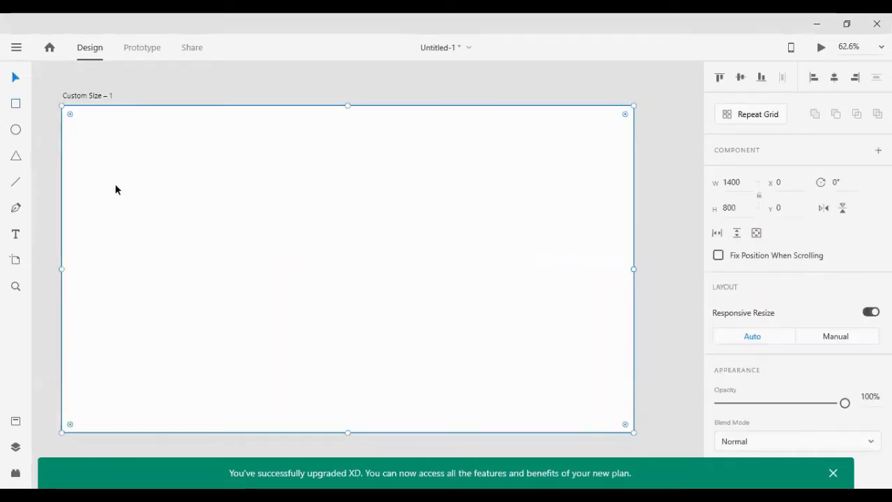
- Narrow the front rectangle from its left edge to about 522 wide, starting at about X 878
key(ctrl+[)
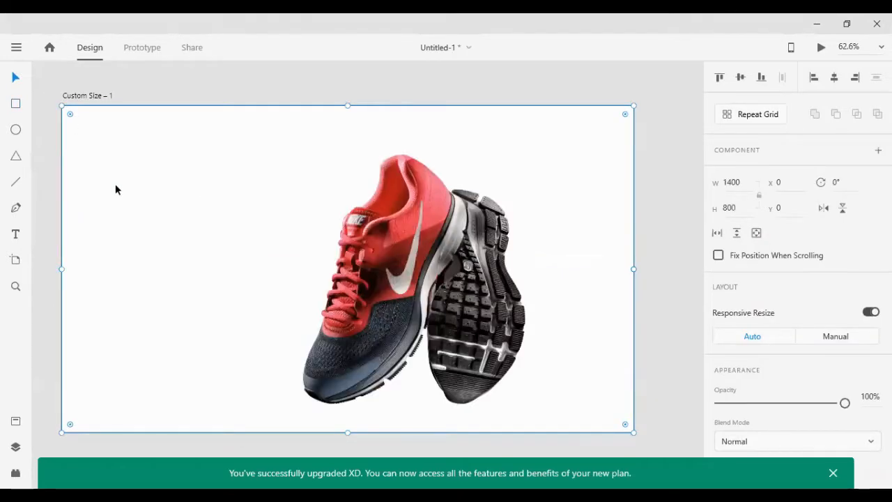
key(ctrl+])
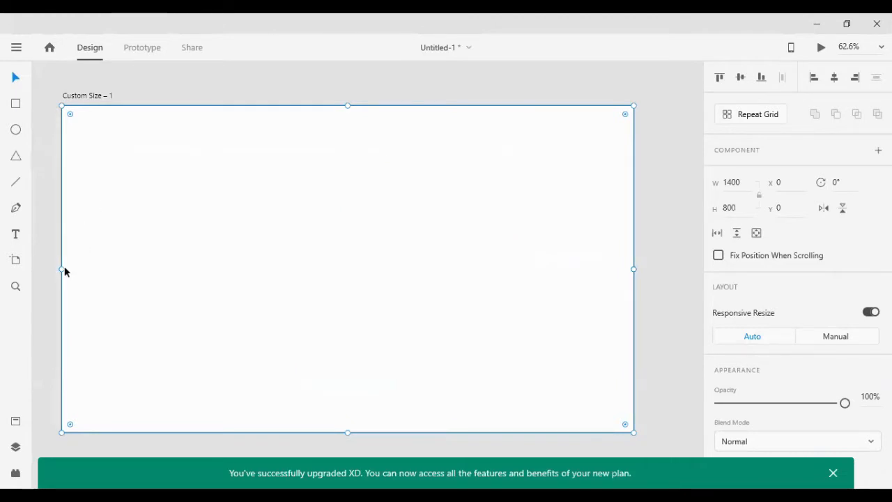
drag(62, 269, 420, 292)
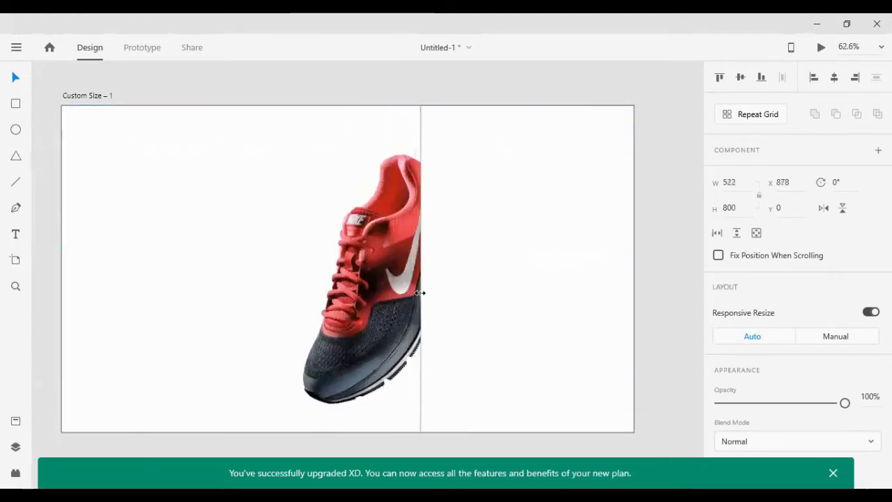
- Send both rectangles behind the shoe image and remove their borders
drag(387, 91, 432, 144)
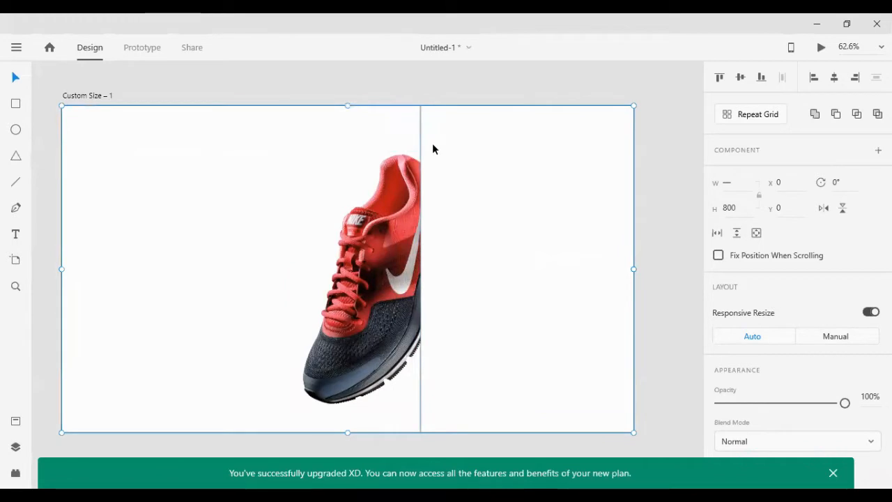
key(ctrl+[)
click(464, 91)
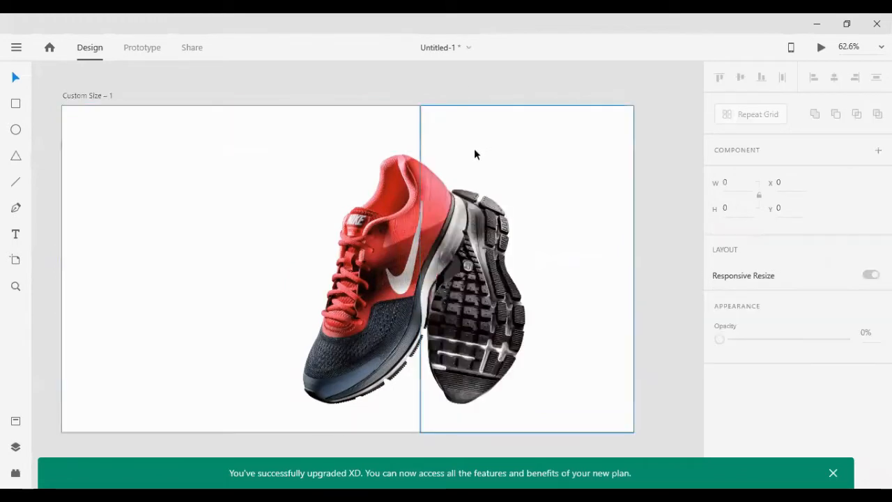
drag(354, 73, 429, 138)
scroll(825, 306, down, 5)
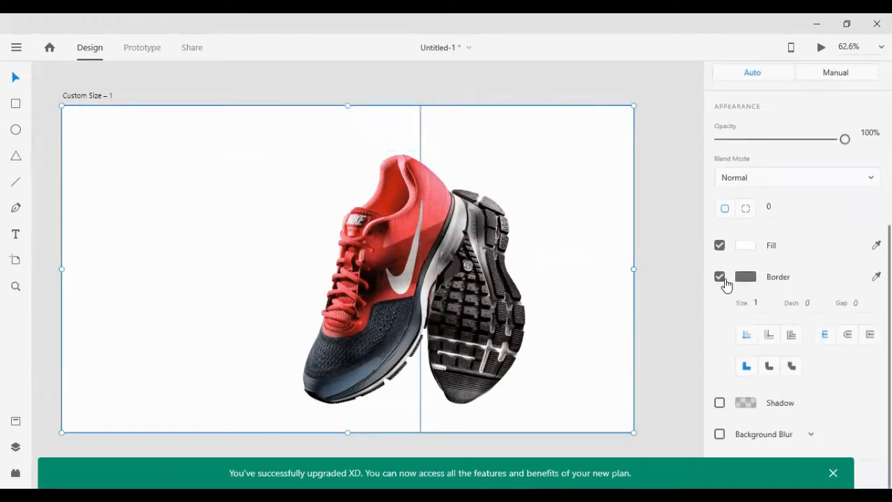
click(722, 278)
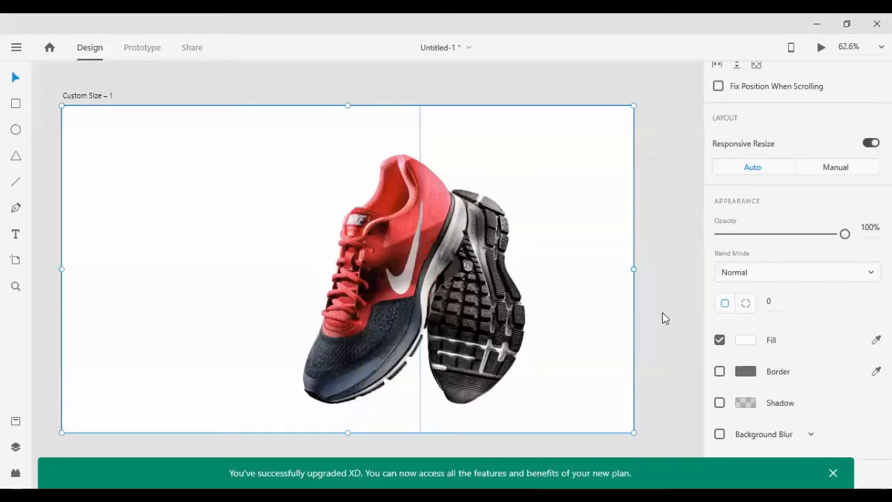
- Fill the full-width background rectangle with slate blue sampled from the front shoe's lower part, and darken it to deep navy
click(239, 167)
scroll(811, 246, down, 5)
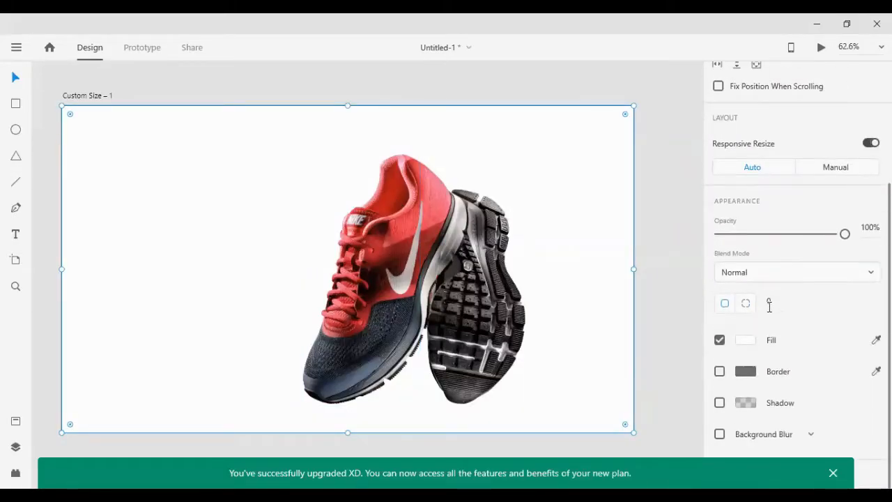
click(876, 340)
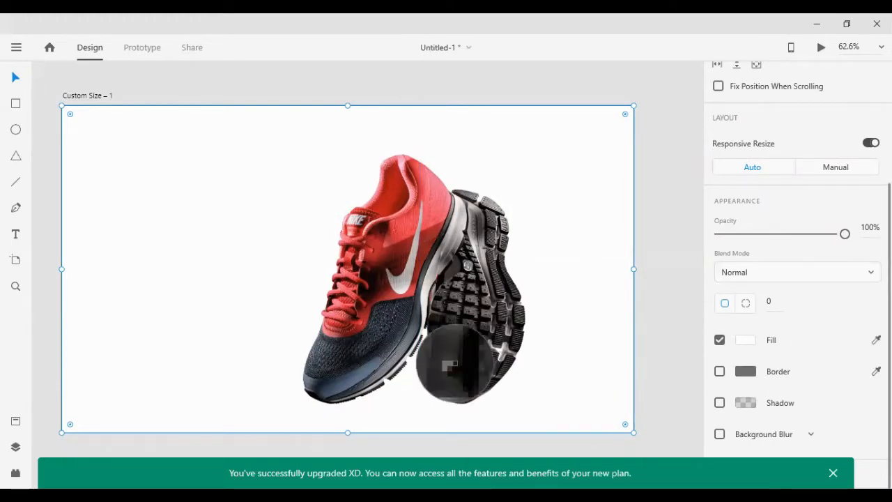
click(370, 369)
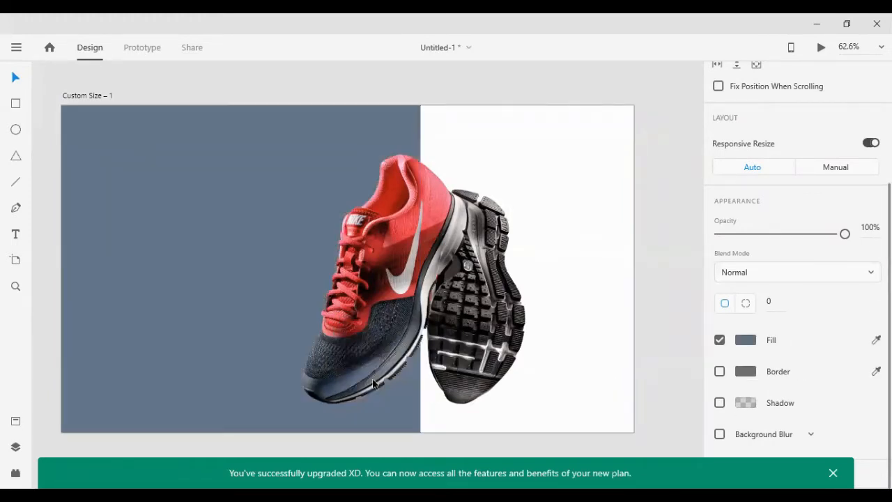
click(746, 338)
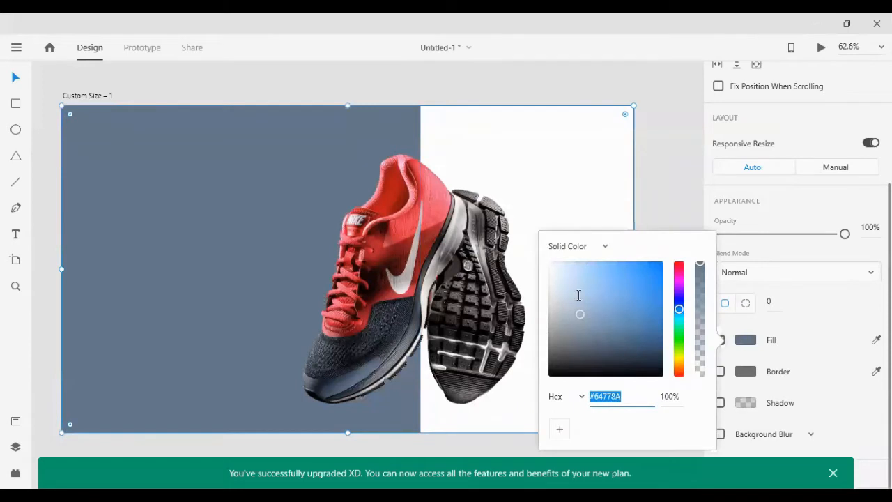
drag(600, 329, 623, 347)
click(653, 186)
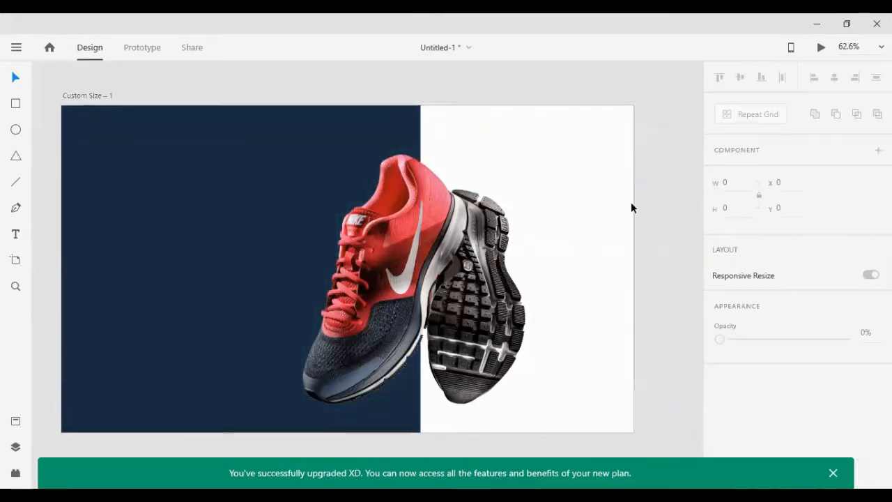
- Try a background blur on the white rectangle covering the artboard's right part
click(566, 170)
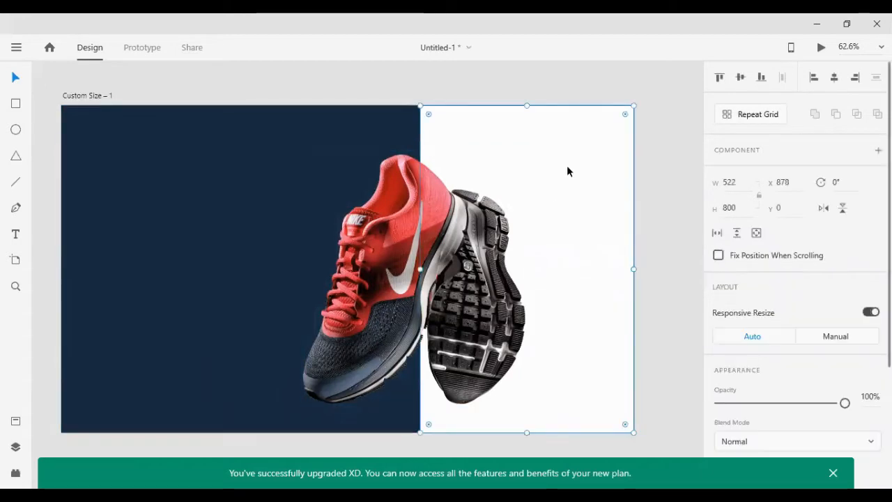
scroll(556, 220, down, 3)
scroll(557, 221, up, 4)
scroll(556, 221, down, 3)
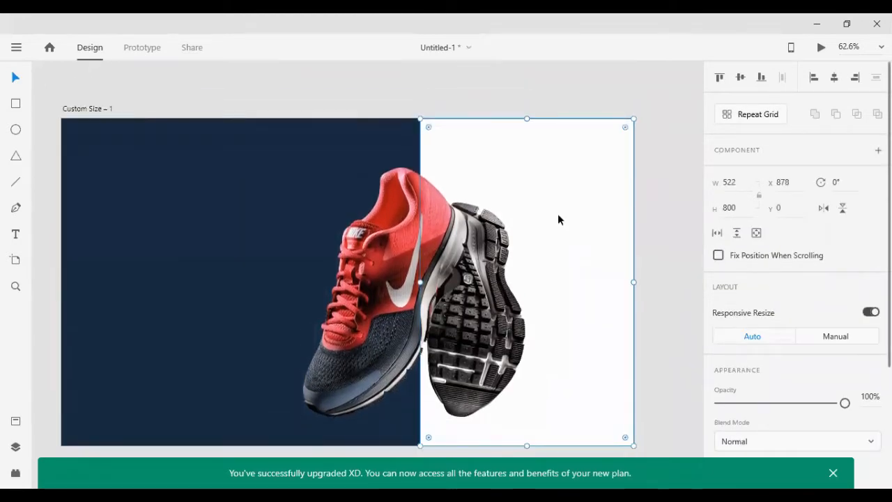
scroll(822, 255, down, 3)
click(725, 403)
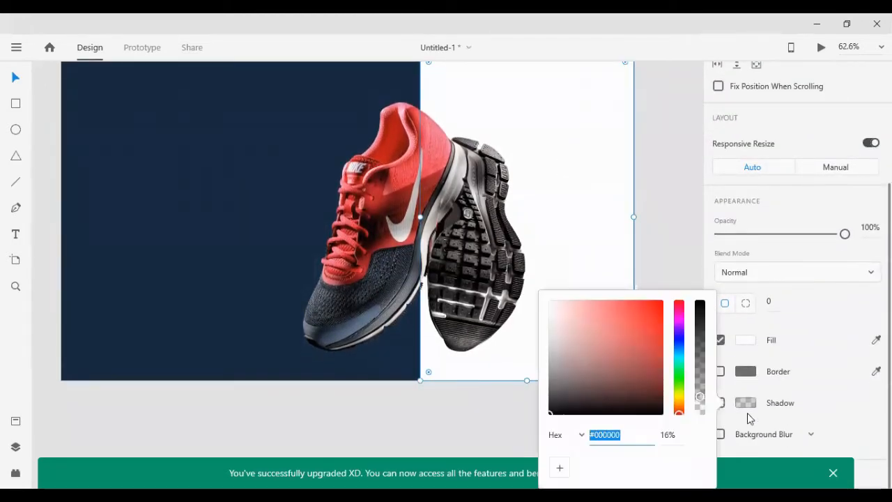
click(761, 435)
click(760, 433)
scroll(759, 430, up, 5)
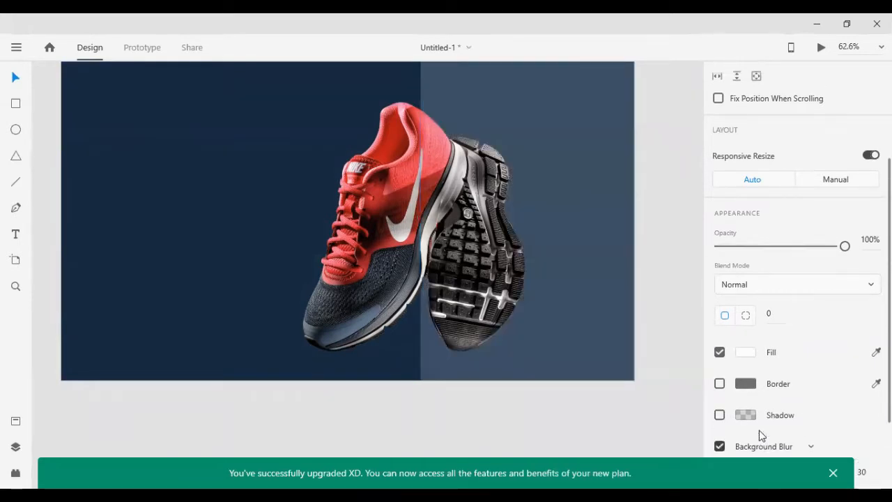
- Delete the blurred rectangle covering the artboard's right part
key(Delete)
scroll(592, 287, up, 2)
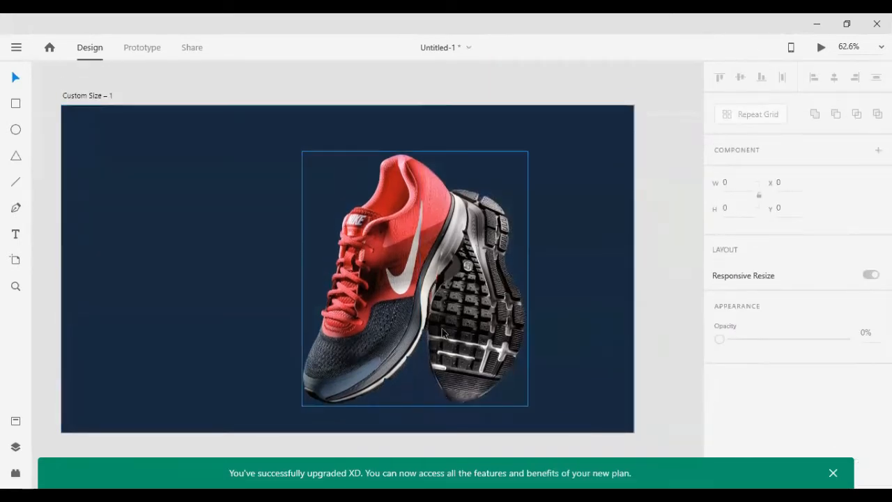
- Scale the shoe image down to about 404 by 457 and place it at about X 753, Y 158
drag(506, 263, 528, 253)
drag(550, 141, 519, 175)
drag(500, 260, 514, 253)
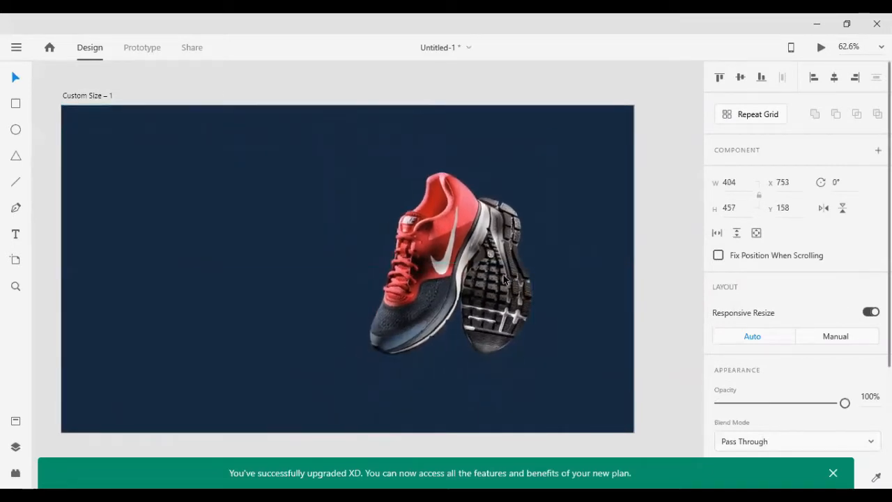
- Draw a circle about 500 in diameter over the shoes and send it behind them, above the navy background
click(16, 131)
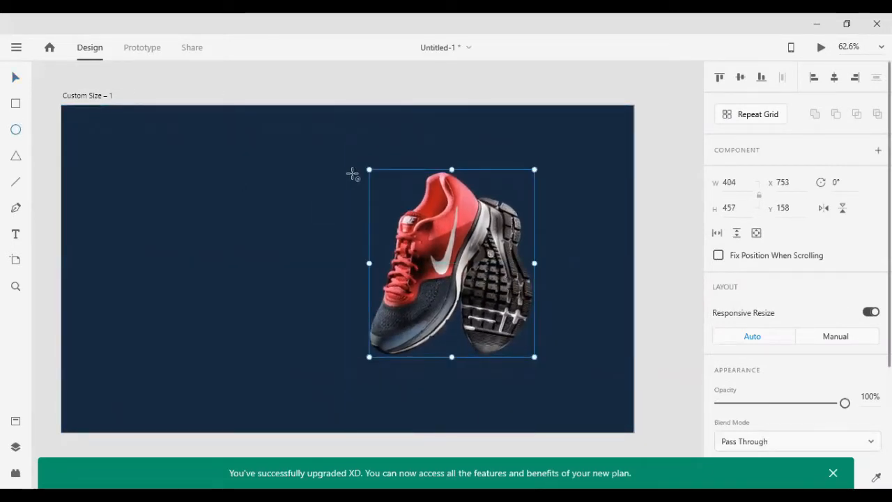
drag(352, 173, 575, 376)
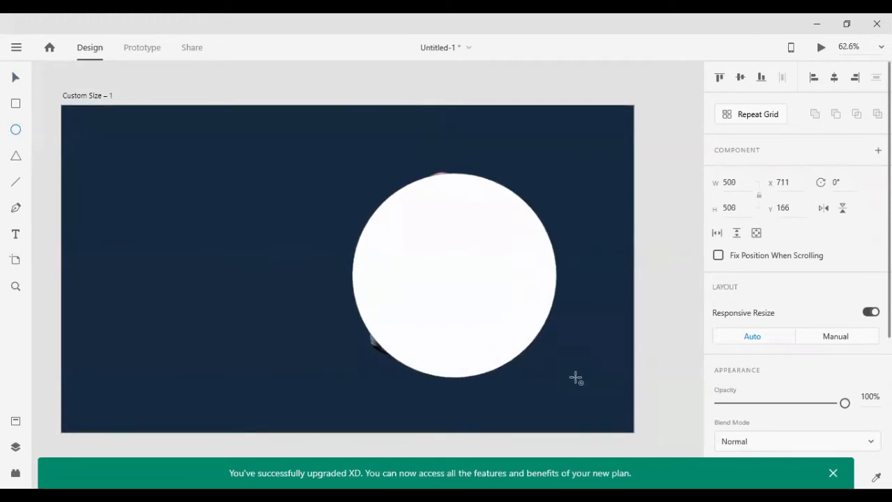
click(17, 78)
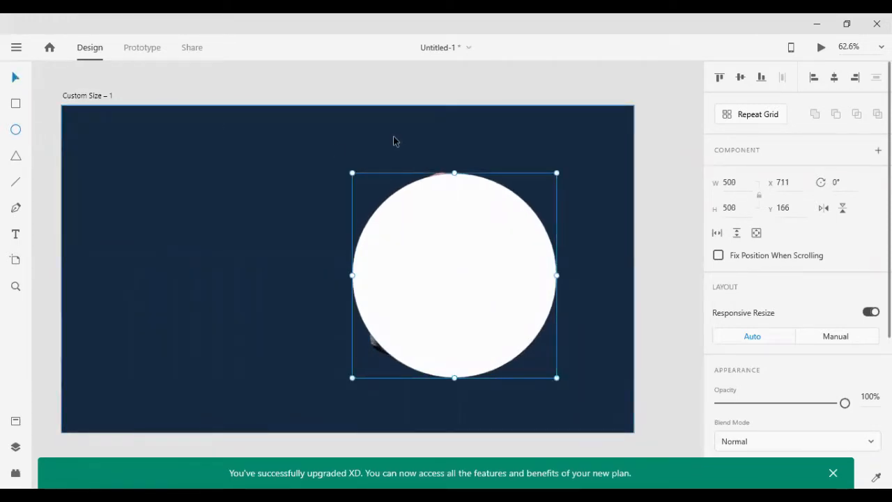
shift+click(393, 137)
key(ctrl+shift+bracketleft)
click(370, 91)
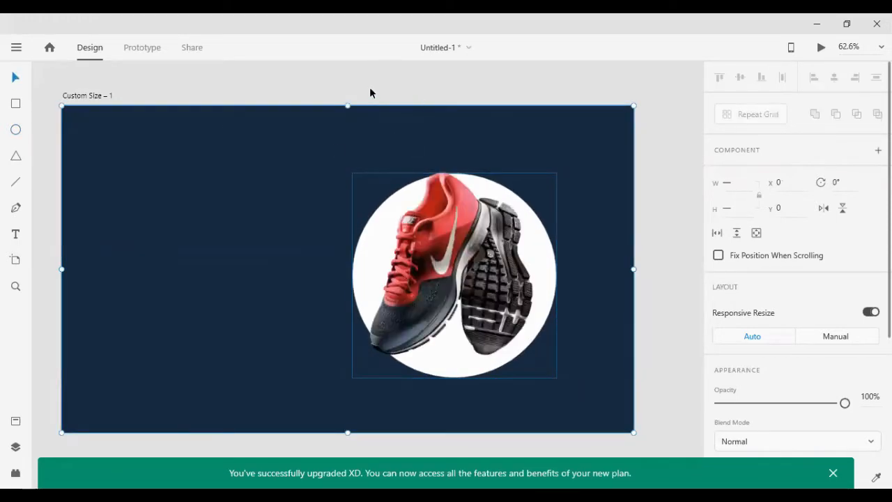
- Nudge the circle to about X 703, Y 158 and shrink it slightly around its centre
click(388, 249)
click(357, 264)
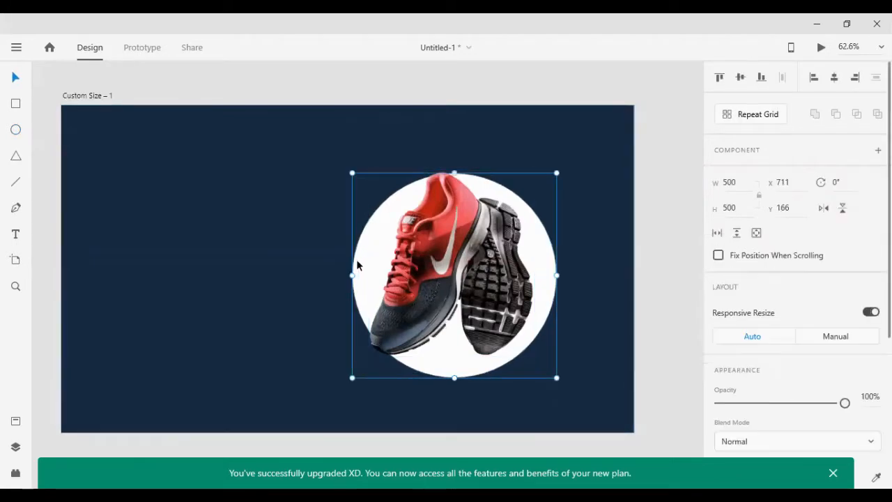
key(Up)
key(Up)
key(Up)
key(Up)
key(Up)
key(Up)
key(Up)
key(Up)
key(Up)
key(Left)
key(Left)
key(Left)
key(Left)
key(Left)
key(Left)
key(Left)
key(Left)
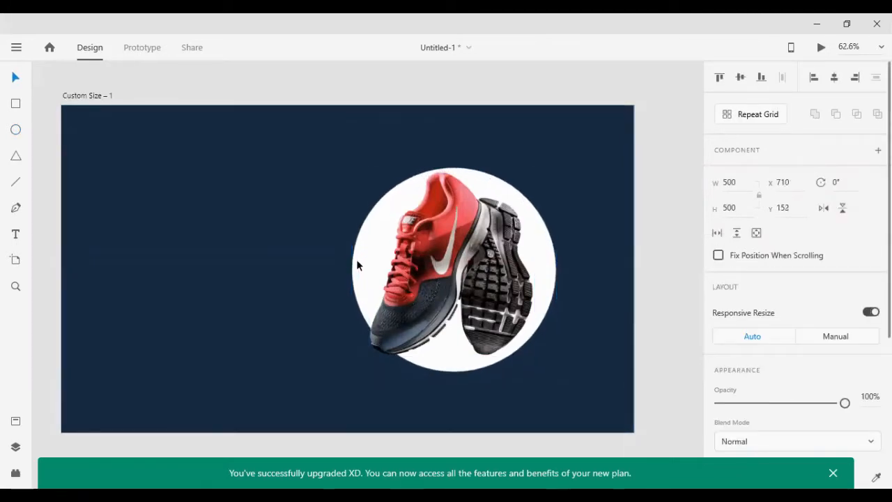
key(Down)
key(Down)
key(Down)
key(Down)
key(Down)
key(Down)
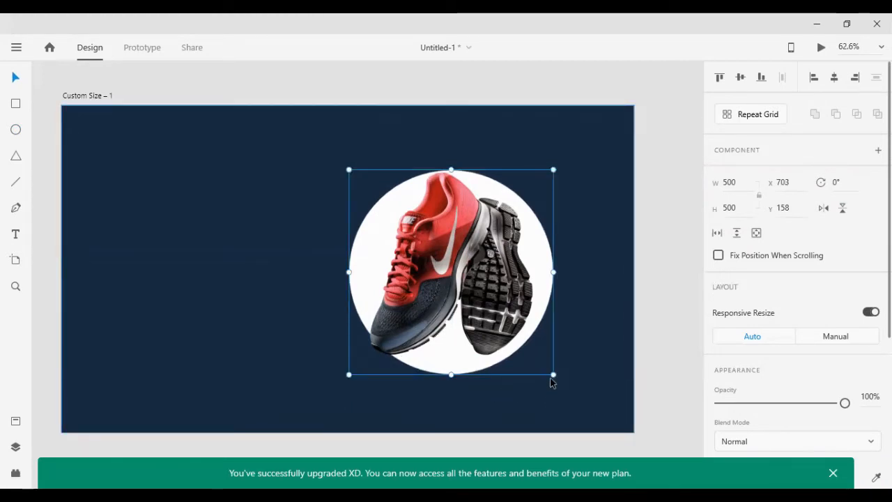
key(alt)
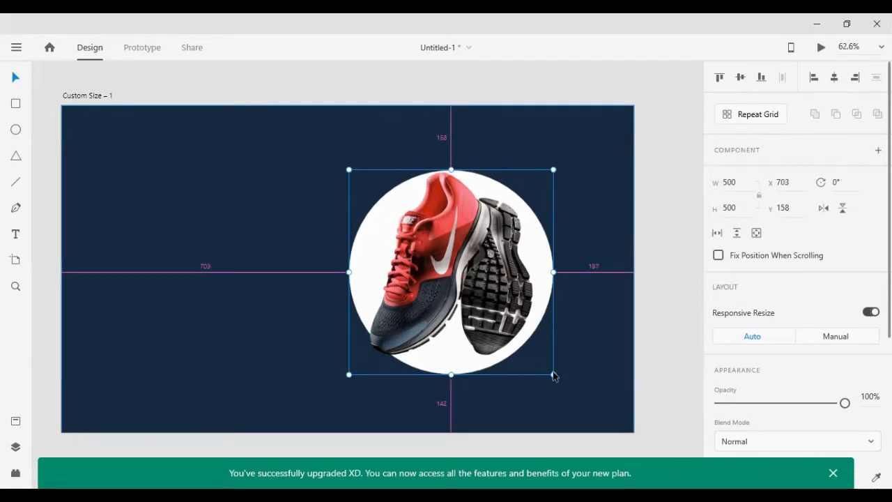
mouse_move(550, 372)
mouse_down()
mouse_move(542, 371)
mouse_move(548, 372)
mouse_up()
- Set the circle's border and fill to the red sampled from the shoe
scroll(824, 352, down, 3)
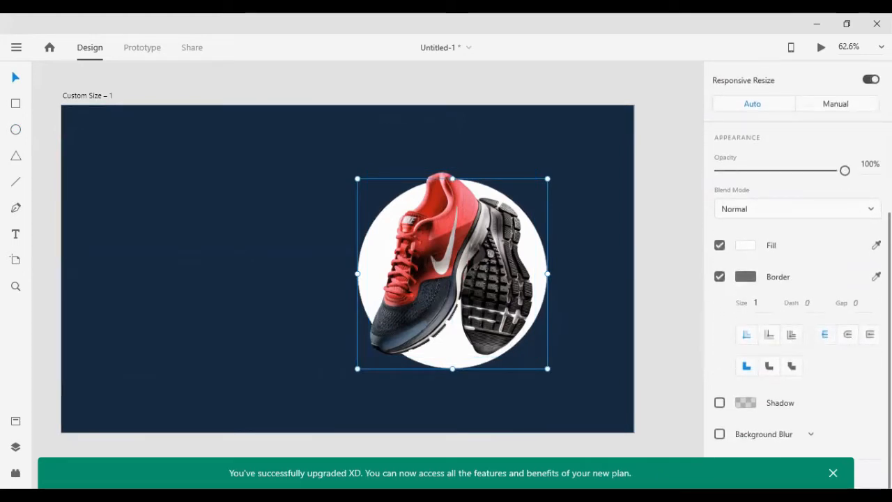
click(875, 277)
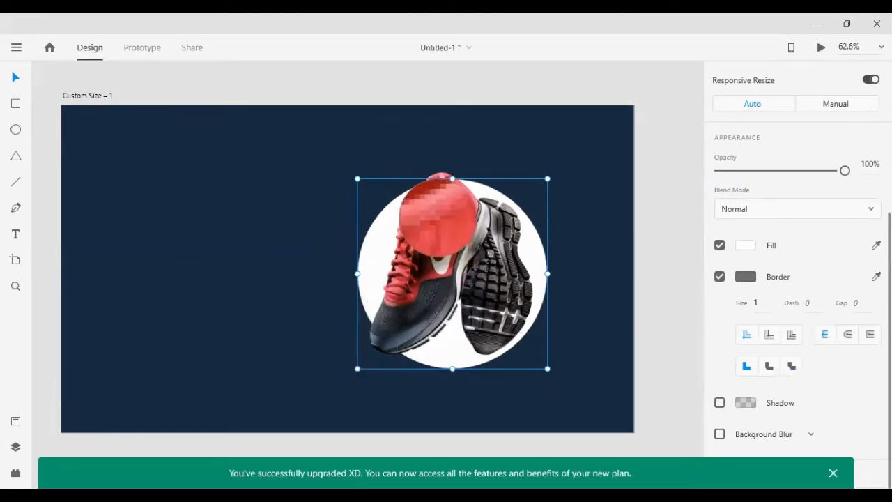
click(456, 203)
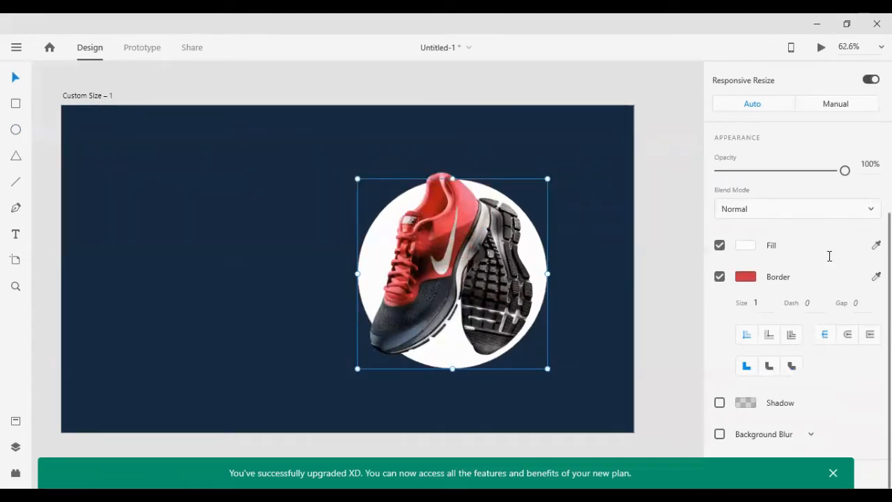
click(875, 245)
click(751, 274)
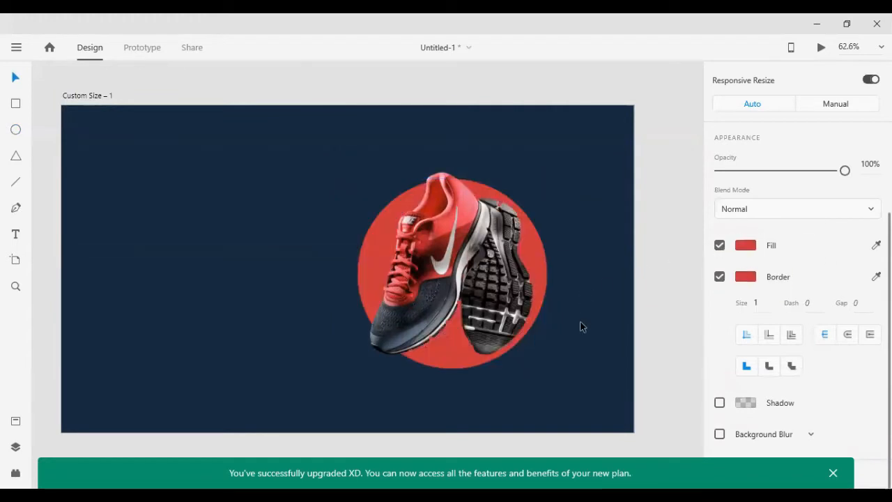
click(558, 354)
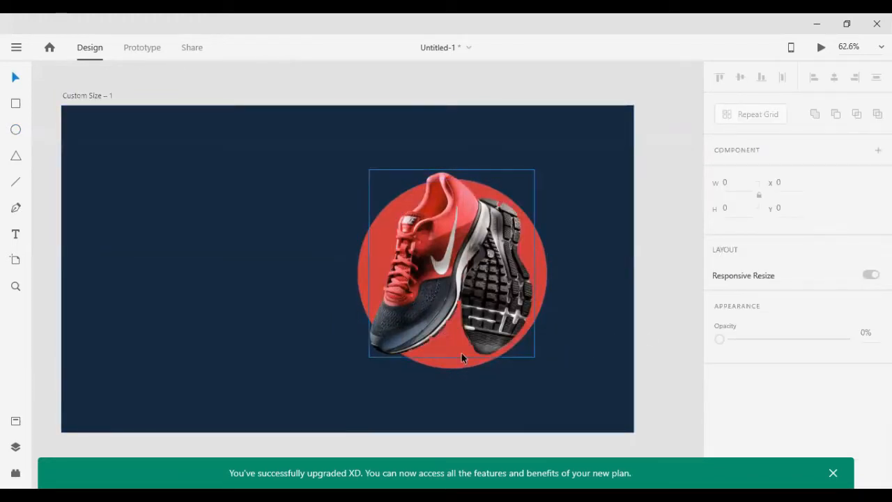
- Enlarge the shoe image to about 488 by 552 and place it over the circle at about X 700, Y 100
click(461, 353)
click(445, 367)
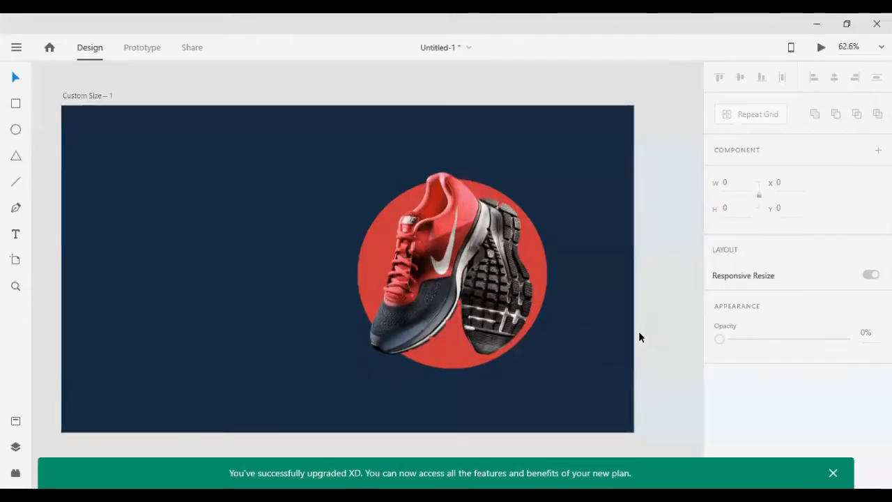
scroll(526, 281, down, 1)
click(526, 281)
scroll(815, 279, down, 3)
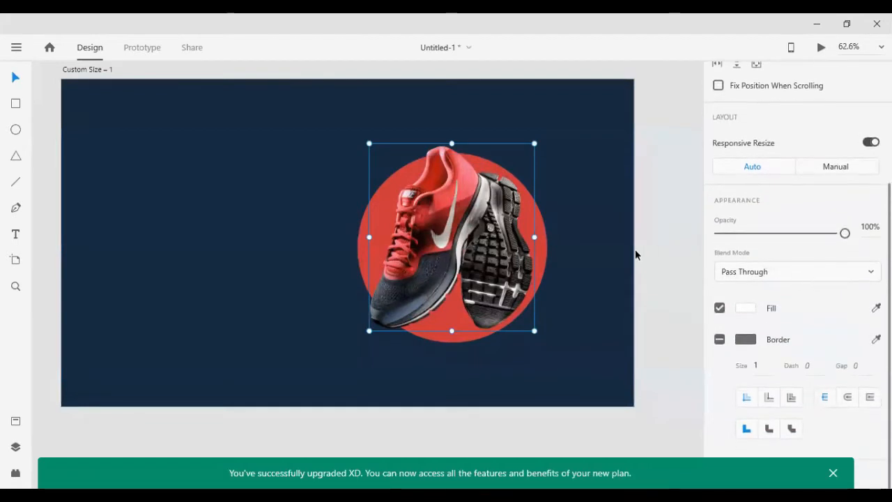
drag(470, 294, 473, 300)
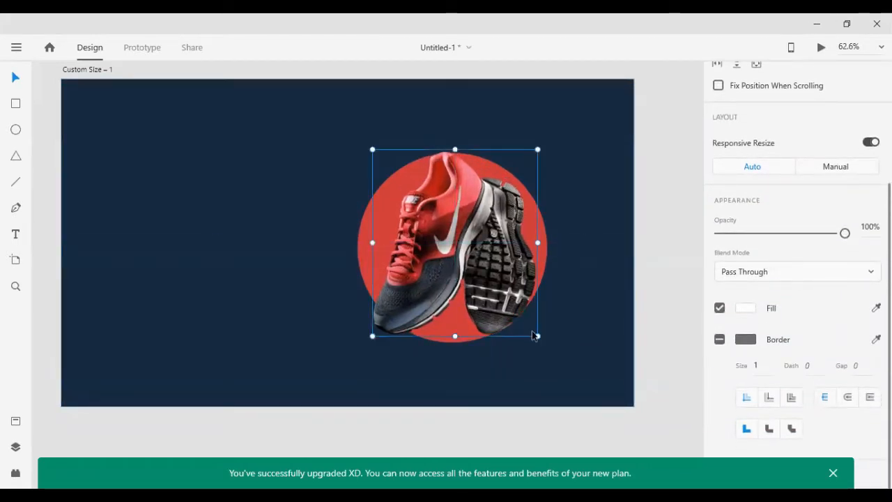
drag(540, 338, 557, 358)
drag(524, 310, 514, 298)
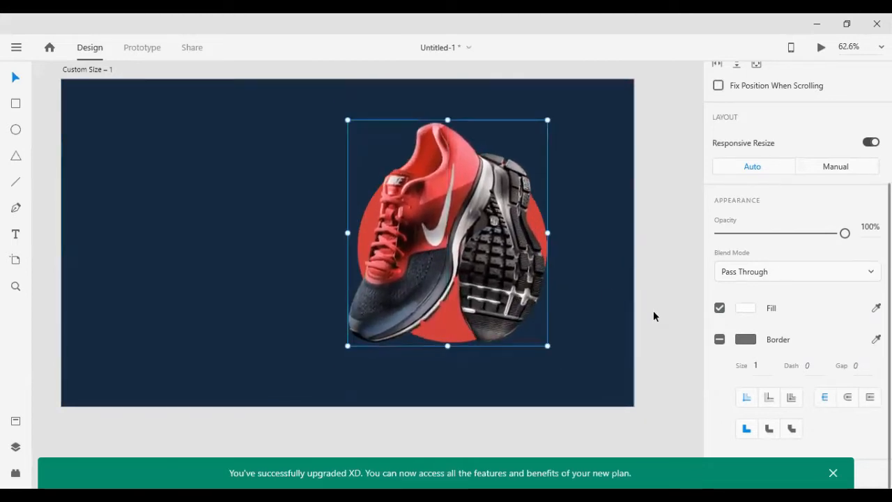
- Align the centres of the shoe image and the red circle both vertically and horizontally
drag(653, 310, 408, 235)
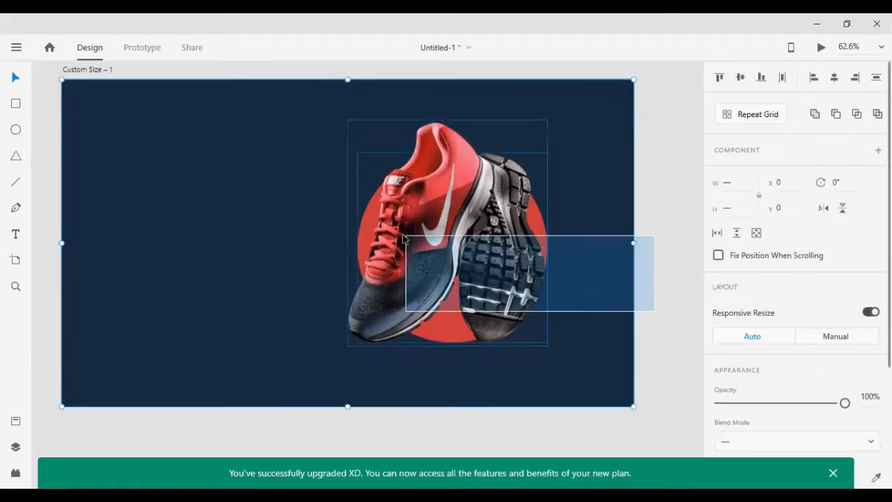
click(743, 79)
click(834, 78)
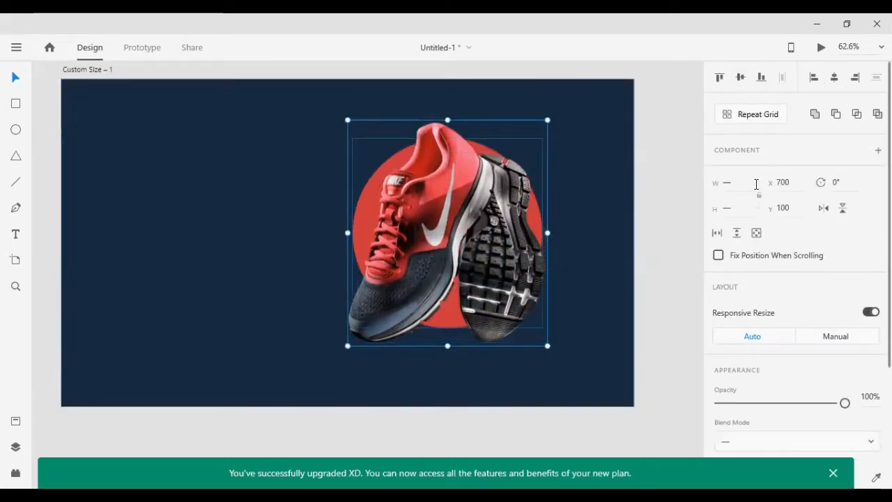
- Nudge the shoe image and circle together down and to the right to X 730, Y 119
key(Down)
key(Down)
key(Down)
key(Down)
key(Down)
key(Down)
key(Down)
key(Down)
key(Down)
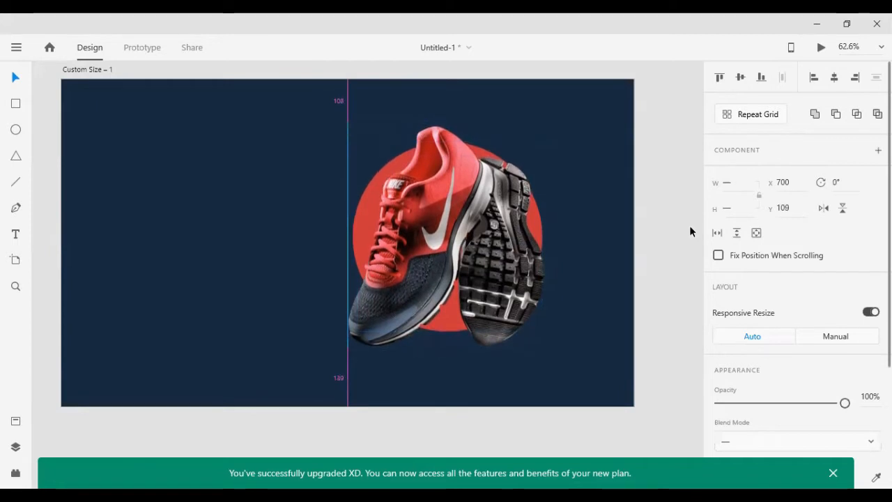
key(shift+Right)
key(shift+Right)
key(shift+Right)
key(Down)
key(Down)
key(Down)
key(Down)
key(Down)
key(Down)
key(Down)
key(Down)
key(Down)
key(Down)
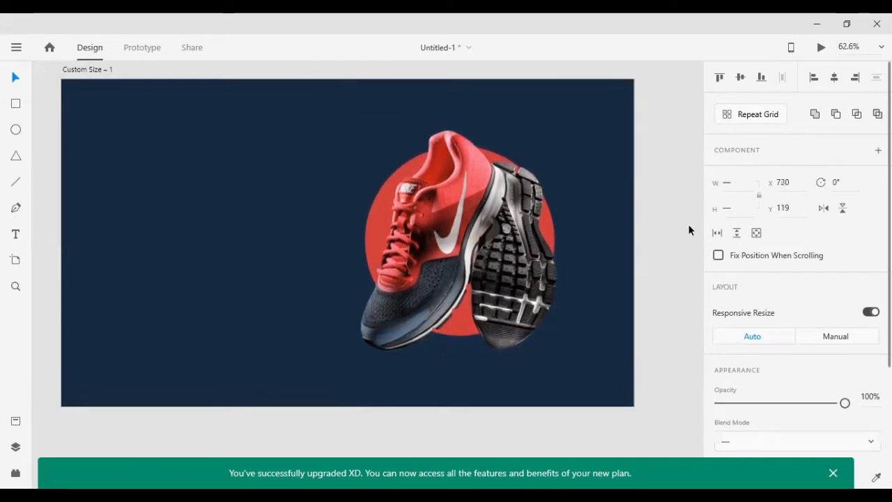
- Centre the shoes and circle vertically on the navy background as one group, then ungroup them
click(335, 290)
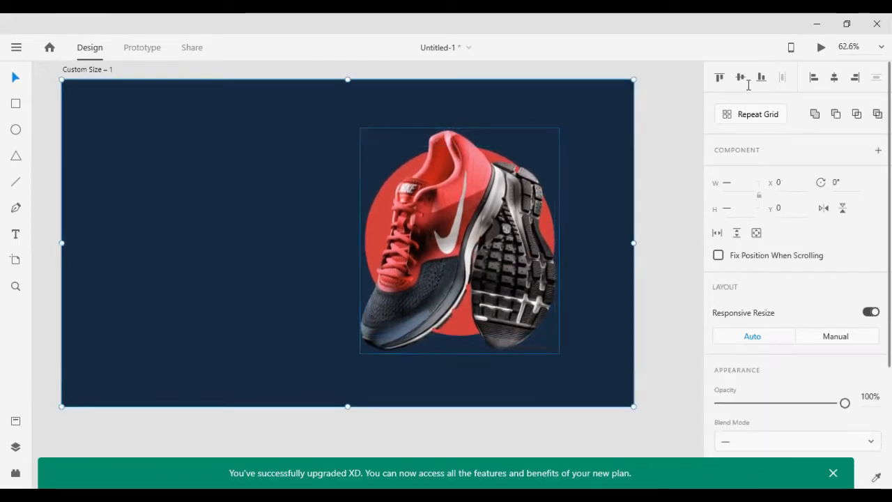
click(662, 194)
scroll(446, 292, down, 1)
click(446, 293)
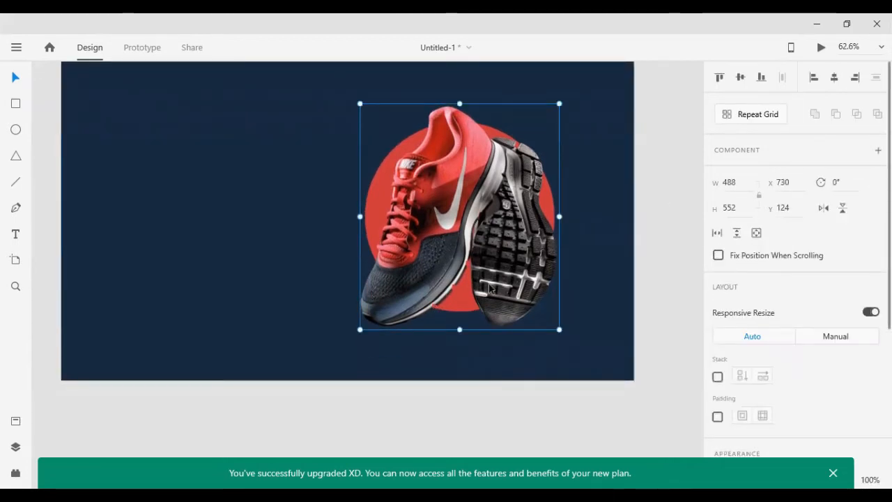
key(ctrl+shift+g)
click(668, 269)
scroll(619, 265, up, 3)
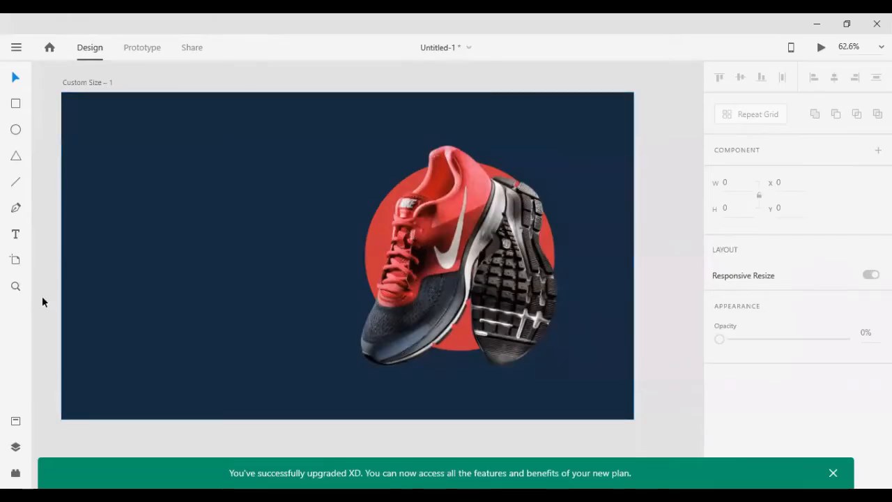
- Bring in the black Nike swoosh logo and scale it down to about 110 by 39 near the artboard's upper-left area
key(t)
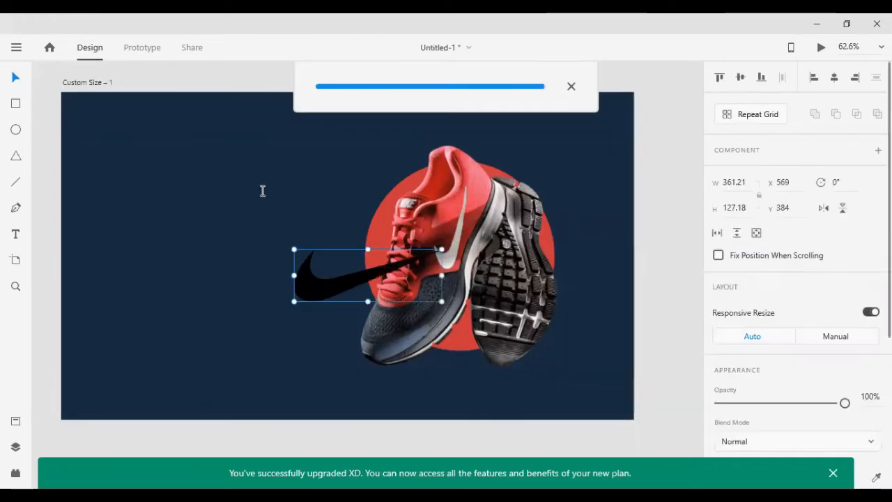
drag(305, 286, 121, 147)
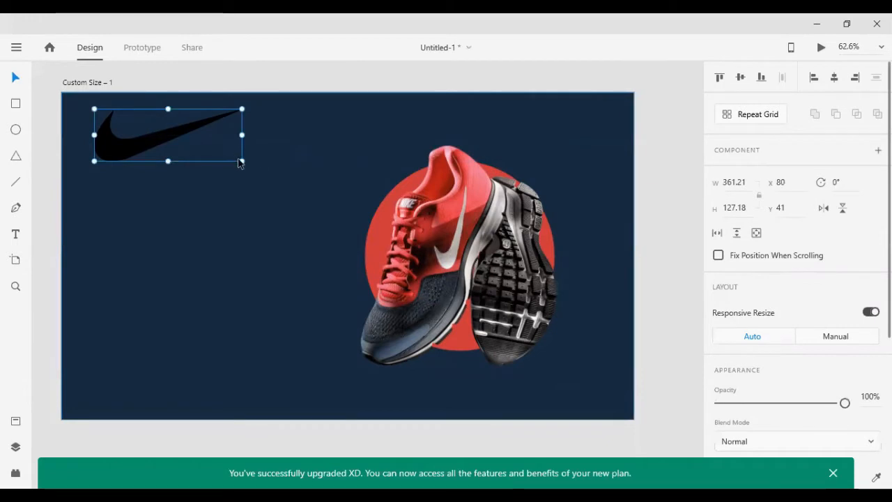
drag(241, 156, 185, 156)
click(220, 174)
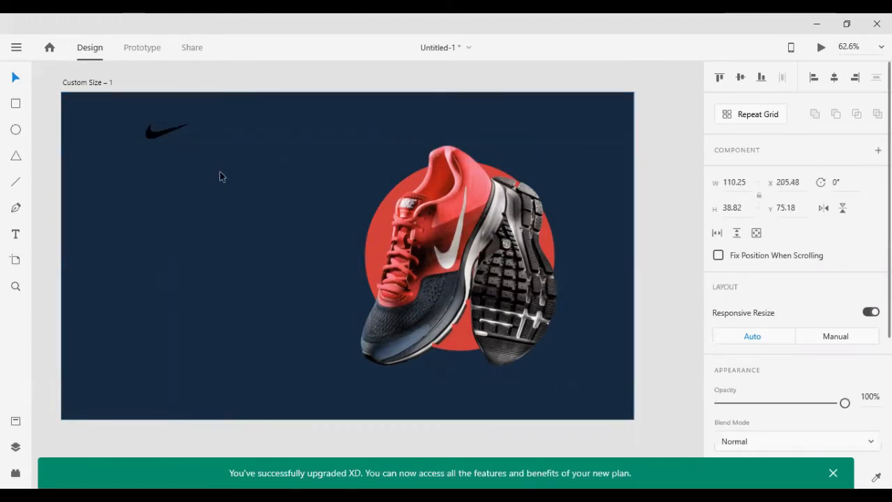
- Nudge the swoosh logo up and left to about X 55, Y 55
key(shift+Up)
key(shift+Up)
key(shift+Left)
key(shift+Left)
key(shift+Left)
key(shift+Left)
key(shift+Left)
key(shift+Left)
key(shift+Left)
key(shift+Left)
key(shift+Left)
key(shift+Left)
key(shift+Left)
key(shift+Left)
key(shift+Left)
key(shift+Left)
key(shift+Left)
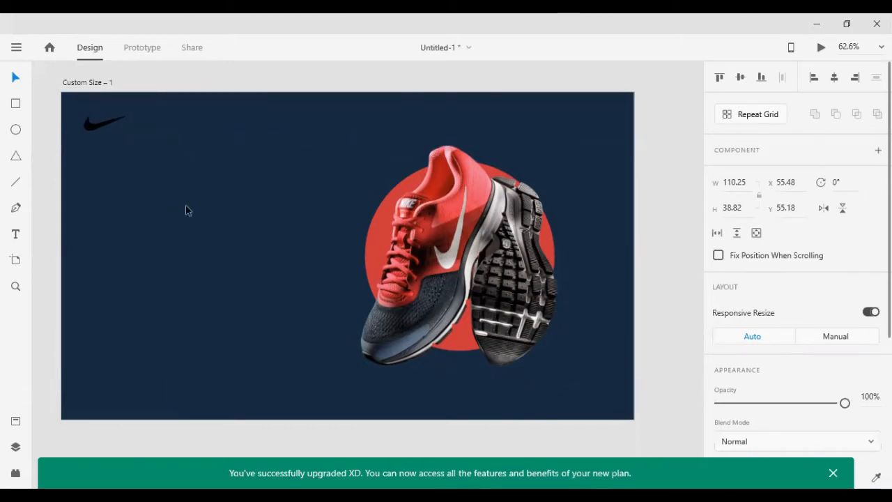
- Shrink the swoosh logo to about 63 by 22 and nudge it into the artboard's upper-left corner
drag(128, 131, 120, 132)
key(shift+Up)
key(shift+Up)
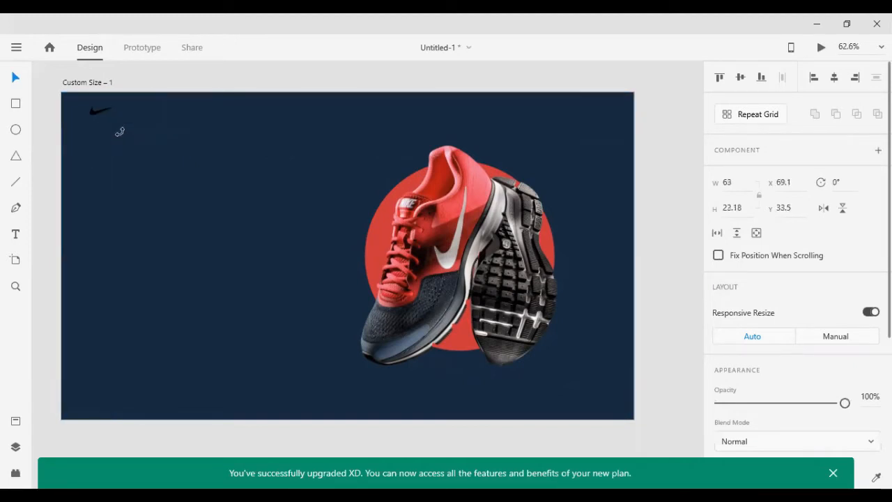
key(shift+Up)
key(shift+Up)
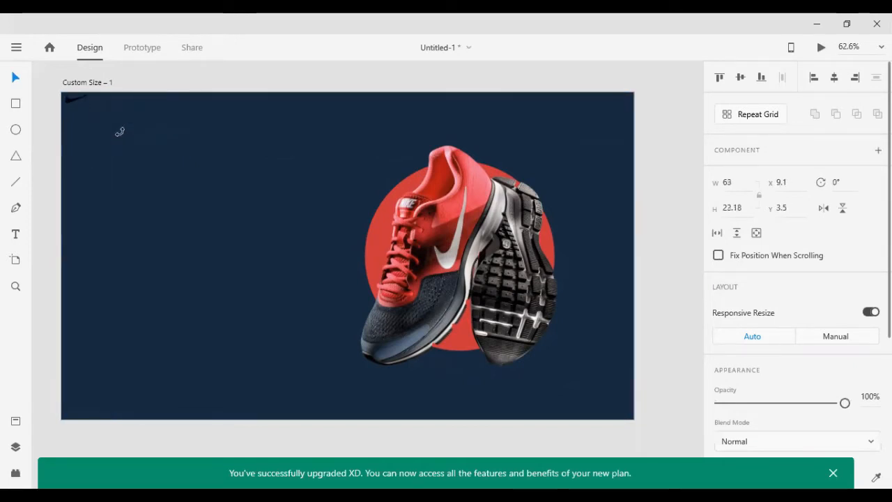
- Offset the swoosh logo from the artboard's corner to about X 41, Y 28.5
key(Down)
key(Down)
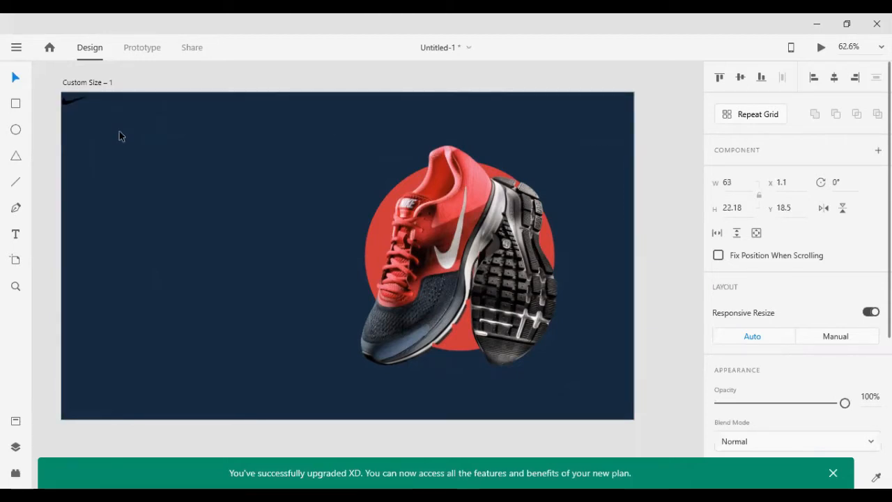
key(shift+Right)
key(shift+Right)
key(shift+Right)
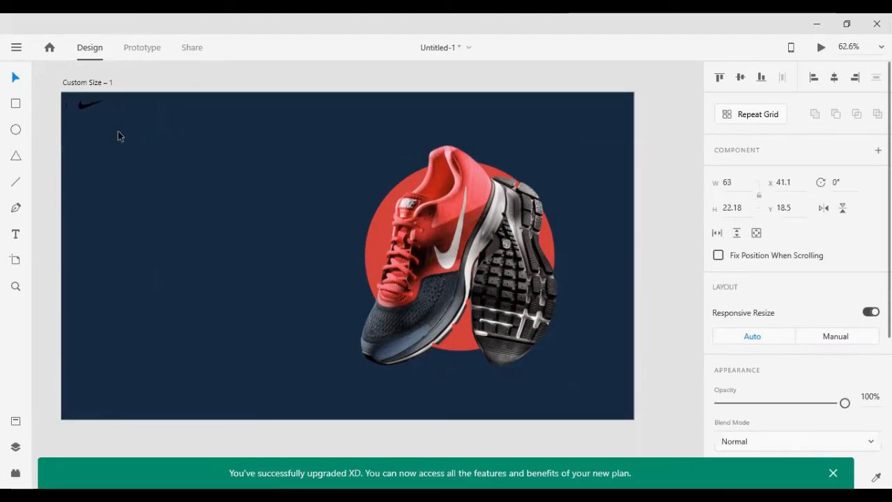
key(shift+Down)
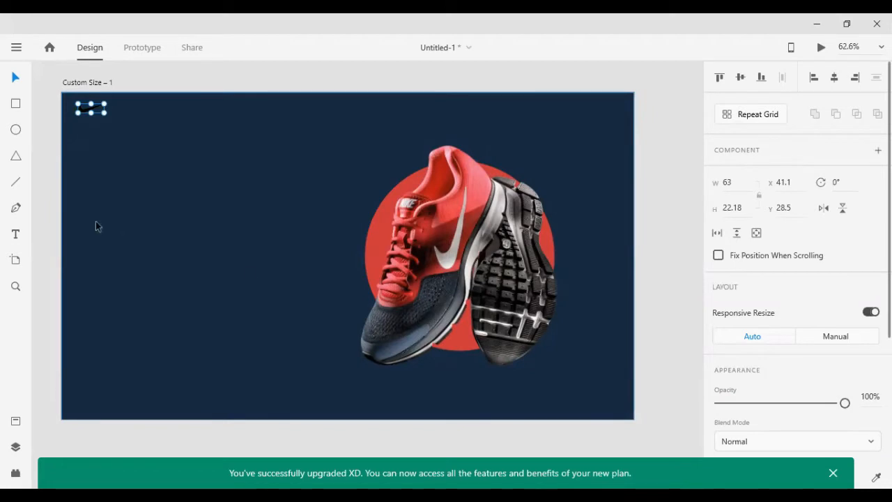
click(126, 87)
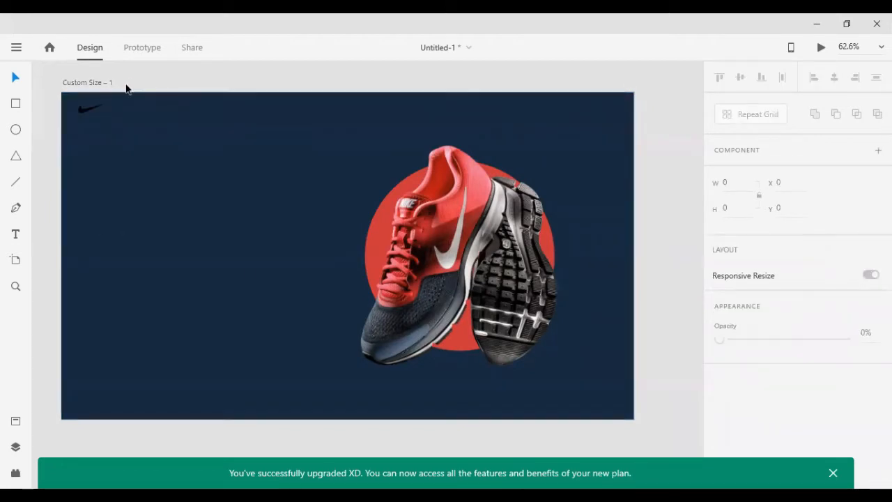
click(87, 111)
click(145, 81)
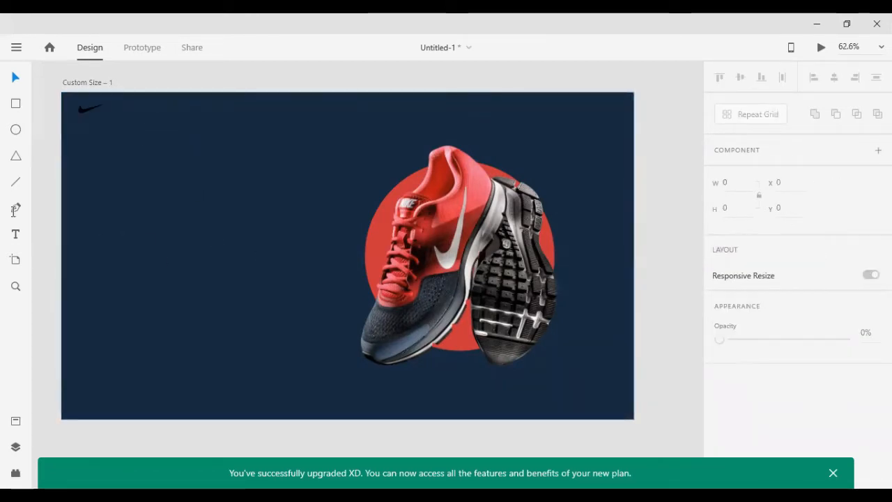
- Add the text HOME on the empty navy area at about X 224, Y 310
click(16, 233)
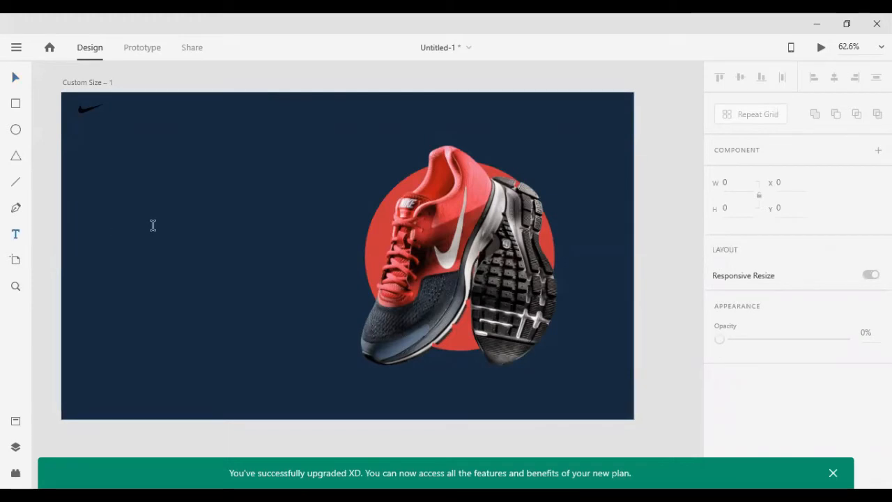
click(154, 228)
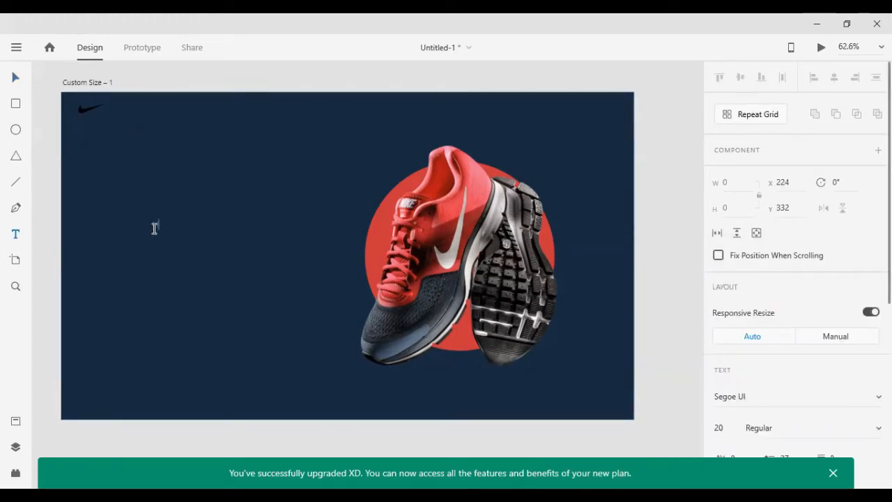
text(HOME)
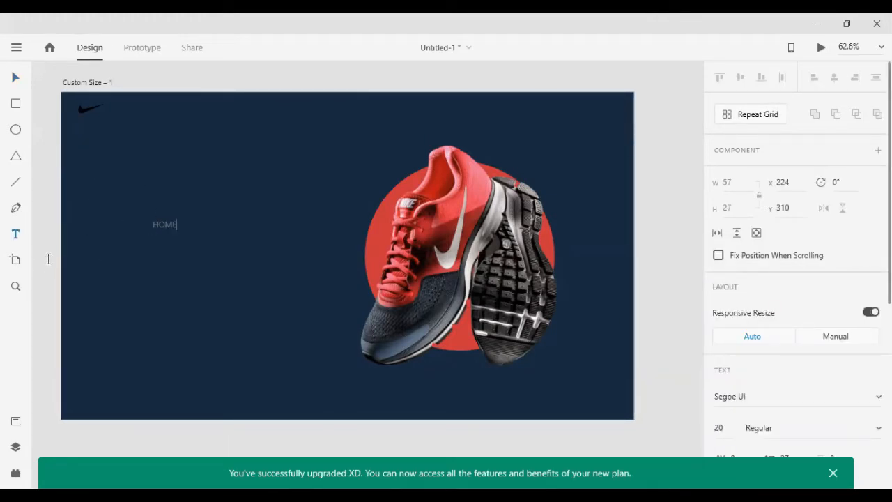
key(Escape)
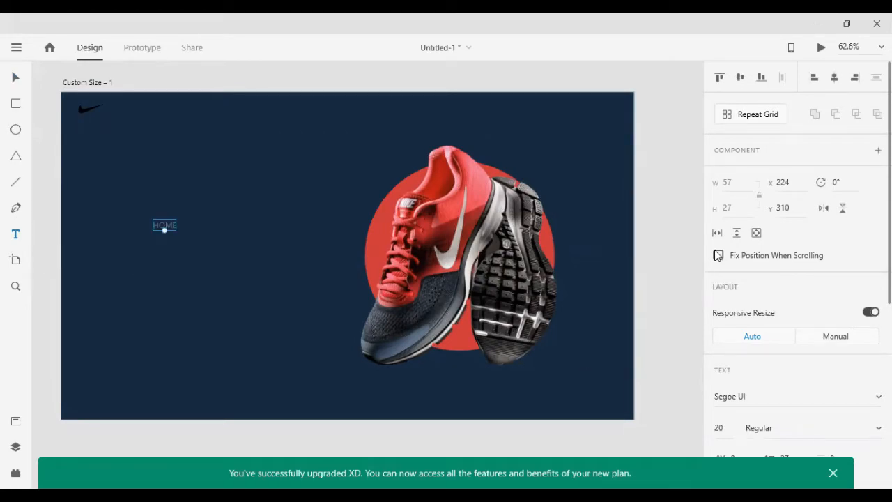
- Duplicate the HOME text to its right and change the copy to ABOUT
drag(170, 227, 201, 231)
double_click(201, 231)
text(ABOUT)
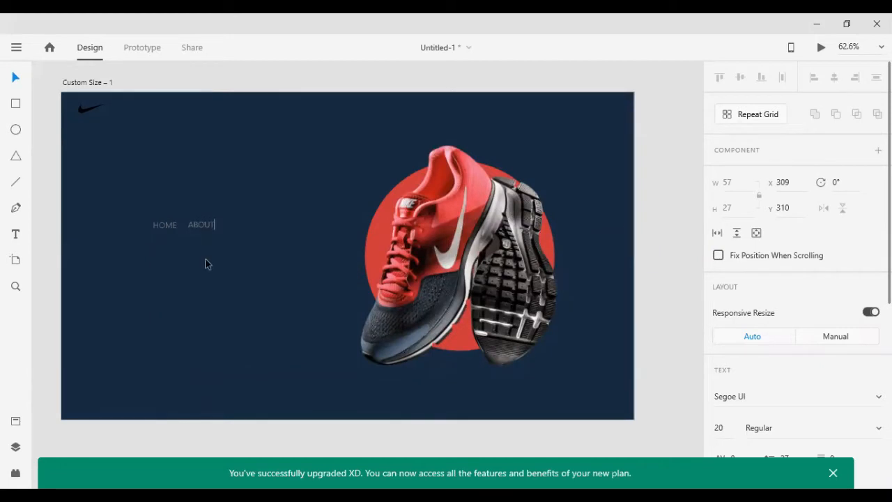
key(Escape)
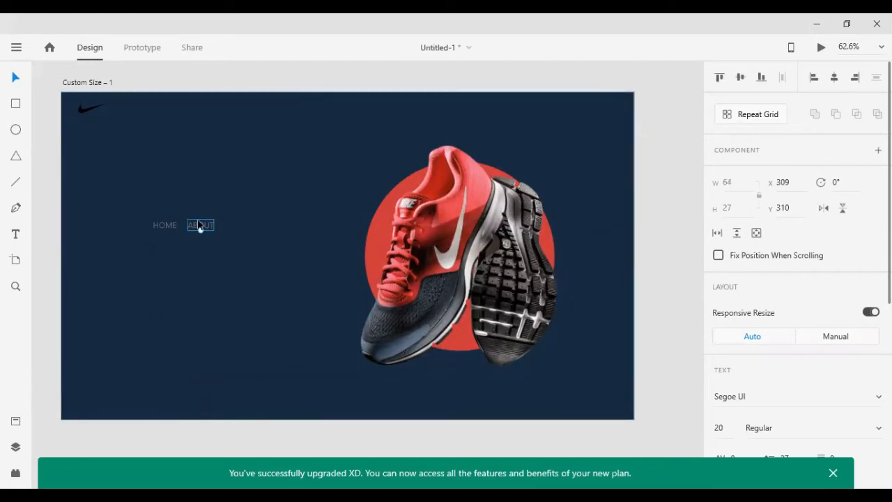
- Duplicate the ABOUT text to its right and change the copy to SHOP
drag(200, 227, 235, 232)
double_click(236, 229)
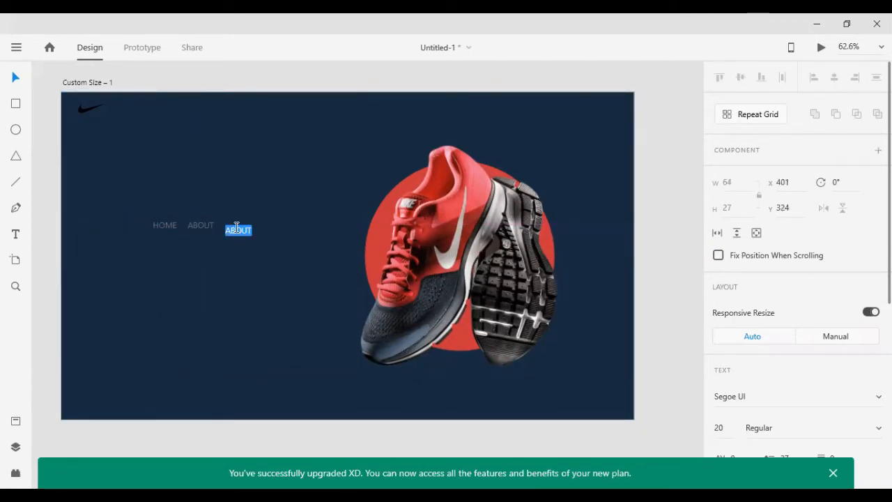
text(SHO)
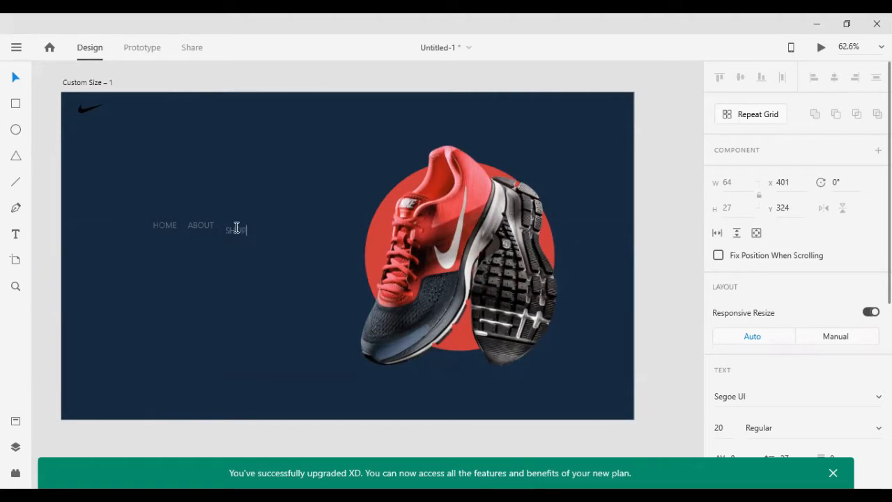
text(P)
key(Escape)
- Create the OTHER BRANDS and CONTACTS labels from successive duplicates of the SHOP text
drag(235, 232, 275, 233)
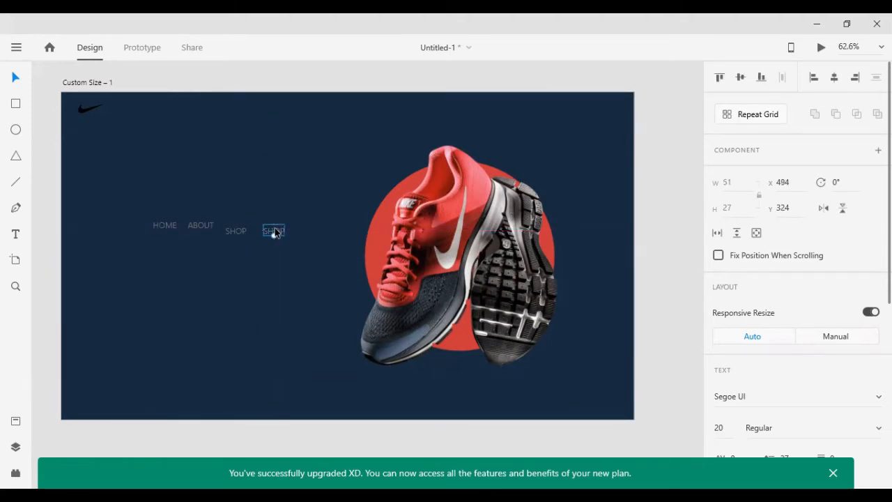
double_click(275, 233)
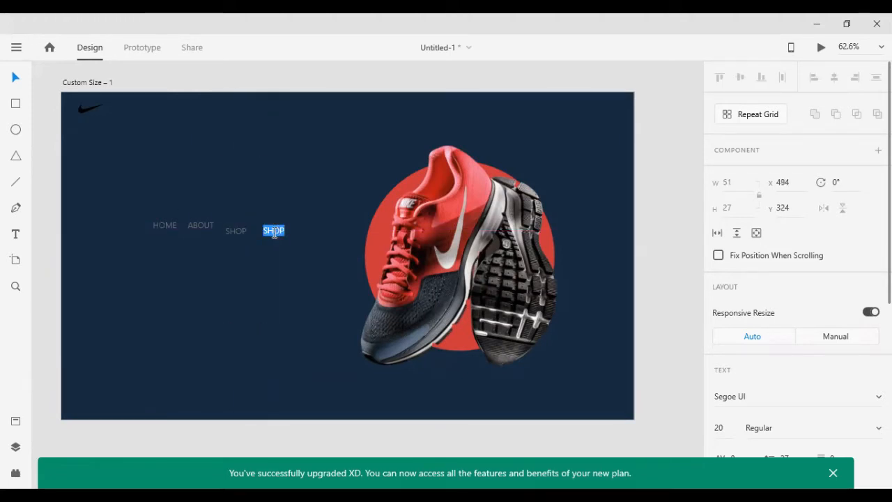
text(C)
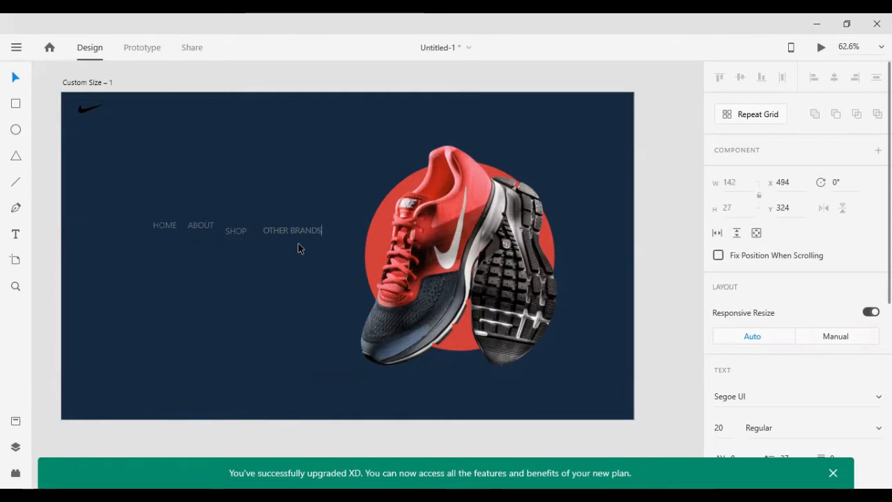
key(Escape)
drag(292, 235, 314, 253)
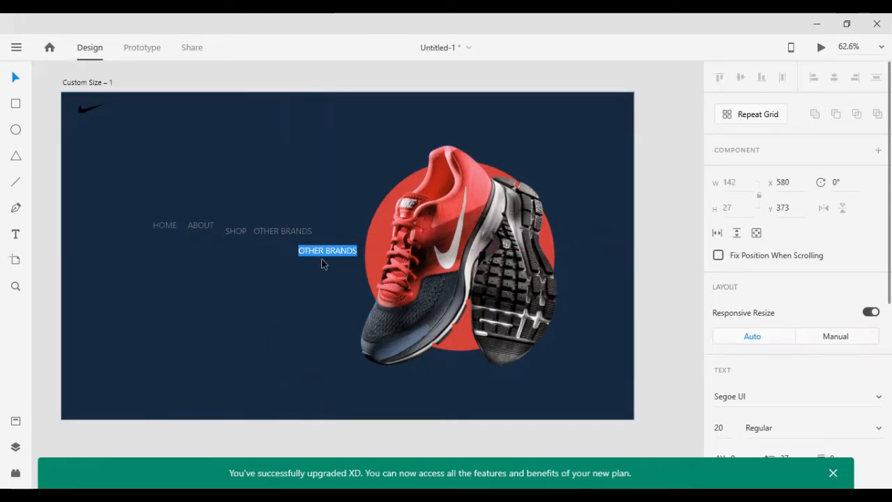
text(CONTACTS)
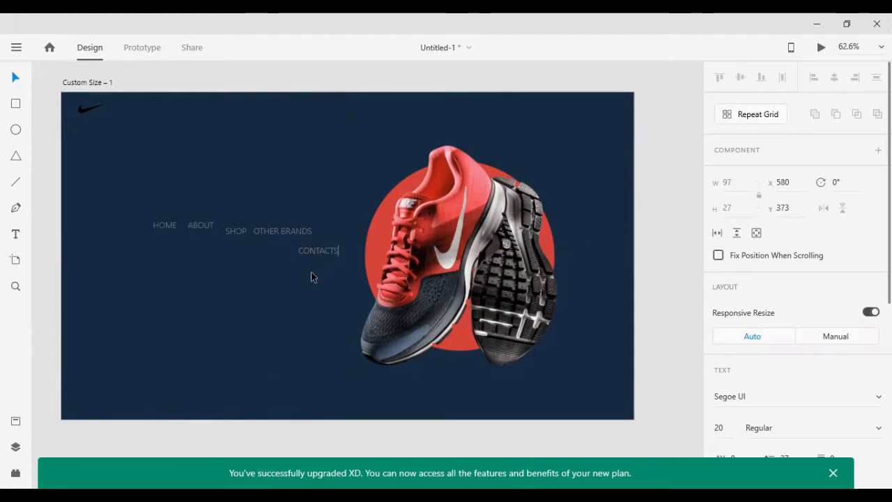
- Move the five menu labels up beside the swoosh logo and align them in one row on their vertical centres
key(Escape)
drag(306, 254, 326, 245)
shift+click(301, 232)
shift+click(234, 232)
shift+click(186, 227)
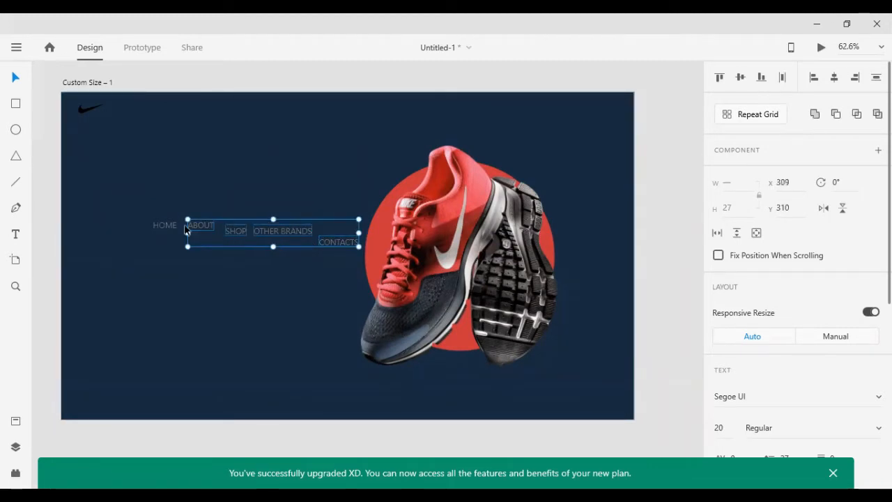
shift+click(161, 227)
drag(293, 232, 329, 118)
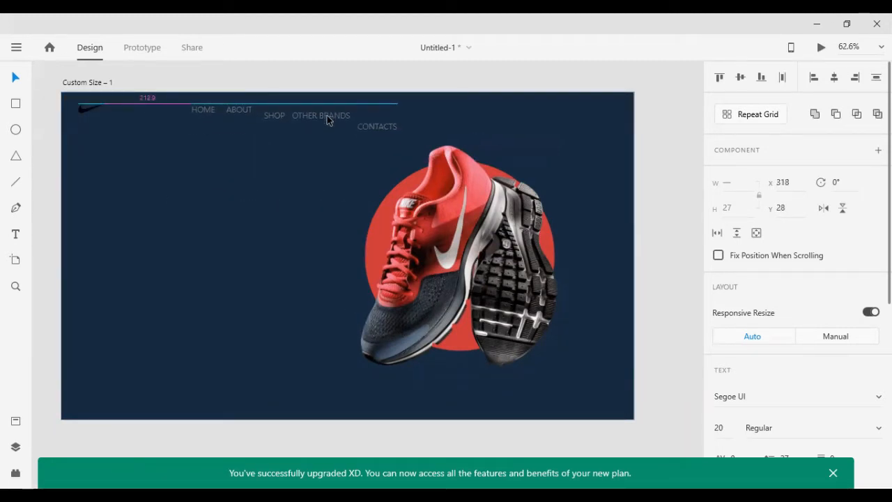
click(740, 77)
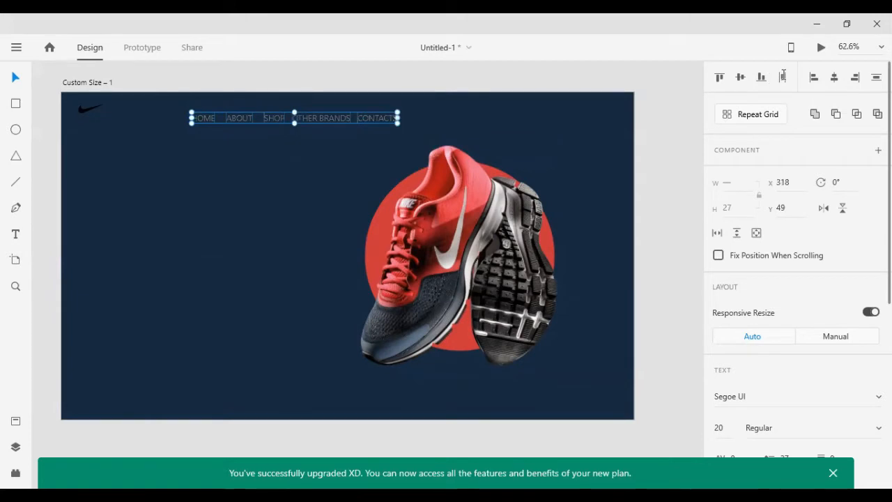
drag(324, 124, 347, 113)
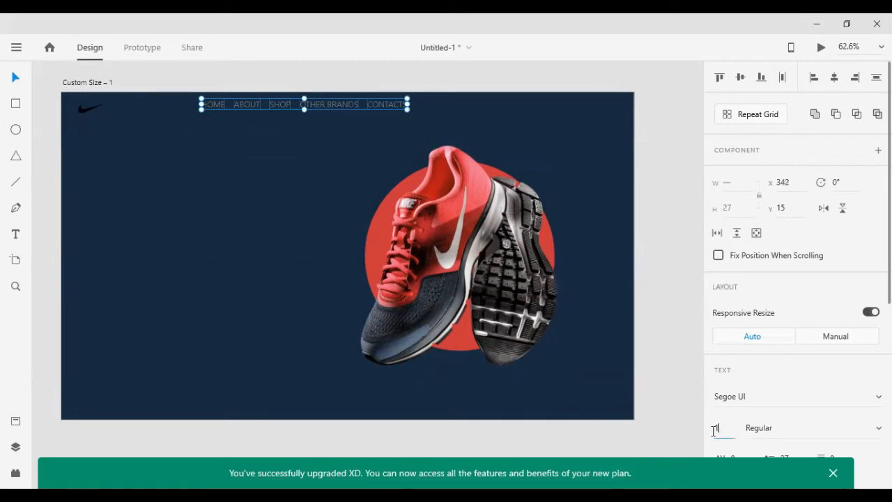
- Set the five menu labels to font size 16 with a white fill
key(Return)
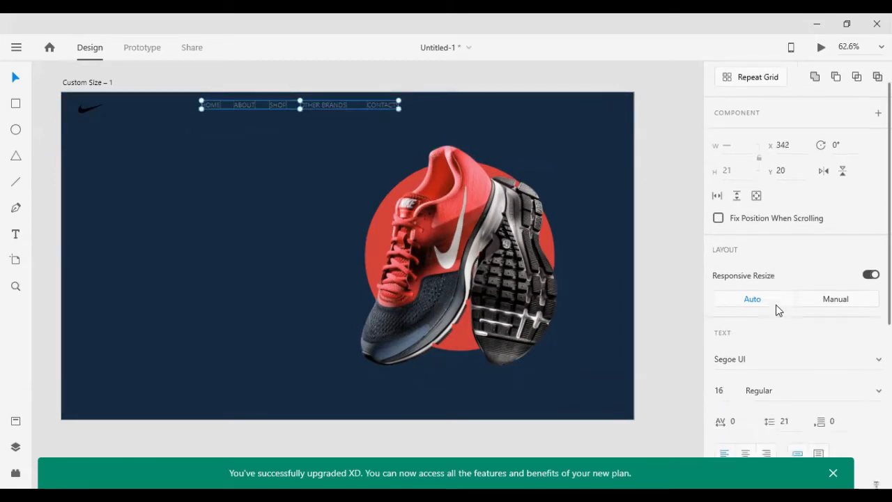
scroll(735, 428, down, 5)
click(745, 345)
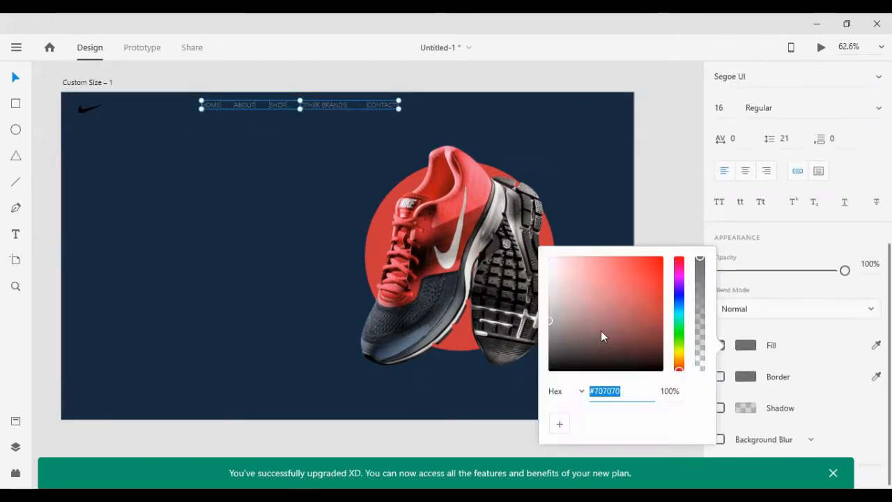
drag(601, 330, 376, 142)
- Level the menu row with the swoosh logo at about X 310, Y 28 and distribute its labels evenly horizontally
click(332, 113)
click(309, 109)
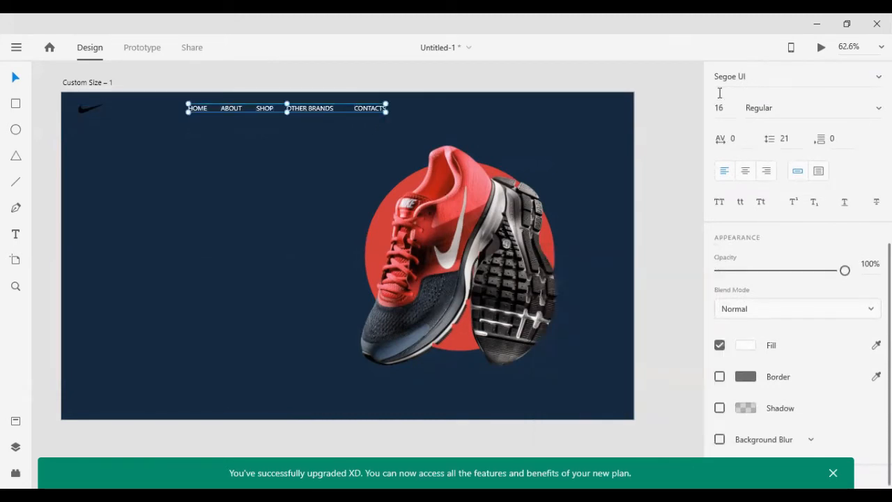
scroll(774, 133, up, 1)
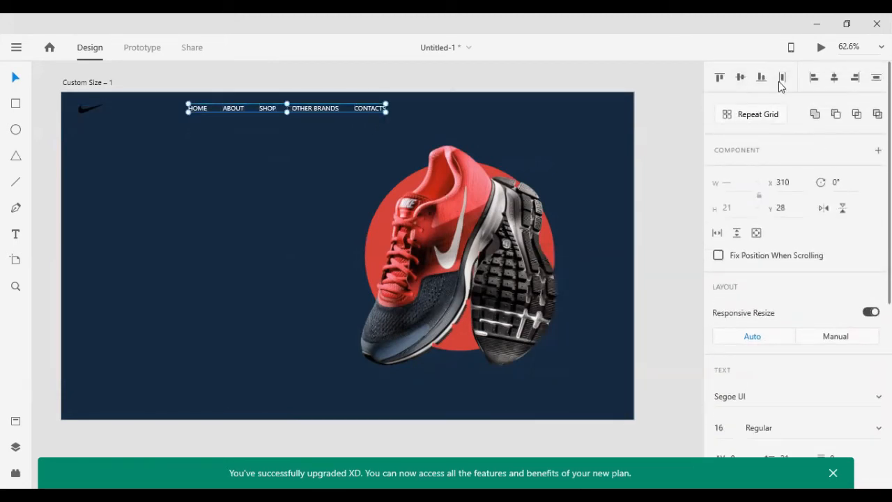
click(392, 76)
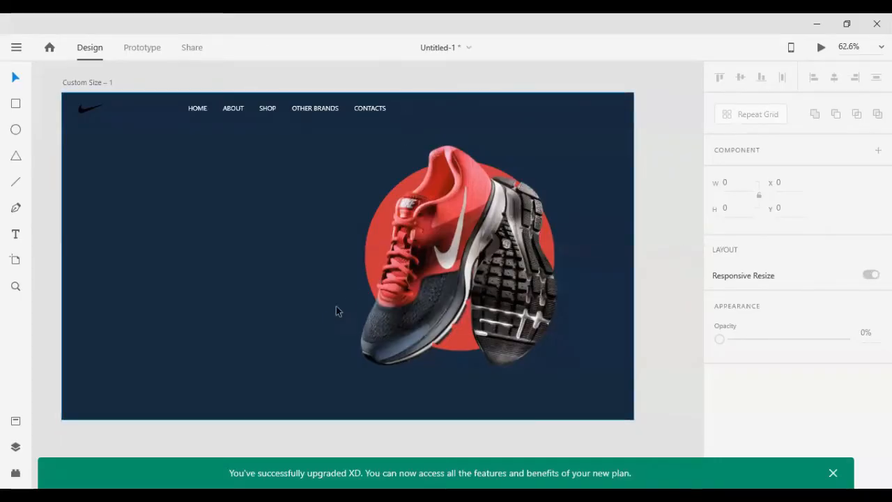
- Paste the magnifier icon and move it to the right of CONTACTS at X 896, Y 0
key(t)
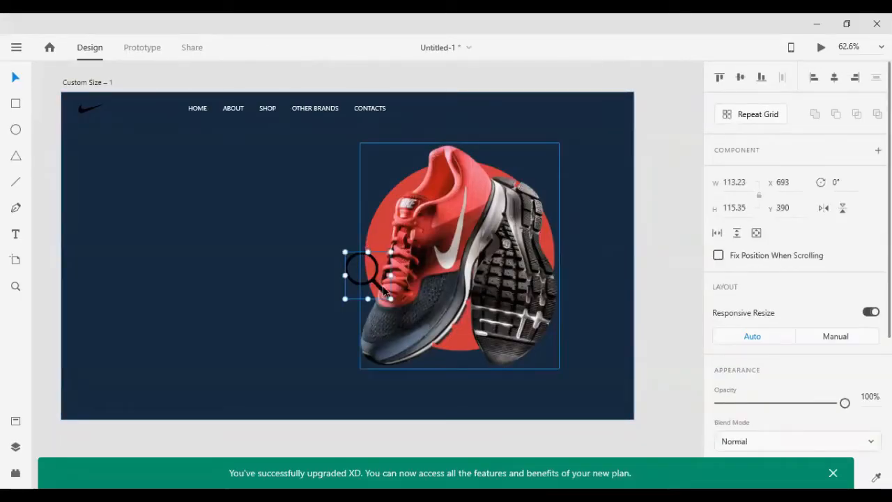
drag(383, 290, 466, 131)
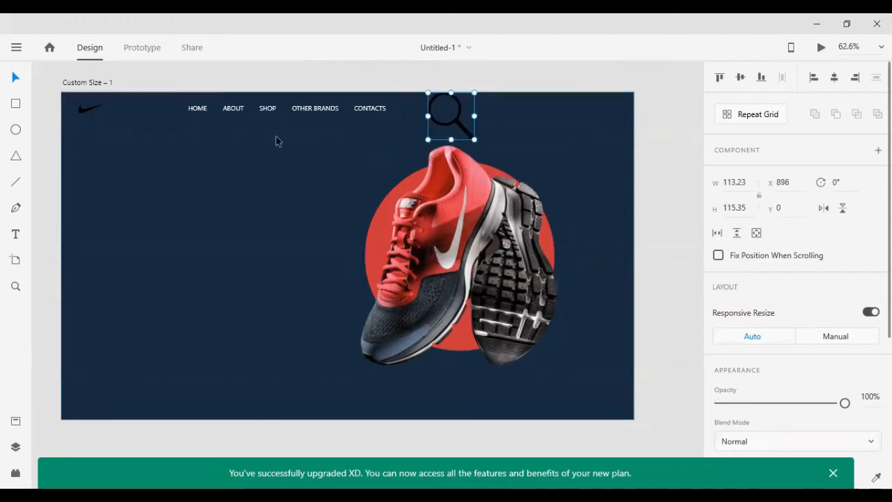
- Change the swoosh logo's fill colour to #FFFFFF
click(89, 114)
scroll(239, 200, down, 1)
scroll(795, 364, down, 3)
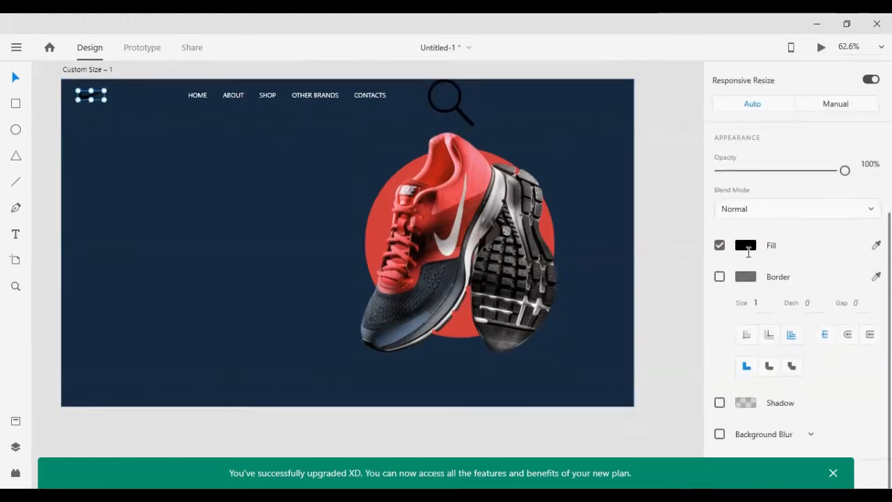
click(744, 245)
text(ffffff)
key(Return)
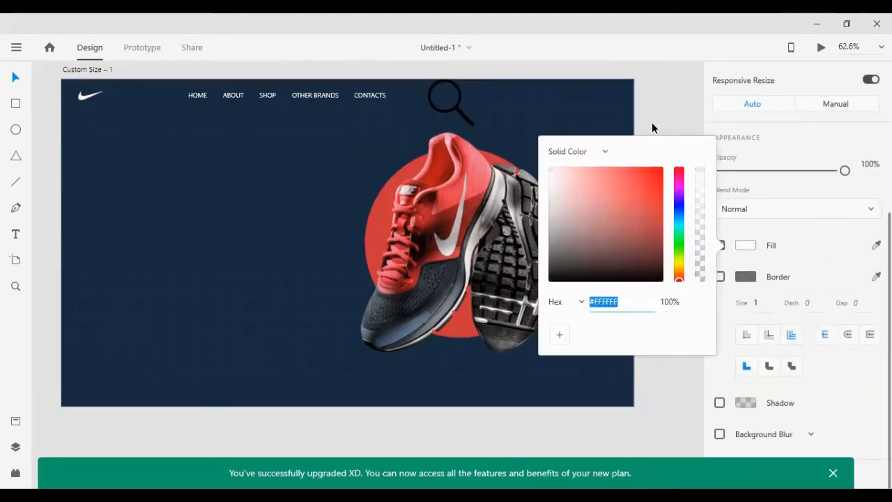
click(651, 128)
- Fill the magnifier icon with #FFFFFF and scale it down to about 36 by 36
click(460, 116)
click(459, 116)
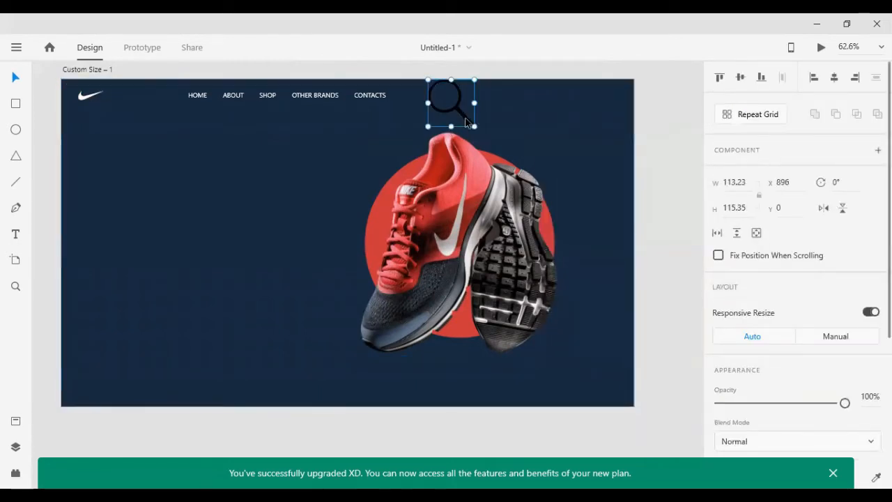
scroll(754, 309, down, 3)
click(745, 244)
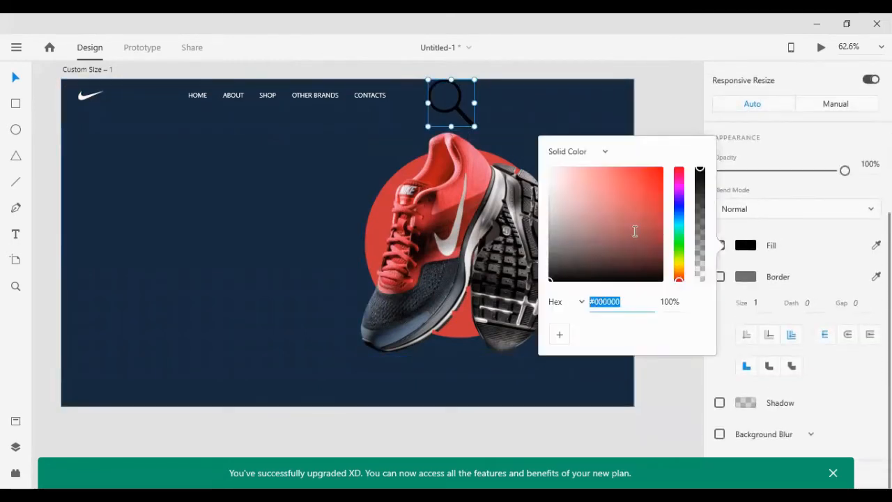
text(ffffff)
key(Return)
click(653, 116)
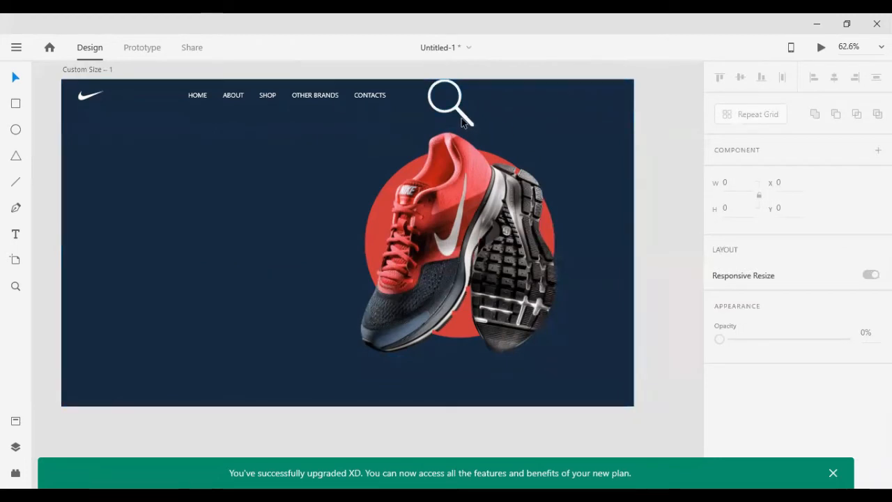
drag(476, 126, 456, 119)
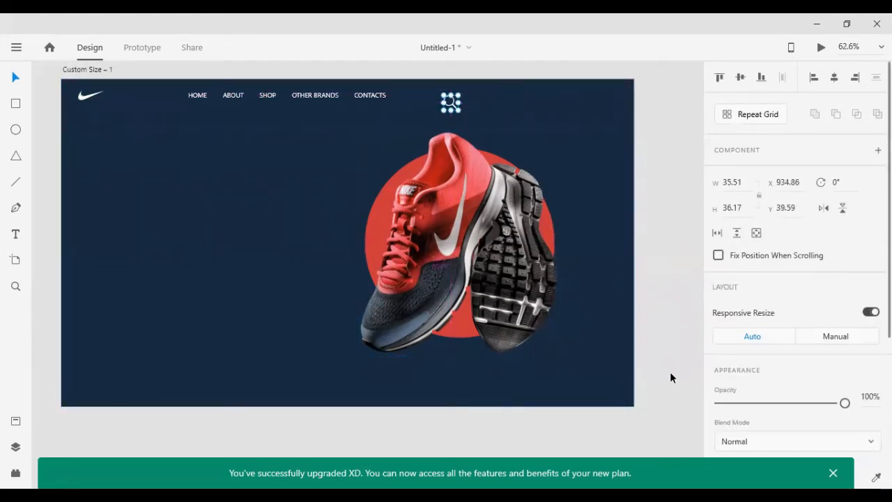
click(656, 245)
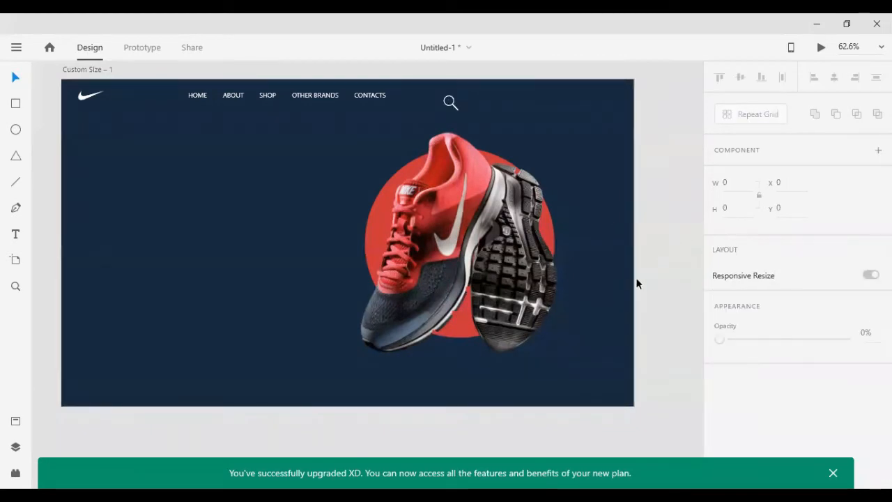
- Paste the shopping cart icon, move it to the artboard's upper right area and fill it with #FFFFFF
key(ctrl+v)
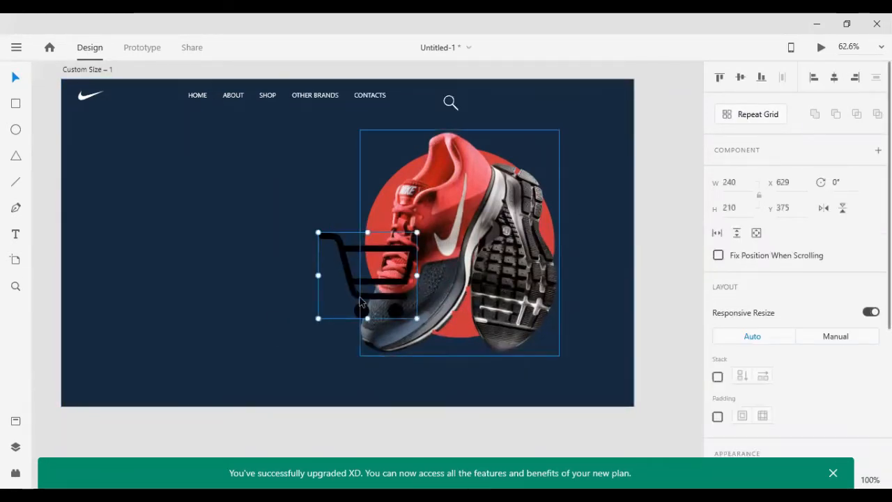
drag(363, 278, 540, 122)
scroll(836, 348, down, 4)
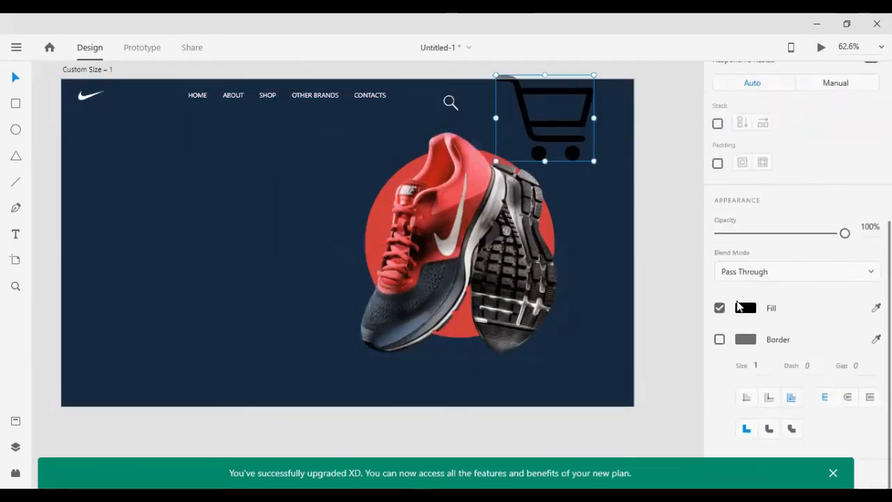
click(741, 307)
drag(569, 278, 503, 209)
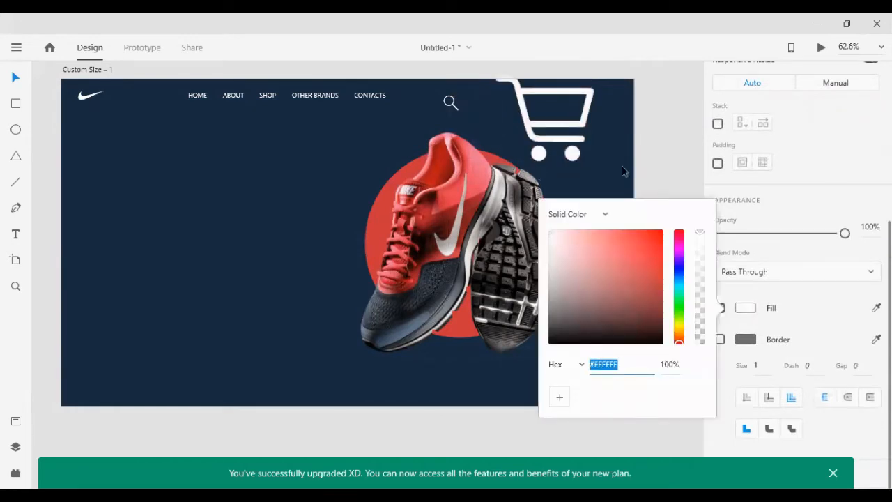
click(606, 165)
- Scale the shopping cart icon down to about 44 by 38
click(547, 148)
click(571, 144)
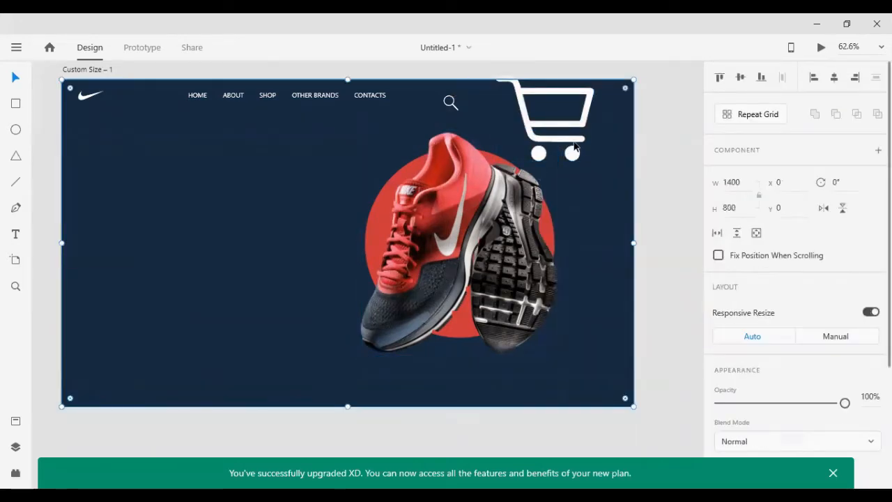
click(570, 141)
drag(594, 161, 552, 143)
- Move the cart icon up and left until it sits just right of the magnifier, at about X 990, Y 36
key(shift+Up)
key(shift+Up)
key(shift+Up)
key(shift+Up)
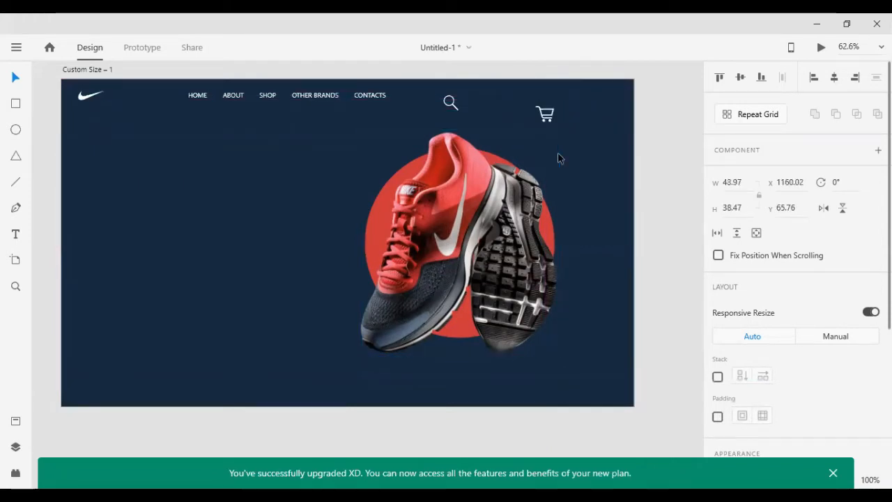
key(shift+Left)
key(shift+Left)
key(shift+Left)
key(shift+Left)
key(shift+Left)
key(shift+Left)
key(shift+Left)
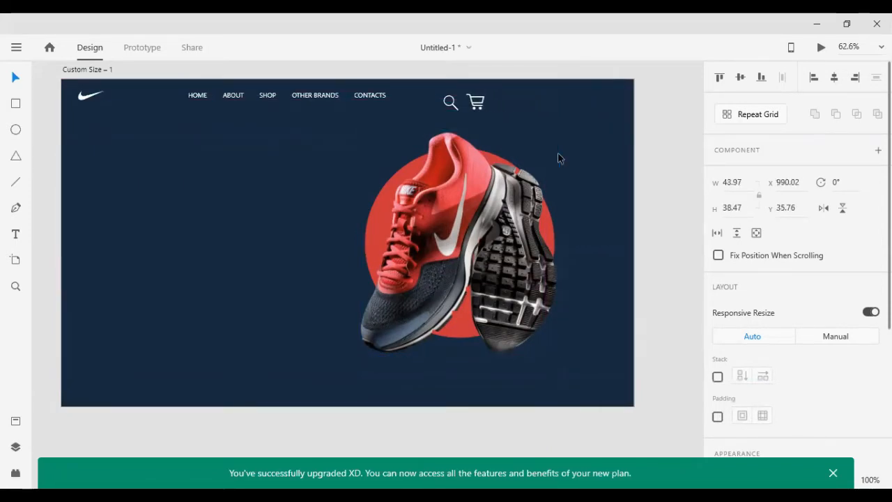
scroll(492, 123, up, 5)
scroll(439, 98, up, 5)
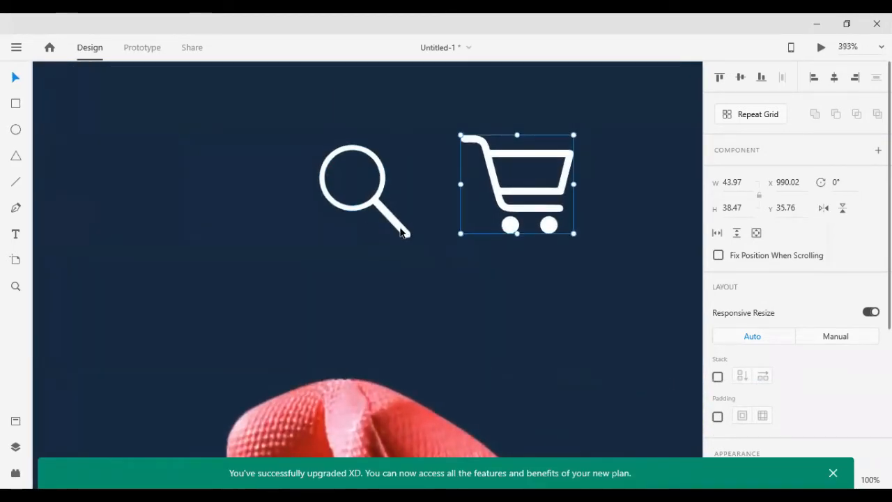
double_click(400, 232)
click(422, 269)
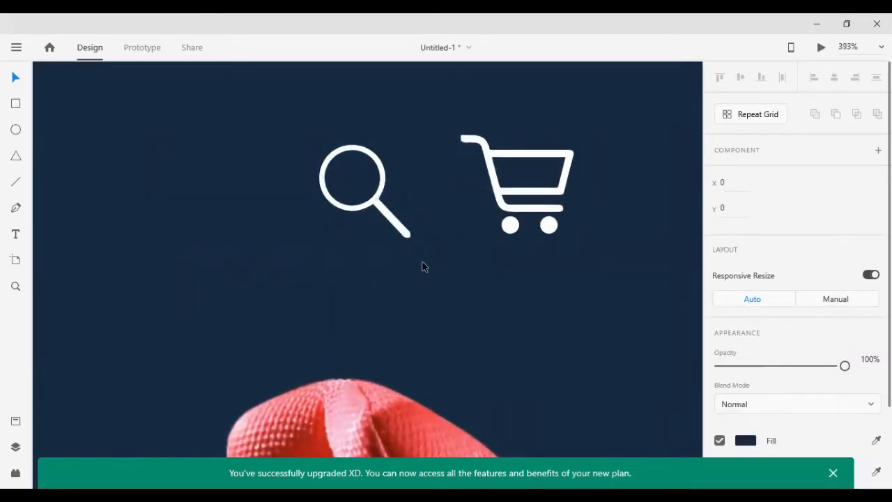
click(400, 231)
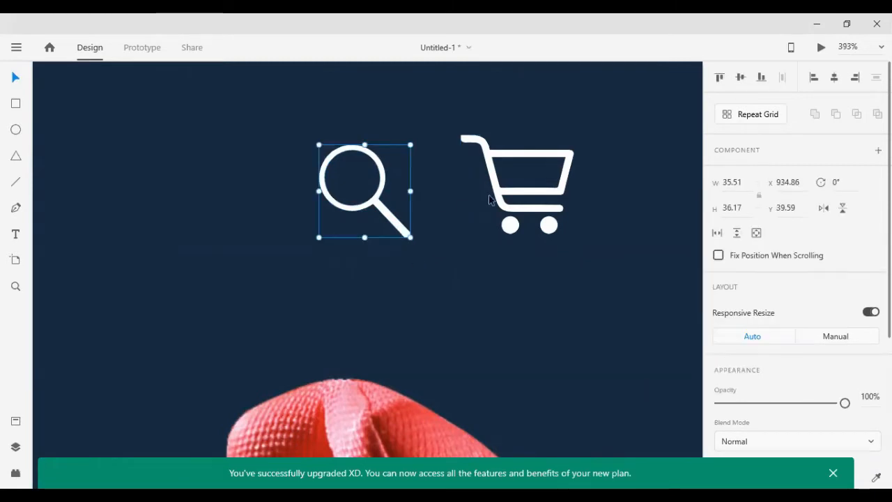
shift+click(502, 202)
drag(502, 203, 447, 205)
key(ctrl+z)
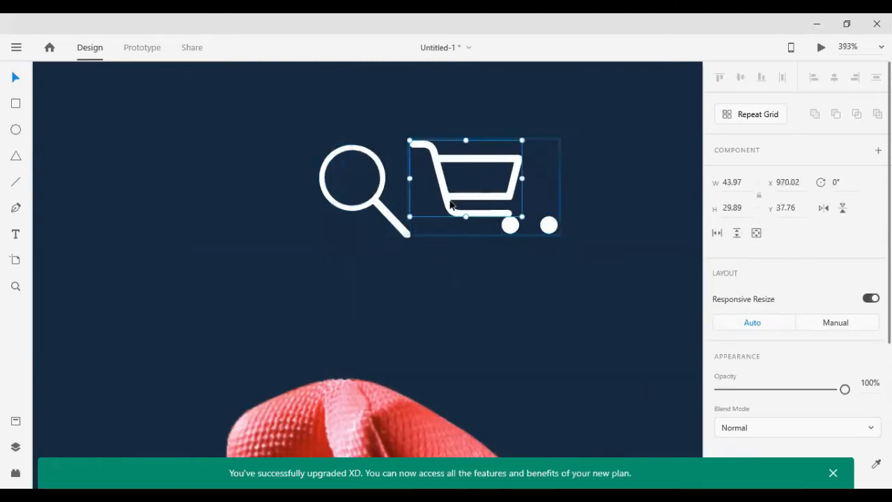
key(ctrl+z)
click(443, 274)
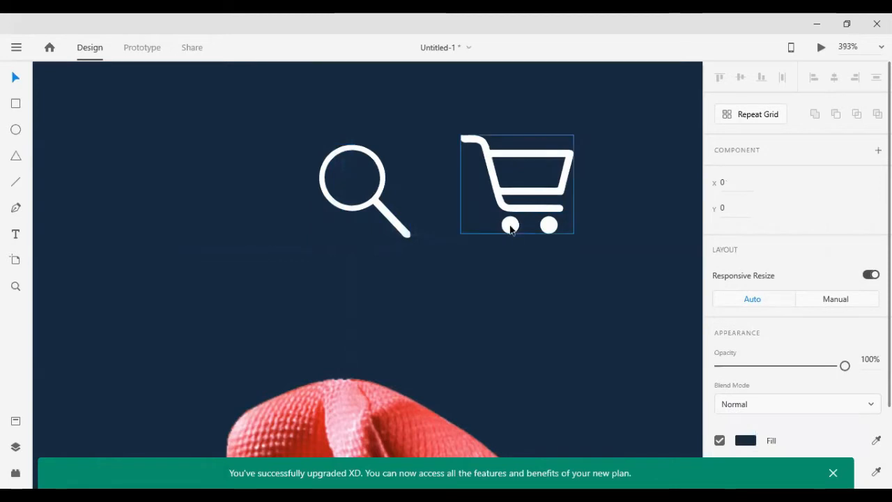
- Move the whole cart icon up and left to about X 955, Y 16, above the magnifier's handle
drag(510, 225, 304, 204)
click(512, 229)
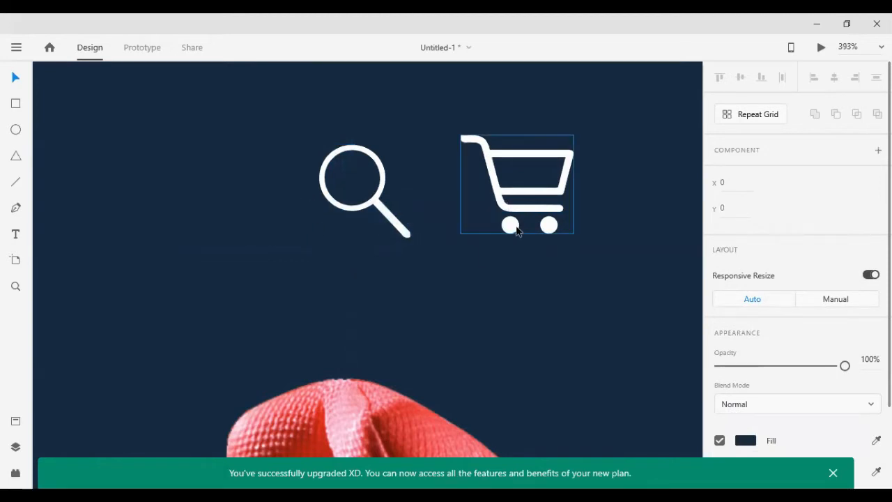
drag(512, 229, 416, 173)
- Scale the magnifier icon down to about half its size, toward its handle
scroll(191, 317, up, 10)
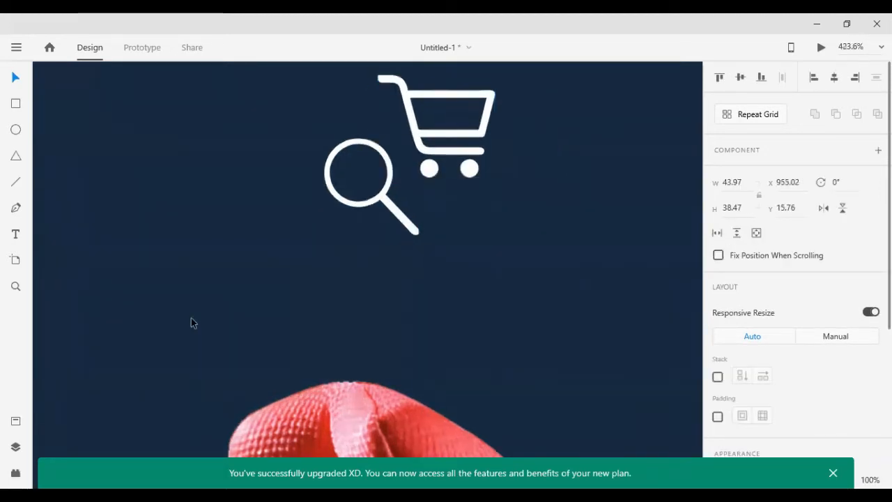
scroll(195, 320, down, 10)
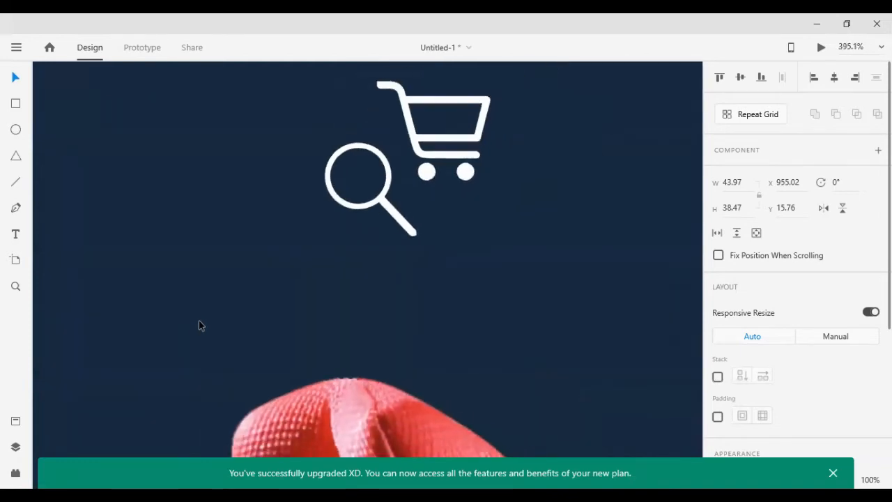
scroll(199, 320, left, 2)
click(450, 232)
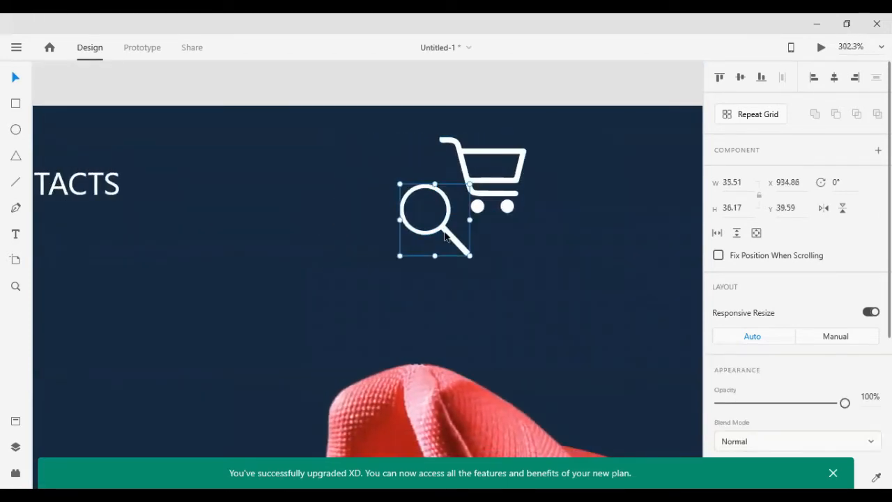
click(452, 232)
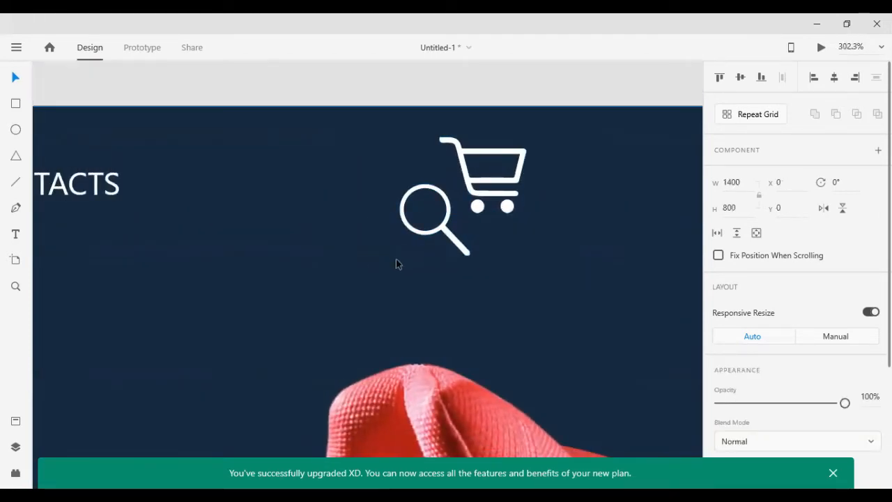
click(465, 251)
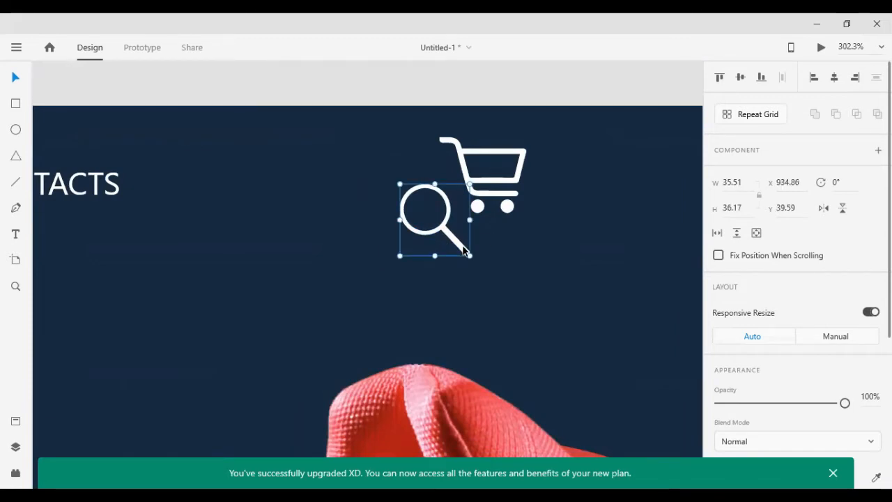
double_click(428, 236)
click(374, 90)
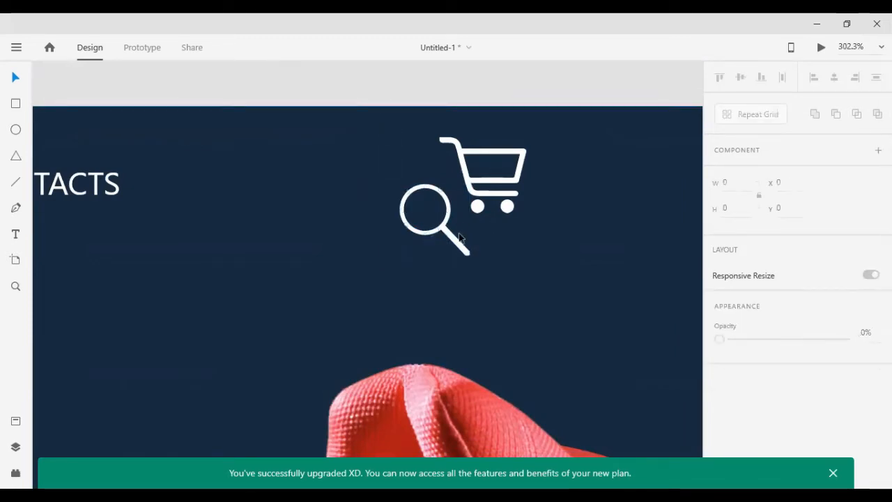
click(449, 239)
drag(471, 256, 457, 236)
- Move the cart icon beside the magnifier to about X 965, Y 33 and scale it down to about half size
drag(488, 174, 512, 208)
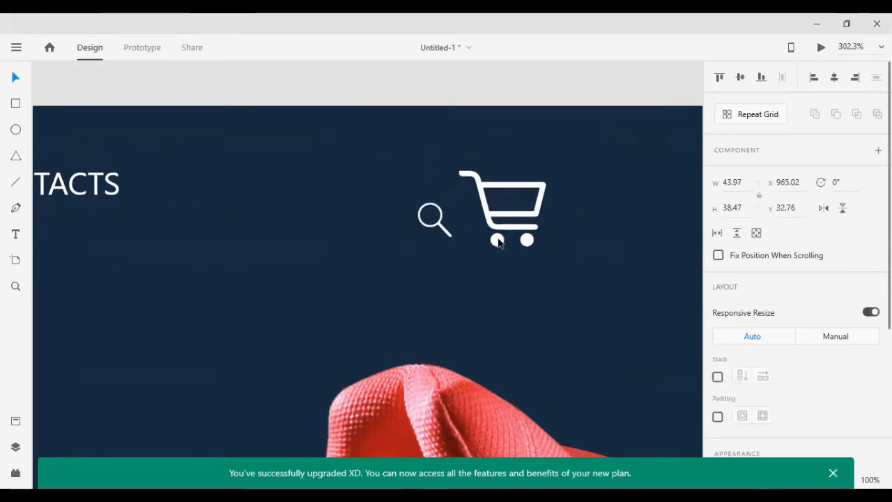
drag(550, 246, 526, 240)
- Align the magnifier and cart icons on their vertical middles and move both next to the CONTACTS label, at about X 793, Y 33
shift+click(449, 237)
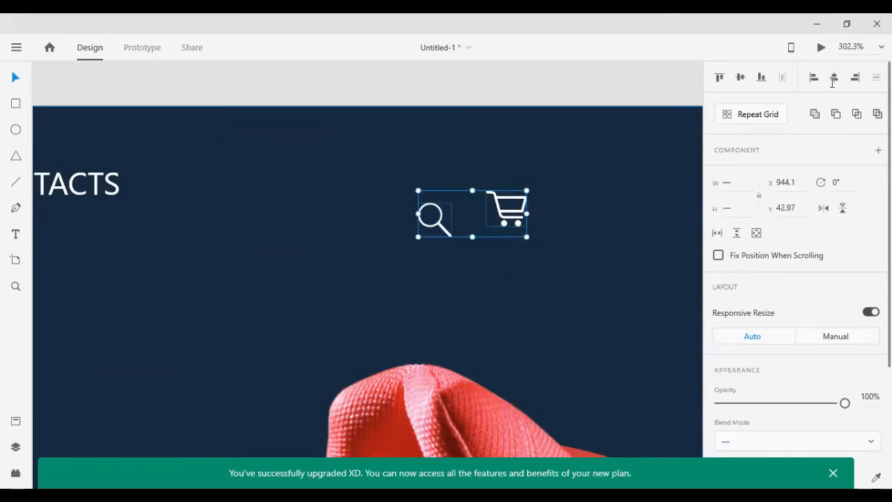
click(738, 78)
key(shift+Up)
key(shift+Up)
key(shift+Up)
key(shift+Left)
key(shift+Left)
key(shift+Left)
key(shift+Left)
key(shift+Left)
key(shift+Left)
key(shift+Left)
key(shift+Left)
key(shift+Left)
key(shift+Left)
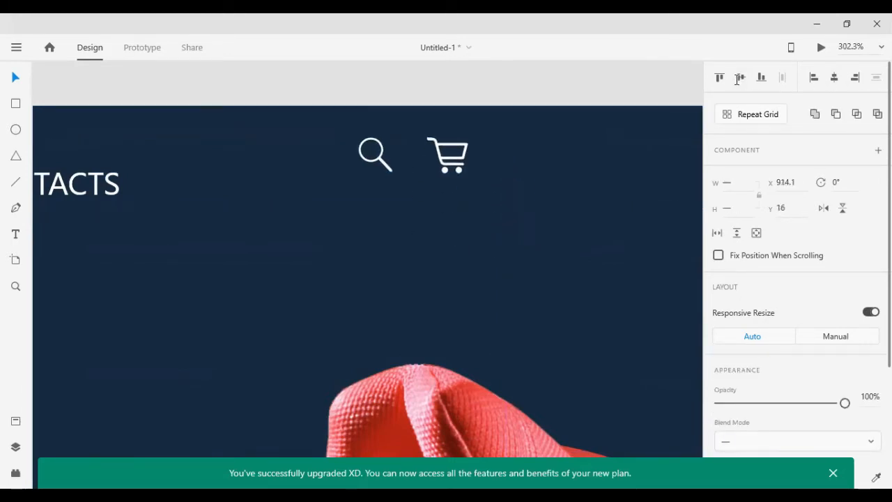
key(shift+Left)
key(shift+Left)
key(shift+Left)
key(shift+Left)
key(shift+Left)
key(shift+Down)
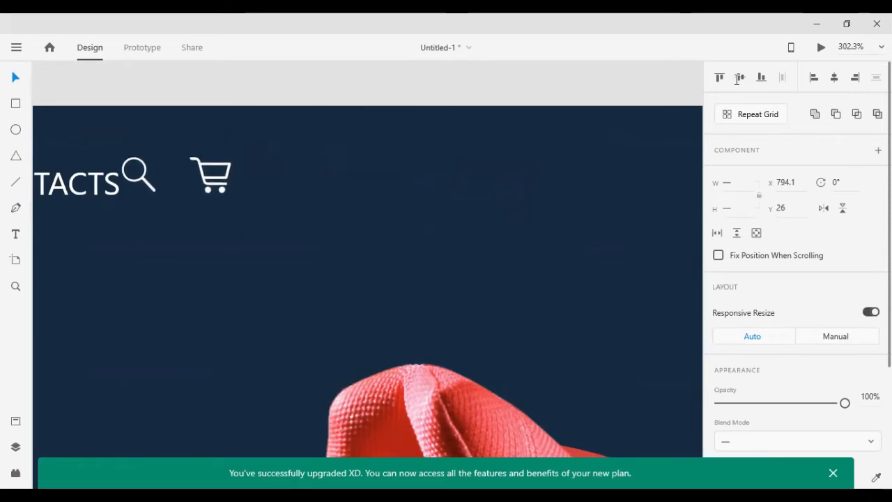
key(Down)
key(Down)
key(Down)
key(Down)
key(Down)
key(Down)
key(Down)
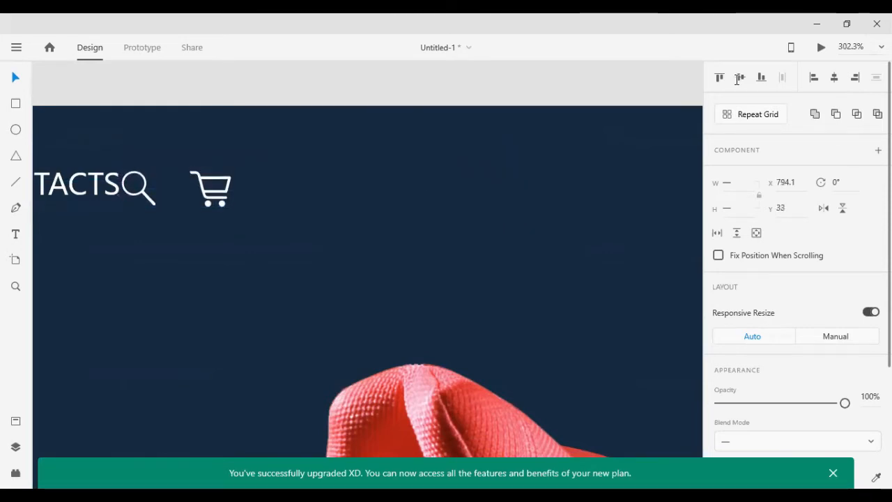
key(Left)
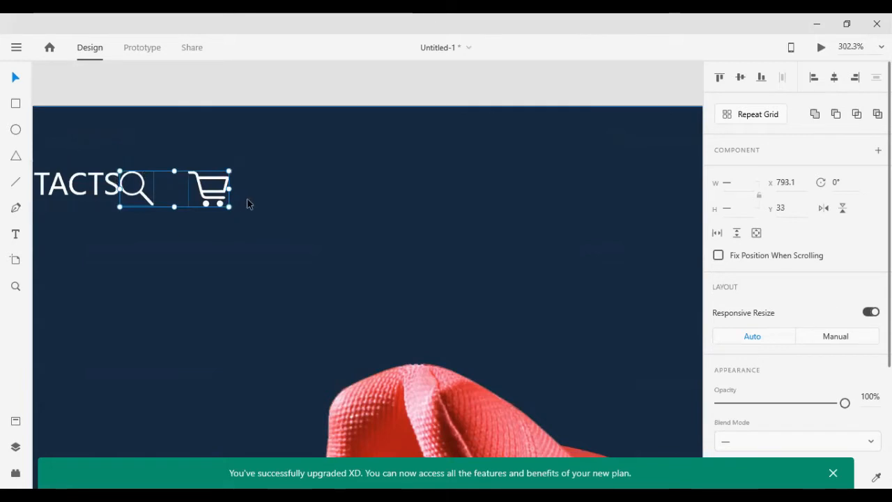
- Scale the magnifier and cart icons down slightly together and nudge them level with the CONTACTS label, at about Y 32
drag(229, 208, 222, 205)
key(Up)
key(Up)
key(Left)
key(Left)
key(Left)
key(Left)
key(Left)
key(Left)
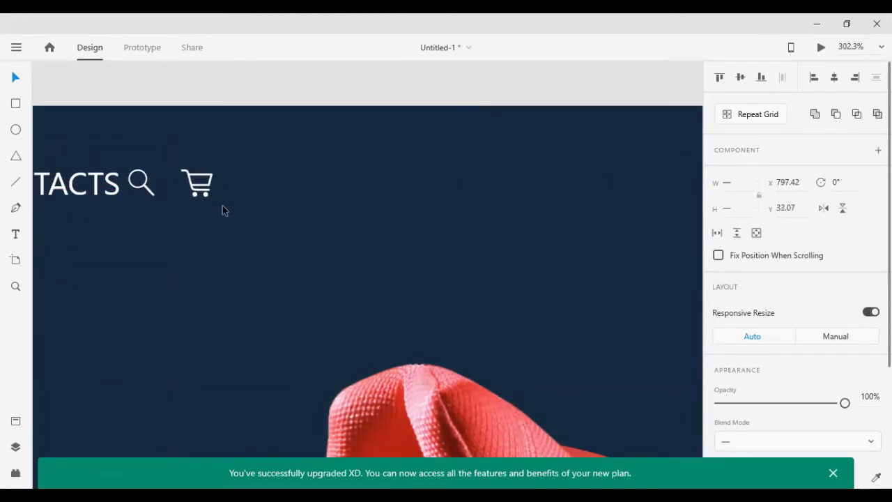
- Move the magnifier and cart icons together to the right end of the artboard's menu row, at about X 1313
key(shift+Right)
key(shift+Right)
key(shift+Right)
key(shift+Right)
key(shift+Right)
key(shift+Right)
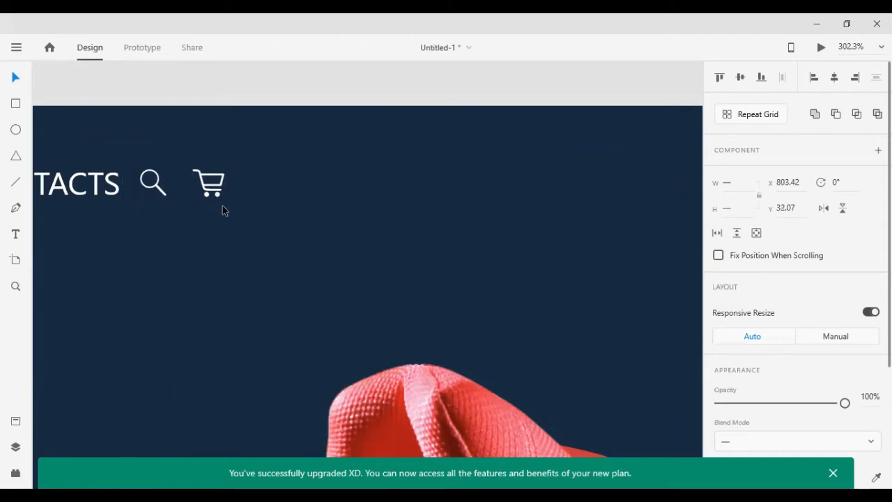
key(shift+Right)
key(shift+Right)
key(shift+Right)
key(shift+Right)
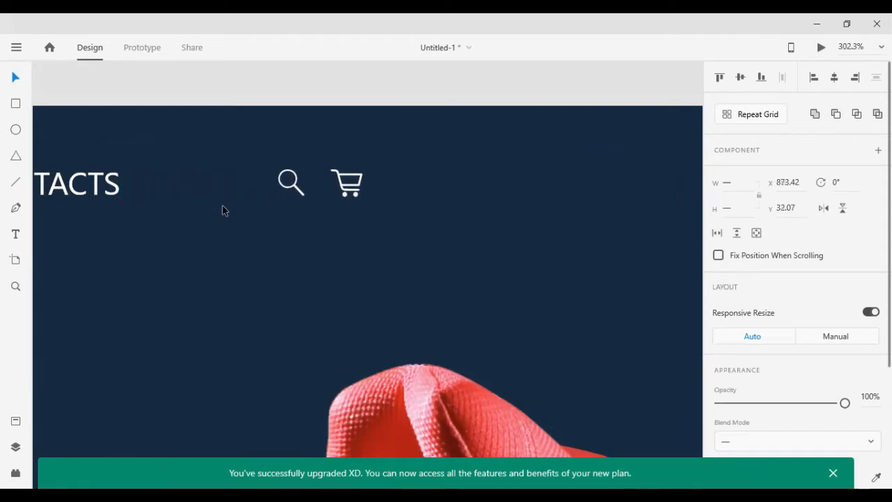
key(ctrl+0)
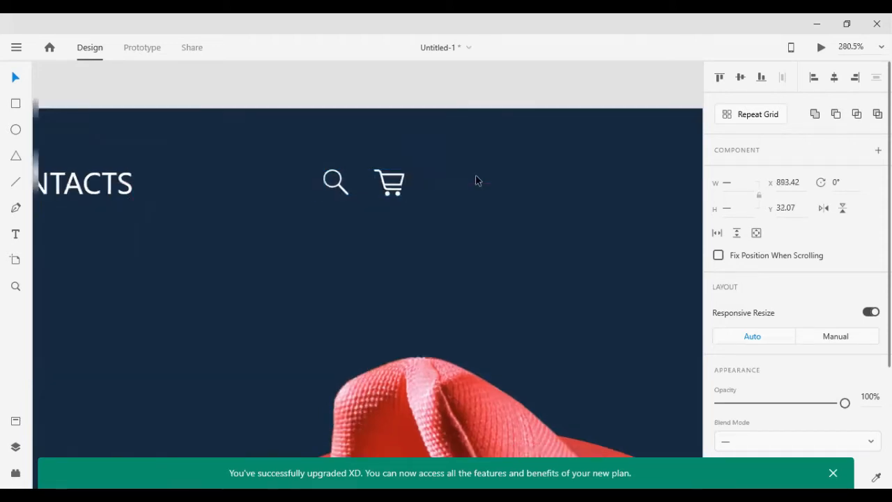
key(shift+Right)
key(shift+Right)
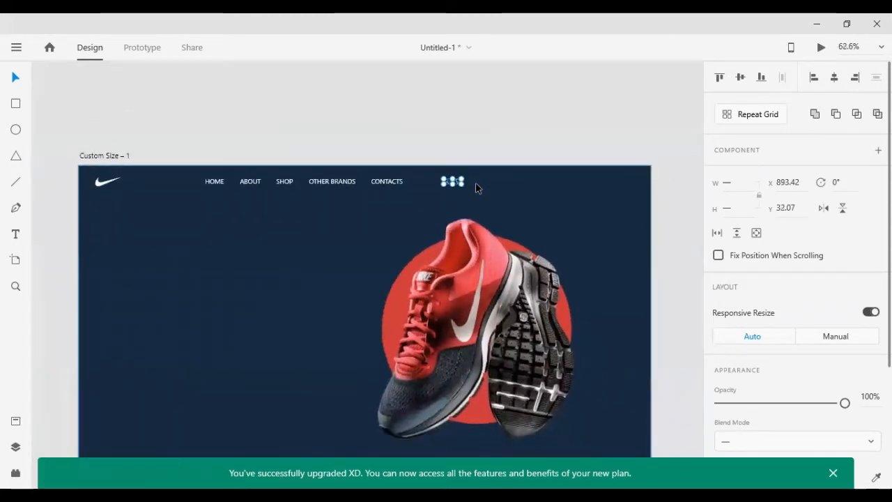
key(shift+Right)
key(shift+Right)
key(shift+Right)
key(shift+Right)
key(shift+Right)
key(shift+Right)
key(shift+Right)
key(shift+Right)
key(shift+Right)
key(shift+Right)
key(shift+Right)
key(shift+Right)
key(shift+Right)
key(shift+Right)
key(shift+Right)
key(shift+Right)
key(shift+Right)
key(shift+Right)
key(shift+Right)
key(shift+Right)
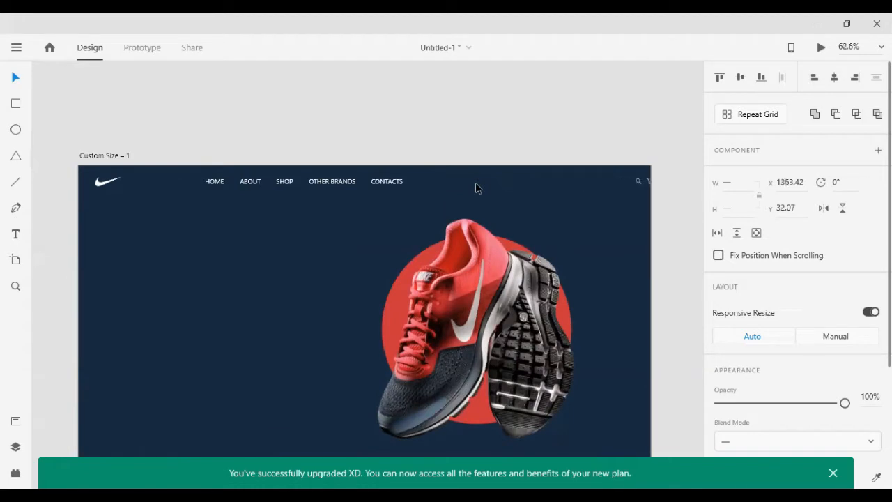
key(shift+Left)
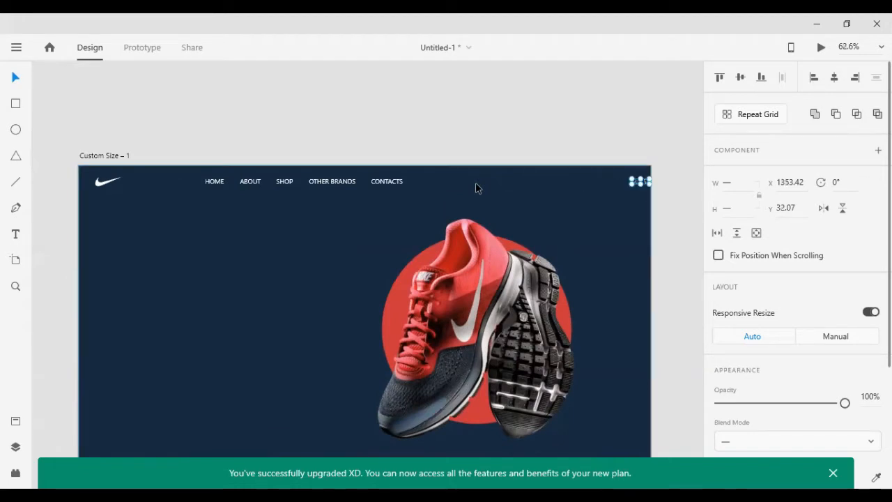
key(shift+Left)
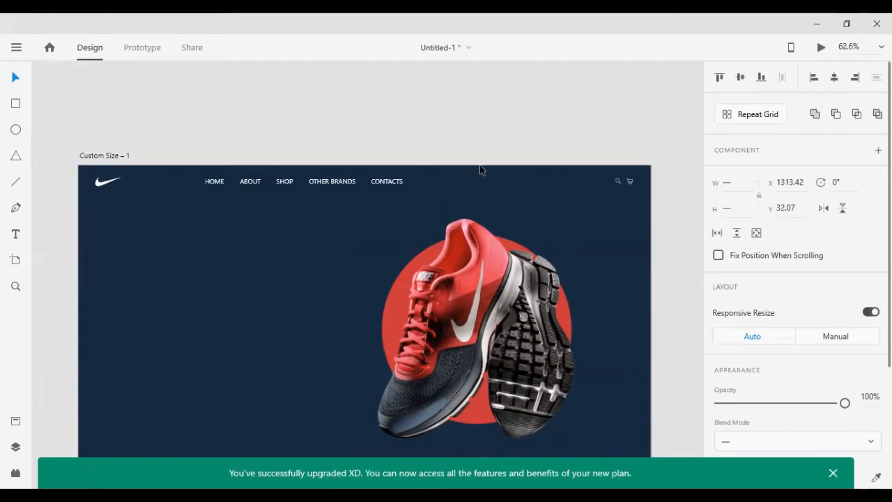
- Group the five menu labels from HOME to CONTACTS and centre them horizontally on the navy background
drag(201, 99, 408, 194)
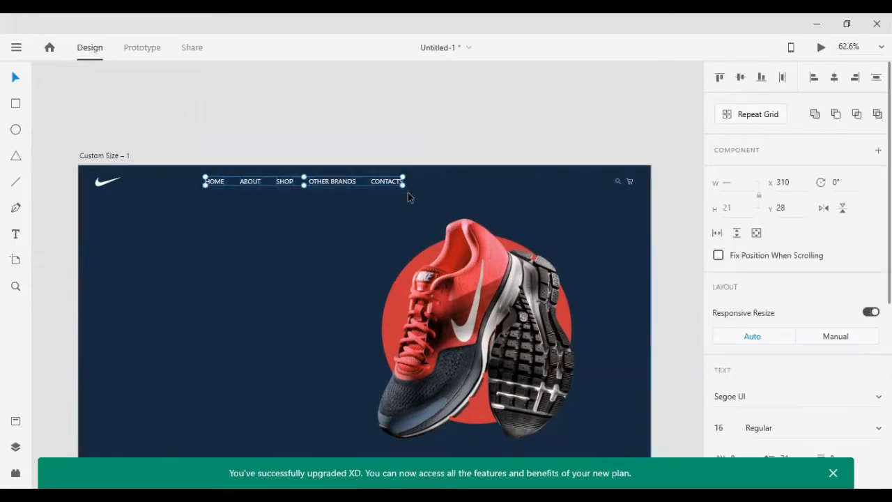
click(499, 193)
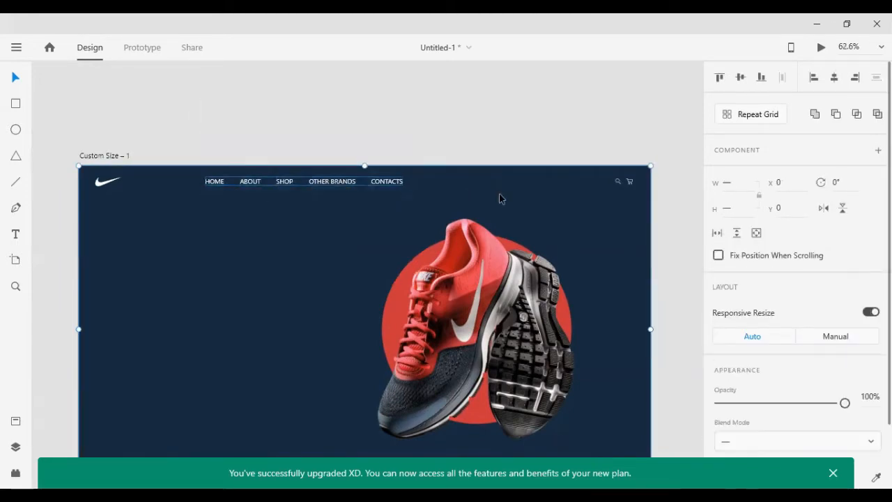
click(832, 77)
click(653, 95)
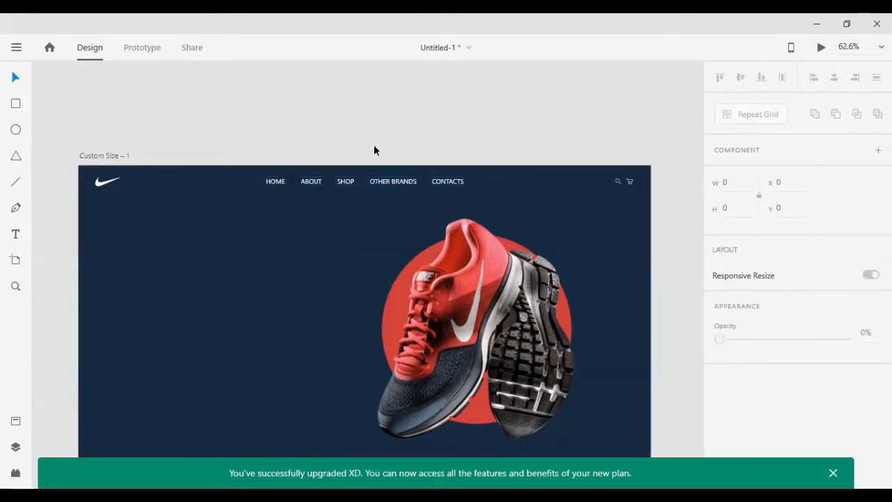
- Ungroup the menu labels and set the opacity of ABOUT, SHOP, OTHER BRANDS and CONTACTS to 50%
click(393, 187)
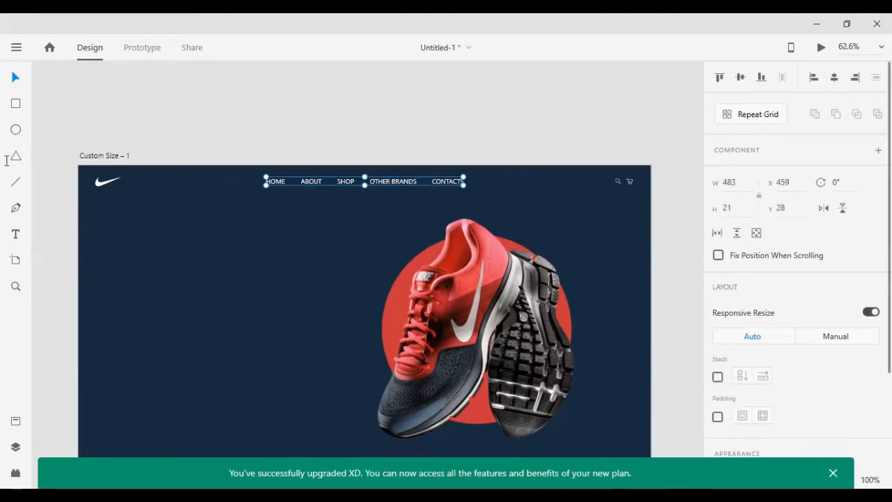
key(ctrl+shift+g)
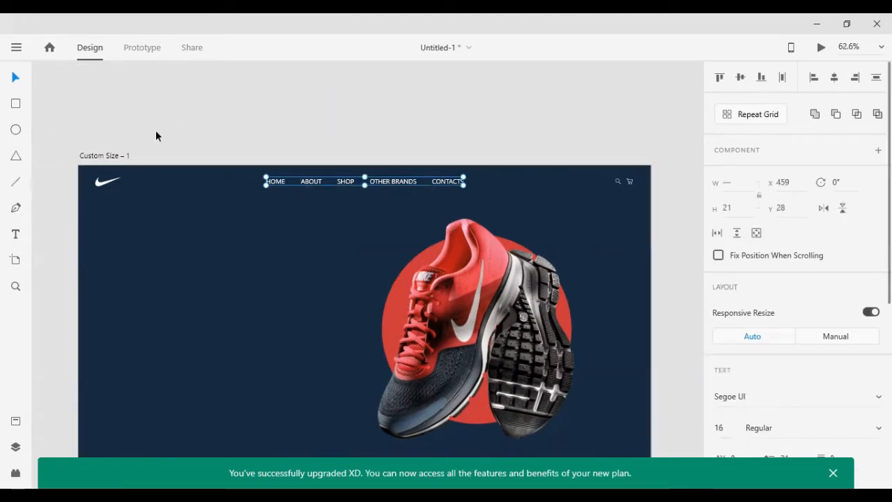
drag(288, 109, 482, 195)
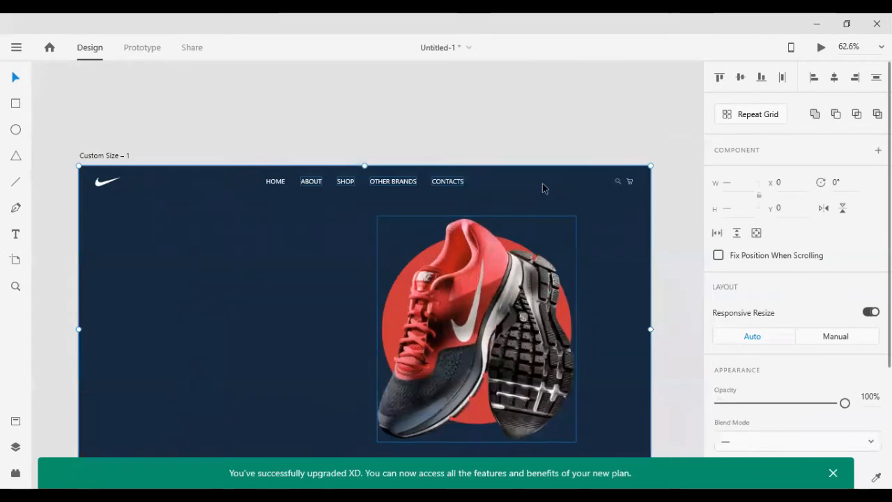
drag(545, 189, 477, 263)
shift+click(478, 262)
scroll(851, 370, down, 3)
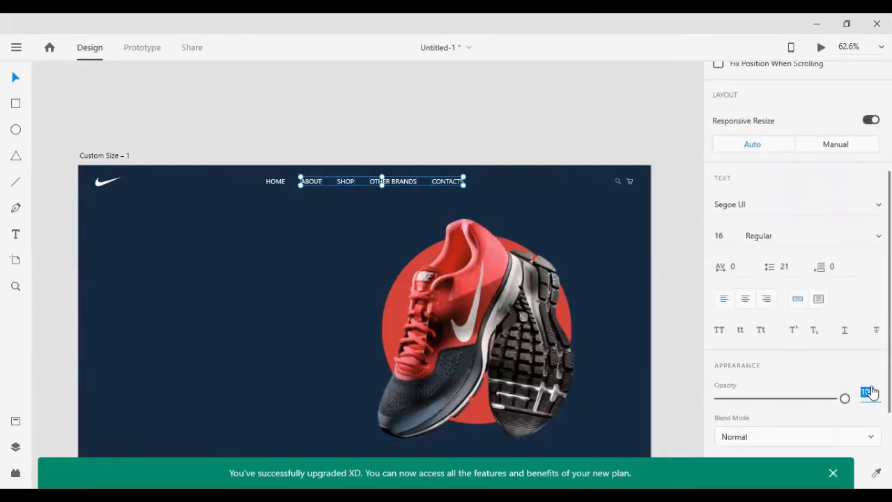
text(50)
key(Return)
click(267, 127)
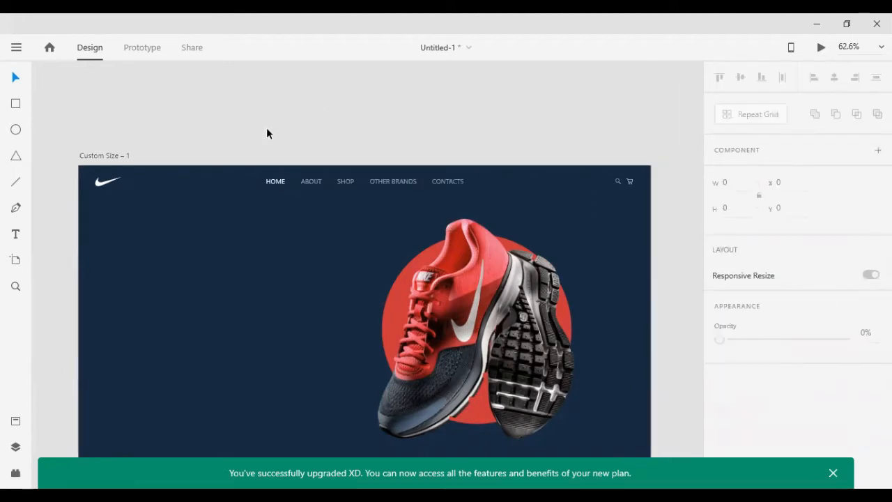
- Draw a horizontal line about 26 long above HOME at the artboard's upper edge, at Y 1, and set its border size to 3
scroll(235, 214, down, 2)
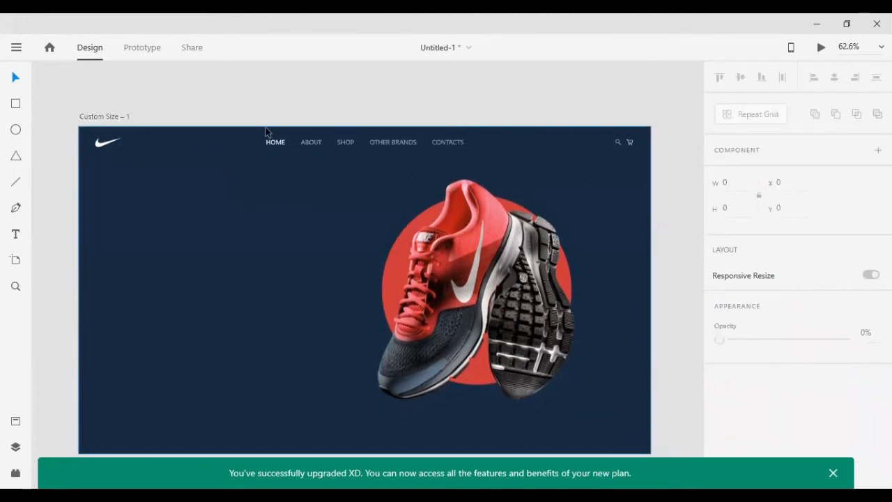
scroll(268, 126, up, 5)
scroll(268, 123, up, 4)
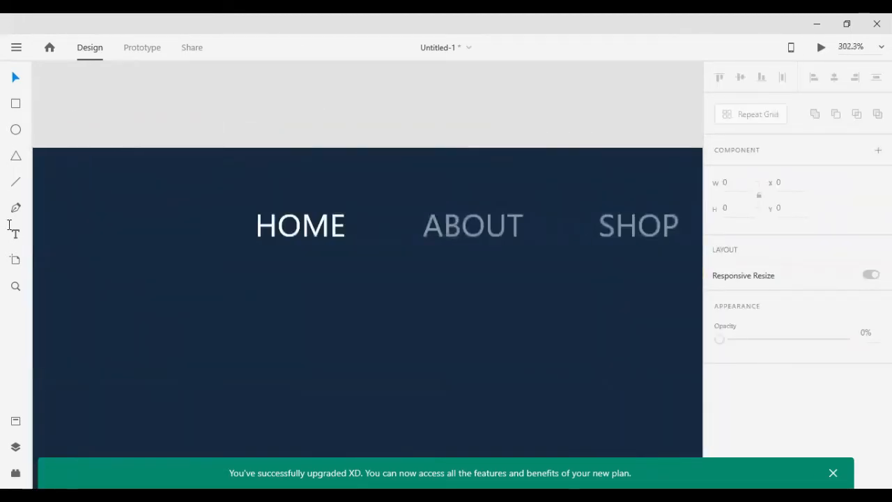
click(262, 147)
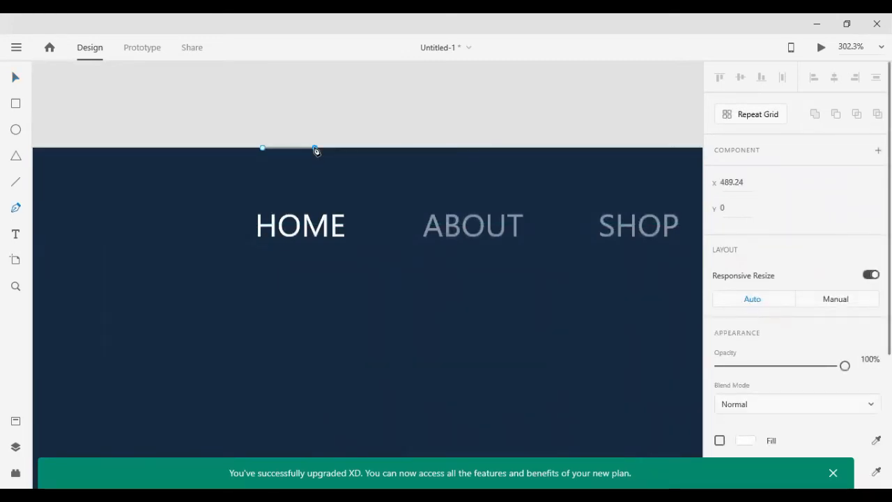
click(315, 148)
click(16, 77)
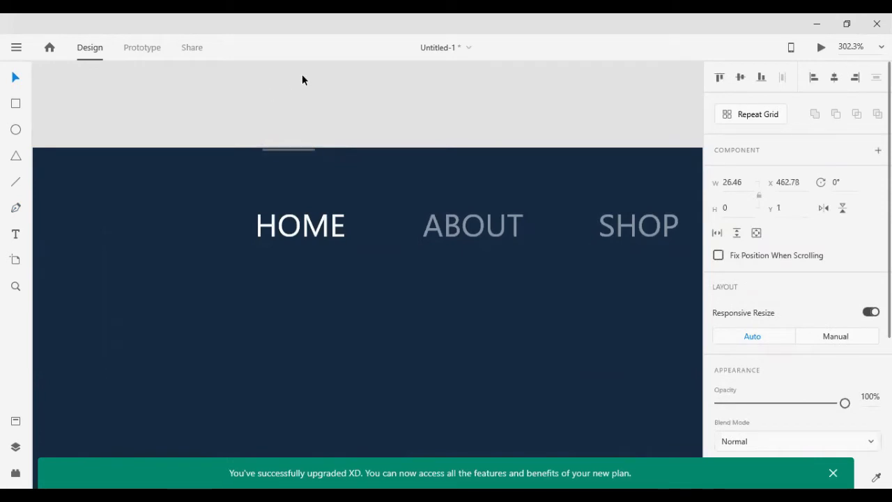
scroll(743, 324, down, 3)
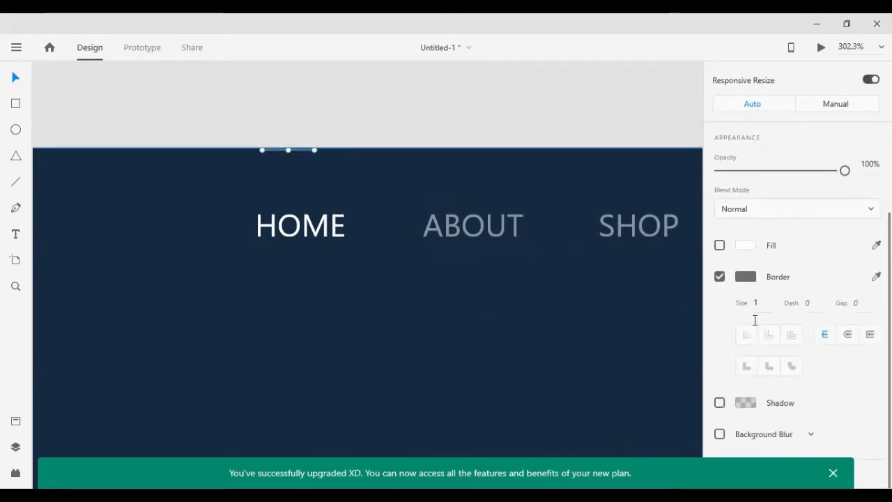
text(3)
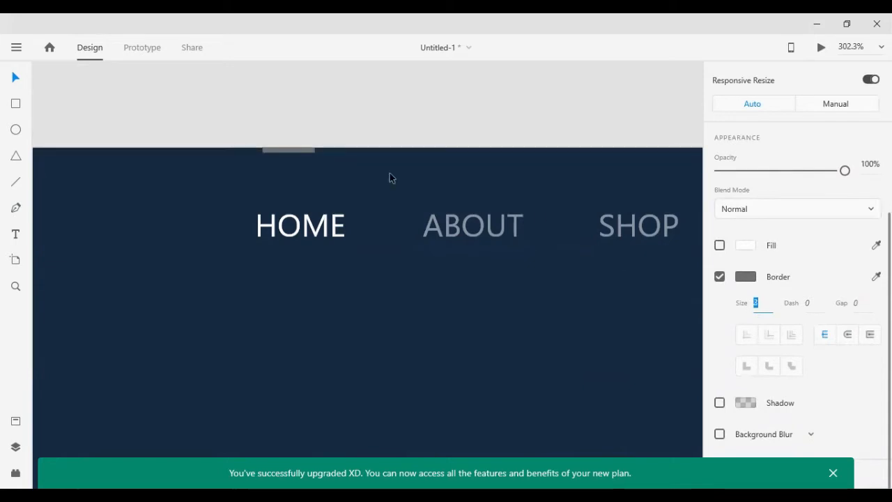
click(295, 173)
click(291, 152)
key(Down)
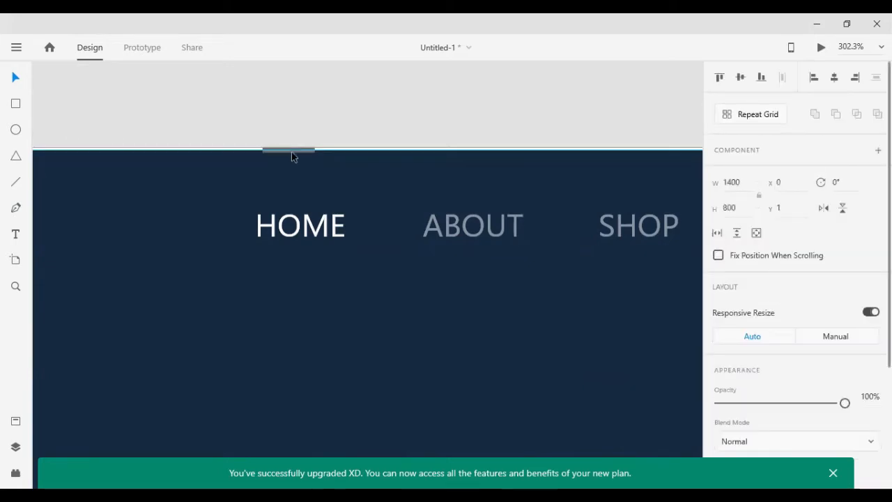
key(ctrl+z)
- Nudge the short line above HOME down to Y 2 and centre it horizontally on the HOME label
click(302, 136)
click(297, 155)
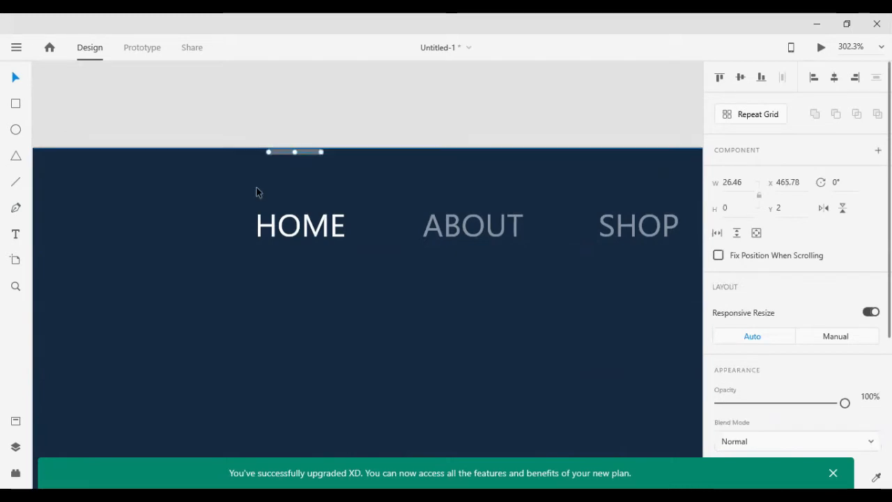
shift+click(300, 224)
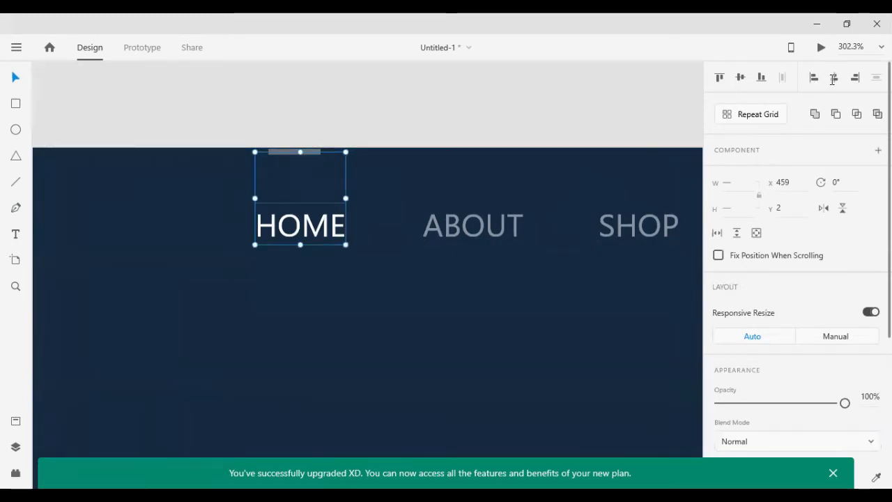
shift+click(301, 224)
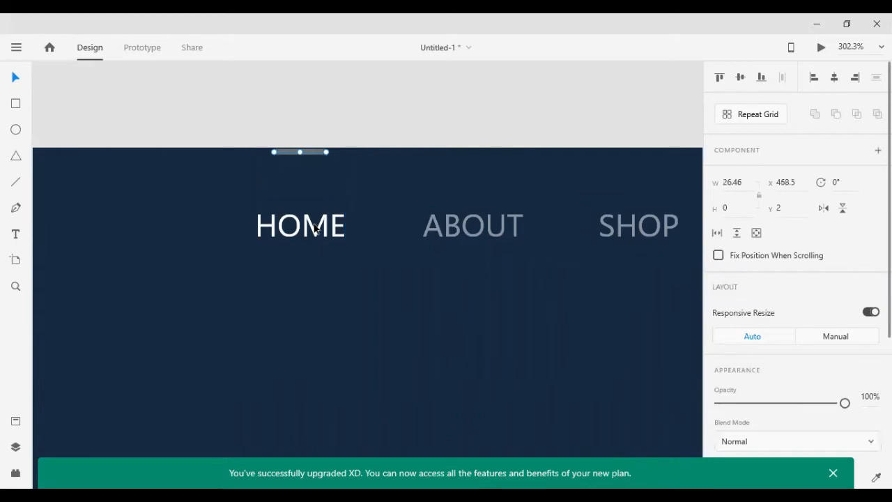
- Recolour the border of the short line above HOME with the red sampled from the circle behind the shoe
scroll(491, 251, down, 8)
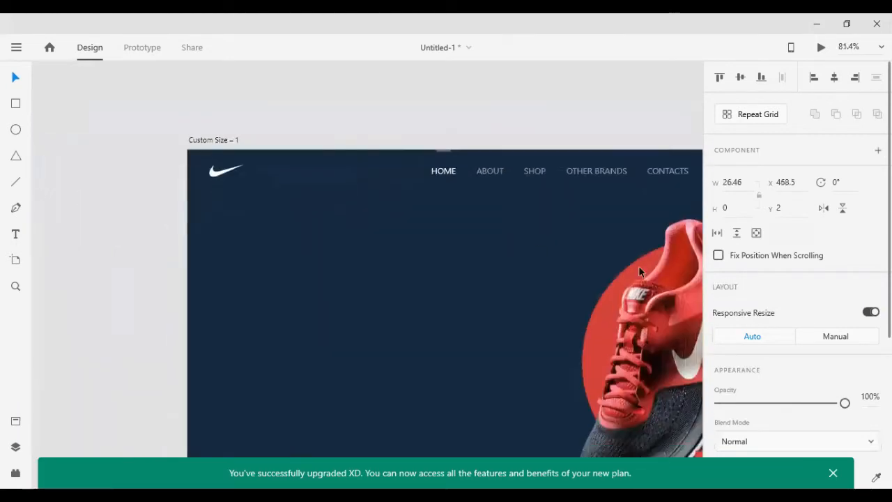
scroll(787, 293, down, 3)
scroll(787, 293, down, 1)
click(876, 244)
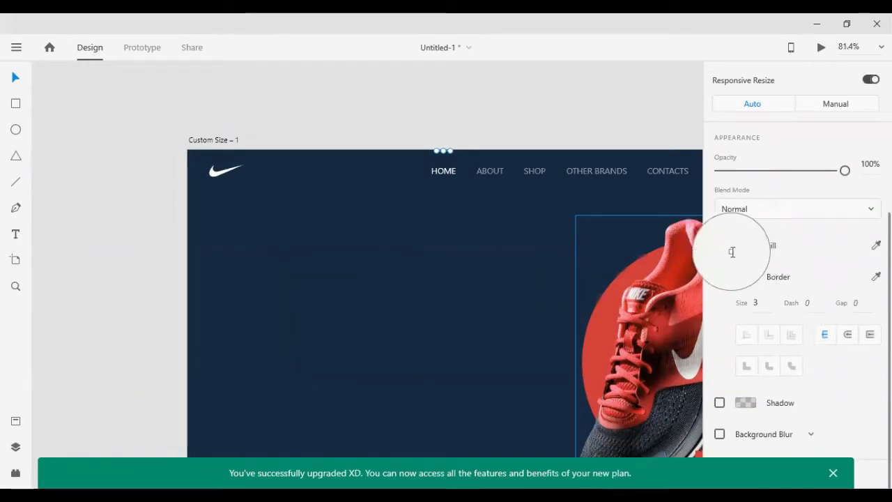
click(731, 253)
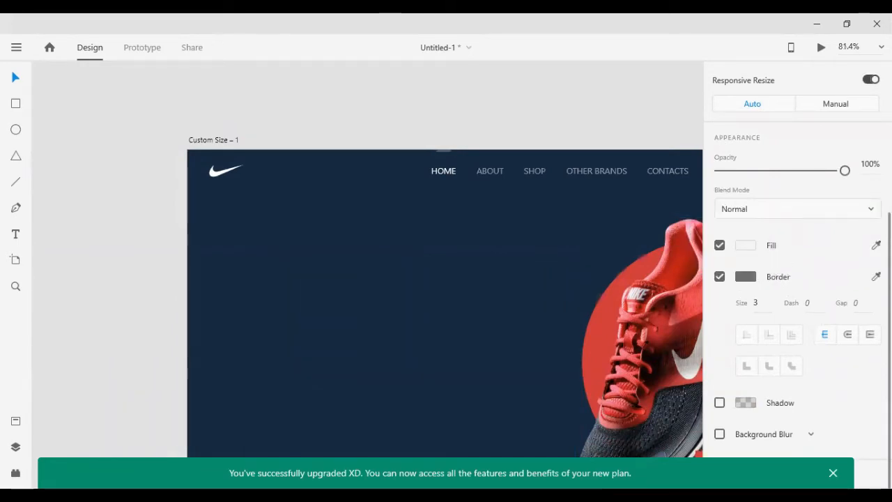
click(876, 276)
click(598, 324)
click(485, 111)
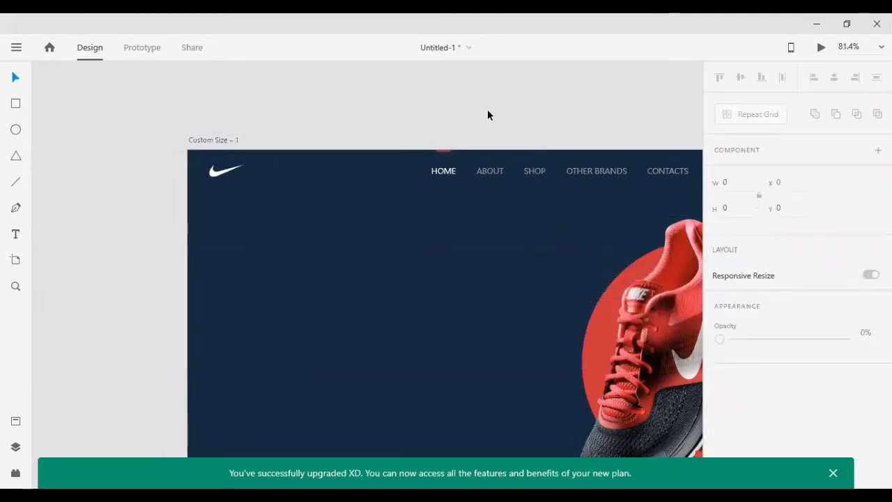
- Move the shoe image and the red circle together towards the artboard's right edge, ending just short of the magnifier icon
scroll(487, 111, down, 5)
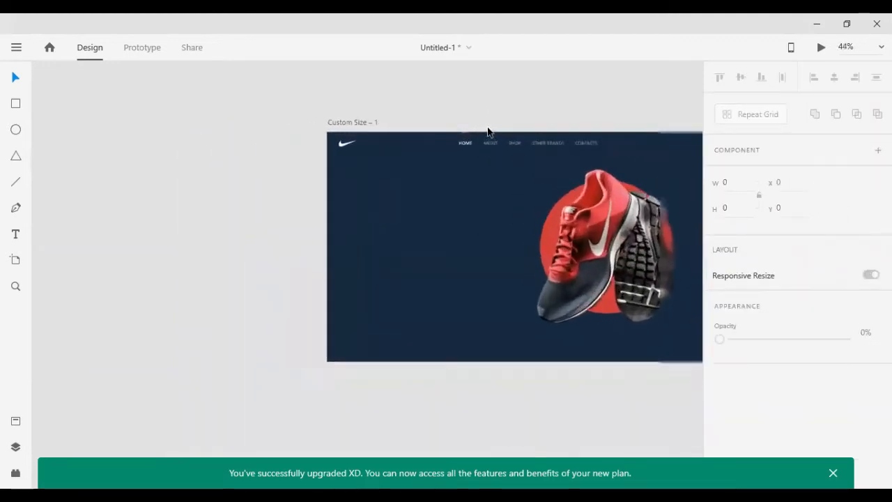
scroll(487, 129, up, 2)
scroll(487, 129, right, 10)
scroll(487, 130, down, 4)
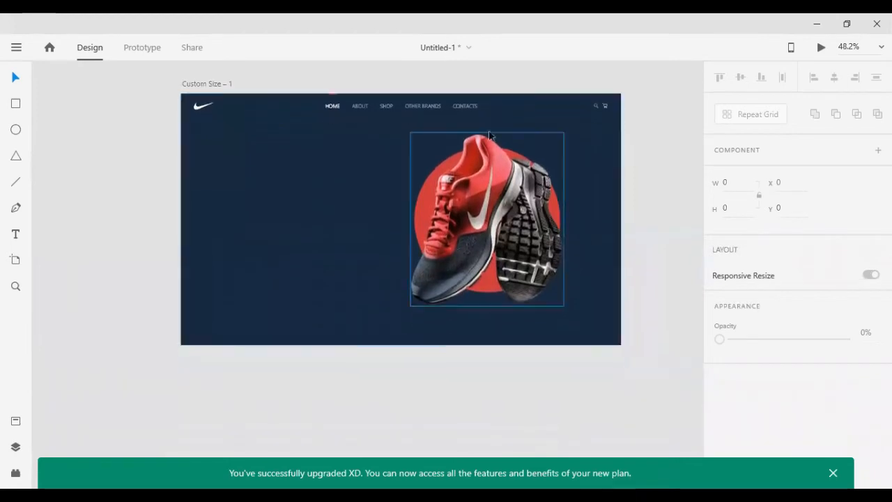
scroll(492, 131, down, 1)
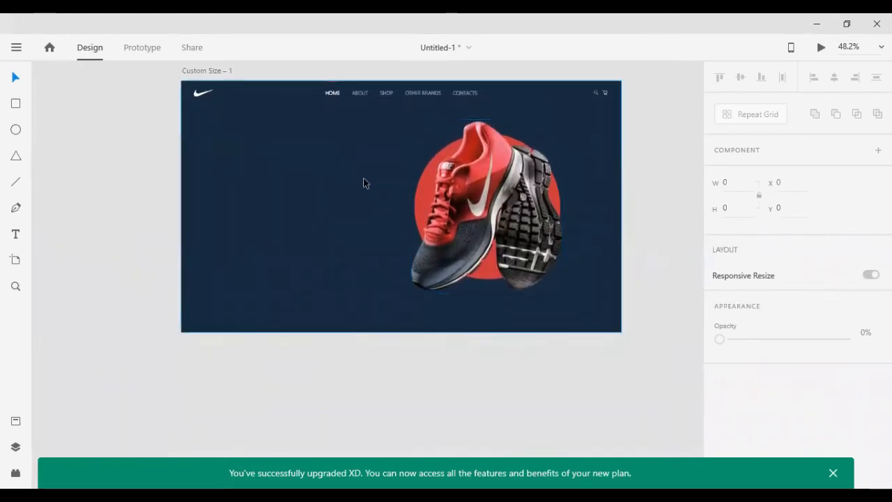
drag(653, 202, 382, 190)
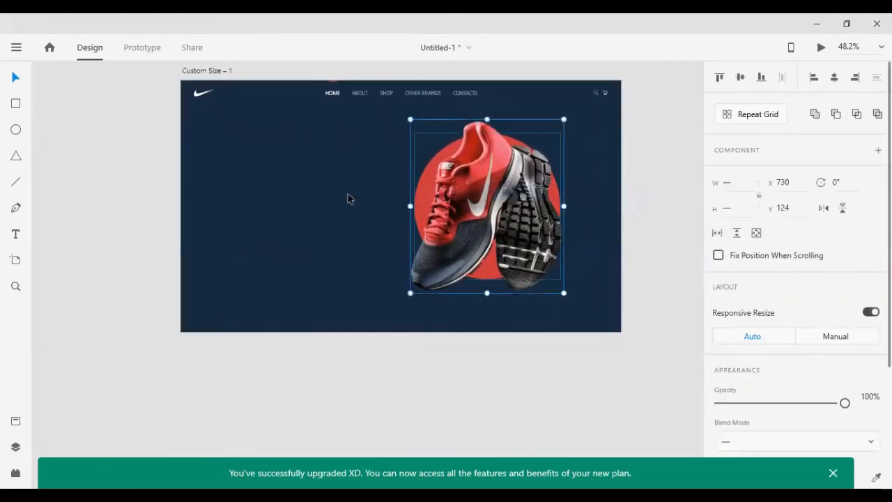
key(shift+Right)
key(shift+Right)
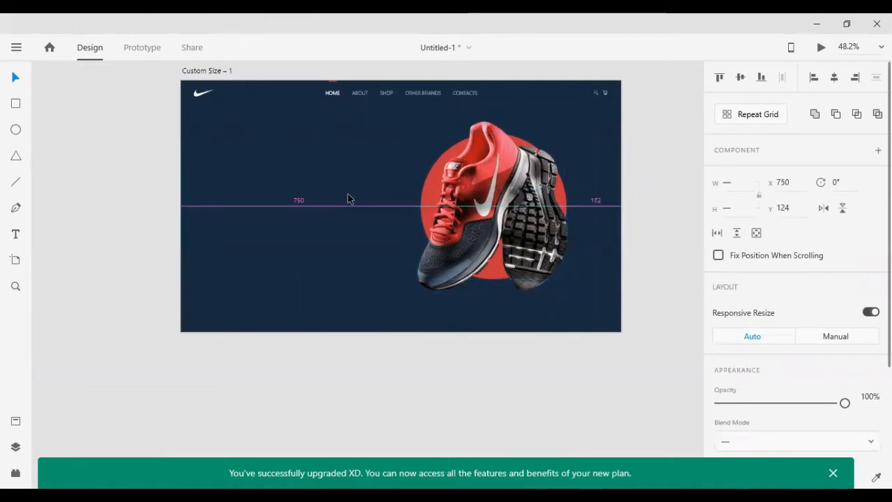
key(shift+Right)
key(shift+Right)
key(shift+Right)
key(shift+Right)
key(shift+Right)
key(shift+Right)
key(shift+Right)
key(shift+Right)
key(shift+Right)
key(shift+Right)
key(shift+Right)
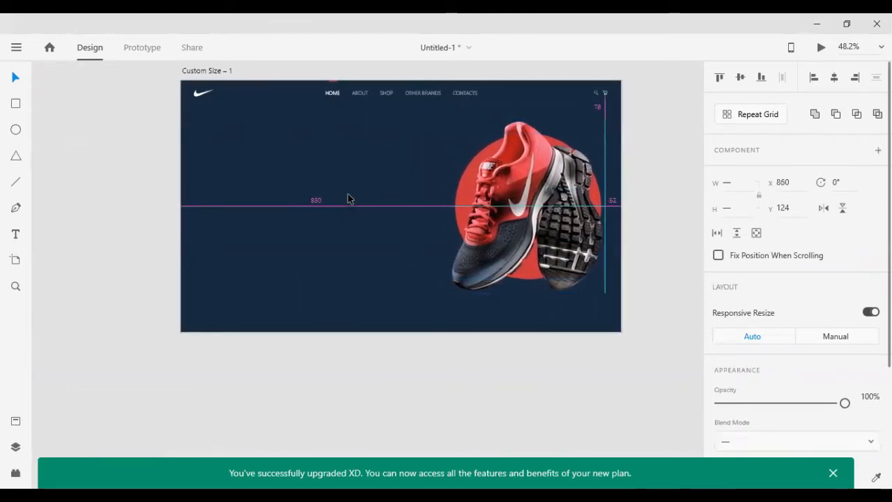
key(shift+Right)
key(shift+Right)
key(shift+Right)
key(shift+Right)
key(shift+Right)
key(shift+Right)
key(shift+Left)
key(shift+Left)
key(shift+Left)
key(shift+Left)
key(shift+Left)
key(shift+Left)
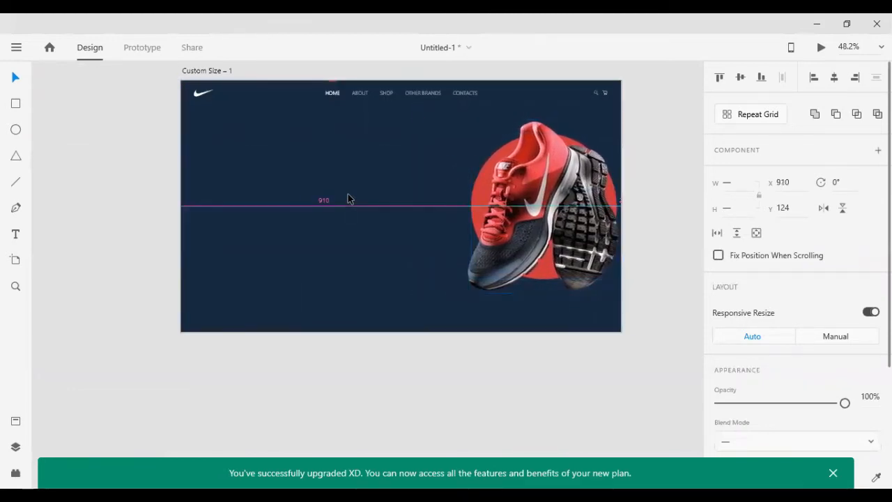
key(shift+Left)
key(shift+Left)
key(shift+Left)
key(shift+Left)
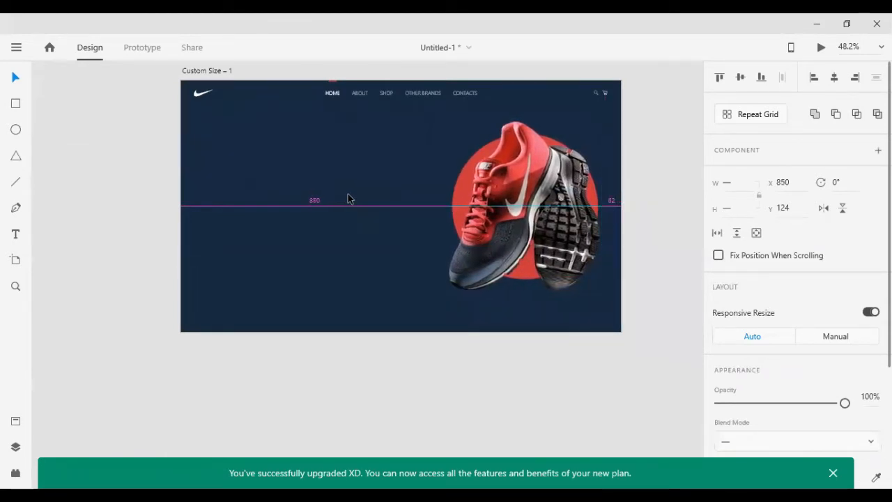
- Copy the HOME label to the empty area at about X 222, Y 236 and replace its text with NIKE AIR MAX on two lines
click(85, 159)
drag(329, 100, 253, 165)
key(Escape)
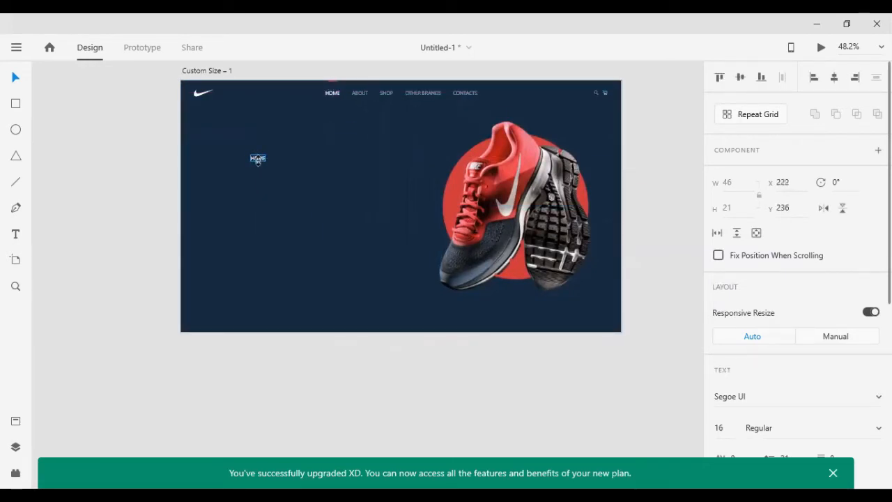
double_click(262, 161)
text(N)
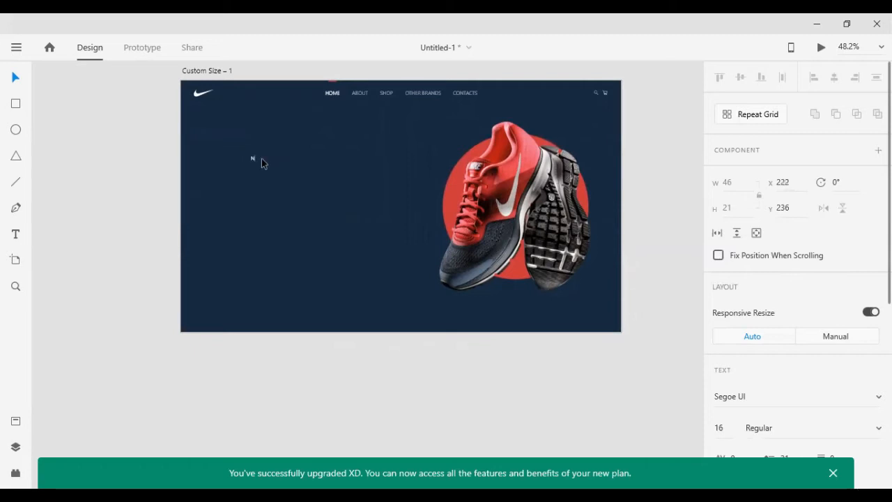
text(IKE AIR)
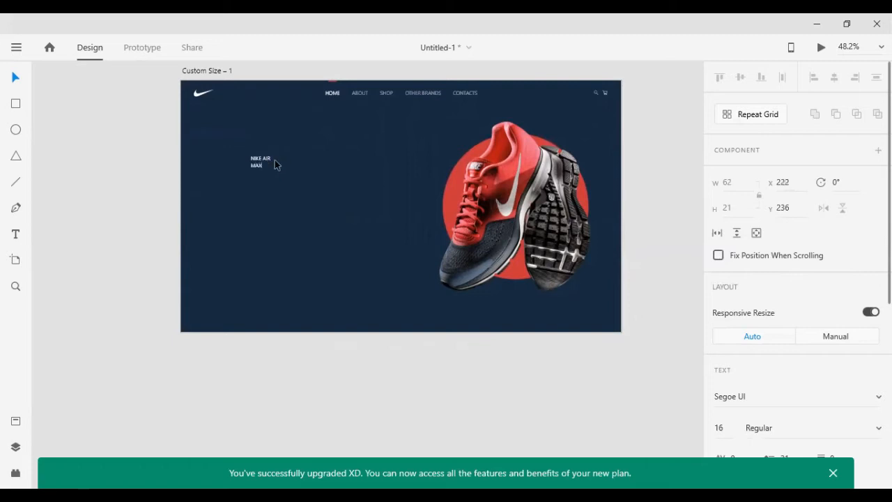
key(Escape)
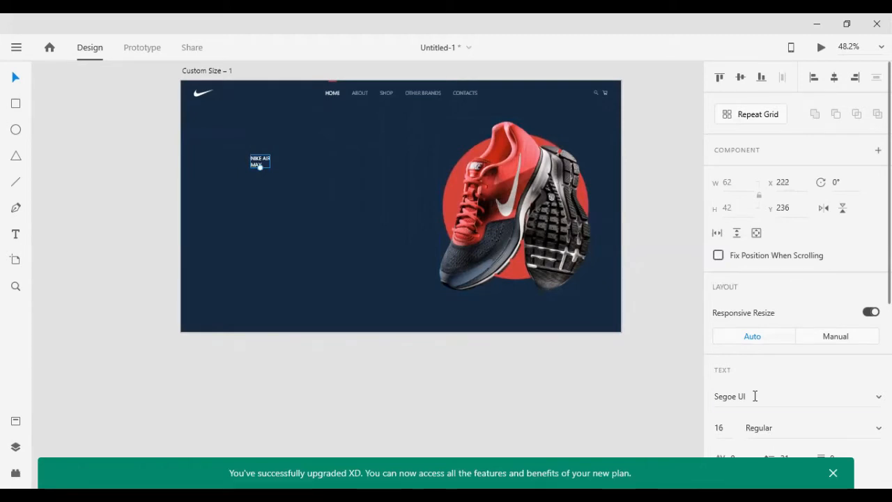
- Set the NIKE AIR MAX text in Bebas Neue and enlarge it to a font size of about 101
click(753, 396)
text(Be)
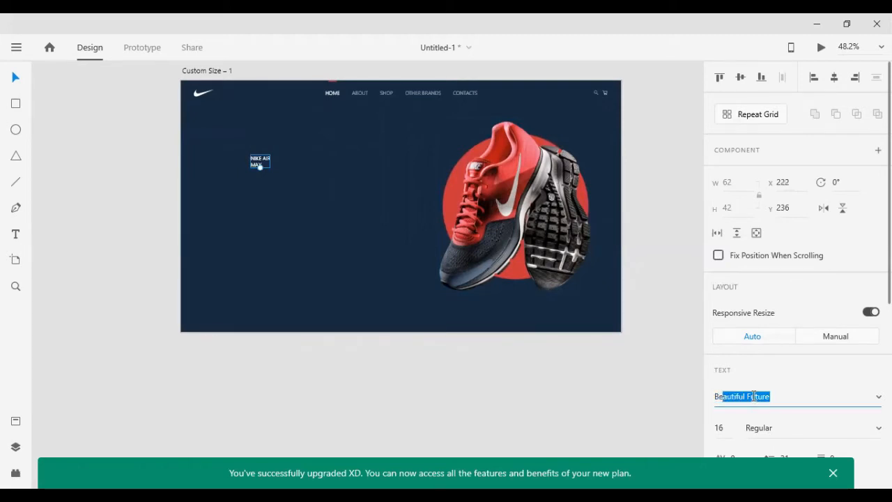
text(bas Neue)
key(Return)
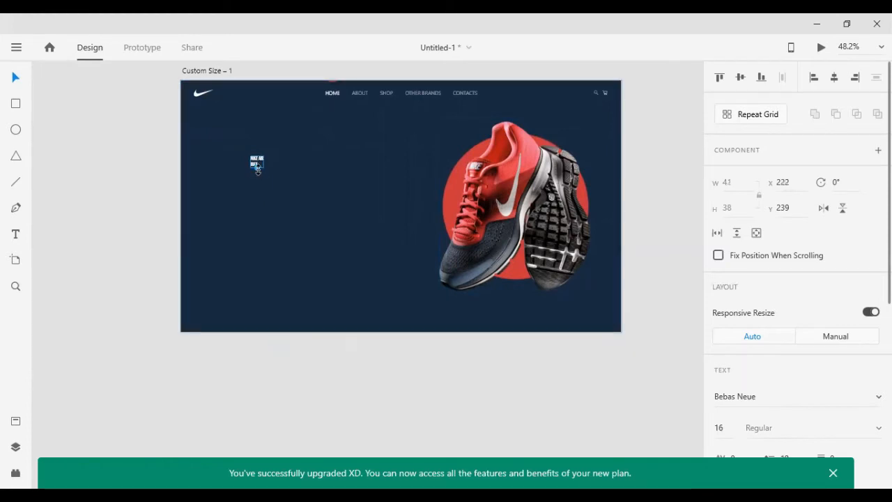
drag(258, 169, 252, 225)
- Reduce the NIKE AIR MAX heading's line spacing to 86 and move the heading to about X 90, Y 168
scroll(803, 376, down, 4)
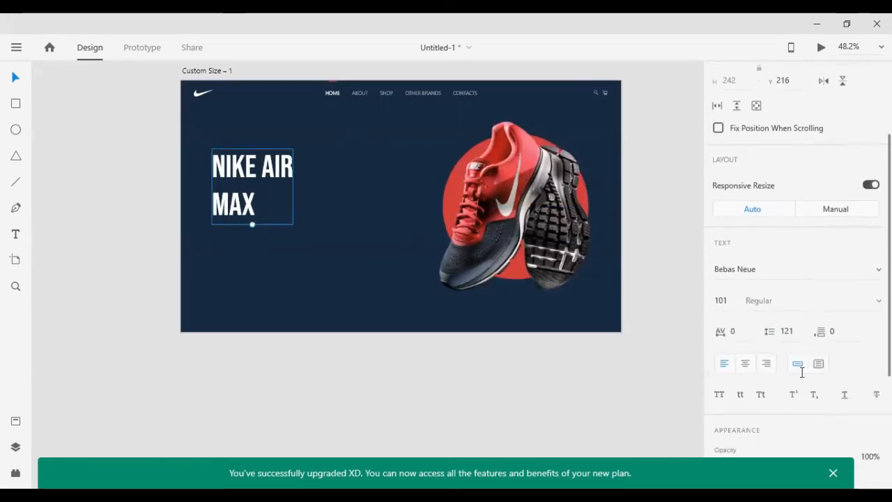
key(Down)
key(Down)
key(Down)
key(Down)
key(Down)
key(Down)
key(Down)
key(Down)
key(Down)
key(Down)
key(Down)
key(Down)
key(Down)
key(Down)
key(Down)
key(Down)
key(Down)
key(Down)
key(Down)
key(Down)
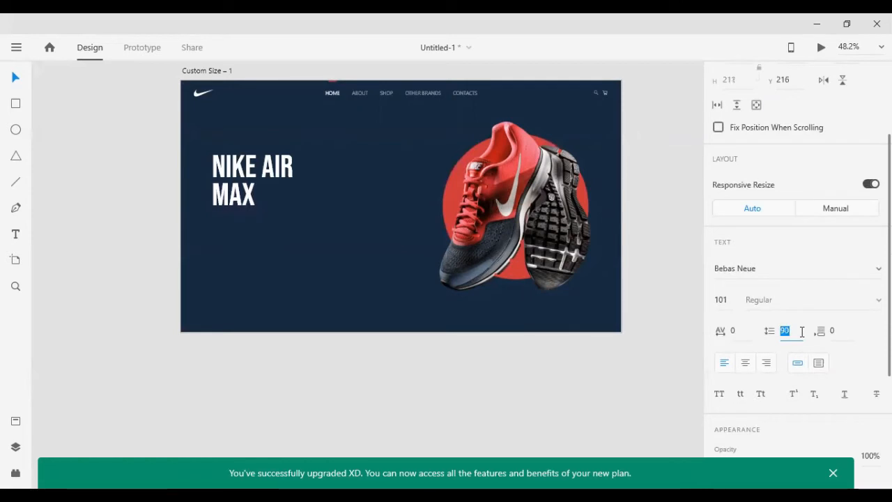
click(104, 231)
drag(230, 208, 228, 190)
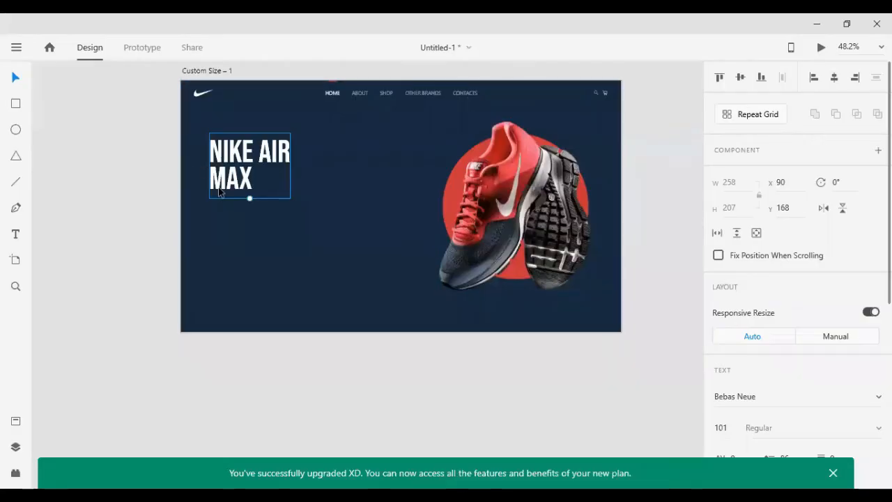
- Duplicate the heading, replace the copy's text with the copied Lorem Ipsum paragraph, and place it under the heading at X 90, Y 375
key(alt)
drag(224, 193, 255, 251)
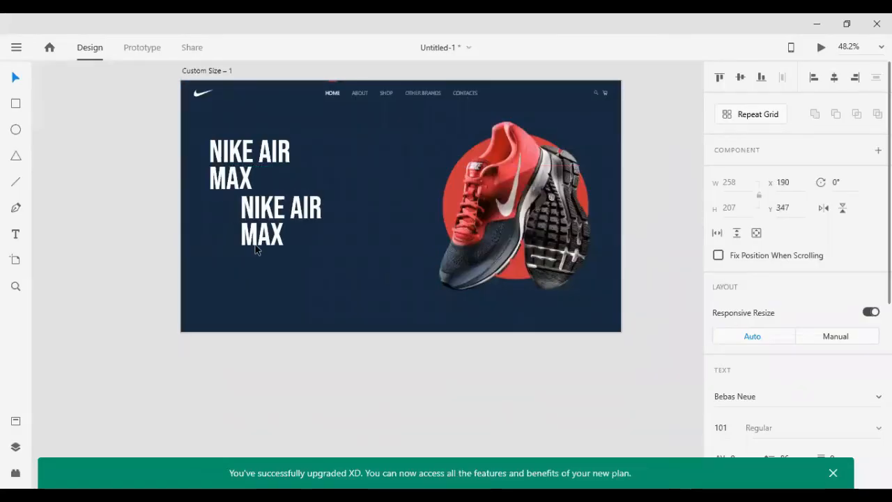
double_click(255, 247)
key(ctrl+v)
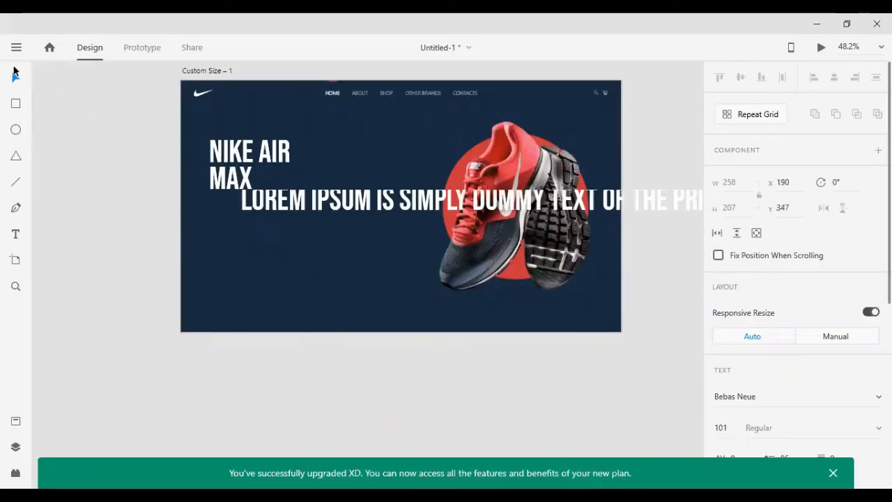
click(186, 211)
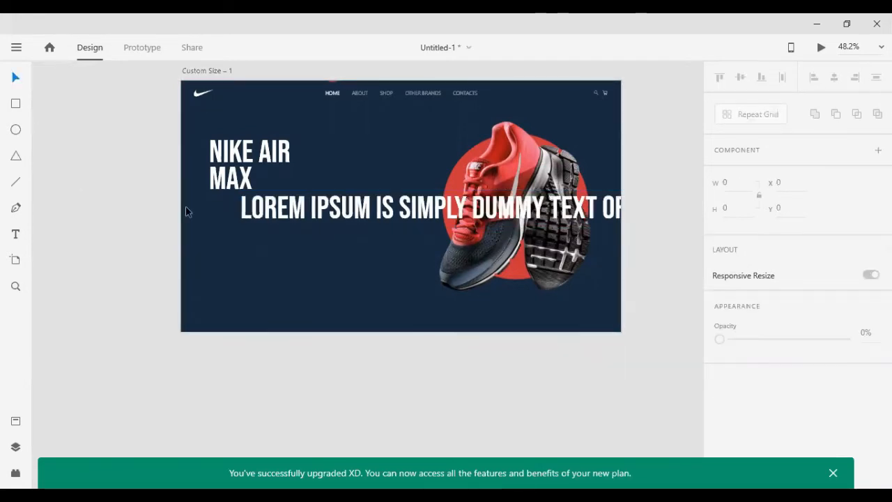
drag(264, 209, 233, 217)
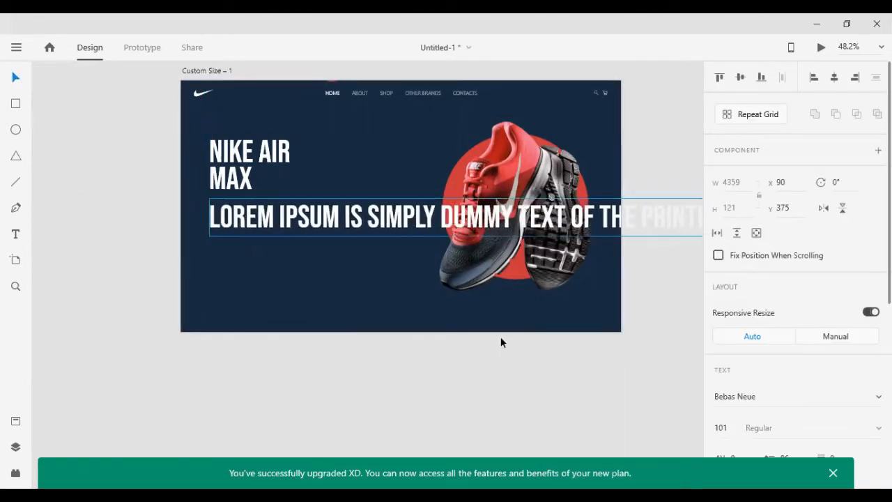
click(758, 404)
text(Se)
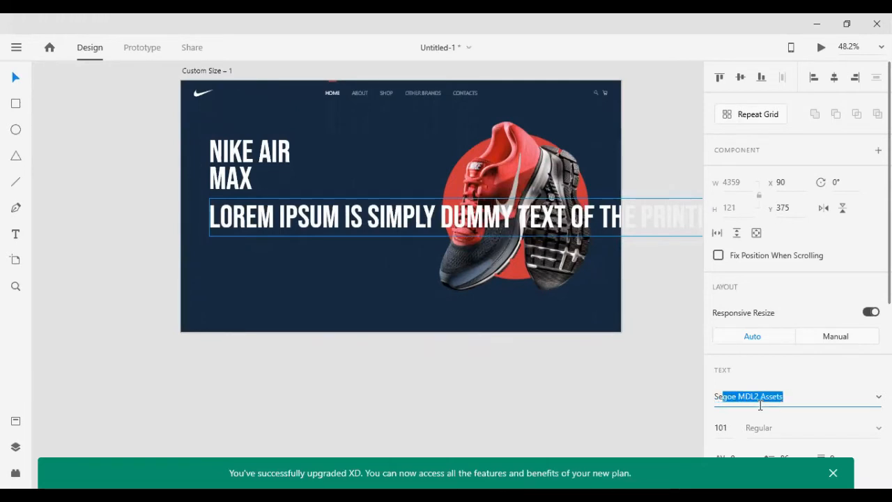
text(goe)
key(Return)
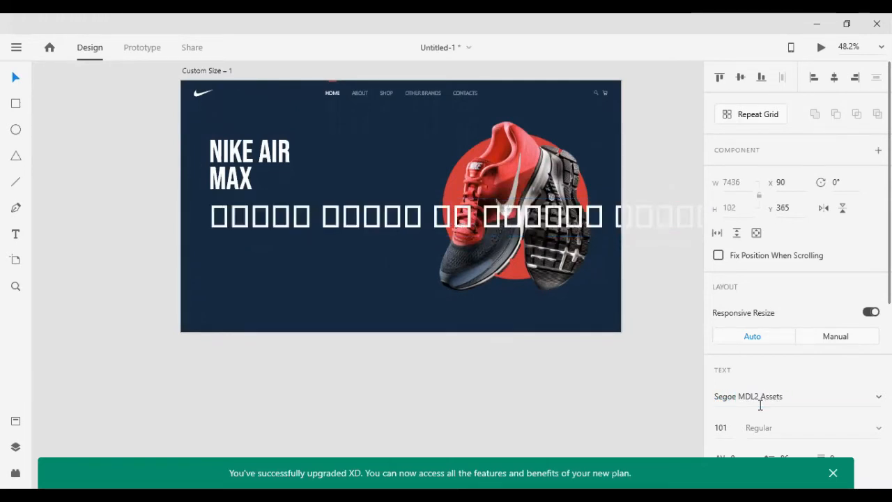
- Set the Lorem Ipsum text in Segoe UI at a font size of 20
click(740, 395)
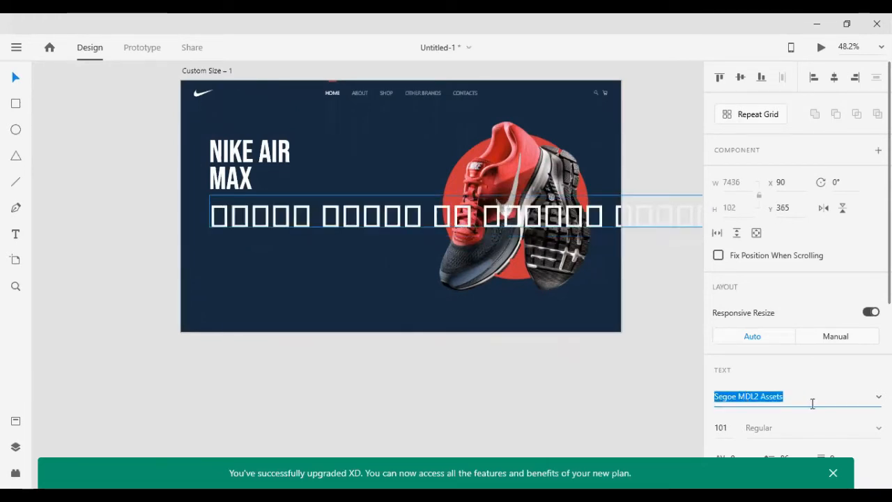
click(811, 403)
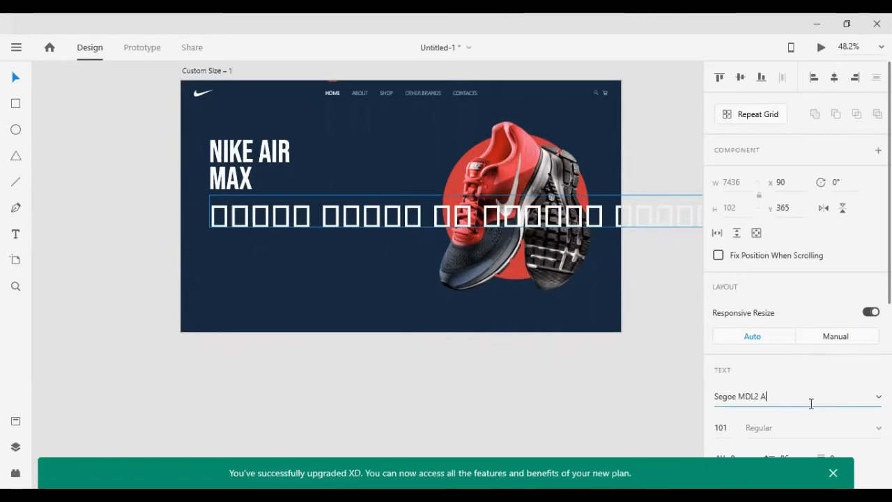
key(BackSpace)
key(BackSpace)
key(BackSpace)
key(BackSpace)
key(BackSpace)
key(BackSpace)
text(UI)
key(Return)
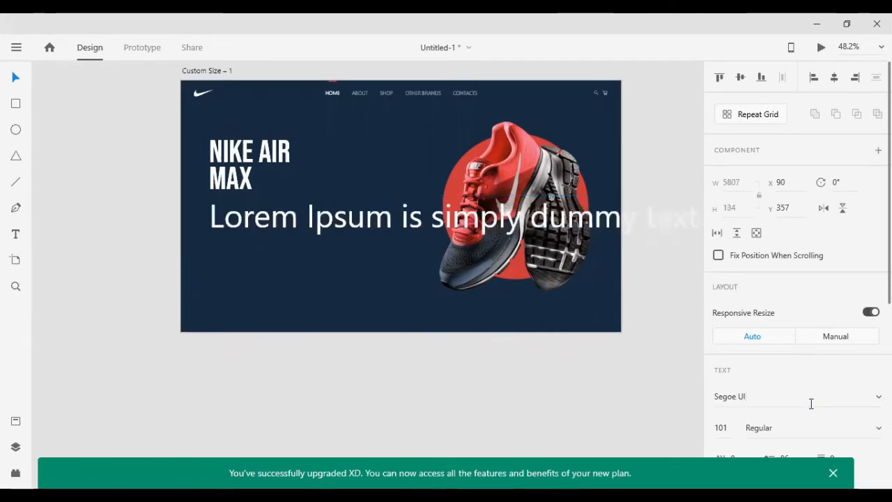
click(725, 437)
text(20)
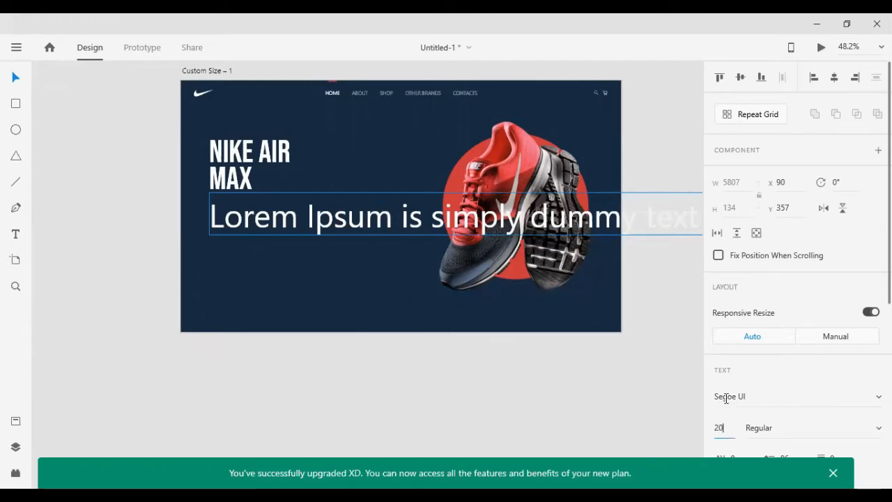
key(Return)
- Move the Lorem Ipsum text to X 90, Y 401 and break it into three lines after "printing" and "has been"
drag(346, 229, 342, 212)
double_click(349, 212)
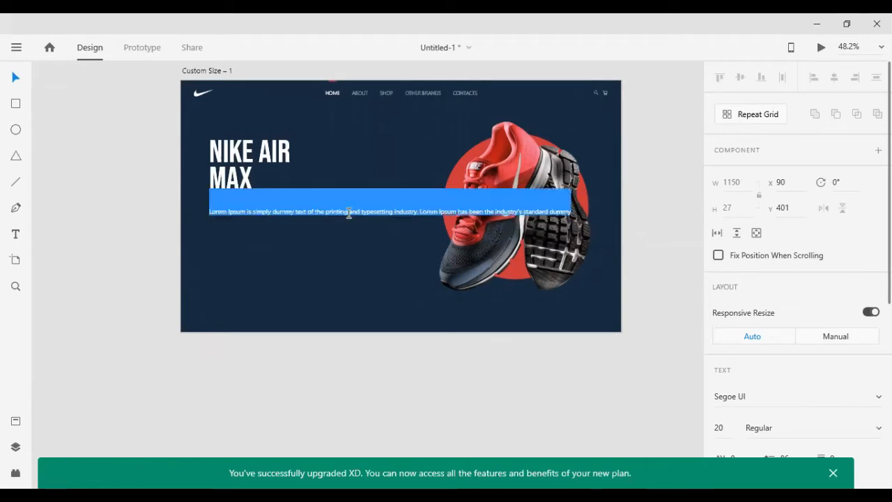
click(349, 212)
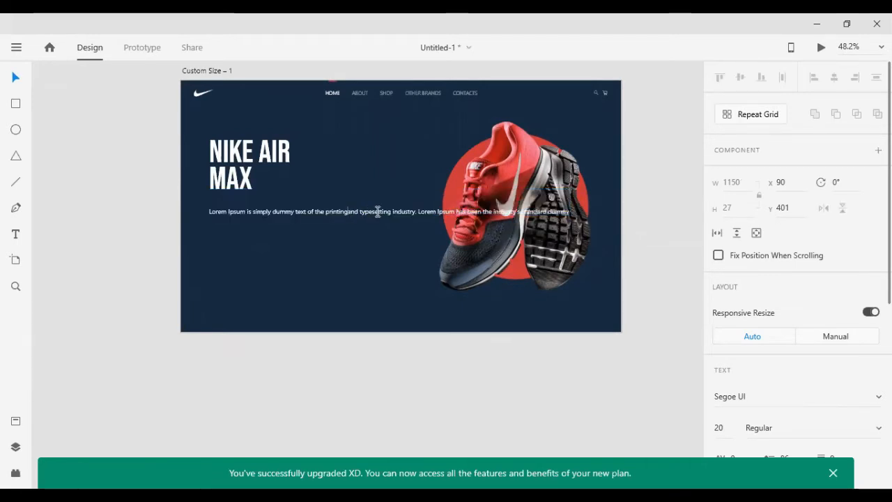
key(Return)
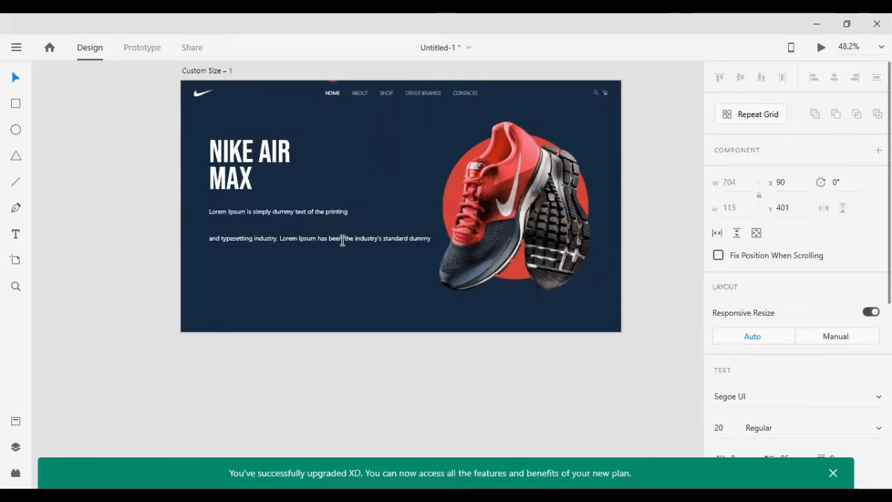
key(Return)
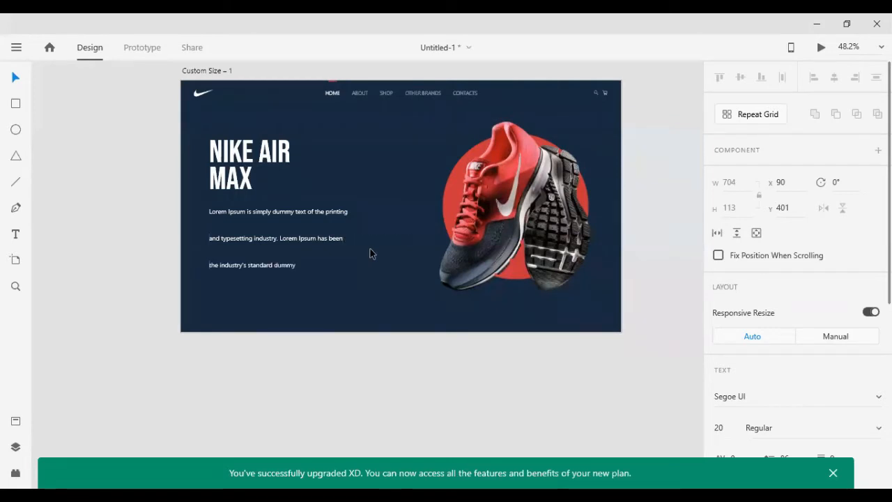
- Reduce the Lorem Ipsum paragraph's line spacing to 34
scroll(785, 408, down, 2)
click(800, 398)
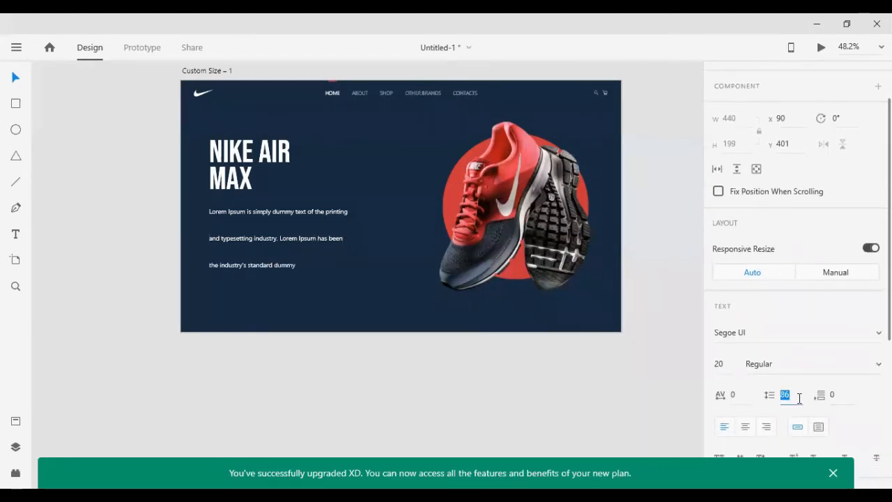
key(shift+Down)
key(shift+Down)
key(shift+Down)
key(shift+Down)
key(shift+Down)
key(shift+Down)
key(shift+Down)
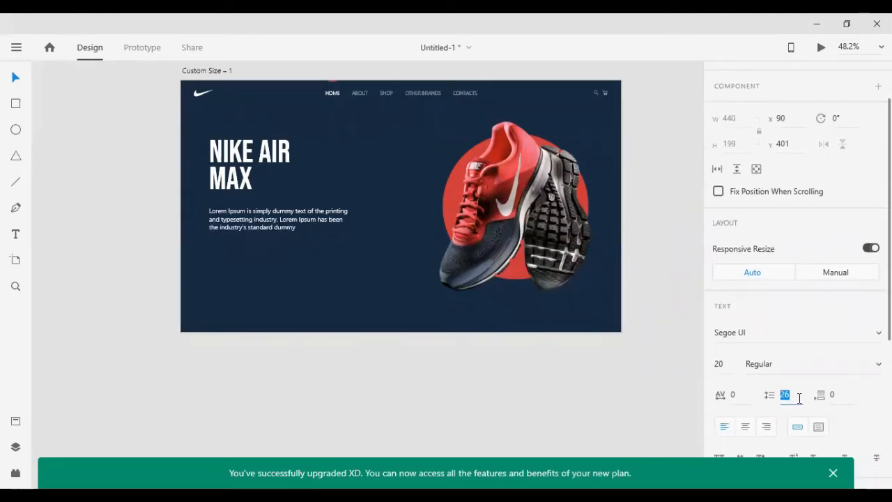
key(Down)
key(Down)
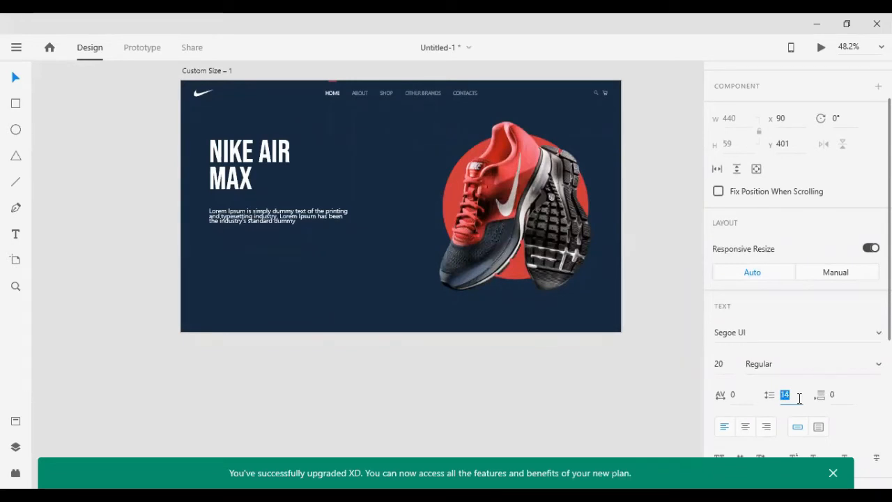
key(shift+Up)
key(shift+Up)
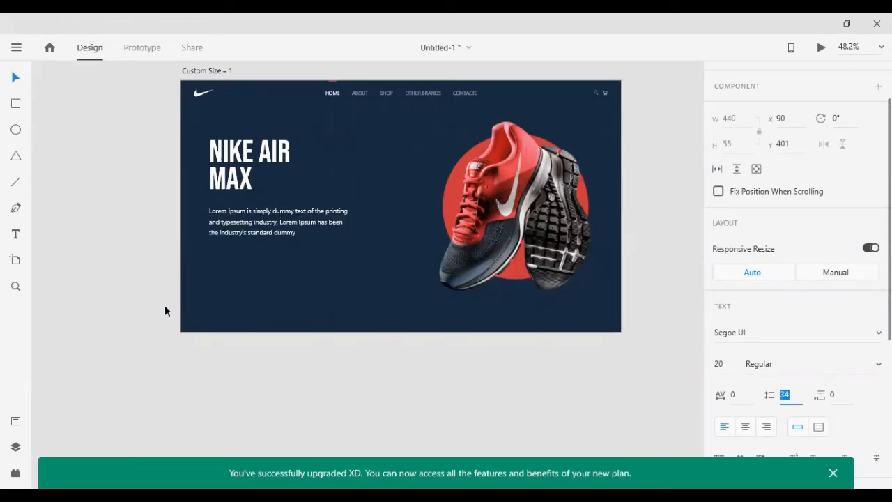
- Move the paragraph up directly beneath the NIKE AIR MAX heading, to X 90, Y 355
drag(251, 230, 251, 225)
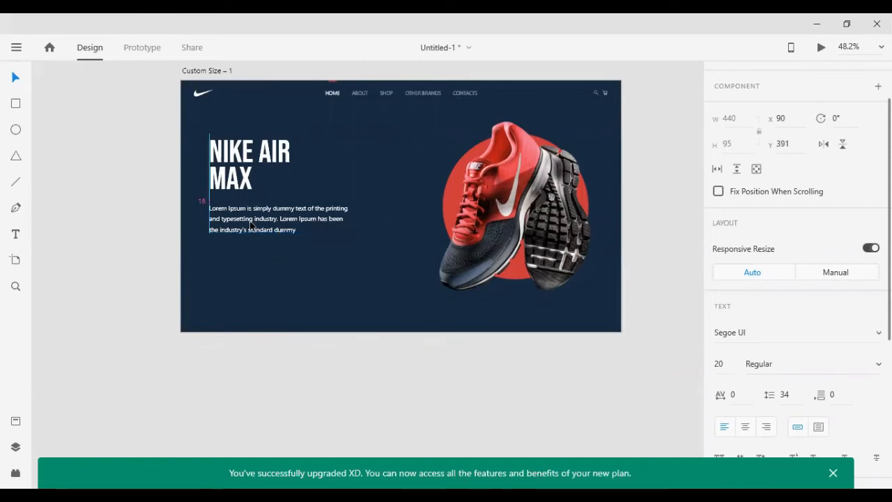
key(shift+Up)
key(shift+Up)
key(shift+Up)
key(shift+Up)
key(shift+Up)
key(shift+Up)
key(Down)
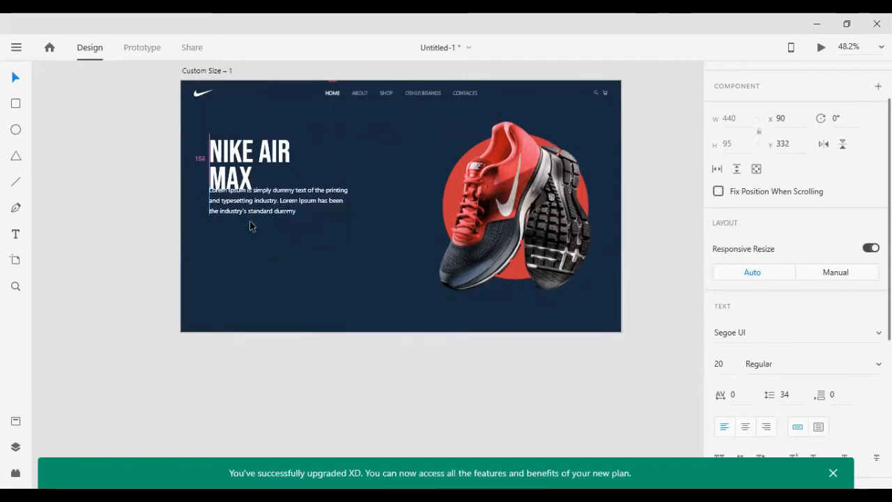
key(Down)
key(Down)
key(Down)
key(shift+Down)
key(shift+Down)
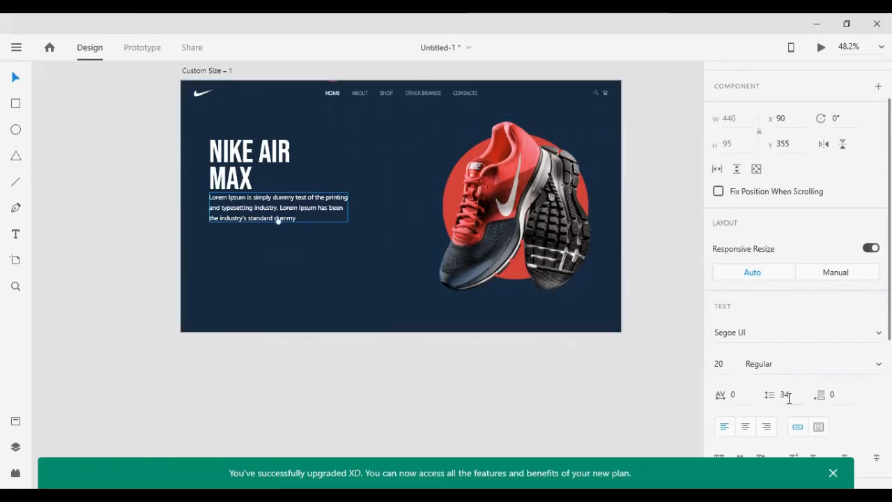
- Tighten the paragraph's line spacing to 32
key(Down)
key(Down)
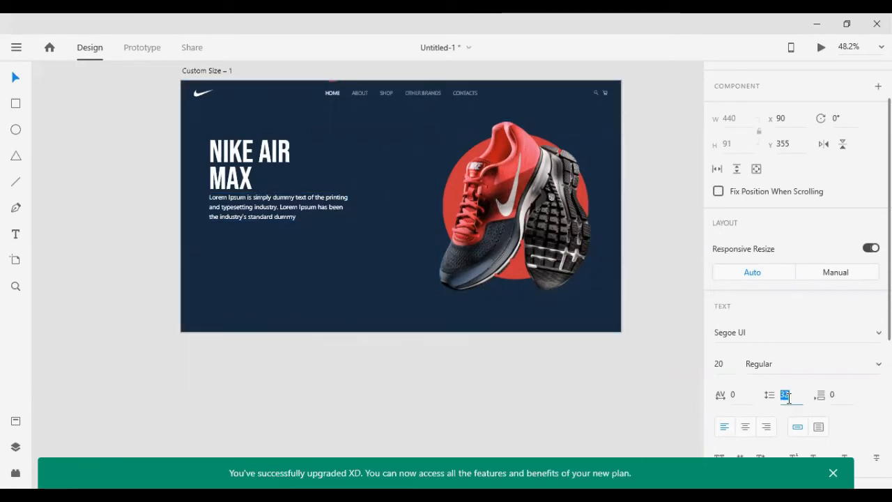
click(105, 237)
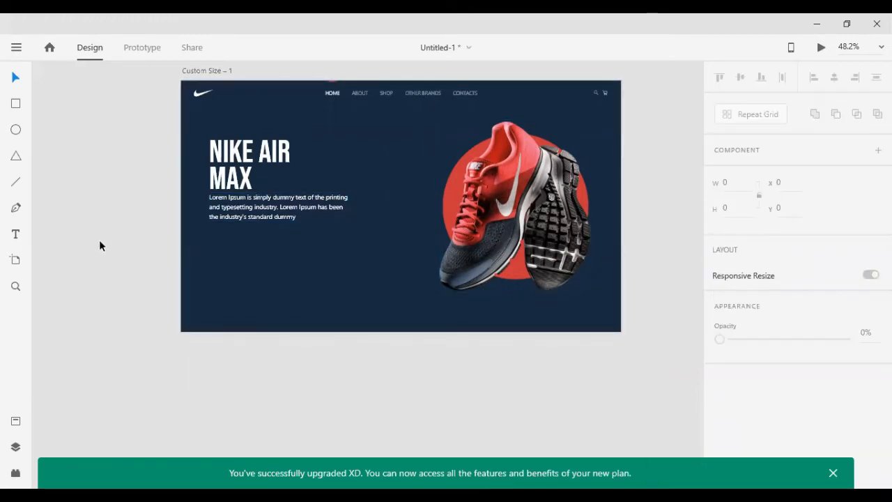
- Duplicate the paragraph at about X 130, Y 515 and turn the copy into a £279 price label with font size 30
scroll(99, 239, down, 1)
click(264, 206)
drag(264, 206, 276, 256)
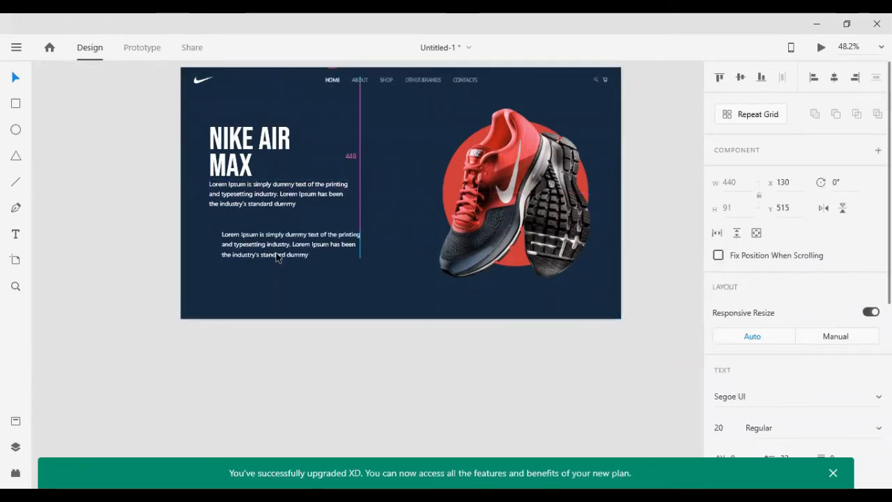
double_click(276, 253)
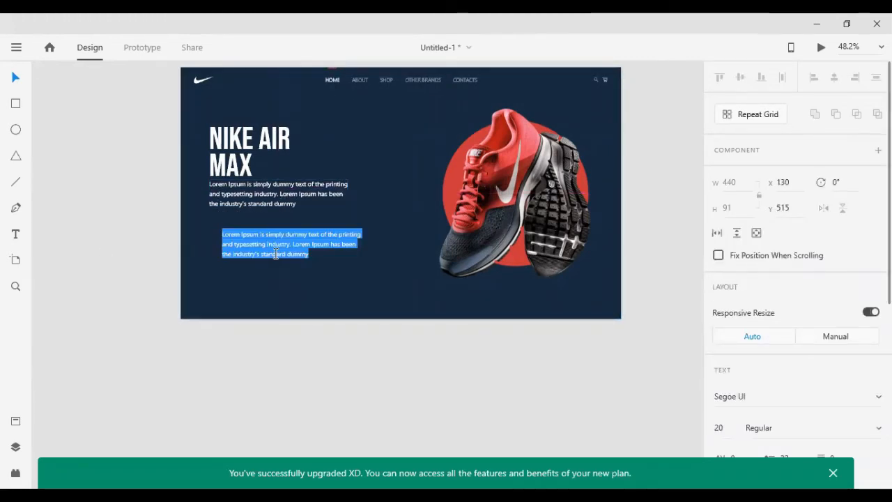
text(£)
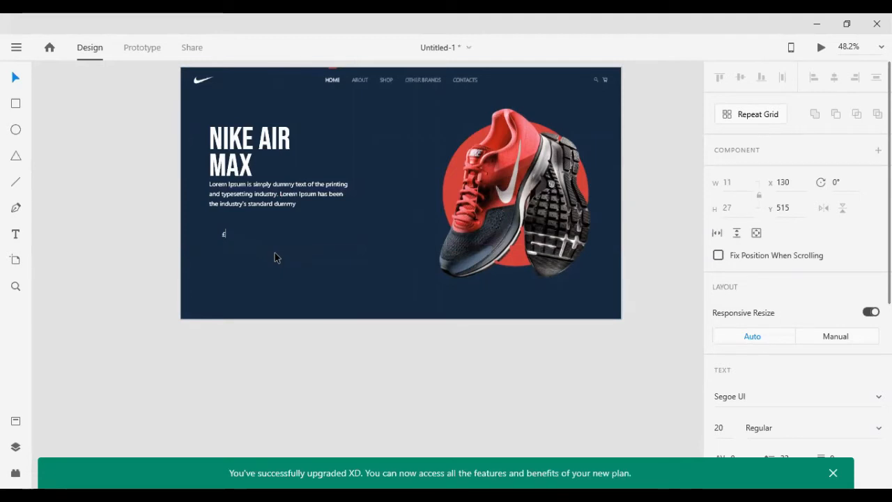
text(2)
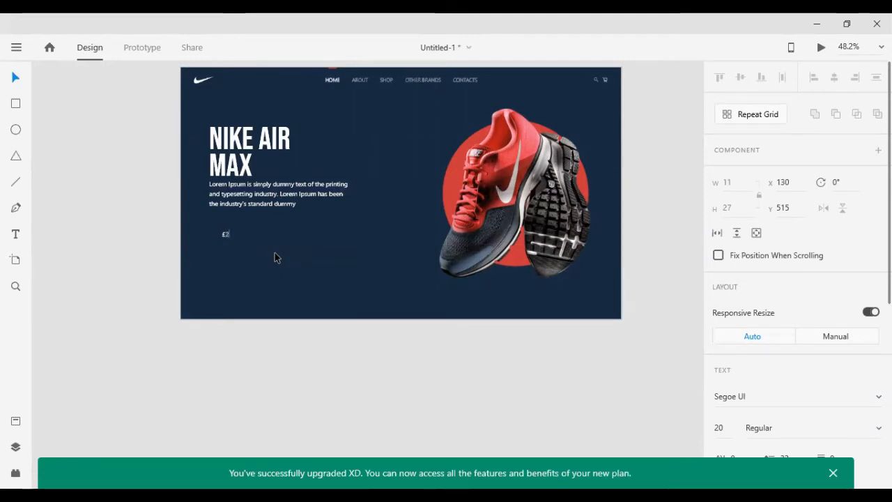
text(79)
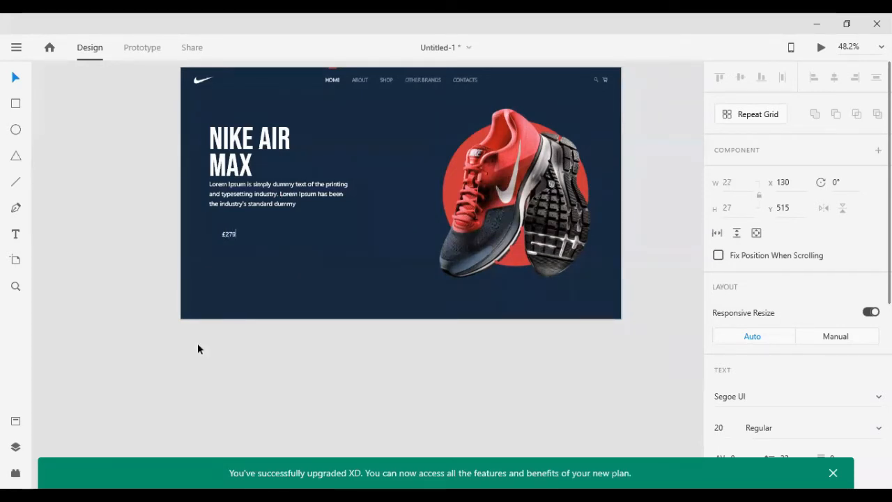
click(163, 210)
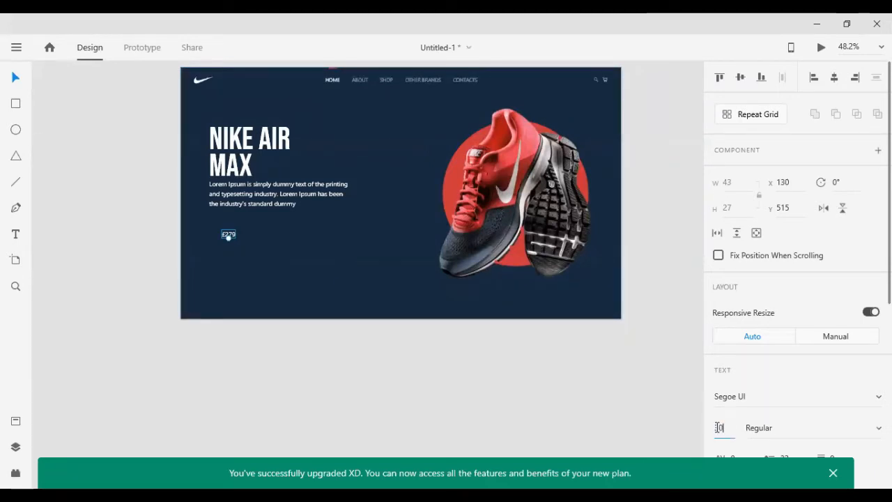
click(314, 350)
- Set the NIKE AIR MAX heading's font size to 100
click(213, 160)
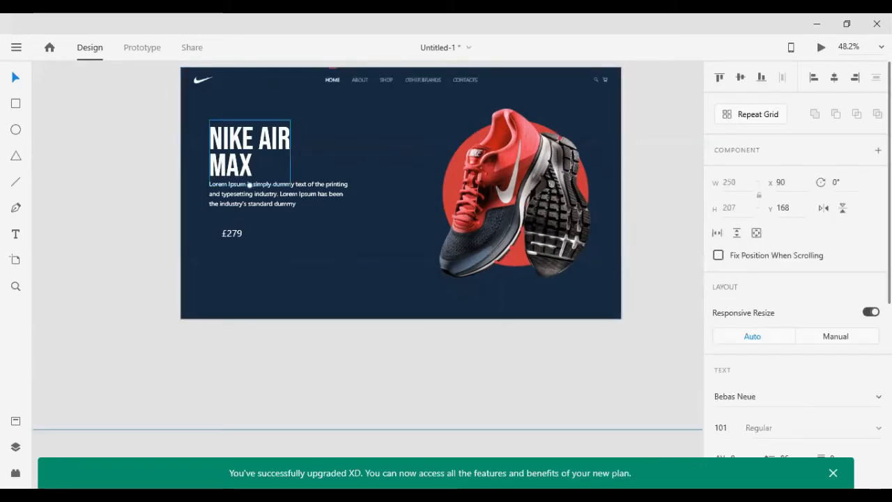
click(717, 429)
text(1)
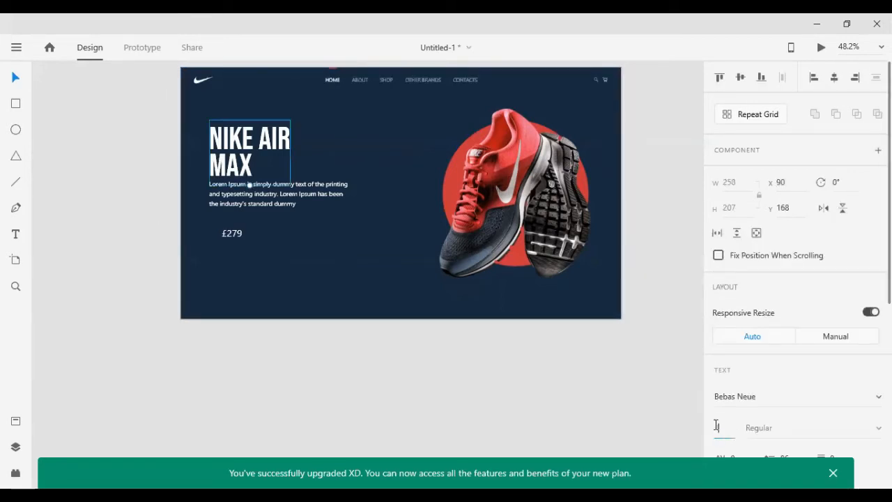
text(00)
key(Return)
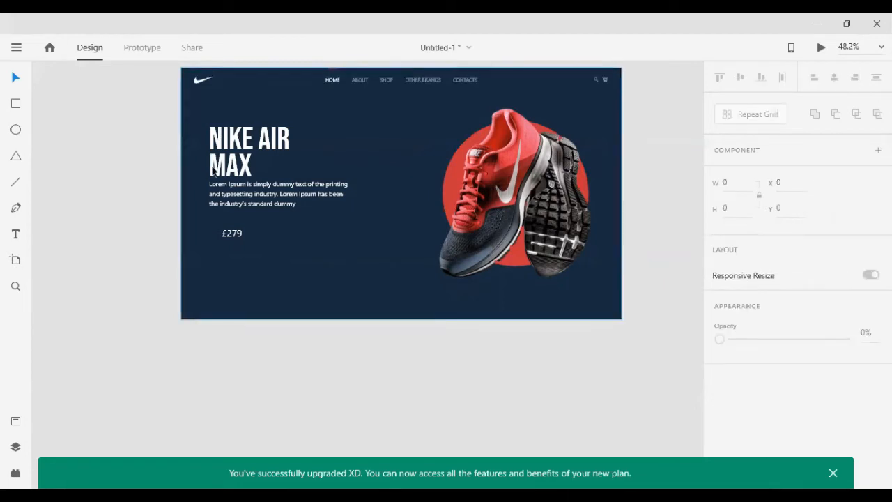
- Move the £279 price just below the paragraph, left-aligned with it at X 90
drag(232, 233, 222, 225)
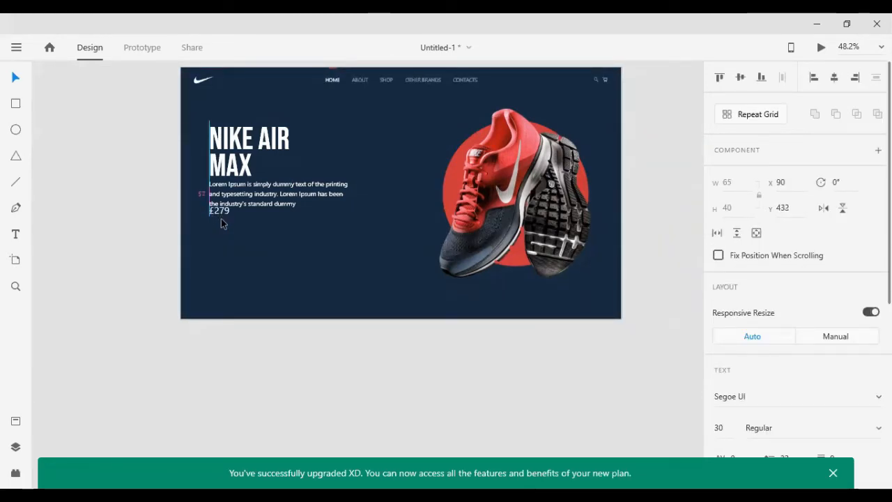
key(shift+Down)
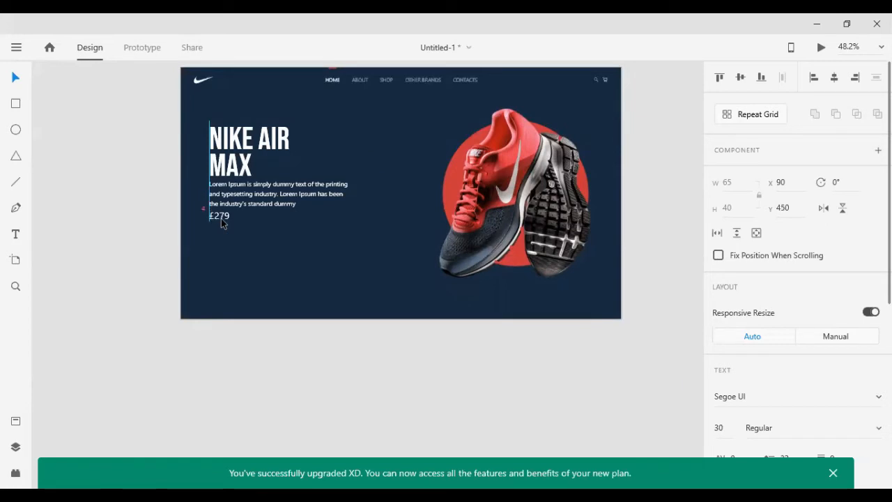
click(145, 249)
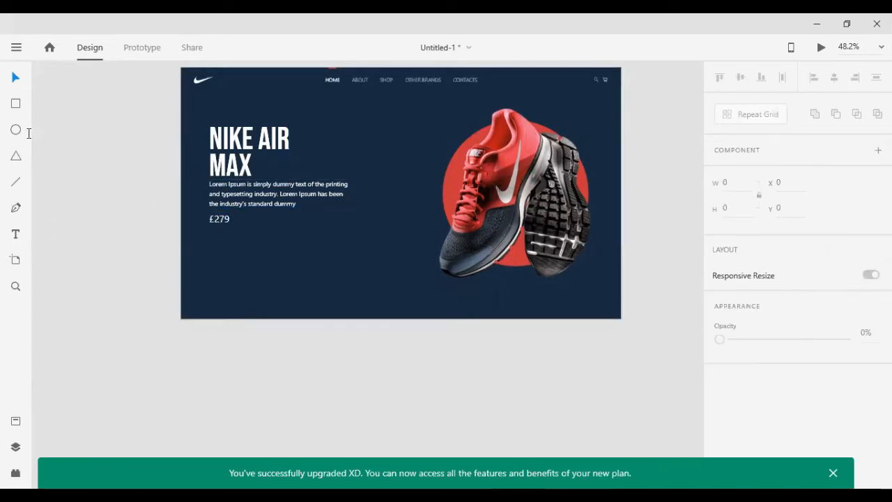
- Draw a button rectangle about 201 by 70 below the price, at X 90, Y 515
click(16, 103)
mouse_move(209, 230)
mouse_down()
mouse_move(231, 250)
mouse_move(273, 253)
mouse_move(273, 240)
mouse_up()
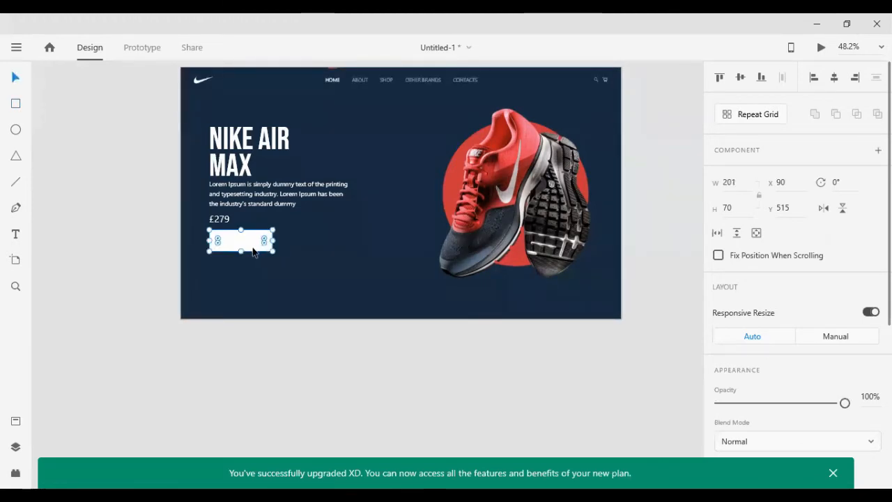
- Copy the £279 price onto the button rectangle at X 153, Y 530 and replace the copy's text with BUY NOW
click(223, 220)
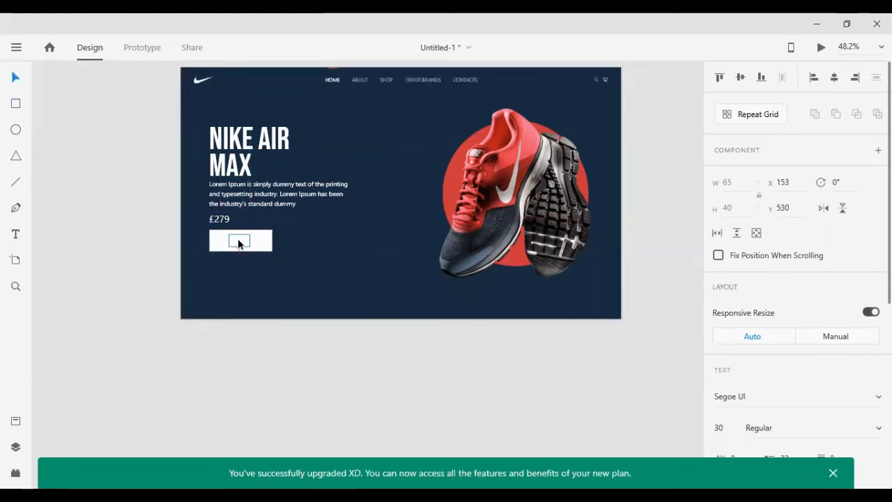
click(239, 243)
click(137, 258)
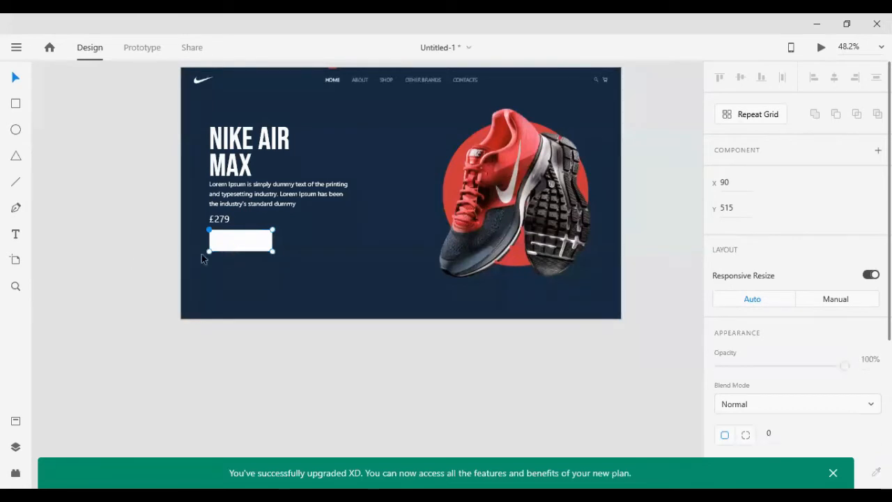
key(ctrl+a)
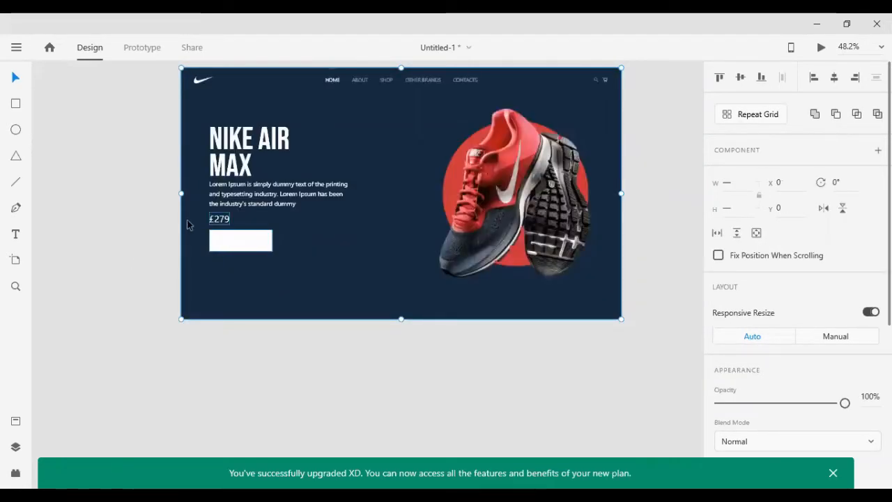
click(234, 246)
double_click(231, 242)
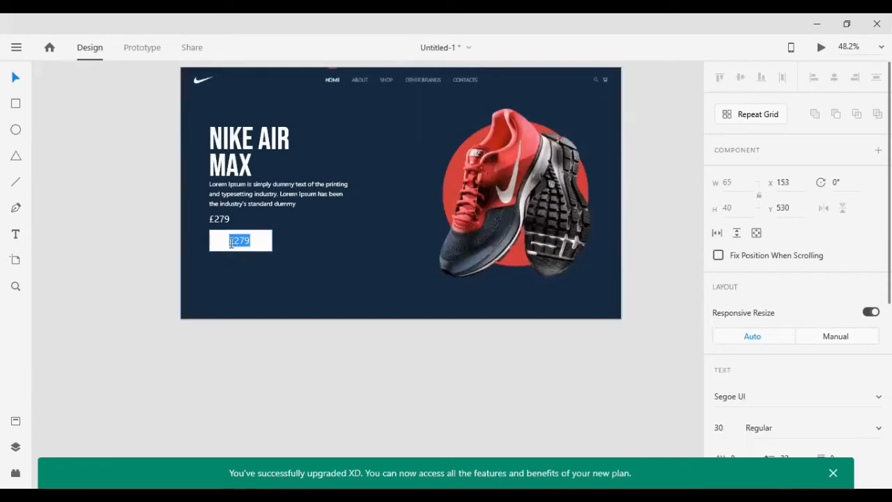
key(BackSpace)
text(BUY NOW)
click(77, 255)
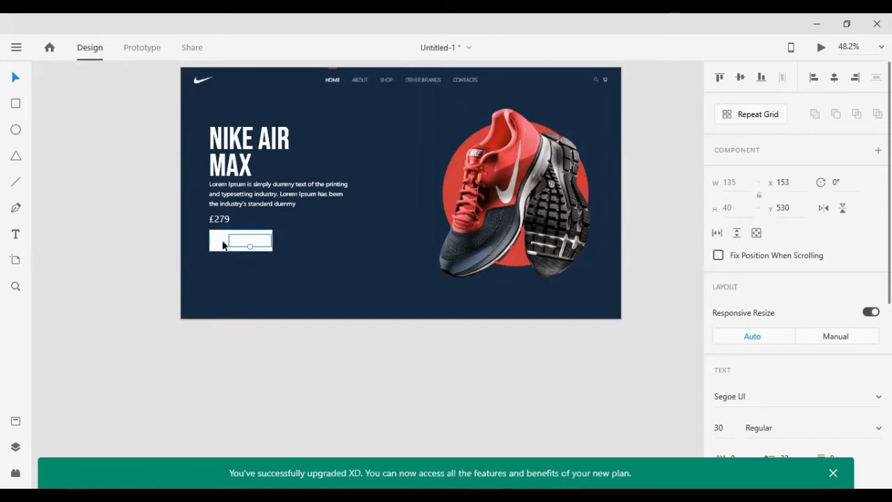
- Set the BUY NOW text's font to Bebas Neue
click(753, 395)
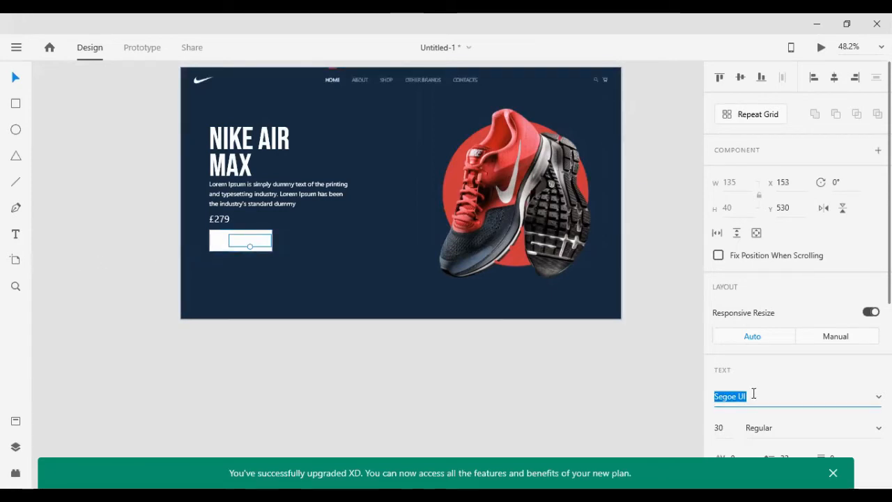
text(Bebas Neue)
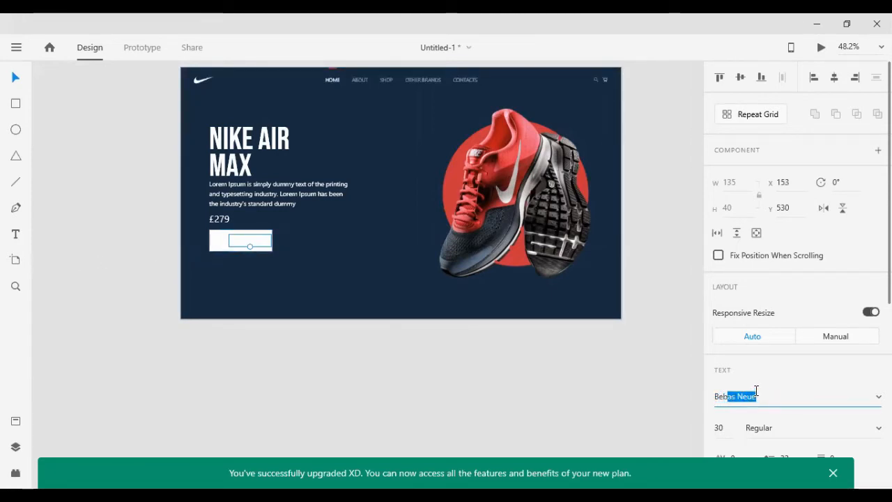
key(Return)
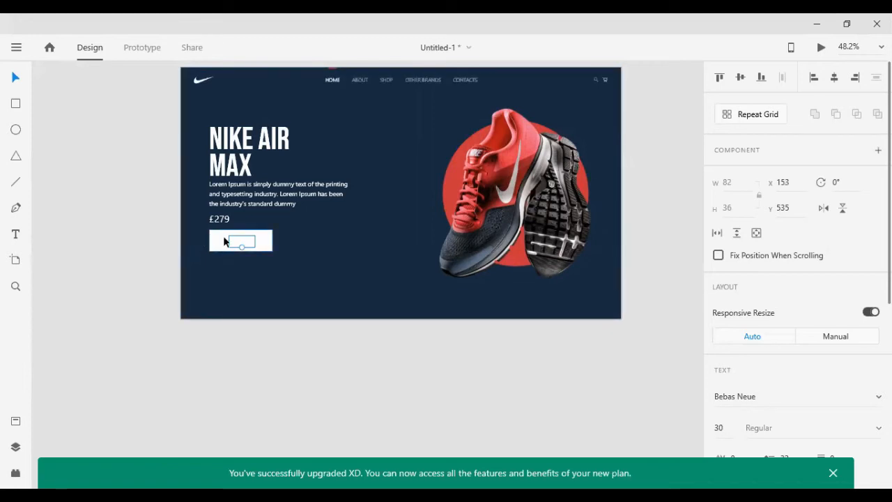
- Fill the button rectangle behind BUY NOW with the red sampled from the circle behind the shoe
click(215, 243)
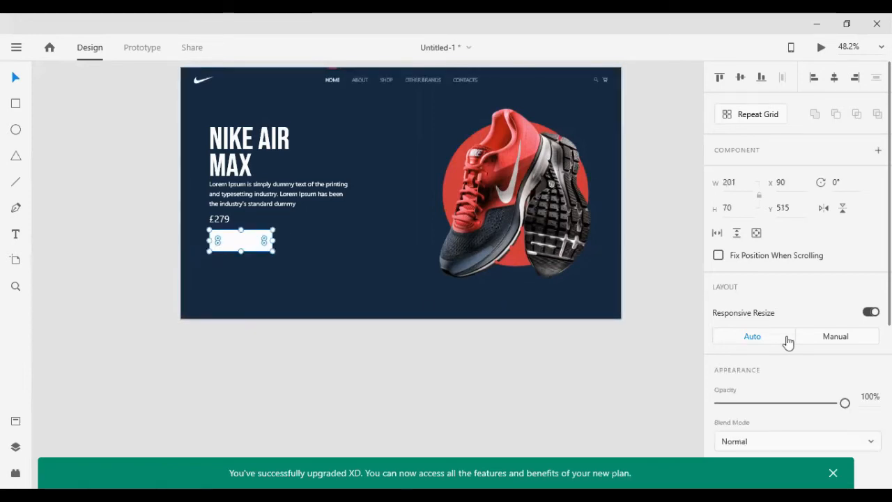
scroll(795, 344, down, 3)
click(876, 348)
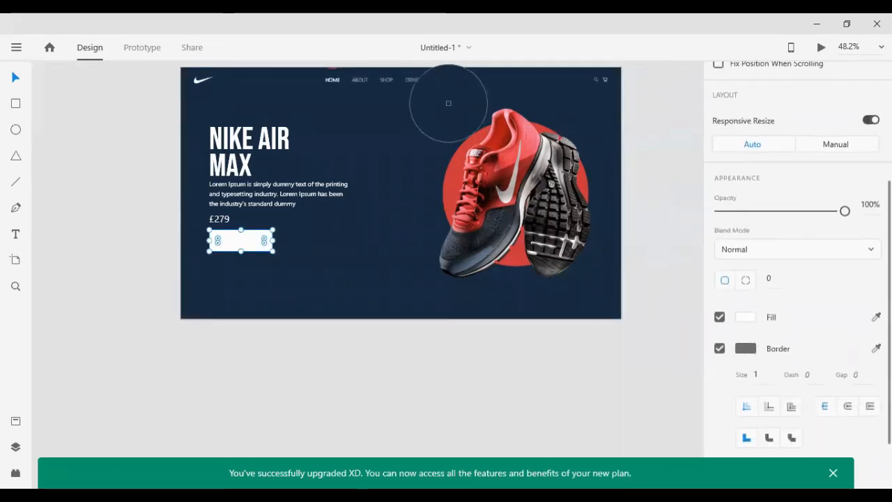
click(443, 150)
- Try dark fill colours sampled from the shoe image on the BUY NOW text
click(241, 241)
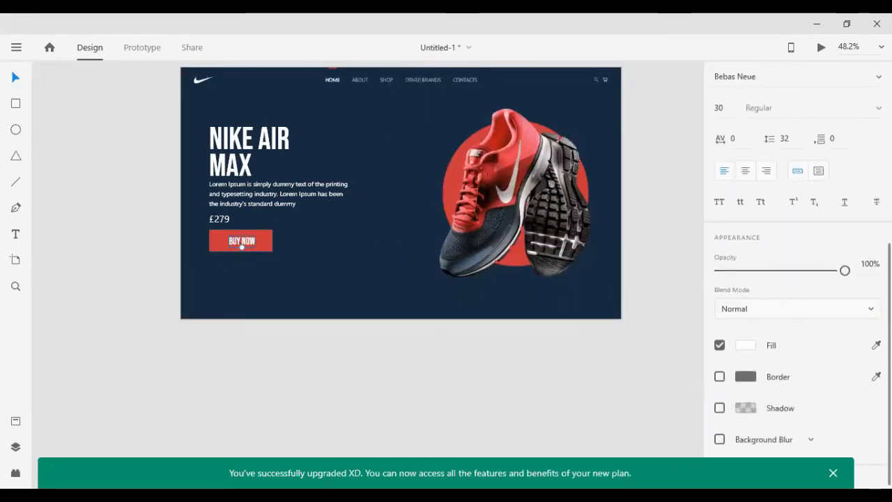
click(875, 345)
click(497, 221)
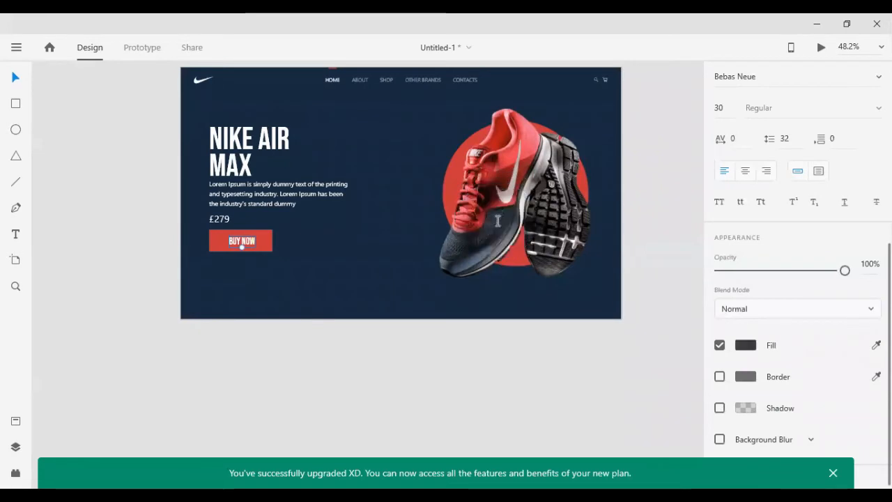
click(876, 344)
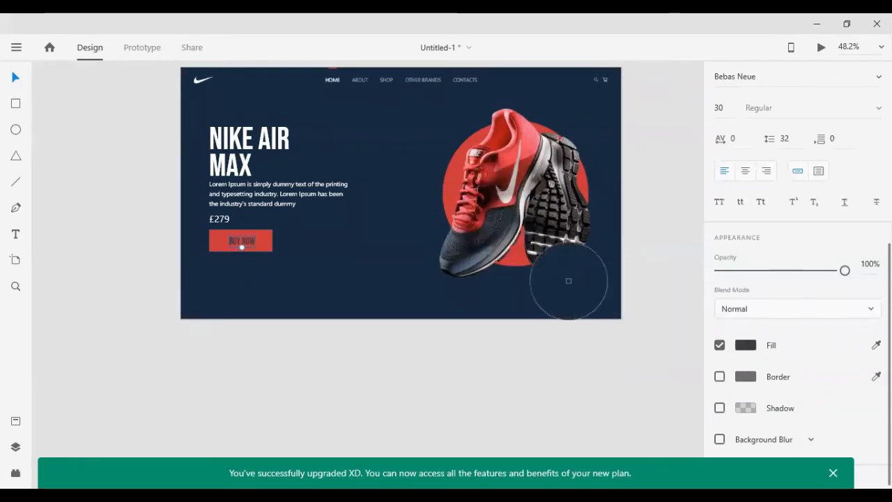
click(544, 256)
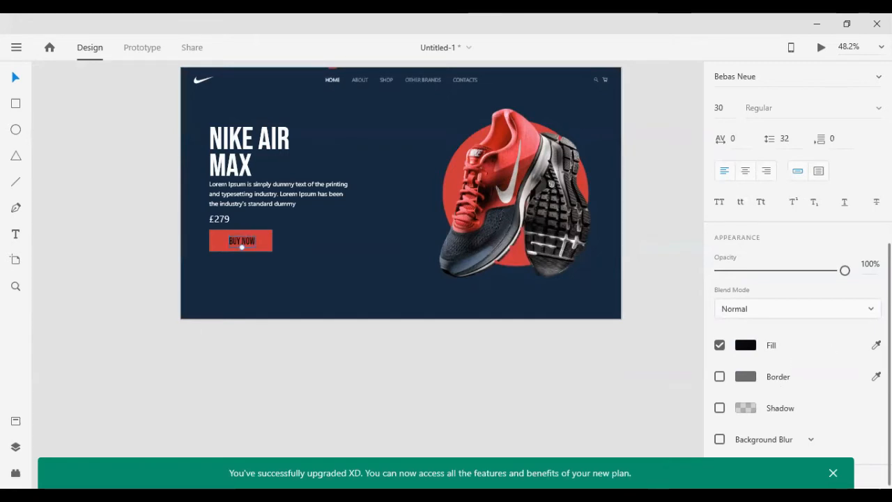
click(875, 345)
click(477, 237)
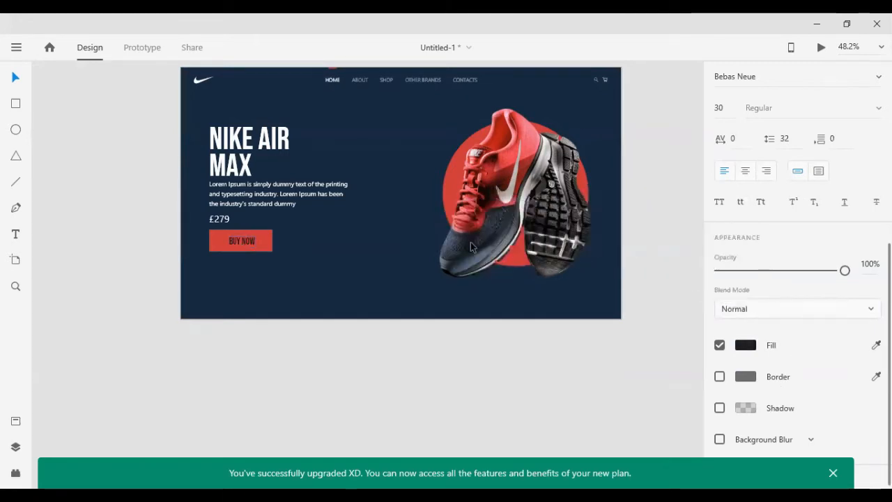
- Darken the banner's navy background fill to #0C1D2E
click(367, 285)
click(739, 340)
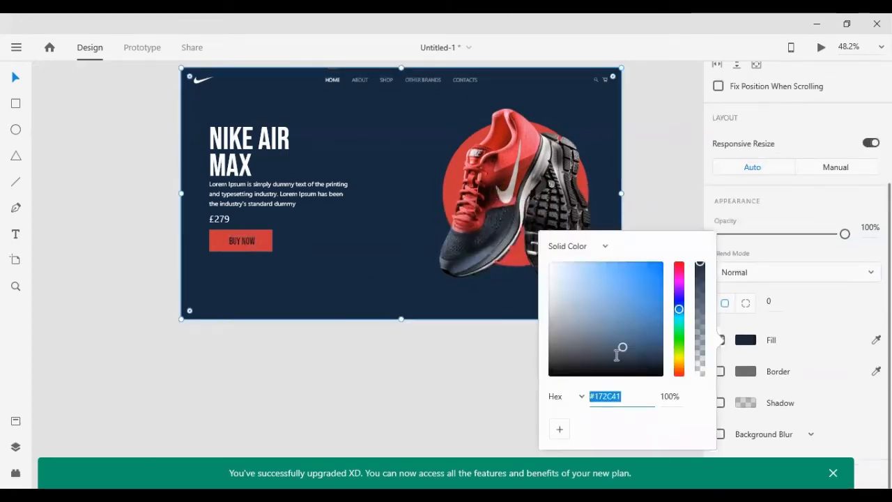
drag(617, 355, 623, 355)
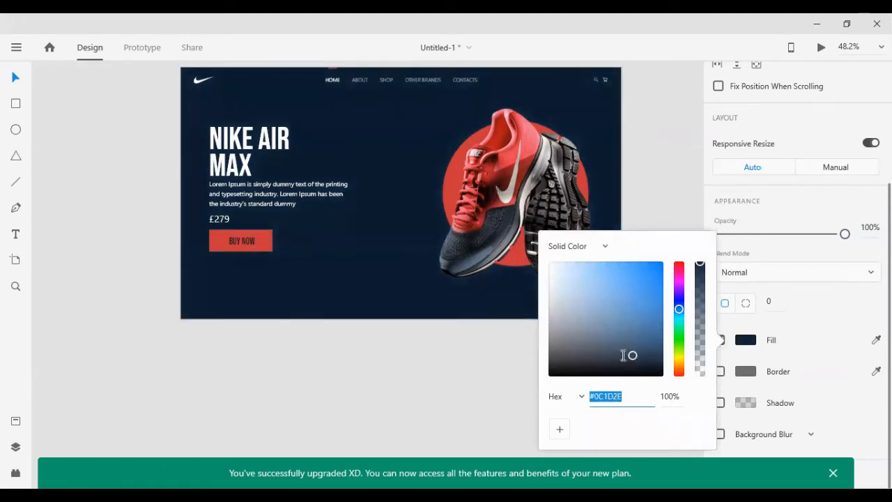
click(253, 291)
- Recolour the BUY NOW text with the dark navy sampled from the banner background
double_click(240, 241)
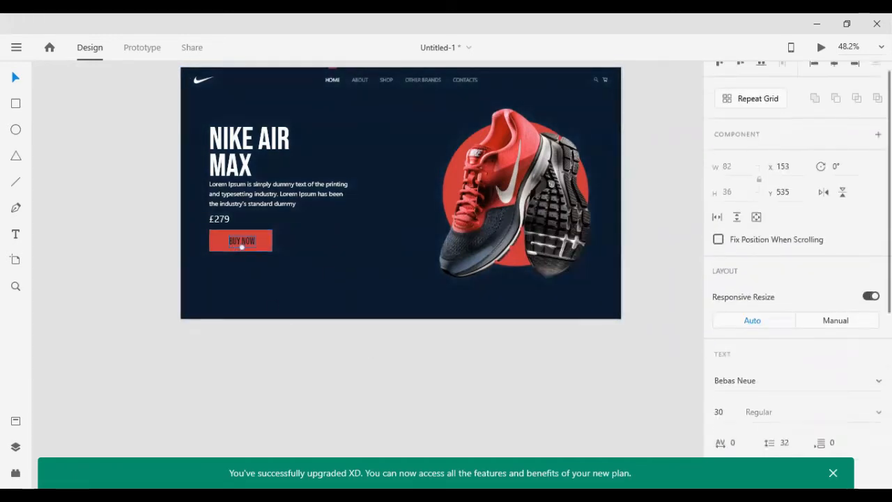
scroll(794, 314, down, 2)
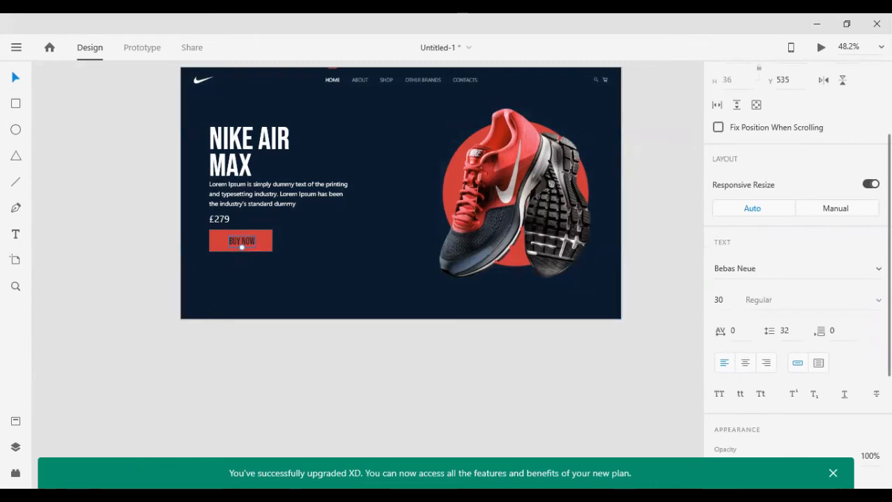
scroll(864, 374, down, 1)
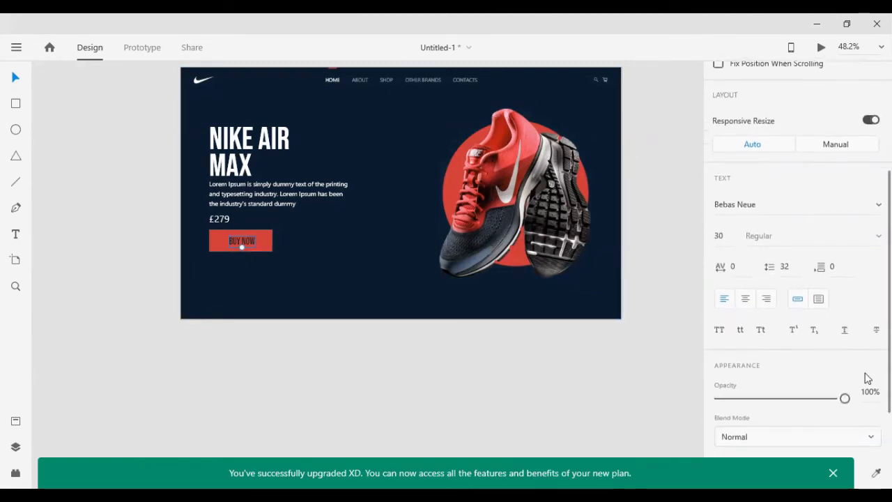
click(877, 473)
click(385, 226)
- Narrow the red button rectangle to a width of 172 and centre the BUY NOW text on it in both directions
click(270, 241)
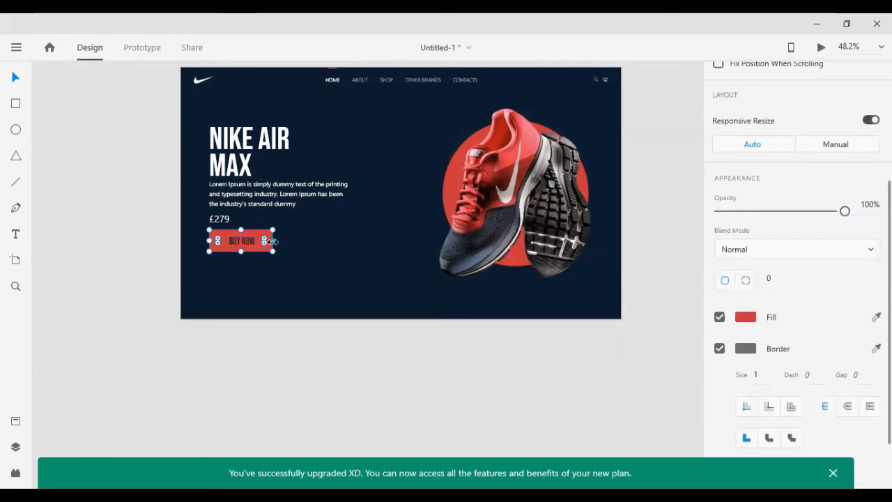
drag(273, 241, 264, 241)
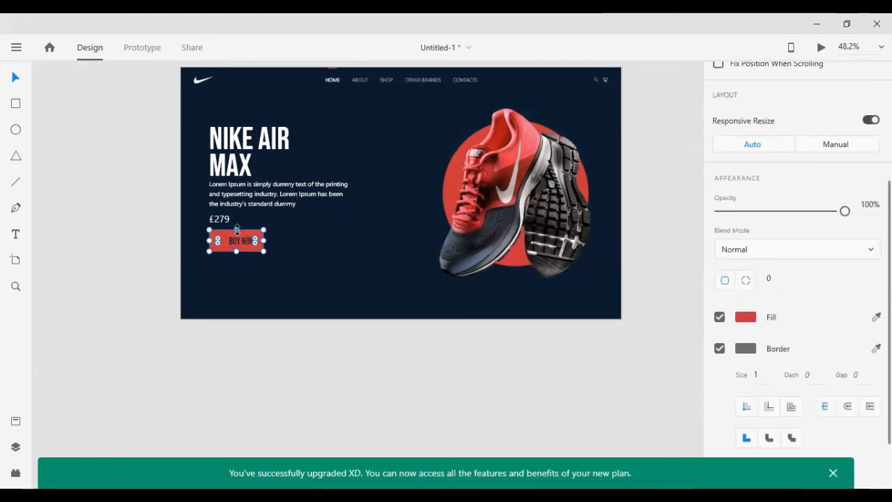
shift+click(238, 239)
scroll(764, 122, up, 1)
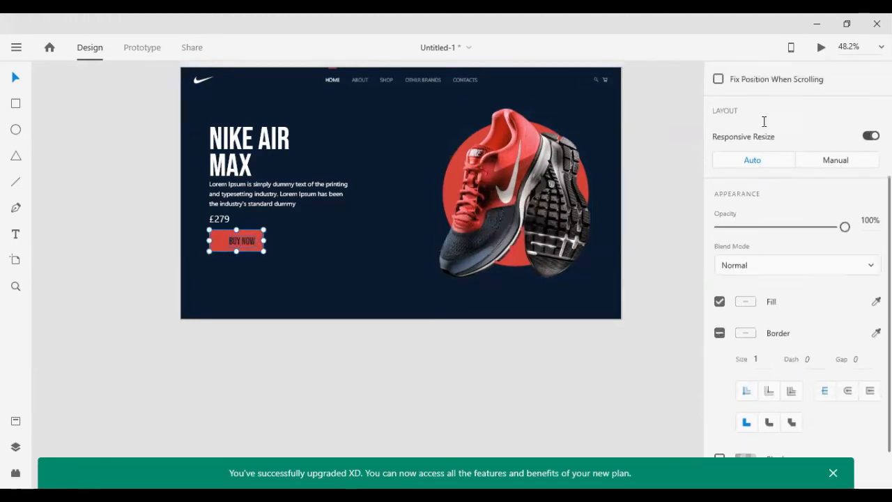
scroll(765, 122, up, 3)
click(741, 78)
click(835, 80)
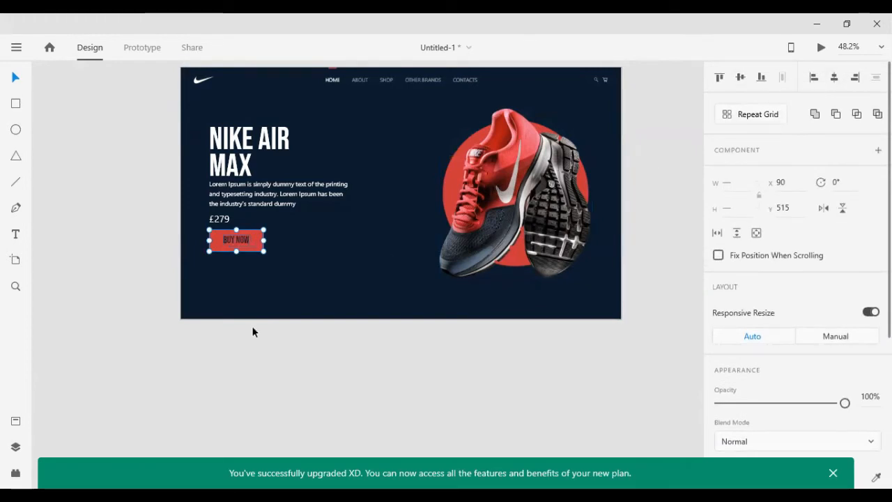
click(188, 348)
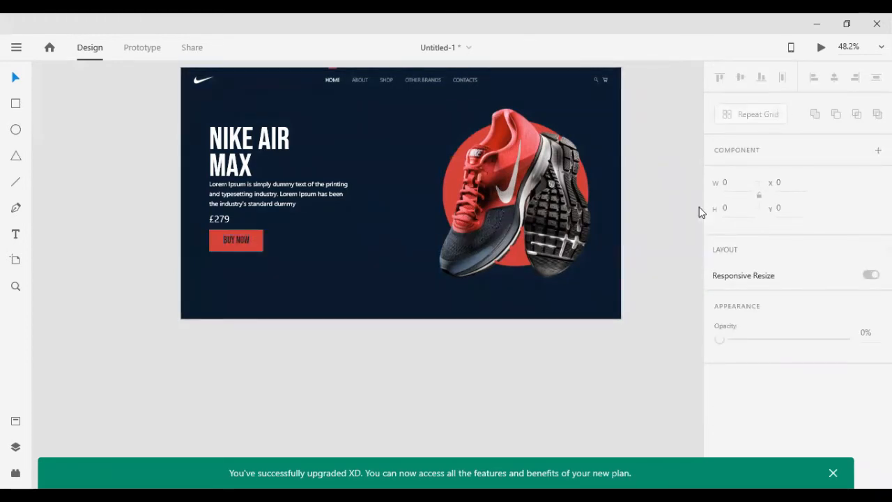
- Reduce the button rectangle's height and width a little more and centre BUY NOW horizontally on it at X 126
click(230, 244)
scroll(231, 240, up, 1)
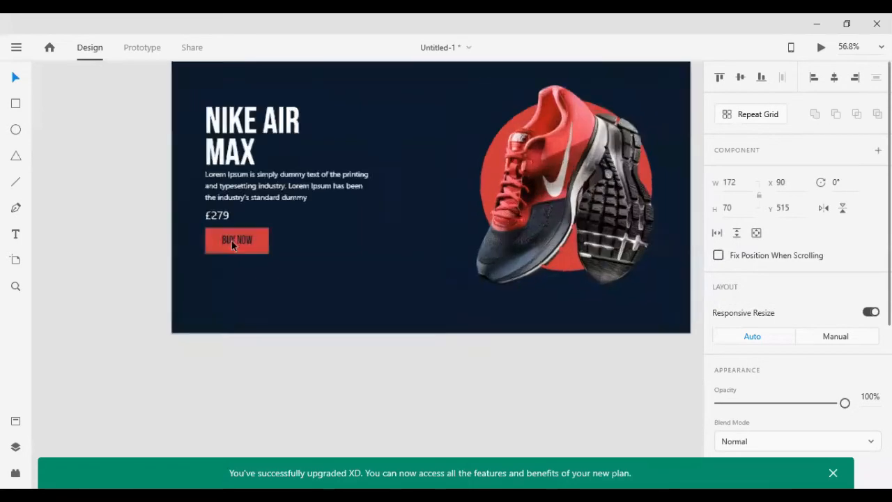
scroll(232, 241, up, 3)
drag(239, 262, 240, 253)
drag(297, 232, 286, 233)
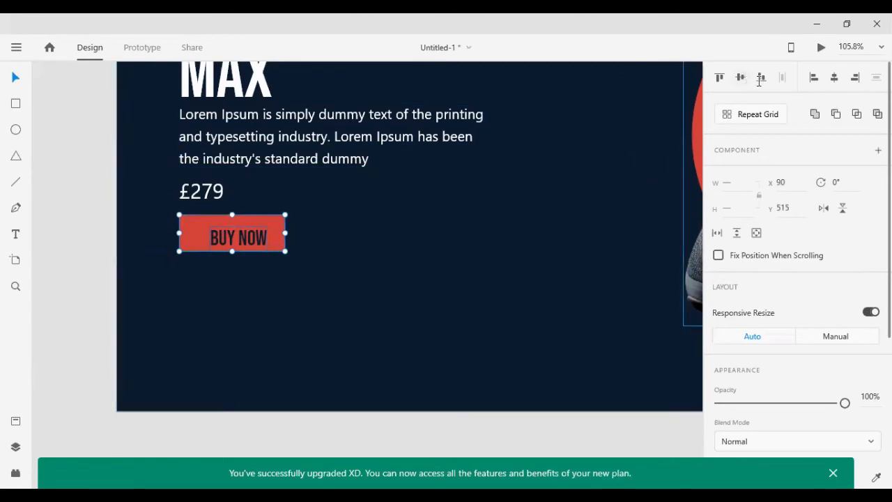
click(834, 77)
- Delete "Lorem Ipsum has been the industry's standard dummy" from the end of the description paragraph
double_click(337, 138)
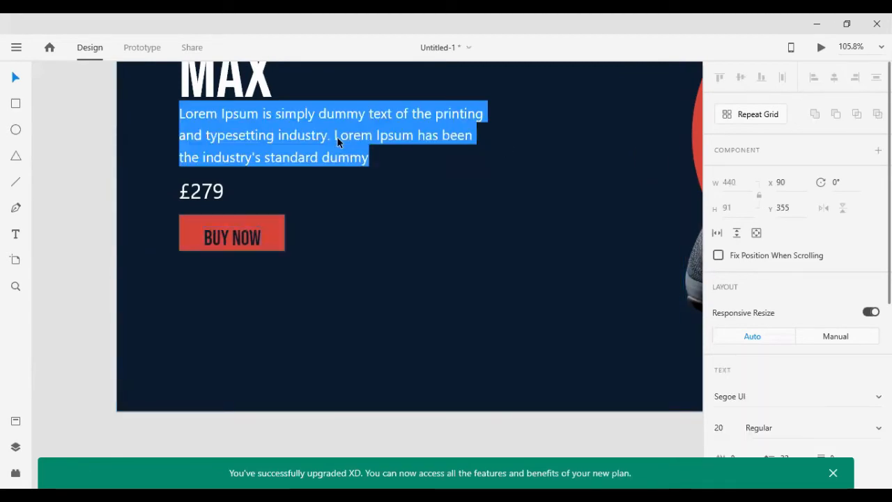
drag(336, 136, 377, 157)
key(BackSpace)
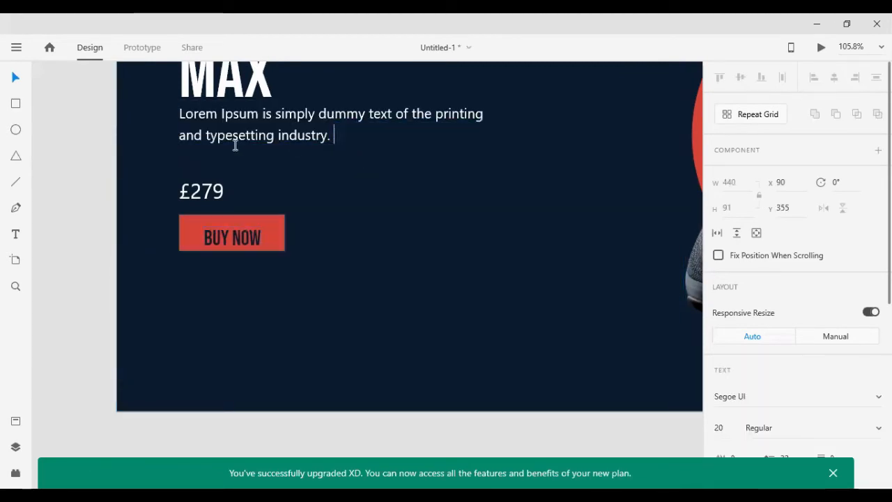
key(Escape)
- Move the £279 price and the BUY NOW button up together below the shortened paragraph, placing the price at Y 431
click(201, 195)
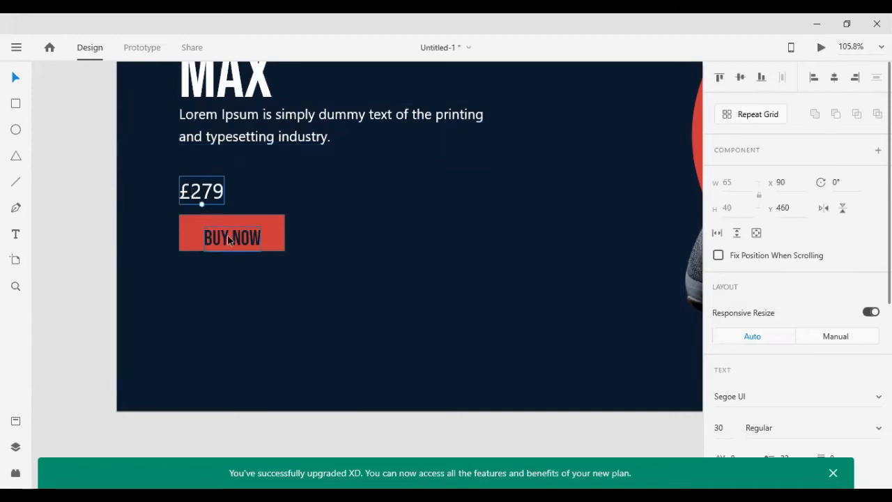
shift+click(257, 237)
key(Up)
key(Up)
key(Up)
key(Up)
key(Up)
key(Up)
key(Up)
key(Up)
key(Up)
key(Up)
key(Up)
key(Up)
key(Up)
key(Up)
key(Up)
key(Up)
key(Up)
key(Up)
key(Up)
key(Up)
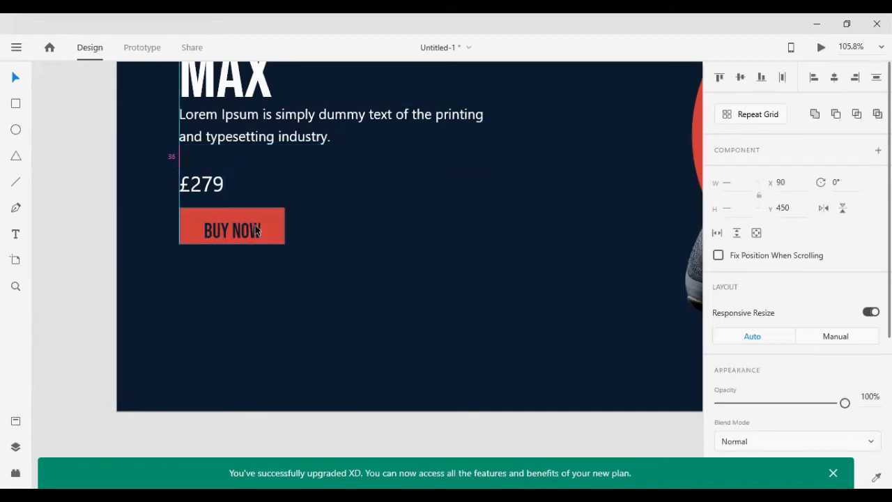
key(Up)
key(Up)
key(Up)
key(Up)
key(Up)
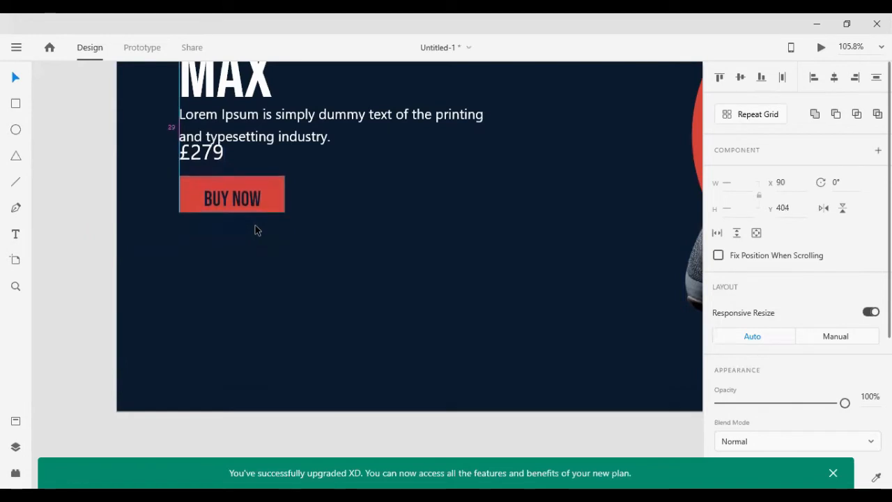
key(shift+Down)
key(shift+Down)
key(shift+Down)
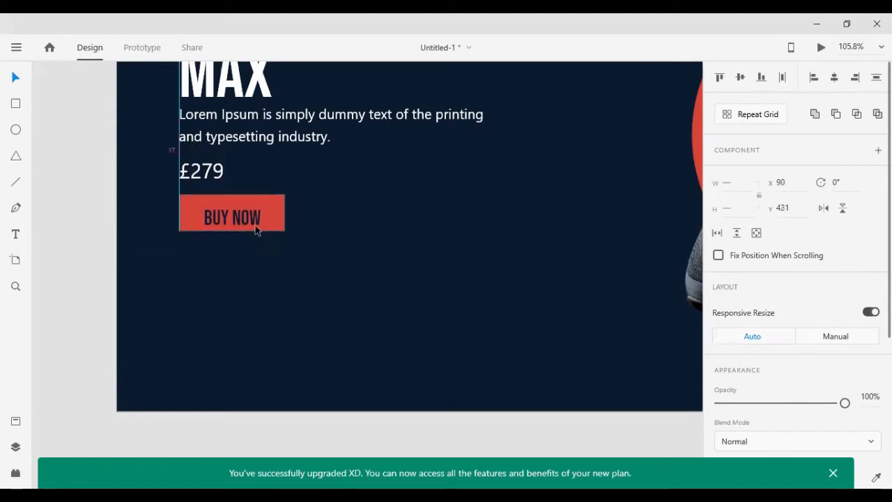
- Try moving the paragraph, price and button closer to the heading together, returning them to Y 355
shift+click(229, 139)
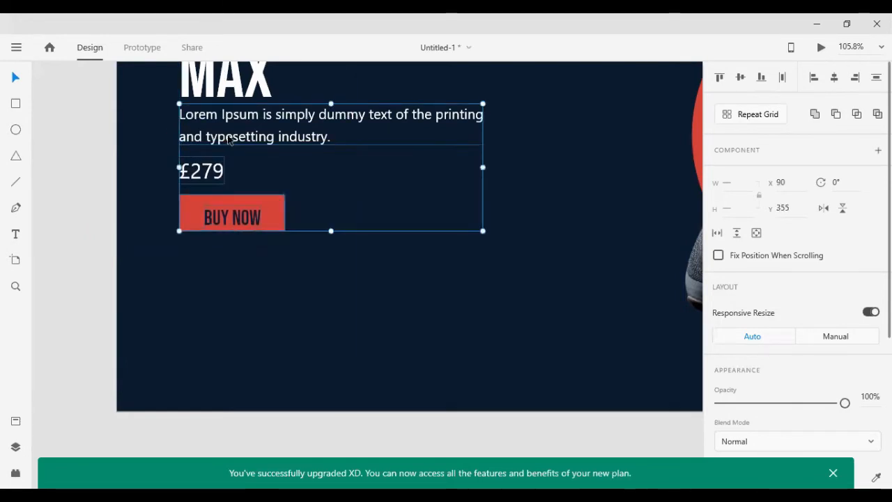
key(shift+Up)
key(shift+Up)
key(shift+Down)
key(shift+Down)
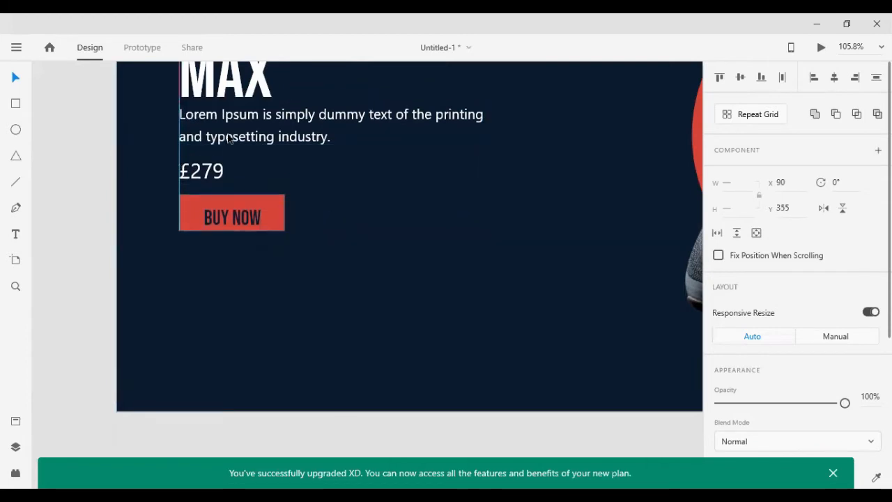
click(167, 209)
- Centre the BUY NOW text vertically on its red button rectangle
click(230, 217)
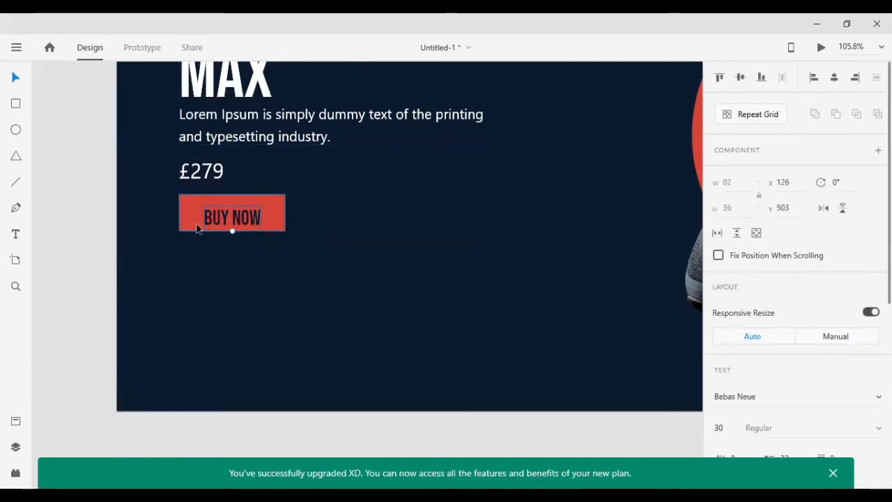
shift+click(196, 227)
click(740, 77)
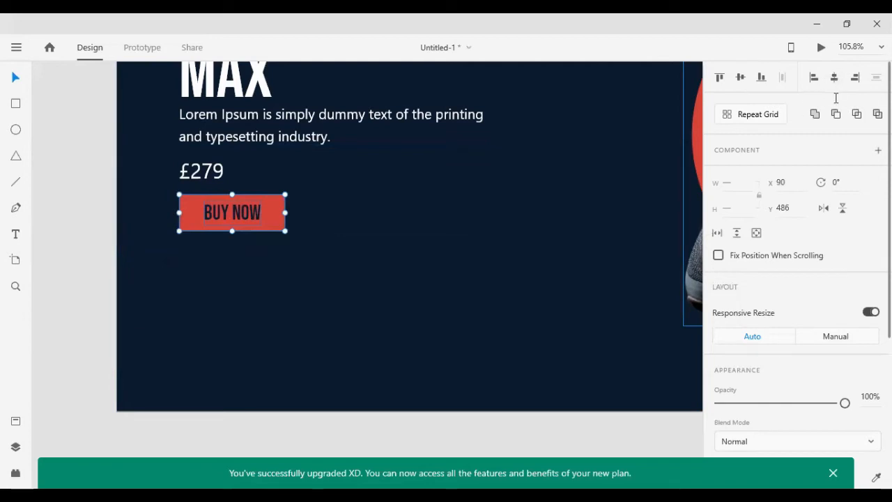
- Move the red button and its BUY NOW text together to Y 493, slightly farther below the price
key(shift+Up)
key(shift+Up)
key(shift+Up)
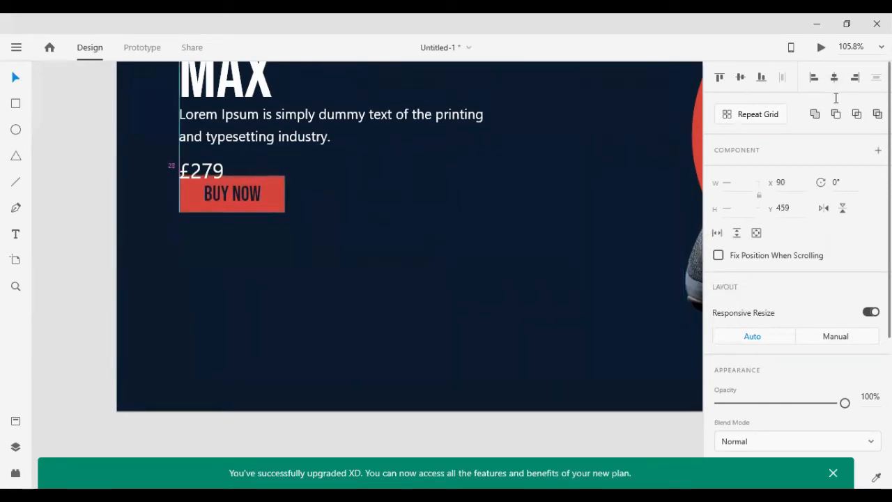
key(Down)
key(Down)
key(shift+Down)
key(shift+Down)
key(shift+Down)
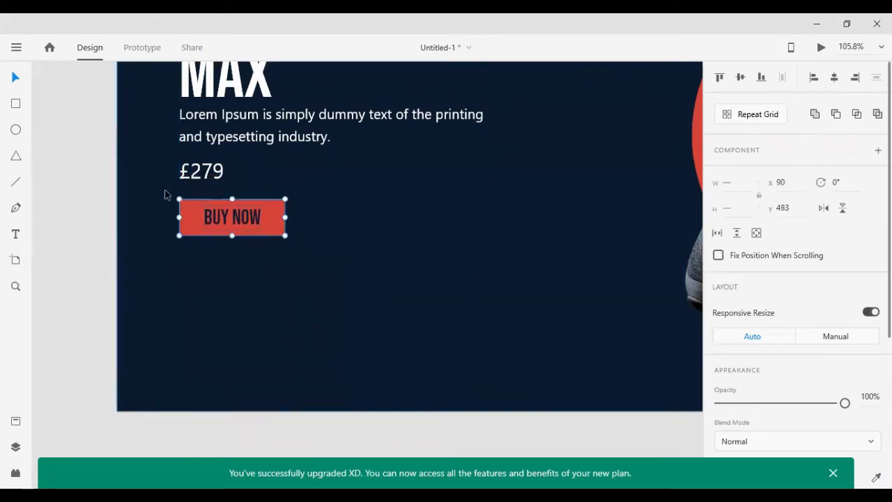
scroll(110, 209, up, 4)
scroll(113, 174, up, 1)
scroll(114, 182, down, 2)
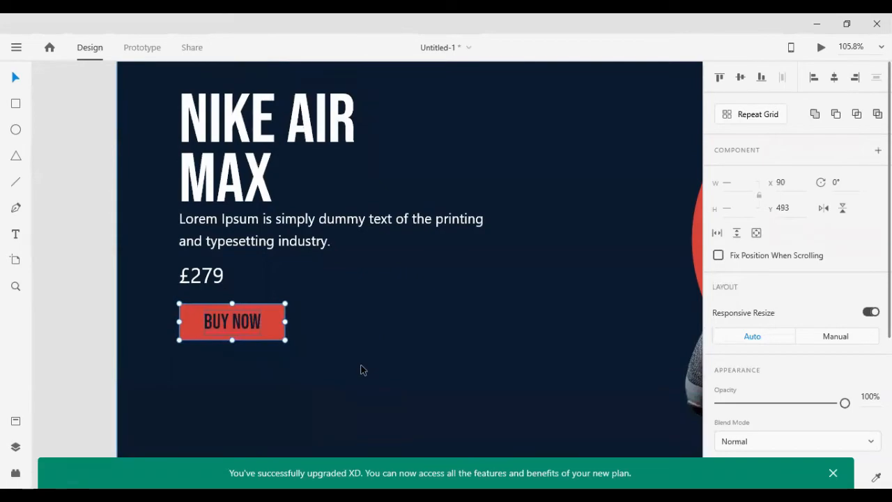
click(352, 269)
scroll(353, 269, right, 3)
scroll(351, 269, down, 5)
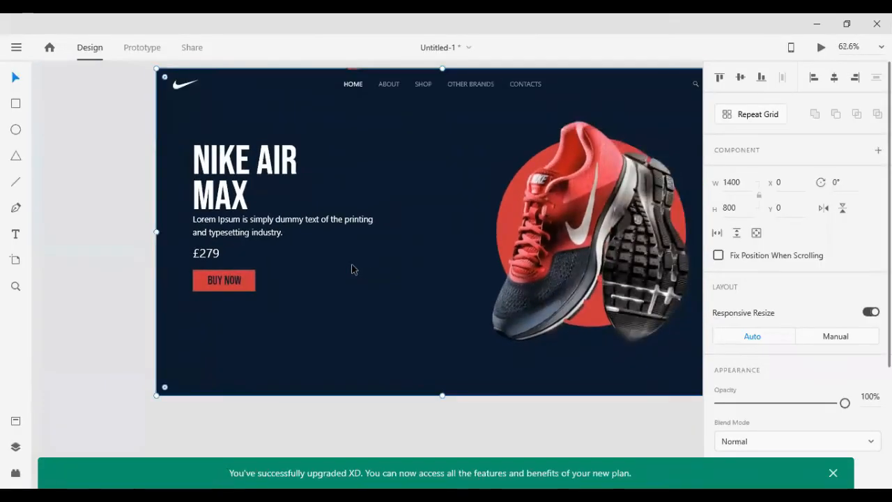
- Group the shoe image with the red circle behind it and enlarge the group to about 552 by 624
scroll(352, 269, down, 2)
scroll(351, 269, right, 3)
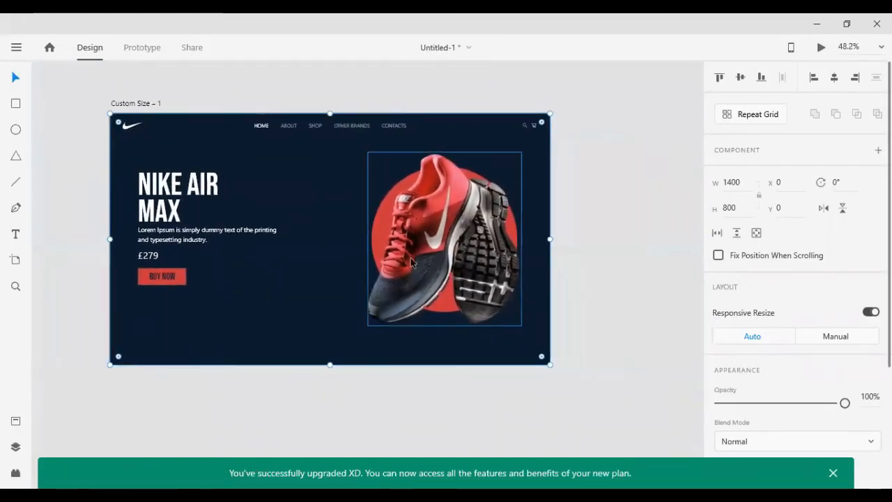
click(411, 262)
drag(623, 238, 296, 272)
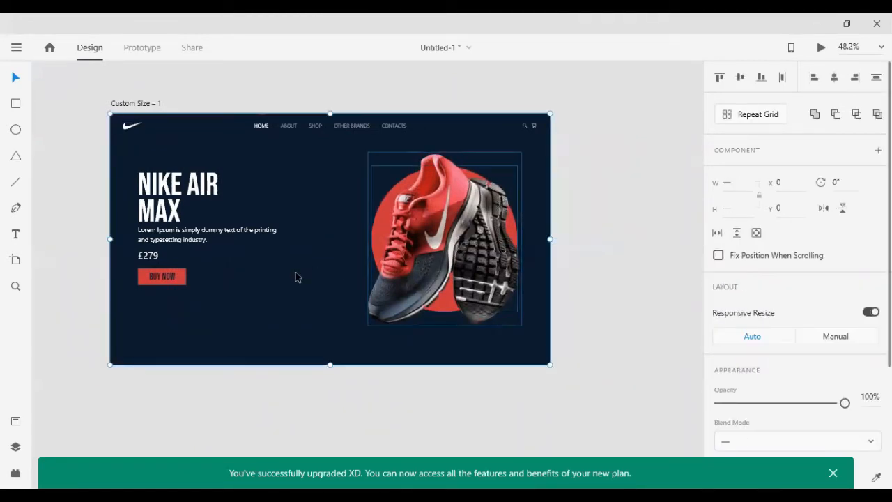
shift+click(295, 273)
key(ctrl+g)
drag(367, 326, 355, 339)
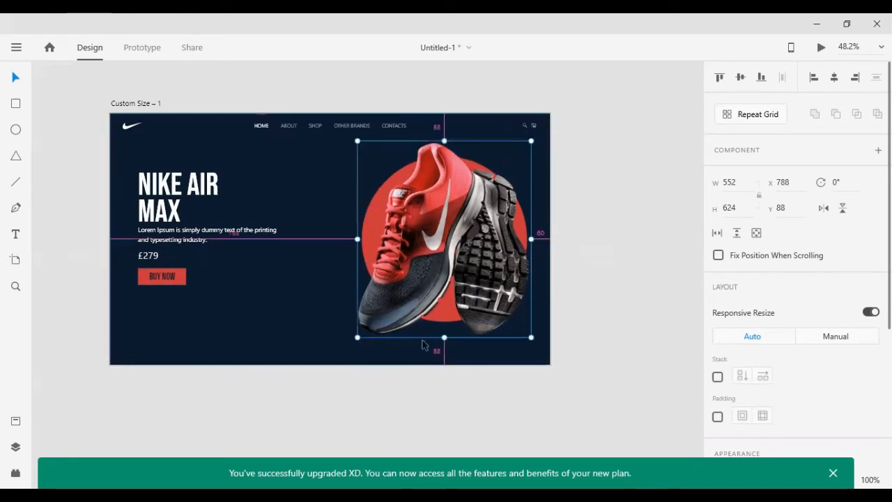
- Shift the shoe group slightly left on the artboard to X 758, keeping its vertical position
click(626, 301)
scroll(626, 301, down, 1)
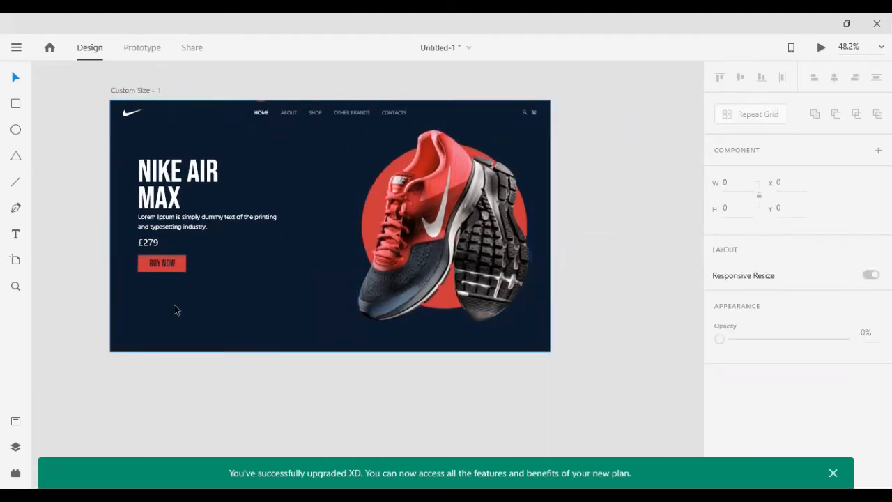
click(395, 248)
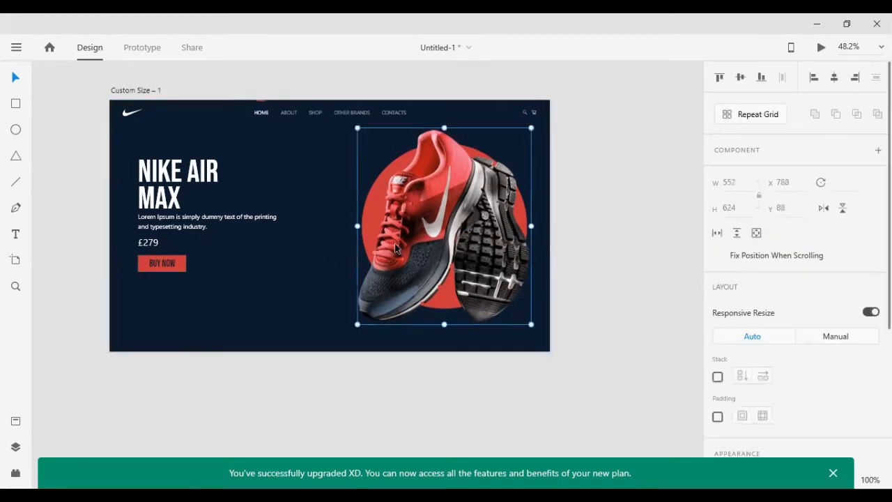
drag(395, 248, 386, 248)
- Draw a white circle below the BUY NOW button, set its diameter to 90, and place it at about X 104, Y 656
click(16, 129)
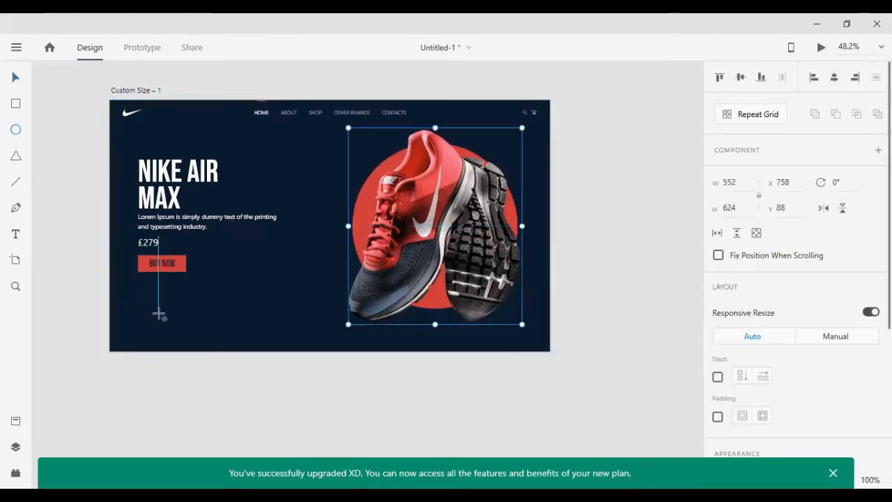
drag(137, 292, 169, 328)
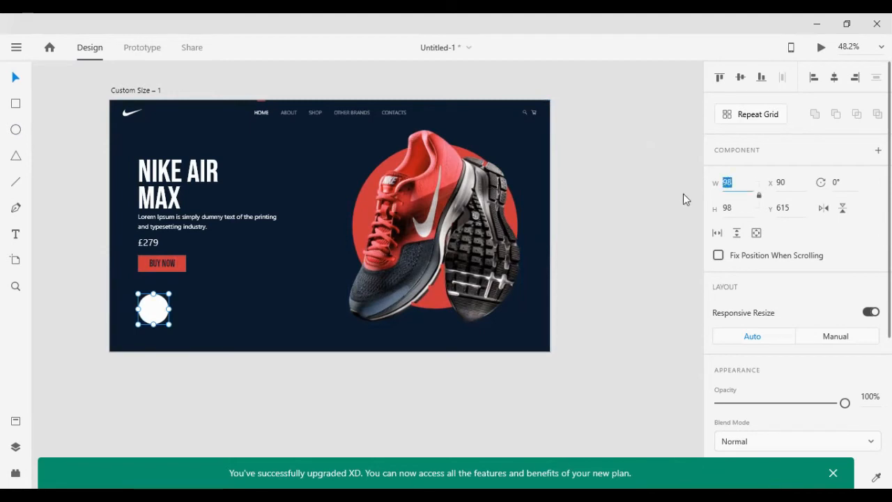
text(9)
key(Return)
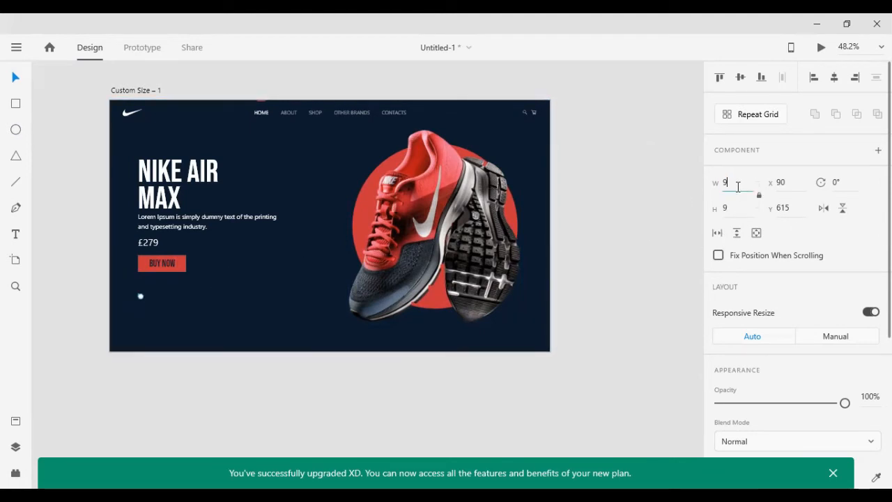
text(0)
key(Return)
mouse_move(162, 315)
mouse_down()
mouse_move(165, 327)
mouse_move(172, 325)
mouse_up()
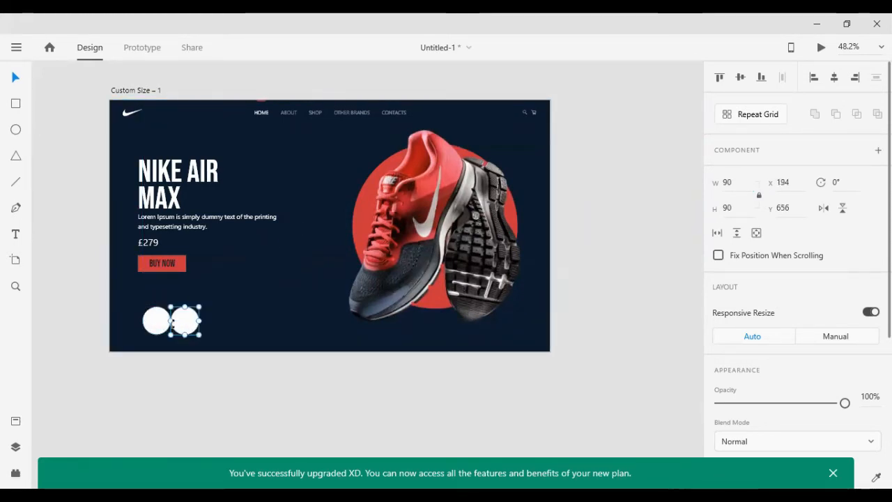
- Duplicate the white circle into a horizontal row of four touching circles, with the last one at X 374
click(165, 323)
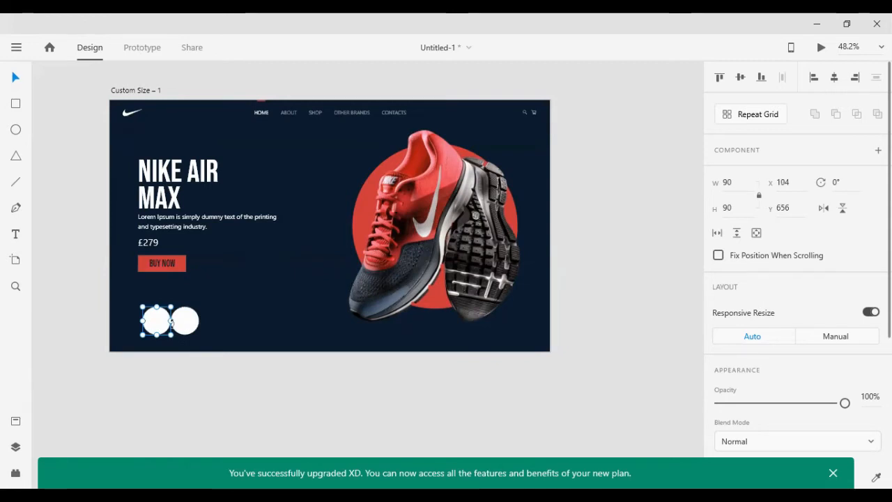
drag(158, 322, 171, 324)
key(shift+Right)
key(shift+Right)
key(shift+Right)
key(shift+Right)
key(shift+Right)
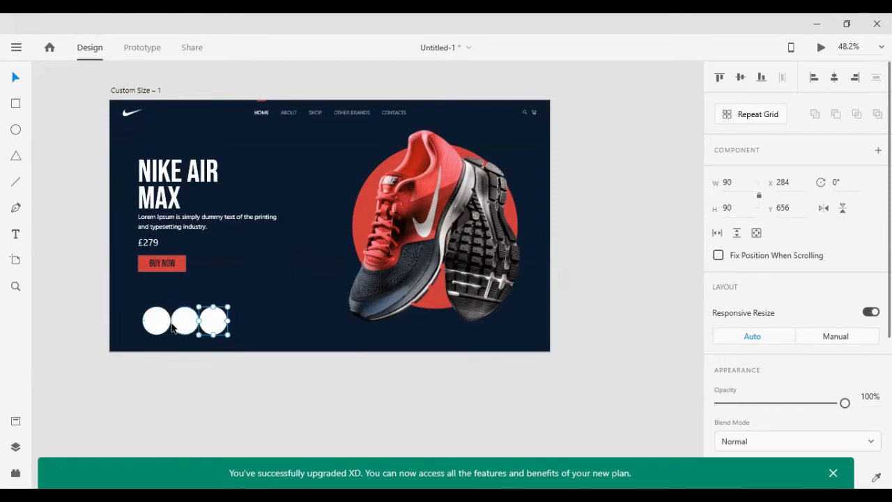
key(shift+Right)
key(shift+Right)
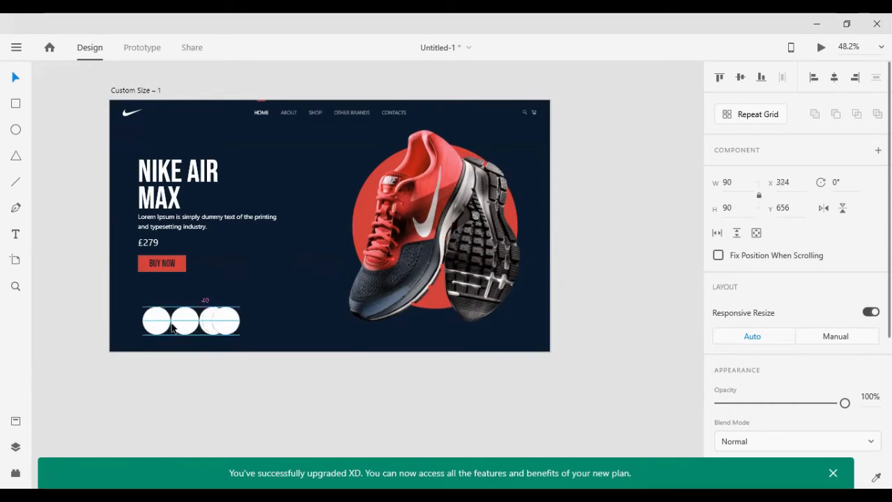
key(shift+Right)
key(shift+Right)
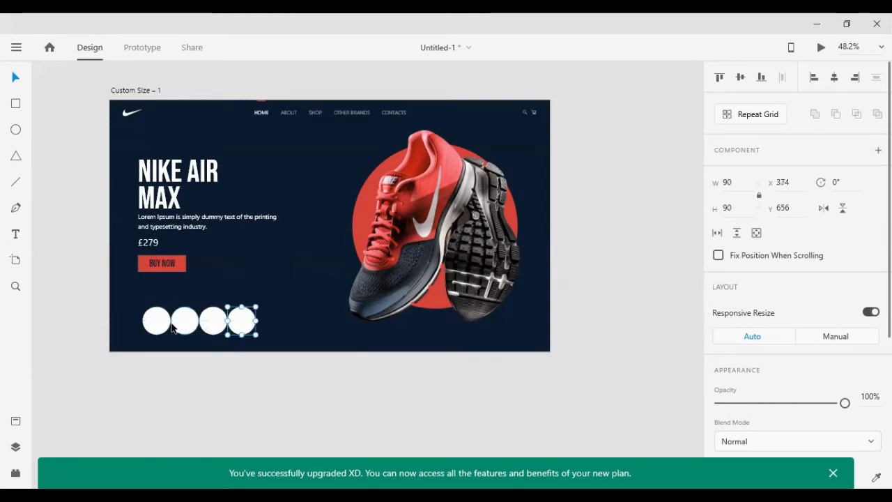
- Spread the four circles apart horizontally with 30 px gaps between them
click(209, 326)
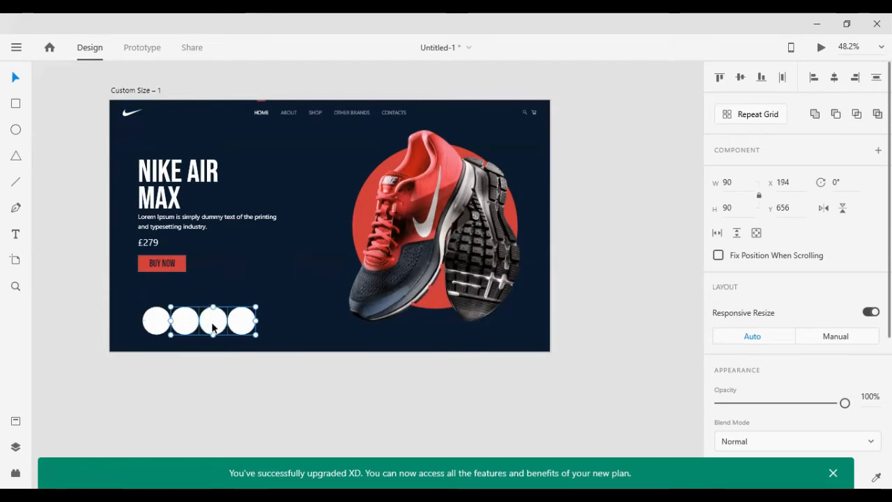
key(shift+Right)
key(shift+Right)
key(shift+Right)
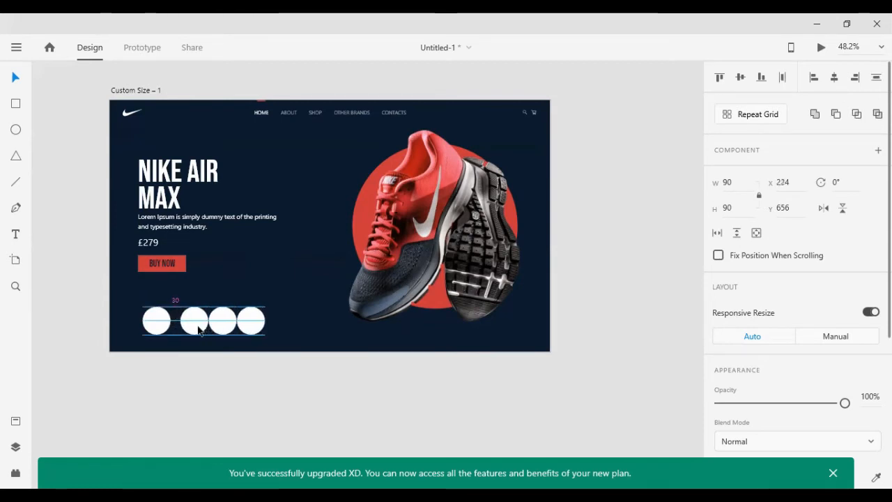
key(shift+Right)
drag(198, 331, 235, 333)
key(shift+Right)
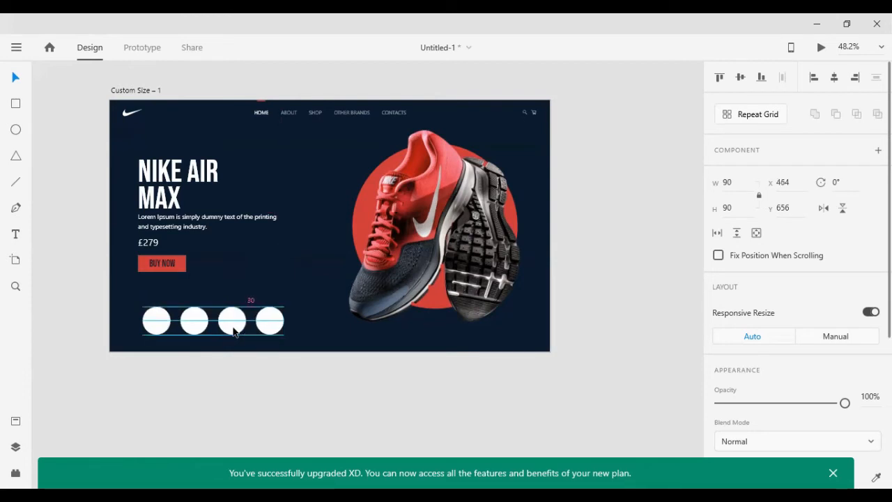
- Widen the gaps between the four circles to 40 px, with the last circle at X 494
shift+click(234, 332)
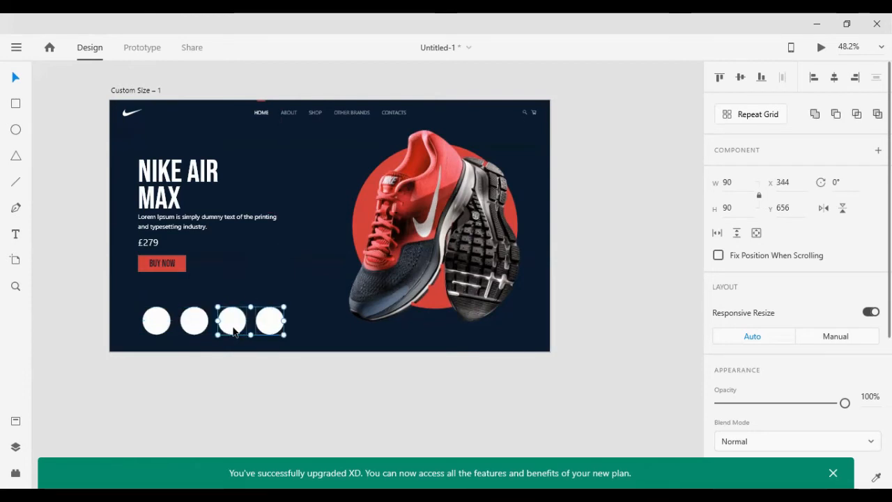
key(shift+Right)
shift+click(197, 333)
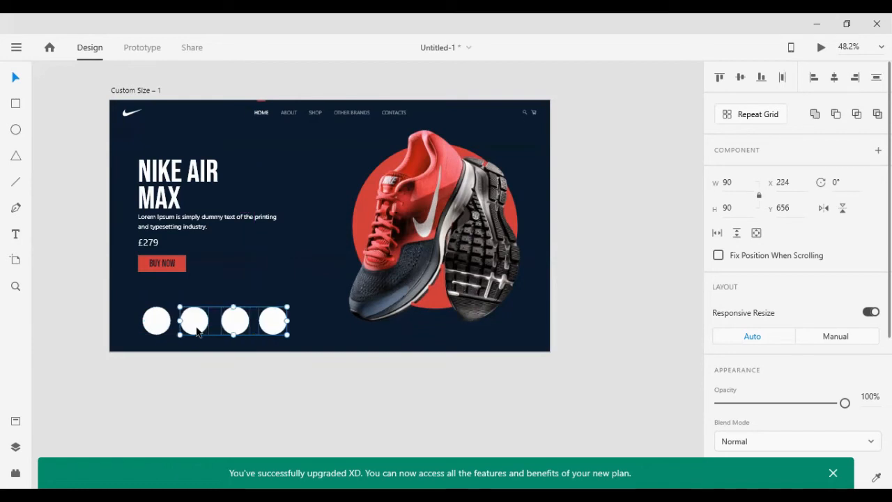
key(shift+Right)
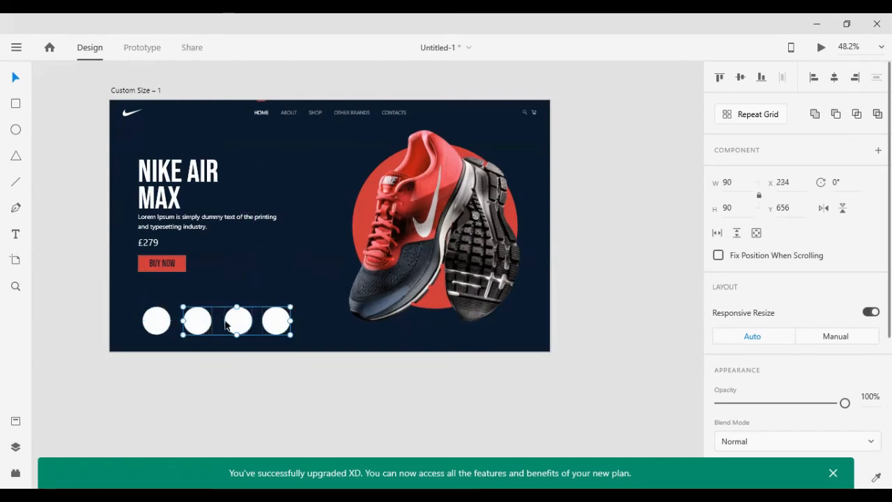
shift+click(200, 322)
key(shift+Right)
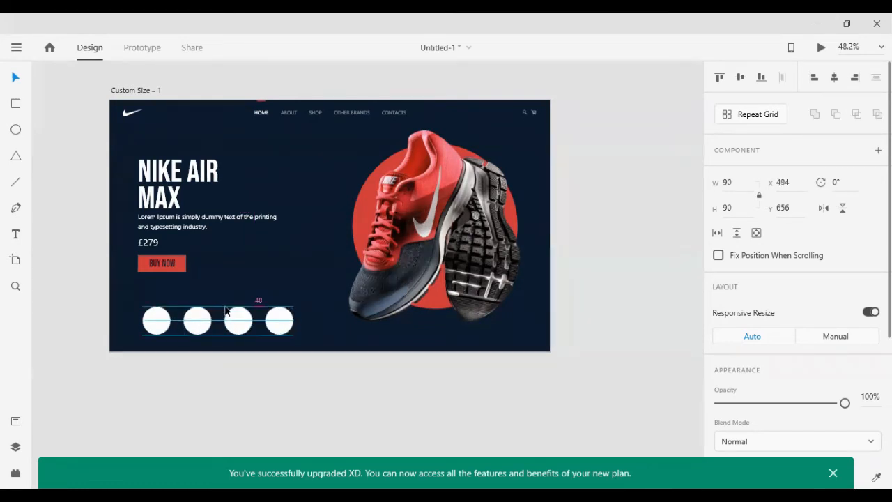
- Remove the blue shoe image below the artboard and bring the purple shoe and the other blue shoe closer to the artboard
scroll(305, 253, down, 1)
ctrl+scroll(315, 246, down, 5)
scroll(317, 243, down, 5)
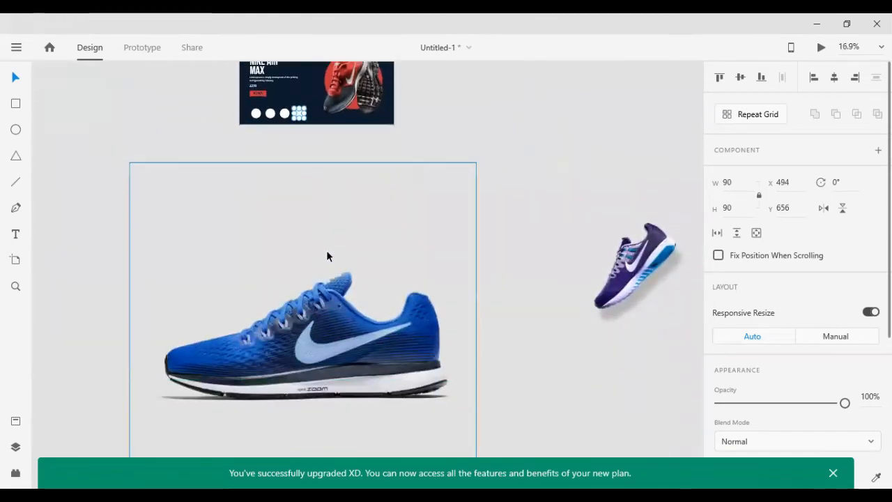
scroll(327, 253, down, 2)
ctrl+scroll(333, 249, down, 3)
click(319, 275)
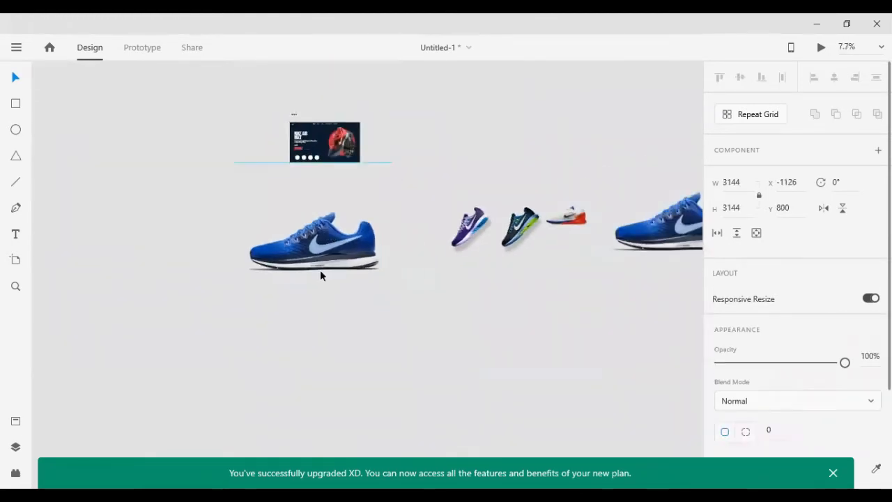
drag(320, 276, 498, 247)
drag(438, 239, 471, 216)
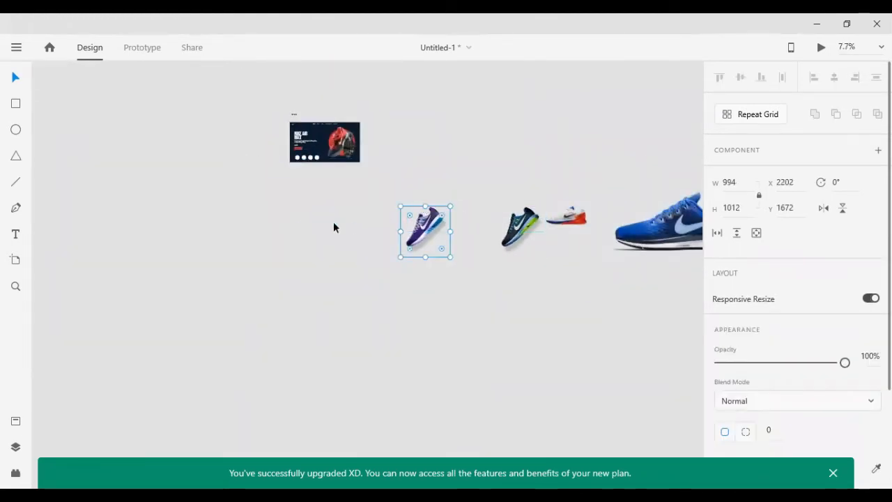
click(334, 223)
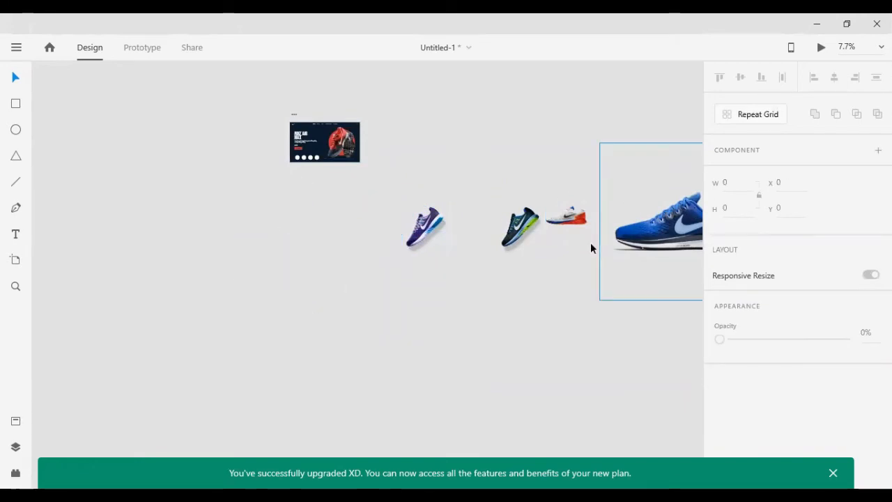
drag(666, 225, 248, 197)
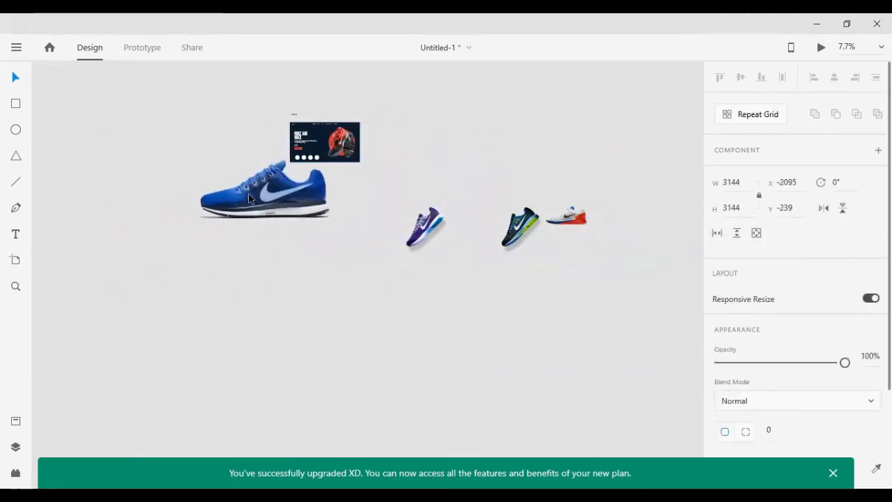
click(368, 254)
key(Delete)
click(258, 222)
key(Delete)
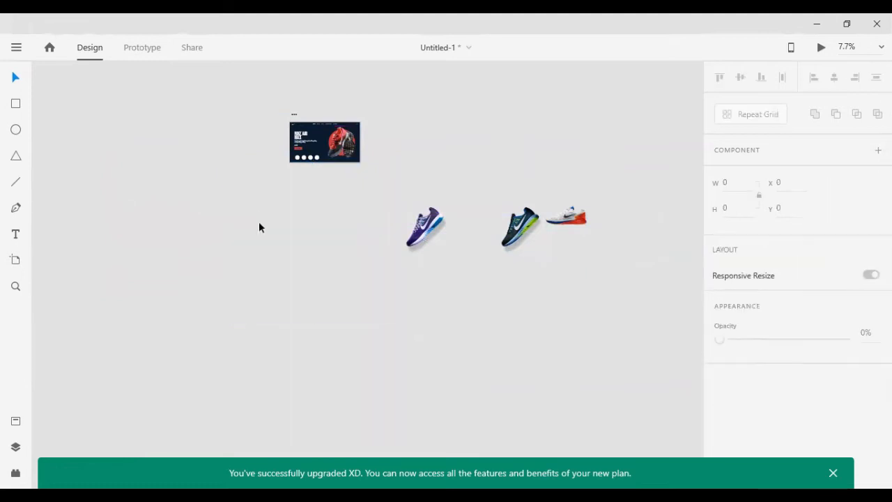
click(299, 161)
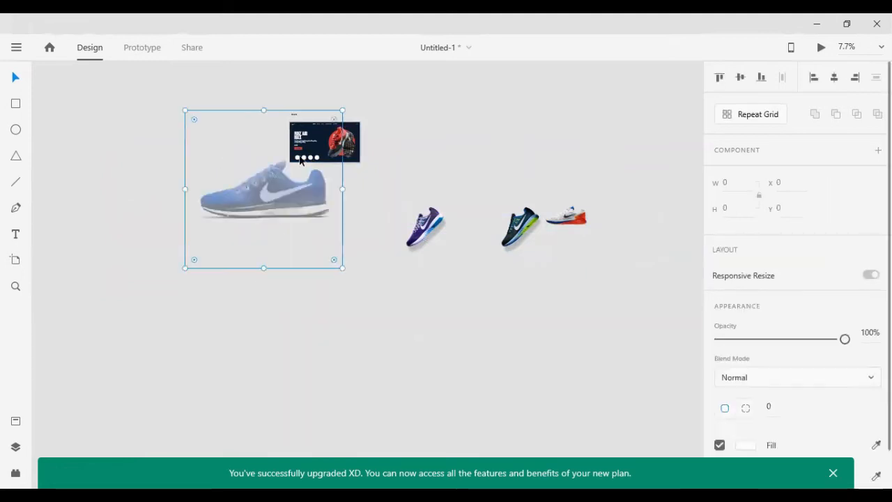
- Gather the blue, purple, dark green and white-orange shoe images on the pasteboard just below the artboard
drag(261, 195, 287, 279)
drag(412, 237, 287, 198)
drag(508, 244, 328, 216)
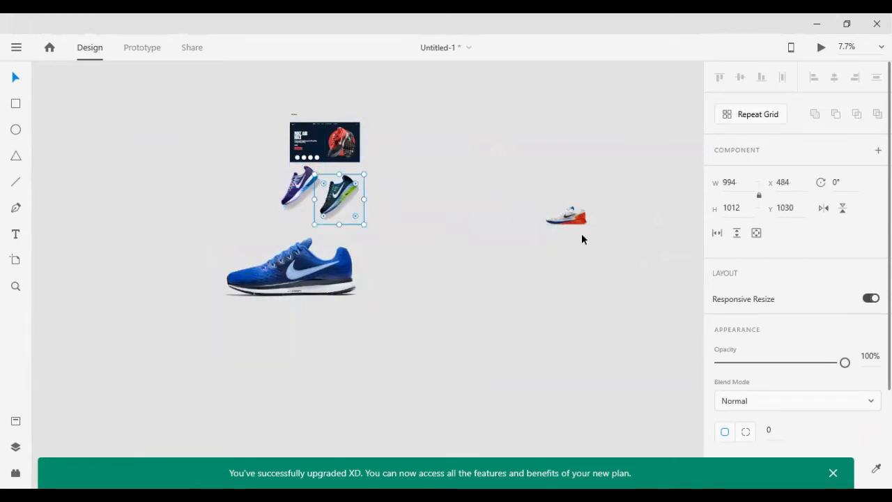
drag(558, 228, 256, 227)
- Move the blue shoe image away to the right of the others and cover the shoe with a rectangle of about 2666 by 1210
drag(290, 266, 485, 240)
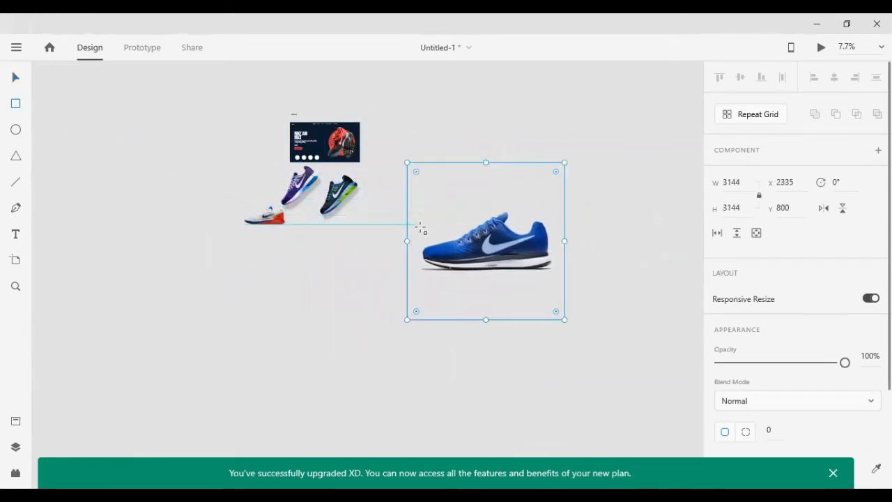
drag(420, 228, 553, 273)
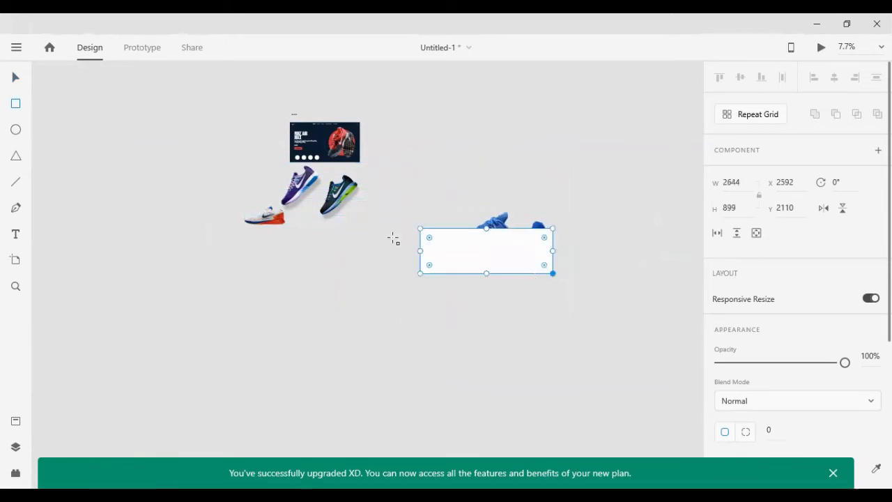
scroll(522, 246, up, 4)
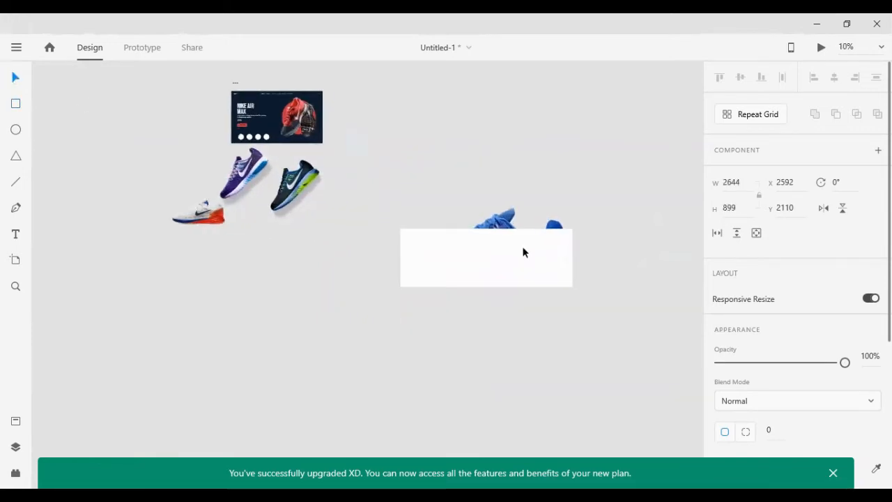
drag(475, 222, 477, 193)
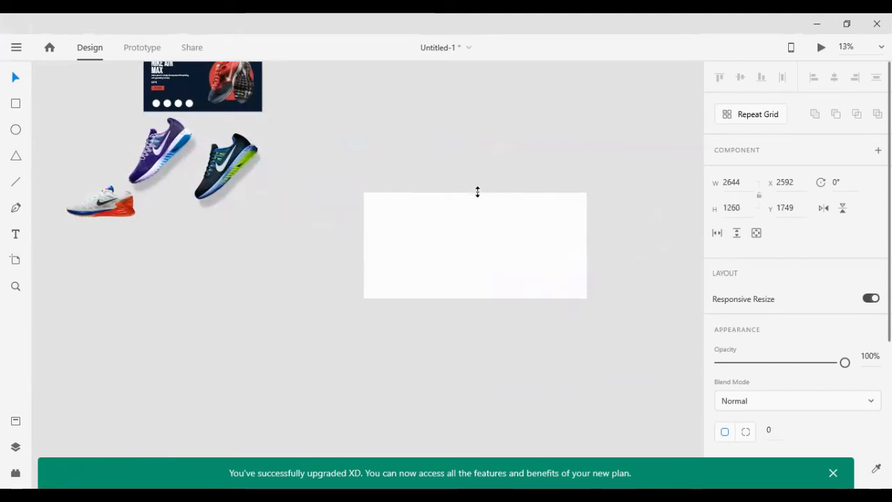
mouse_move(364, 246)
mouse_down()
mouse_move(372, 246)
mouse_move(362, 246)
mouse_up()
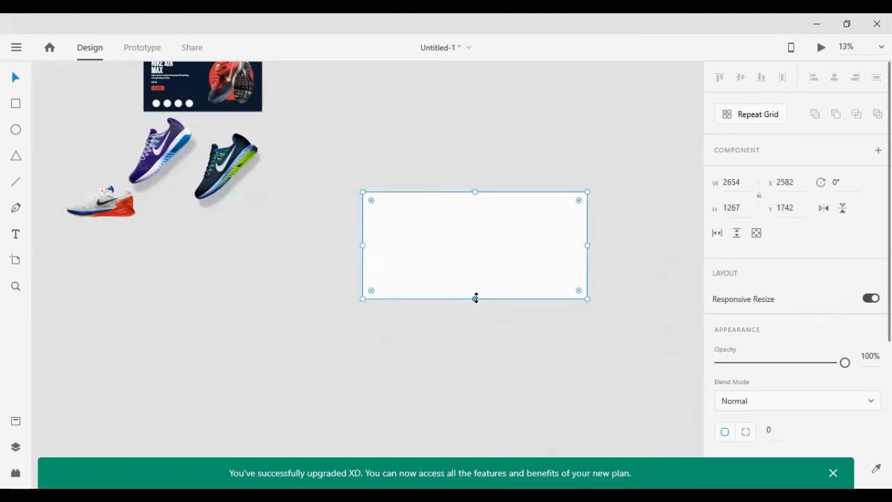
drag(475, 298, 477, 294)
mouse_move(589, 242)
mouse_down()
mouse_move(579, 246)
mouse_move(590, 250)
mouse_up()
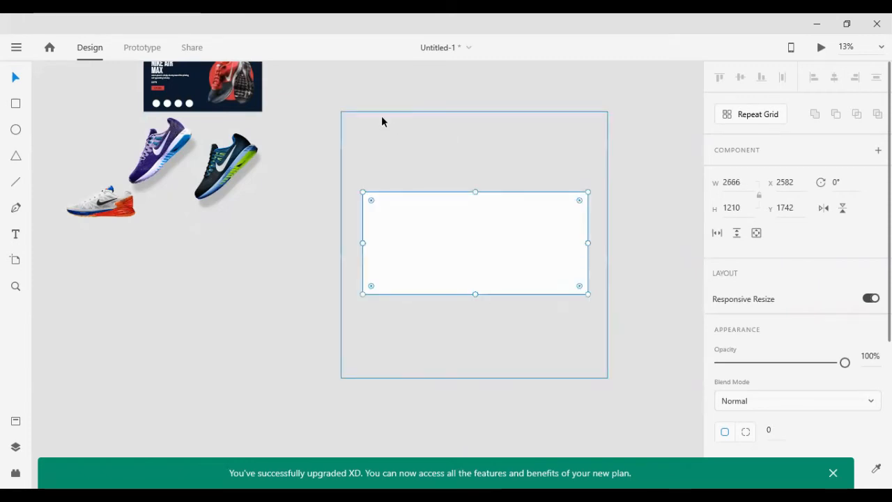
- Mask the blue shoe image with the rectangle covering it and shift the cropped shoe slightly up
drag(299, 208, 480, 277)
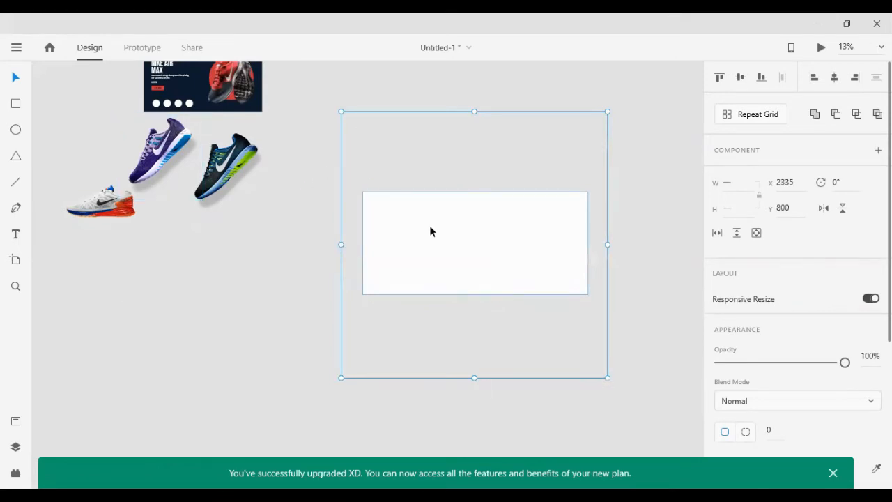
right_click(522, 251)
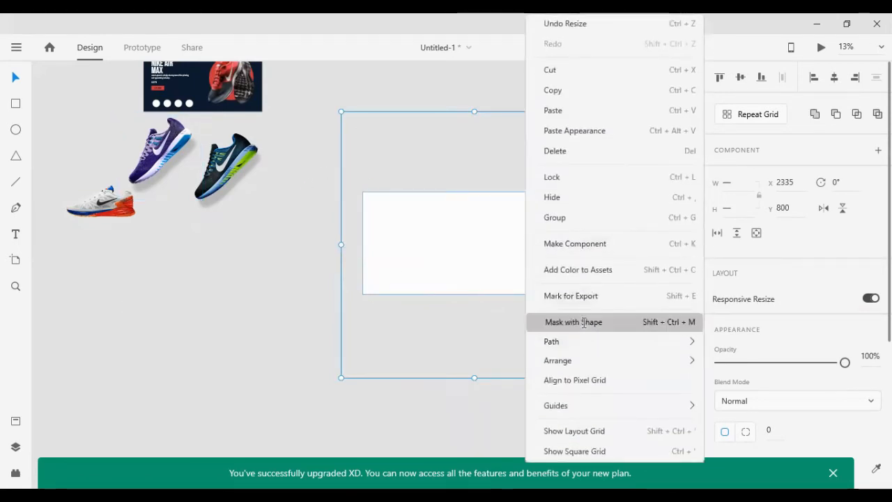
click(583, 322)
drag(503, 254, 506, 229)
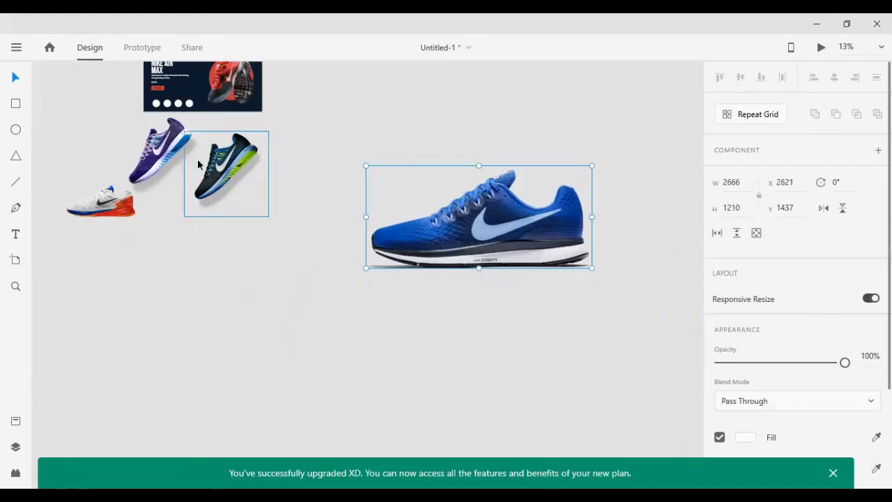
- Move the dark green shoe image slightly down and cover the shoe closely with a rectangle about 895 high
drag(224, 172, 235, 215)
scroll(235, 214, up, 3)
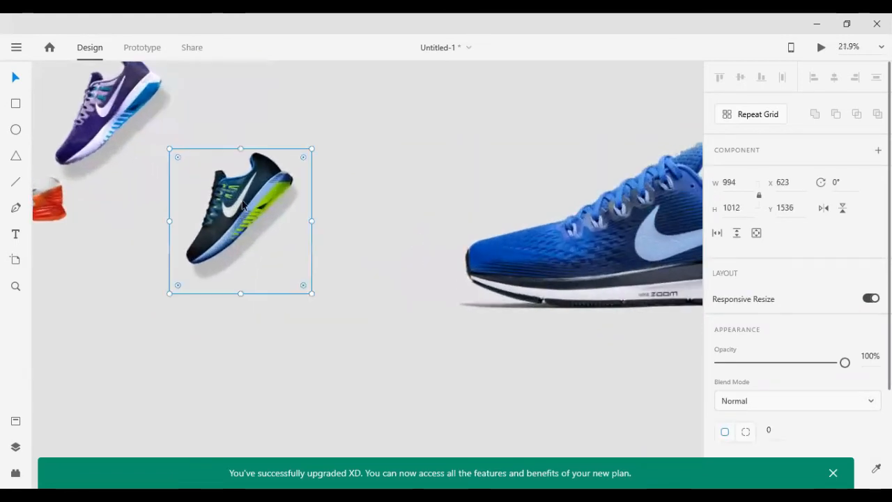
mouse_move(188, 151)
mouse_down()
mouse_move(239, 264)
mouse_move(238, 253)
mouse_up()
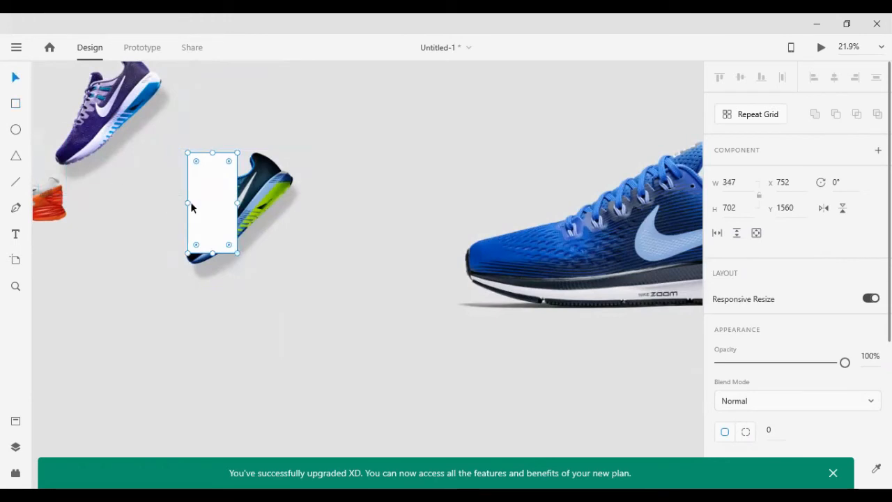
drag(211, 252, 210, 277)
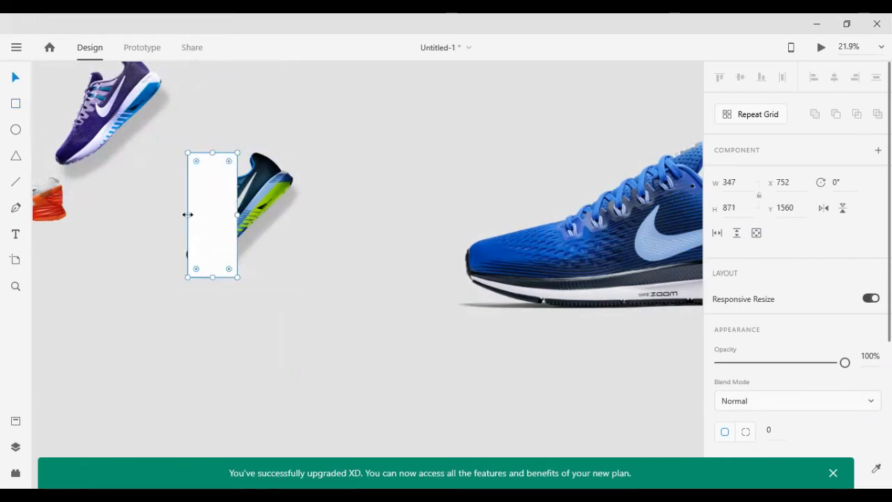
drag(186, 214, 184, 214)
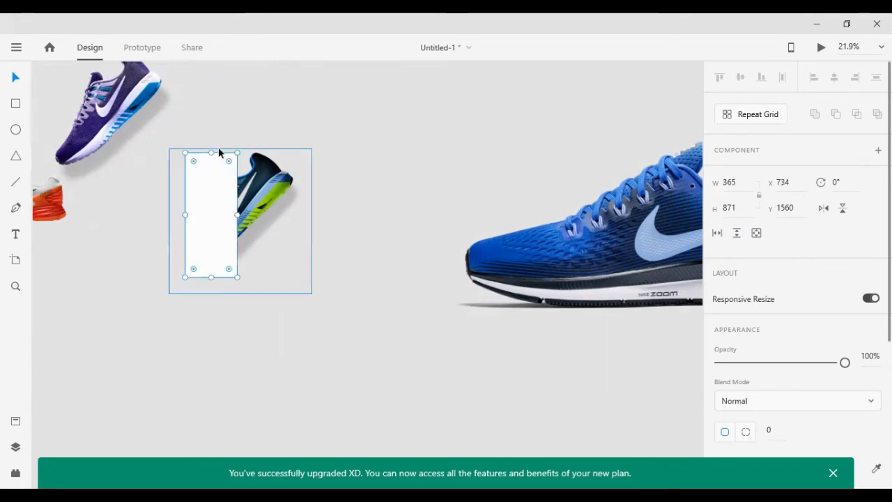
drag(210, 152, 216, 163)
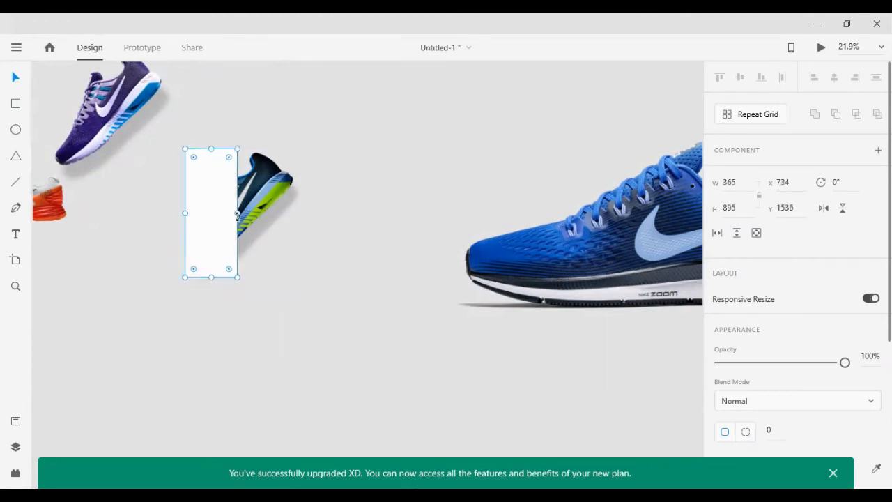
drag(236, 211, 295, 214)
- Mask the dark green shoe image with the rectangle drawn over it
drag(368, 214, 242, 213)
right_click(243, 213)
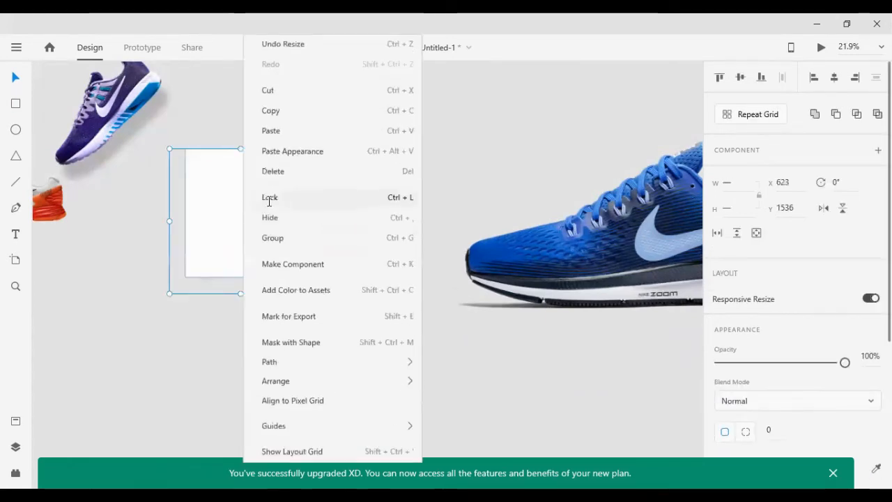
click(309, 322)
click(249, 305)
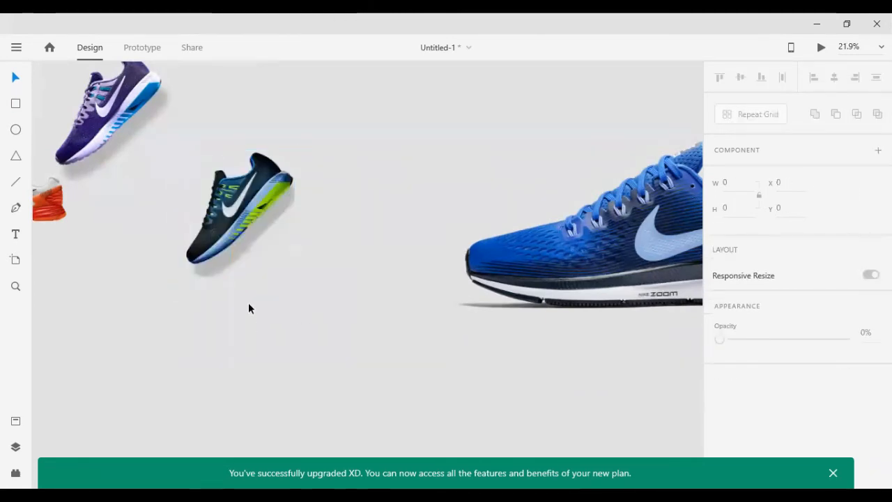
- Shift the dark green shoe up and to the right and place the purple shoe beside it
drag(243, 244, 327, 189)
drag(132, 140, 190, 212)
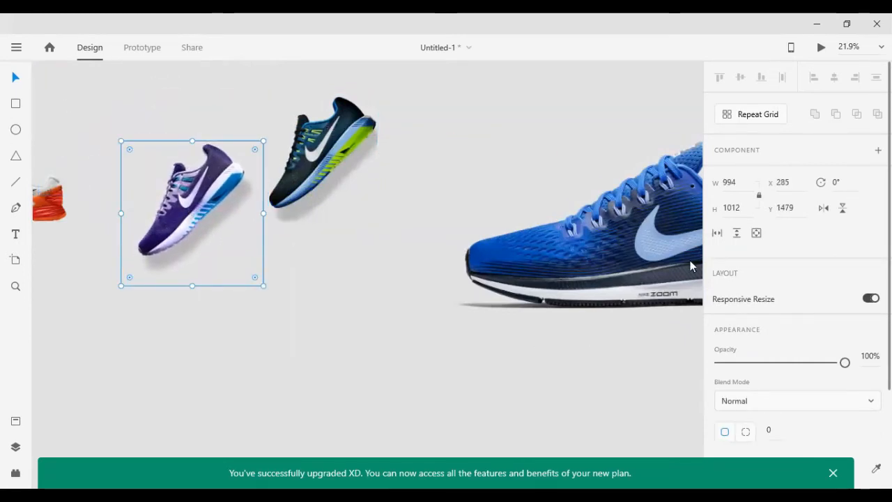
click(324, 174)
click(351, 362)
scroll(292, 316, down, 1)
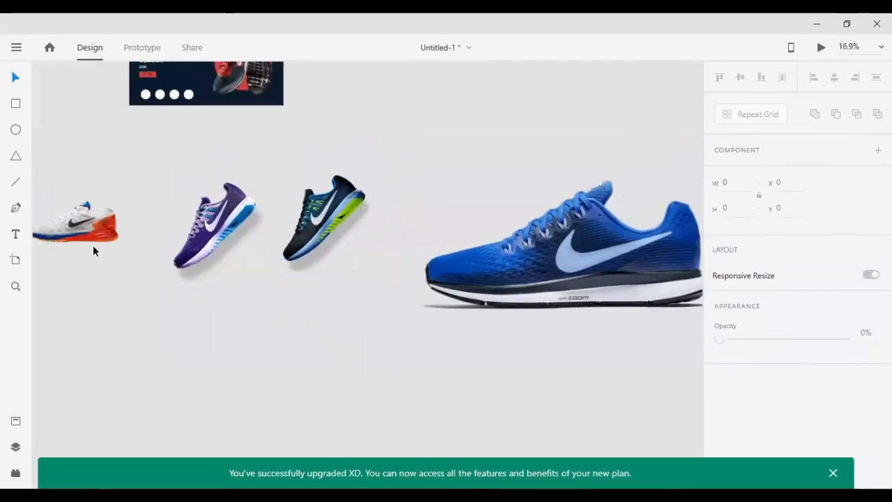
- Bring the white-orange, purple and dark green shoes up close below the artboard, keeping the purple and dark green ones off it
drag(93, 245, 151, 183)
scroll(151, 182, up, 3)
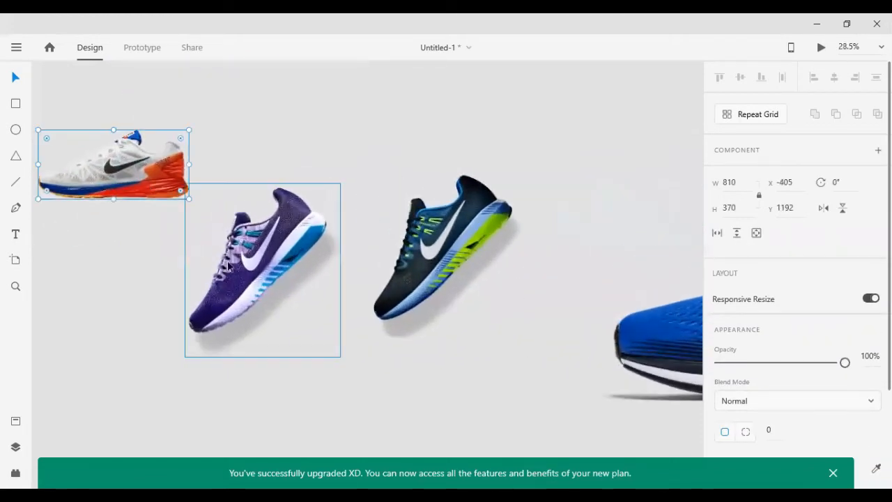
drag(231, 265, 195, 129)
drag(409, 276, 352, 95)
scroll(167, 238, up, 2)
drag(130, 259, 145, 189)
scroll(145, 244, up, 2)
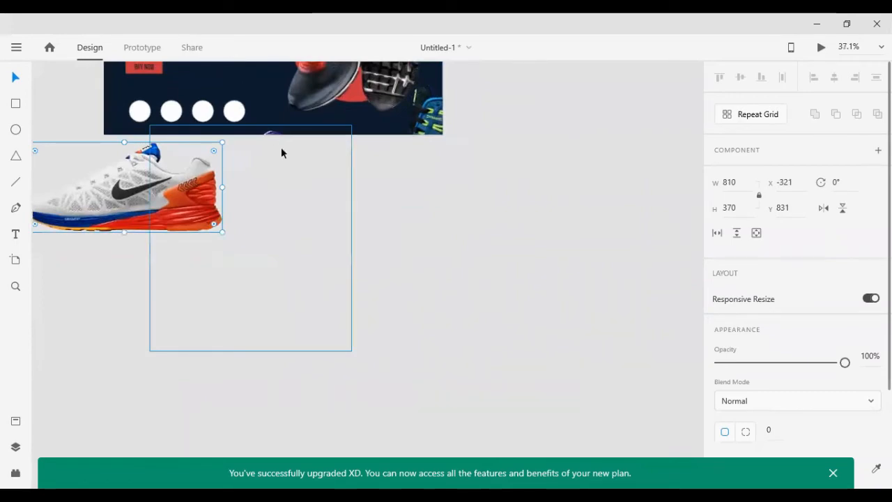
drag(280, 149, 317, 256)
drag(410, 153, 455, 277)
- Place the white-orange shoe over the artboard's lower-left corner, at about X -60, Y 527
drag(175, 193, 230, 151)
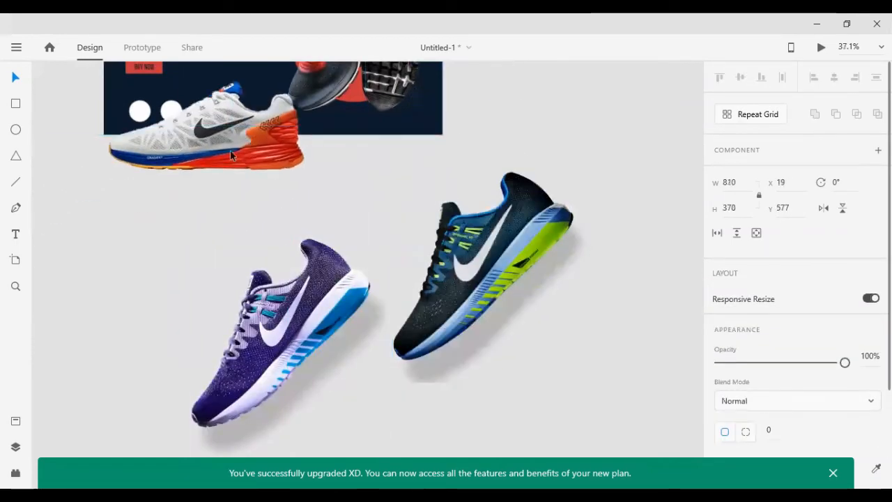
scroll(198, 168, up, 5)
scroll(170, 195, down, 2)
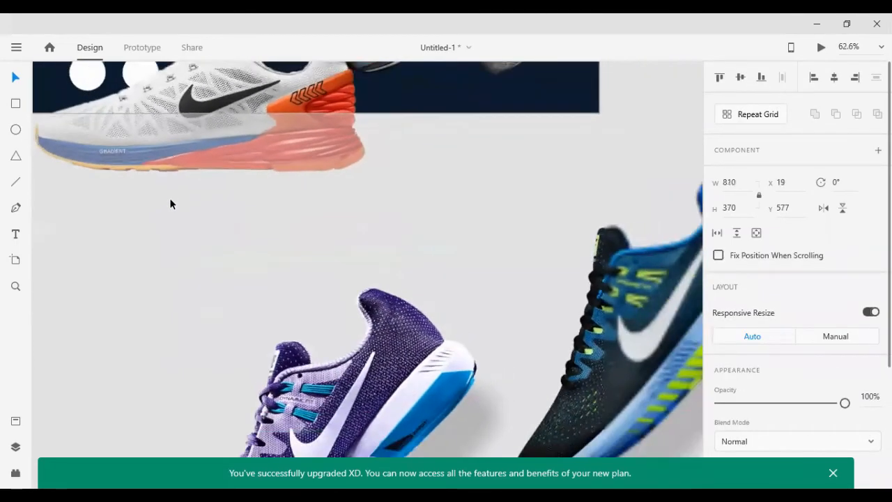
scroll(169, 198, up, 2)
scroll(88, 278, up, 3)
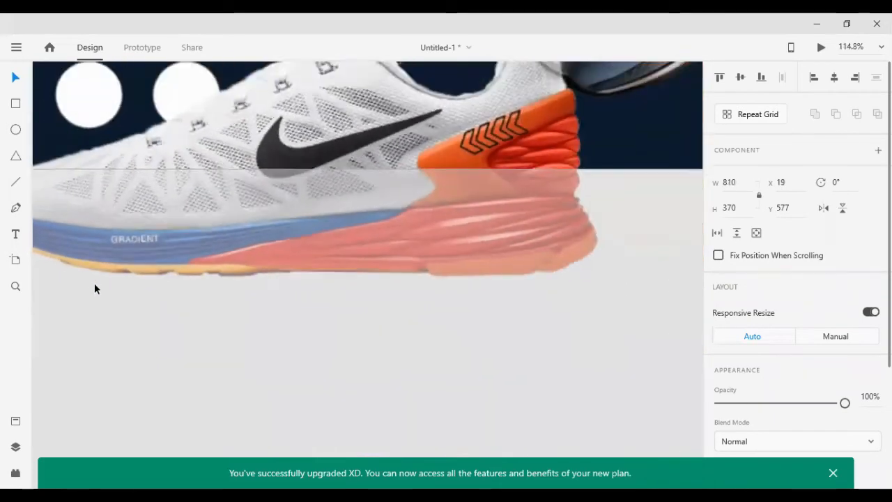
scroll(94, 283, down, 2)
scroll(94, 282, down, 2)
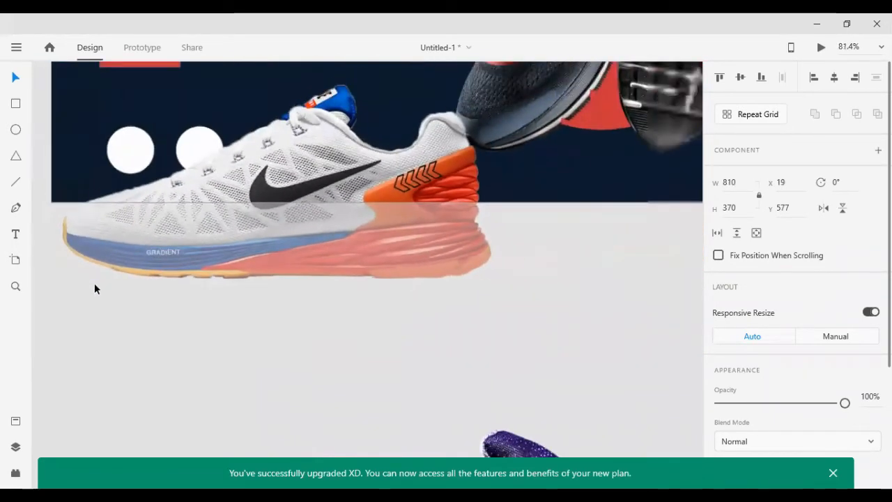
scroll(135, 272, down, 3)
drag(184, 236, 159, 225)
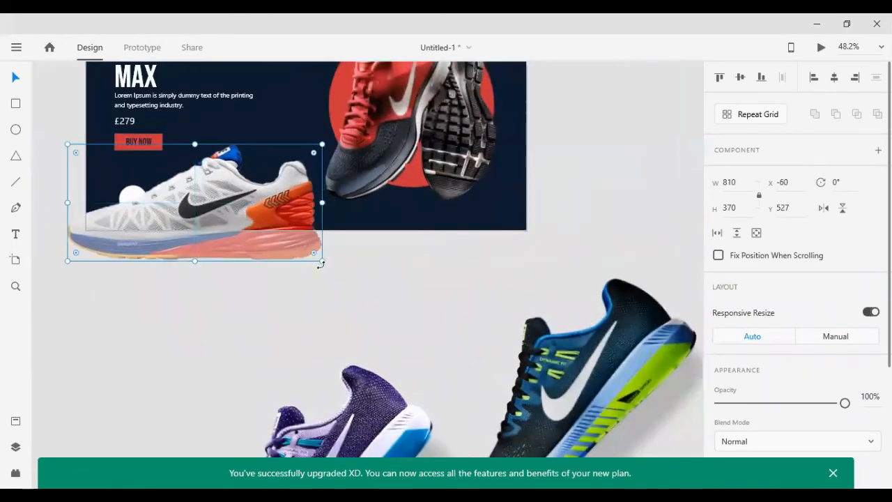
- Scale the white-orange shoe down to about 238 by 108 and set its rotation to -35°
drag(325, 263, 223, 181)
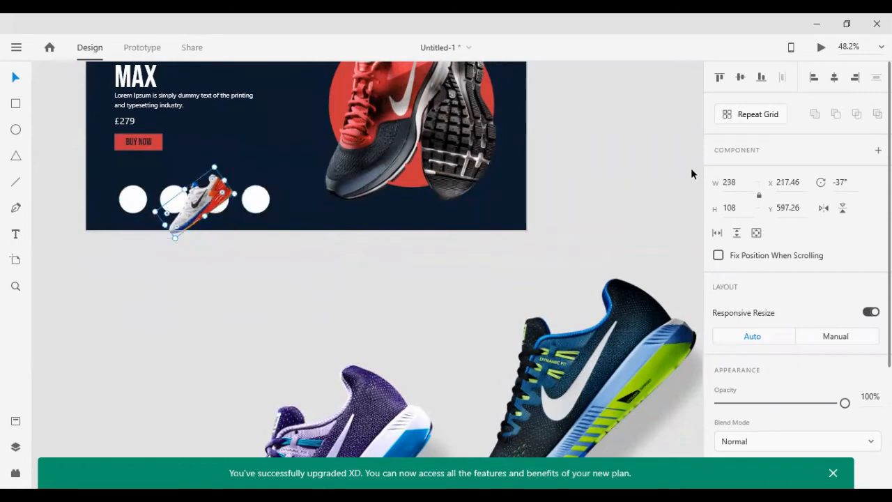
click(849, 182)
text(-35)
key(Return)
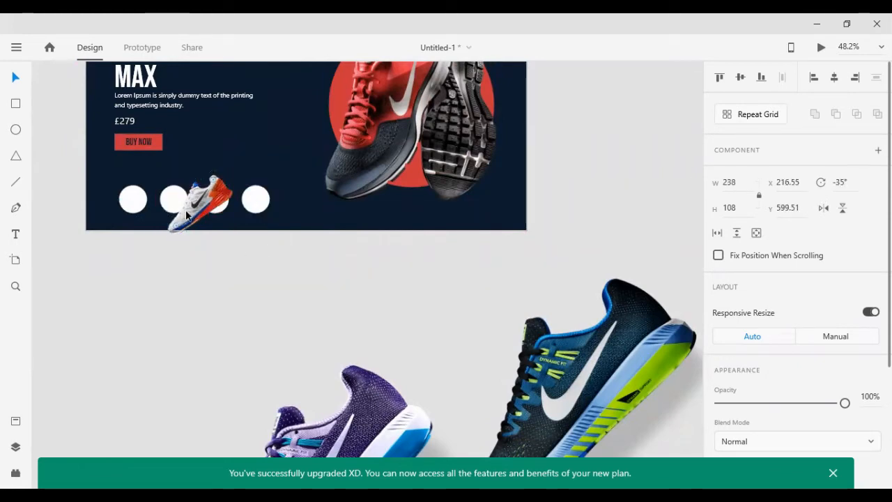
- Move the small white-orange shoe just below the artboard and bring the purple shoe up to about X 394, Y 1031
drag(186, 216, 160, 278)
scroll(369, 328, down, 5)
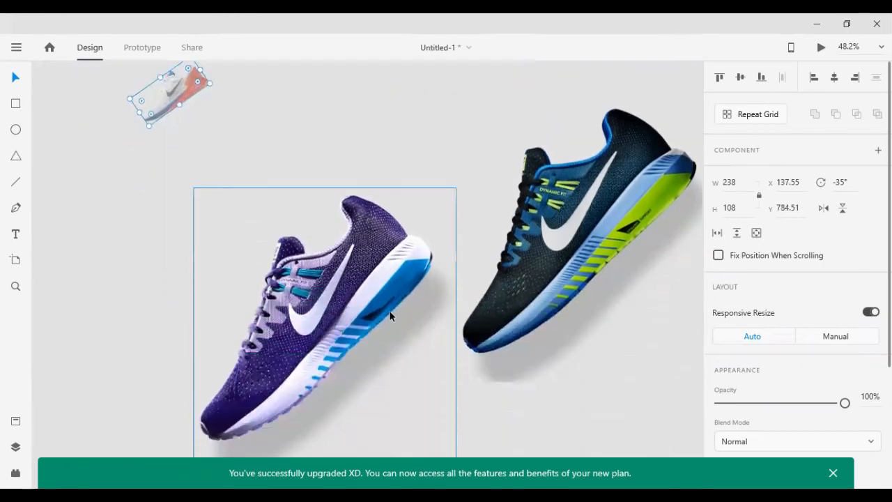
drag(269, 350, 205, 204)
scroll(205, 204, up, 2)
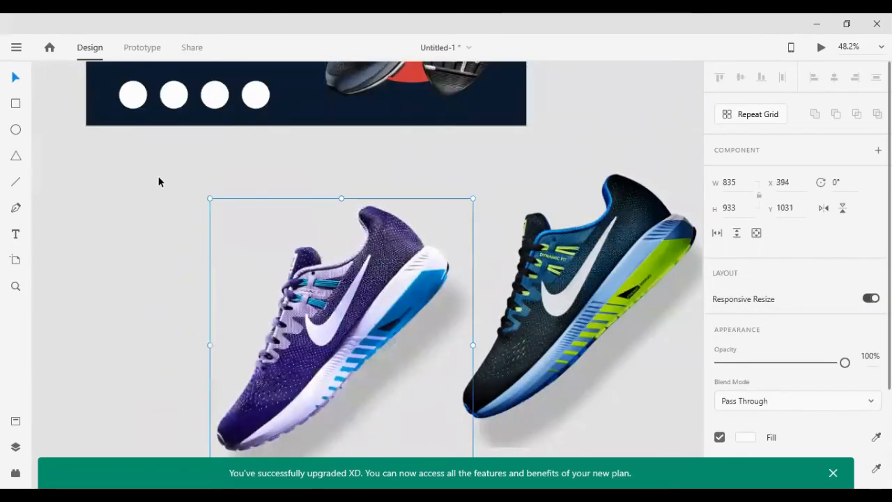
- Place the white-orange shoe over the first circle and scale it down to about 108 by 50
click(160, 180)
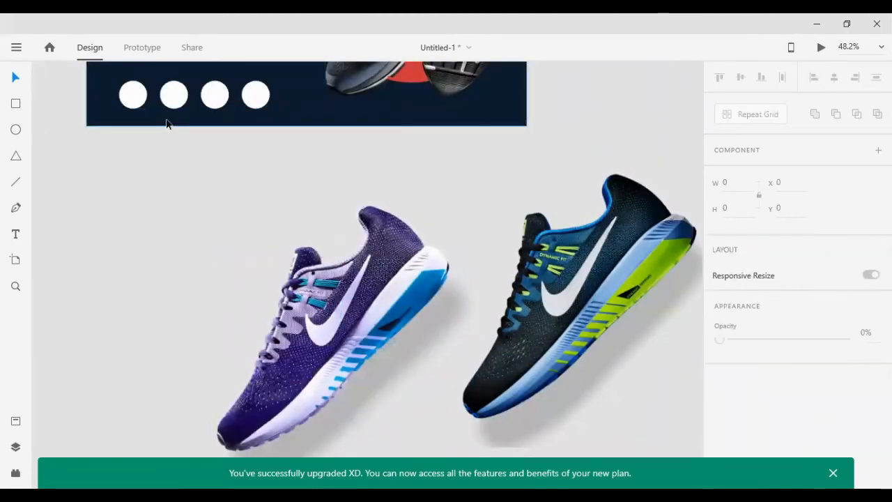
click(167, 120)
drag(176, 158, 141, 97)
scroll(141, 96, up, 1)
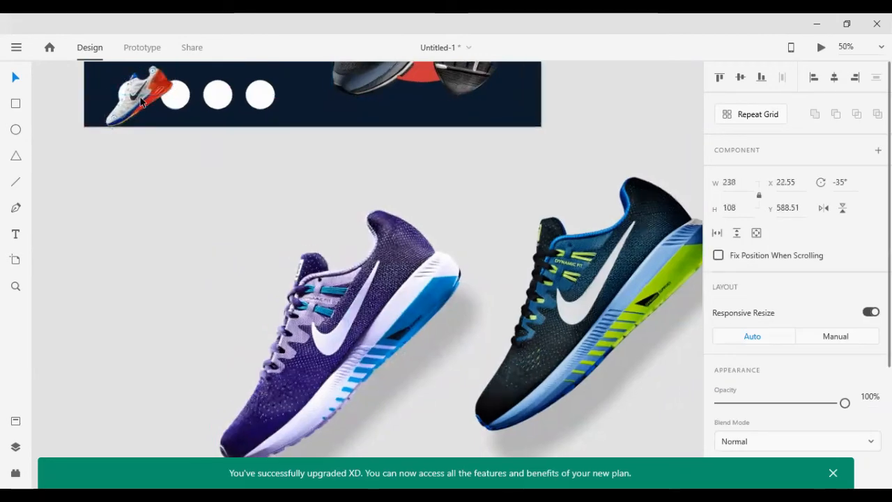
scroll(141, 101, up, 5)
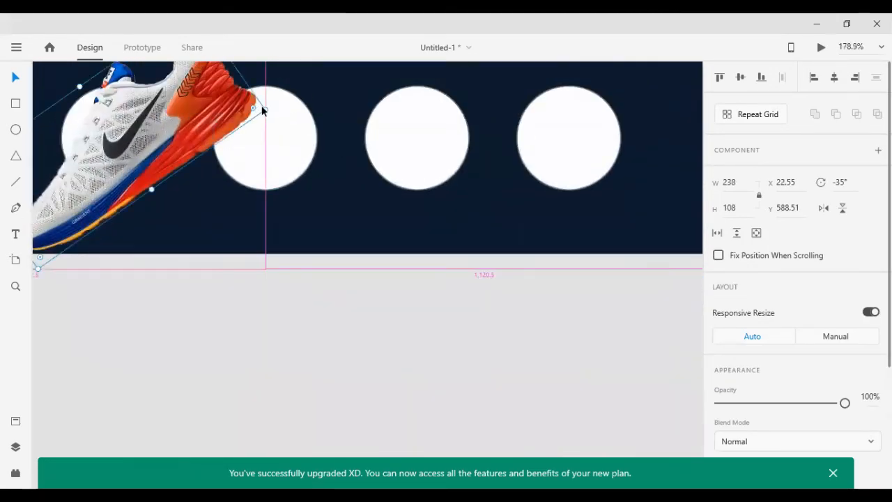
drag(265, 108, 199, 134)
drag(184, 140, 184, 125)
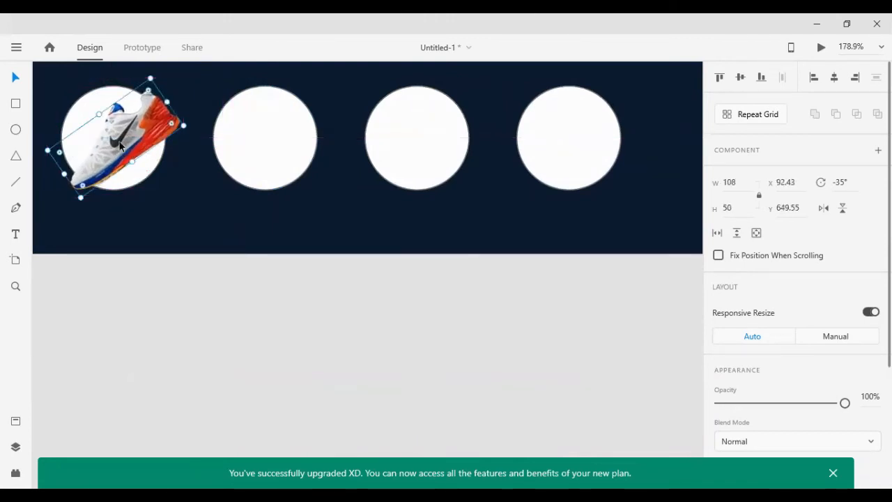
drag(119, 142, 116, 141)
- Fill the first circle with the red #B11012 sampled from the shoe
click(87, 112)
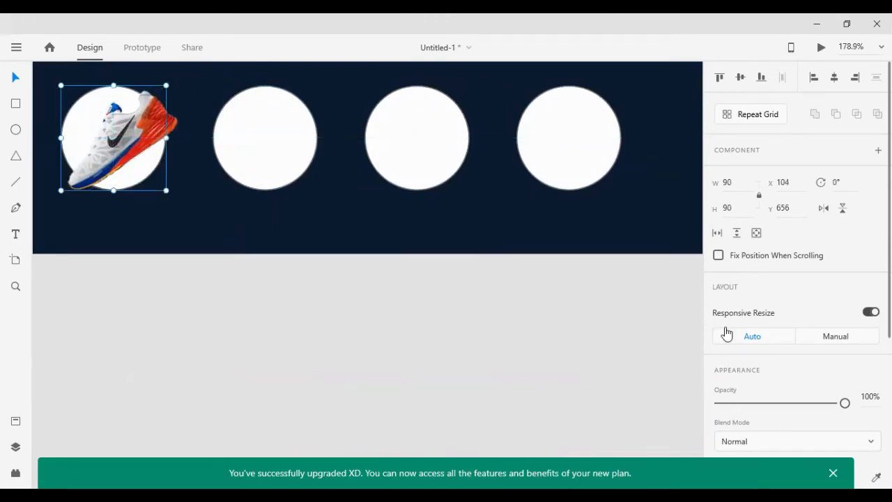
scroll(725, 333, down, 3)
click(875, 245)
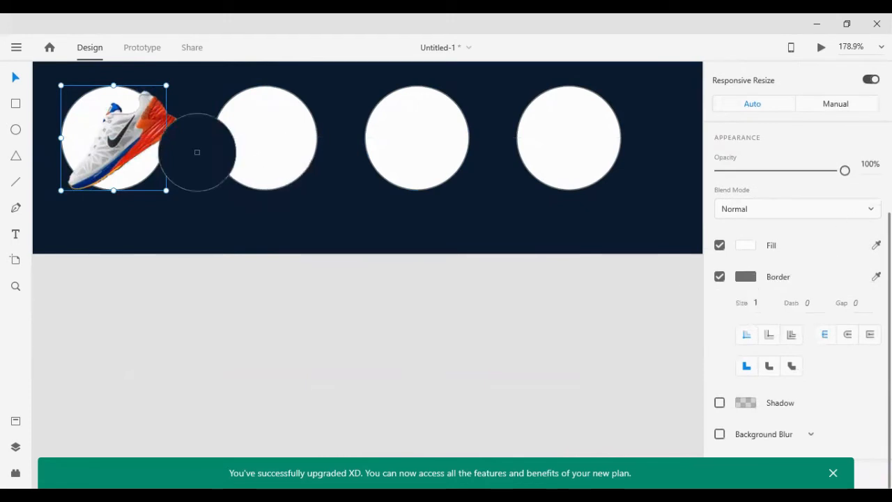
click(155, 127)
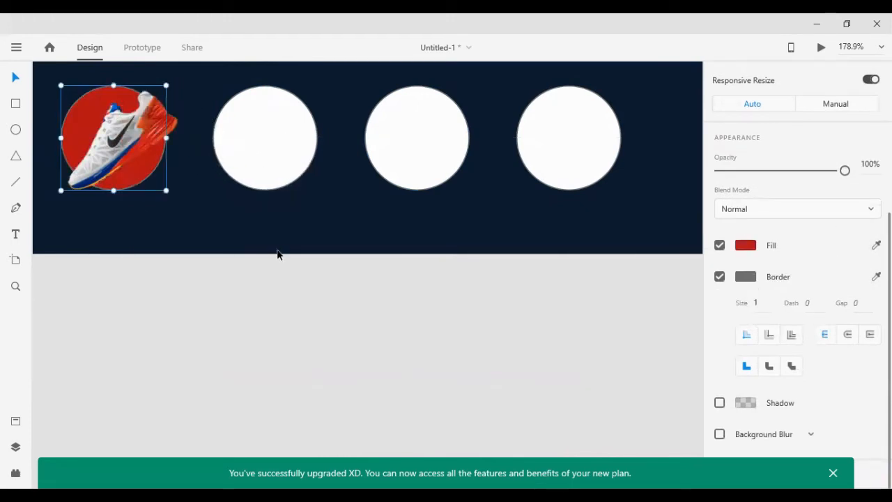
- Brighten the first circle's fill to a lighter coral red
click(745, 245)
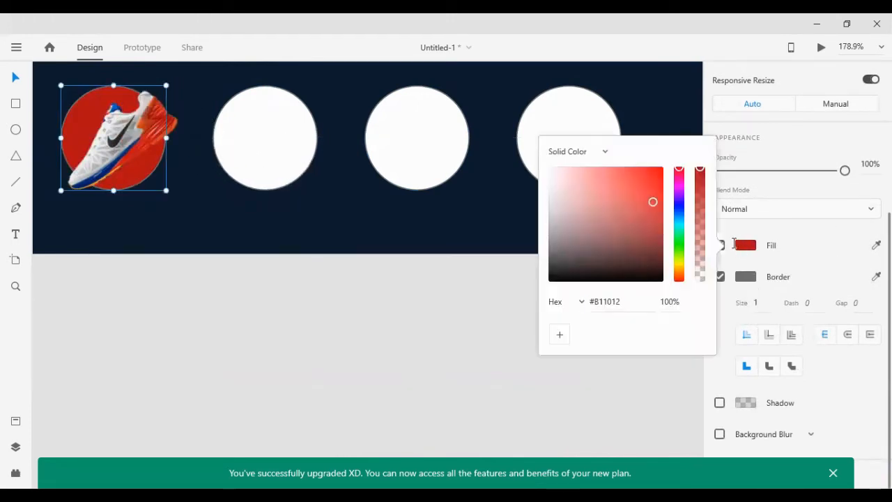
click(721, 221)
click(738, 244)
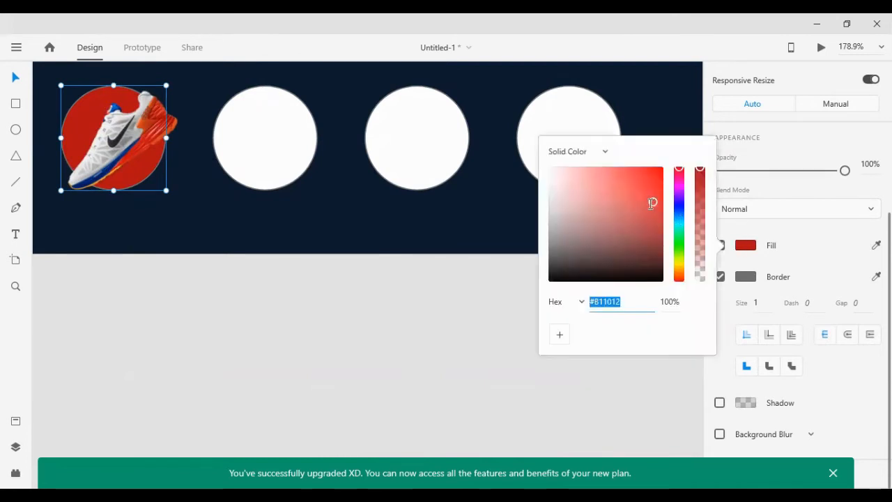
mouse_move(649, 200)
mouse_down()
mouse_move(608, 189)
mouse_move(629, 204)
mouse_move(615, 199)
mouse_move(630, 180)
mouse_up()
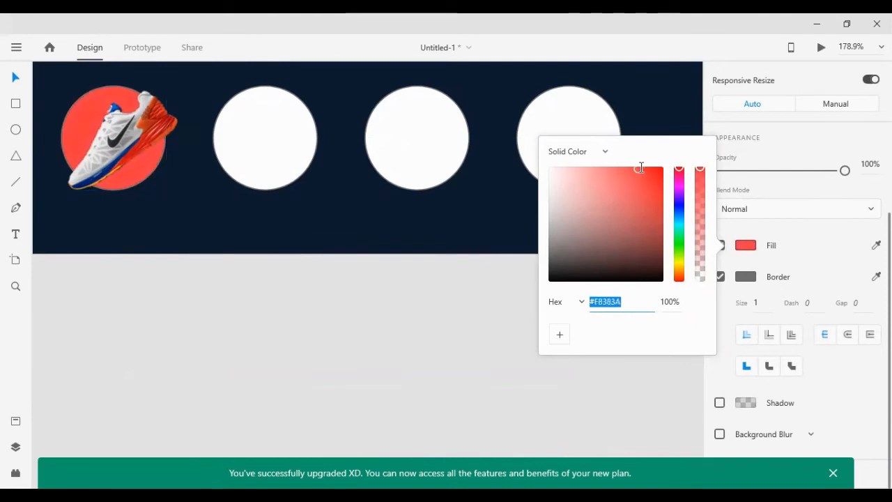
click(448, 238)
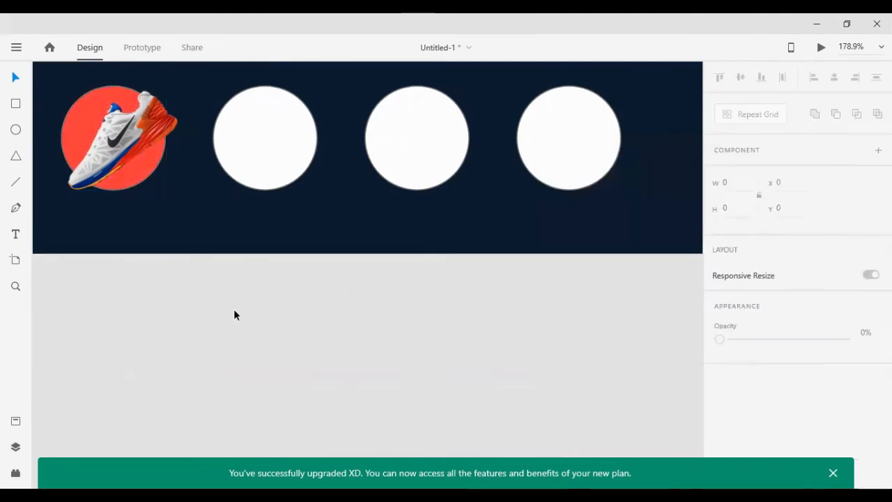
scroll(712, 306, down, 2)
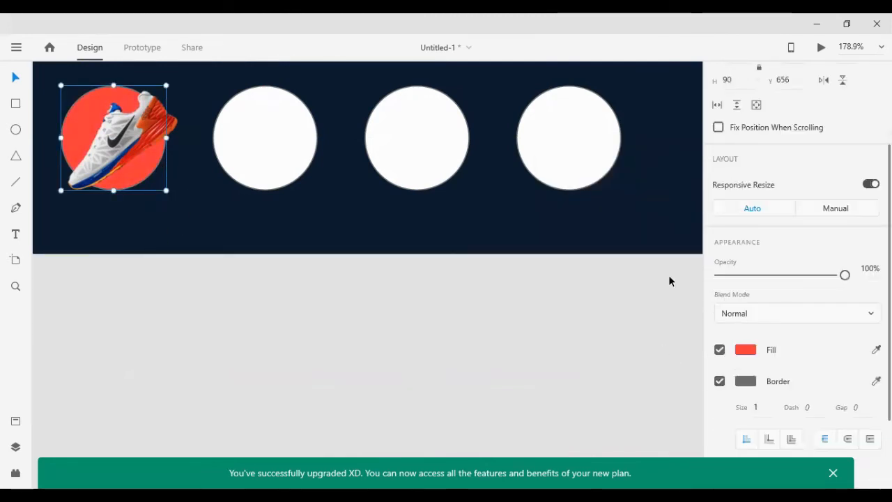
- Remove the border from the coral-red first circle
click(719, 379)
click(504, 327)
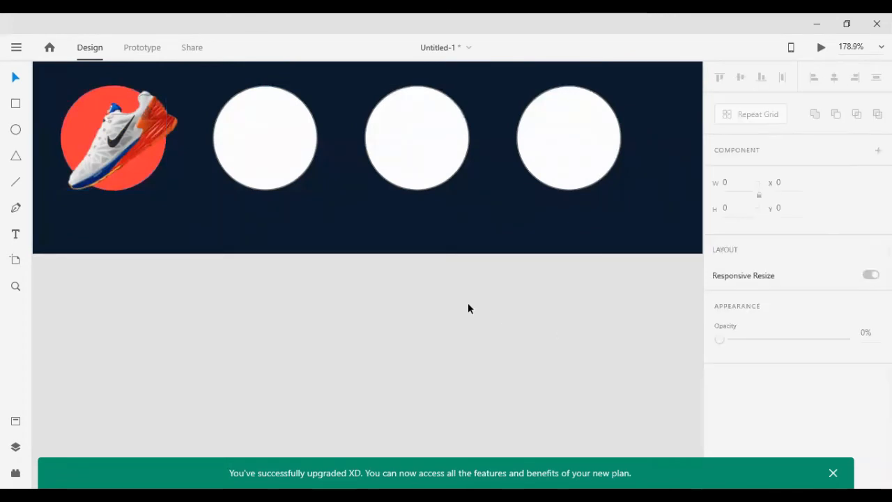
- Place the purple shoe over the second circle and scale it down to about 103 by 113
scroll(468, 302, down, 5)
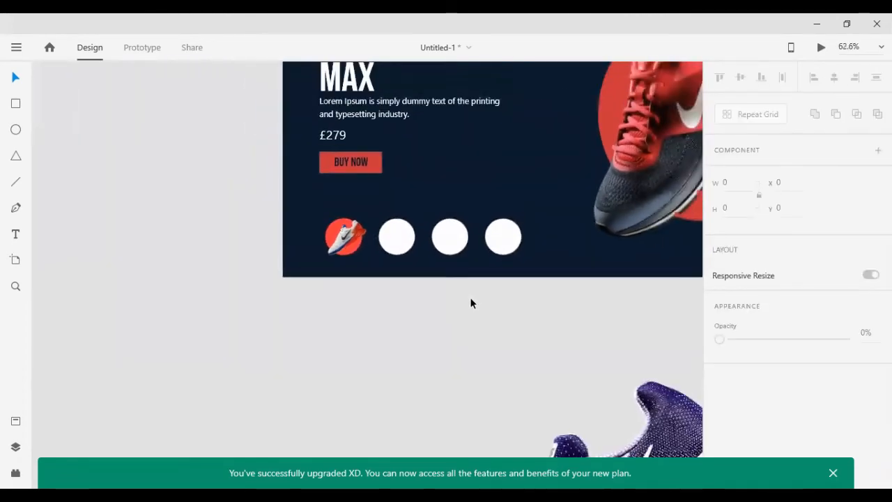
scroll(470, 297, down, 1)
drag(601, 383, 427, 227)
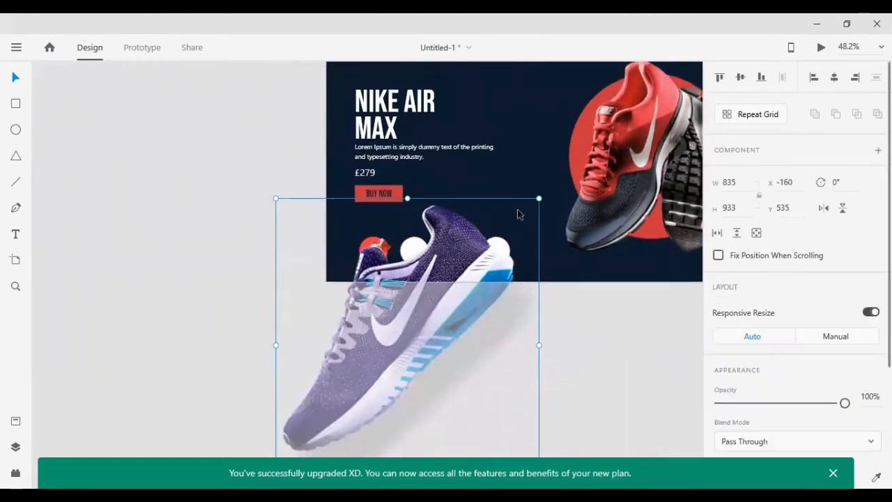
drag(513, 233, 428, 309)
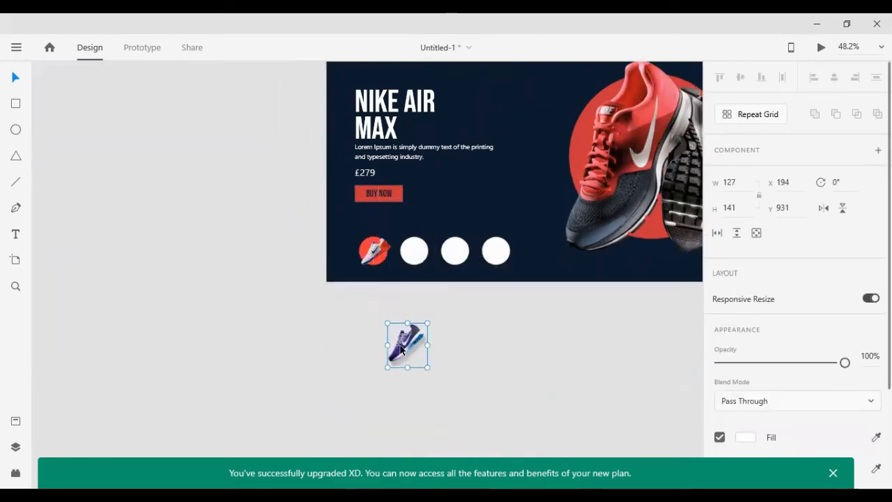
drag(403, 345, 411, 258)
scroll(411, 258, up, 5)
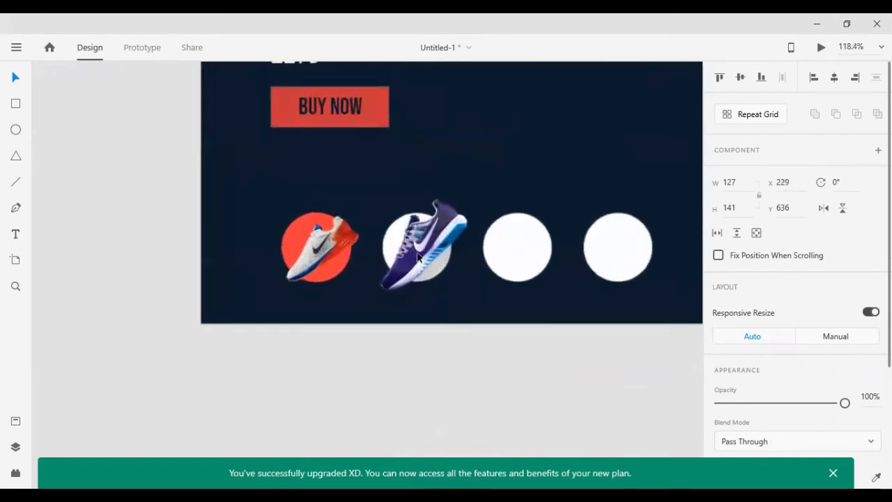
drag(509, 169, 502, 182)
drag(428, 219, 404, 240)
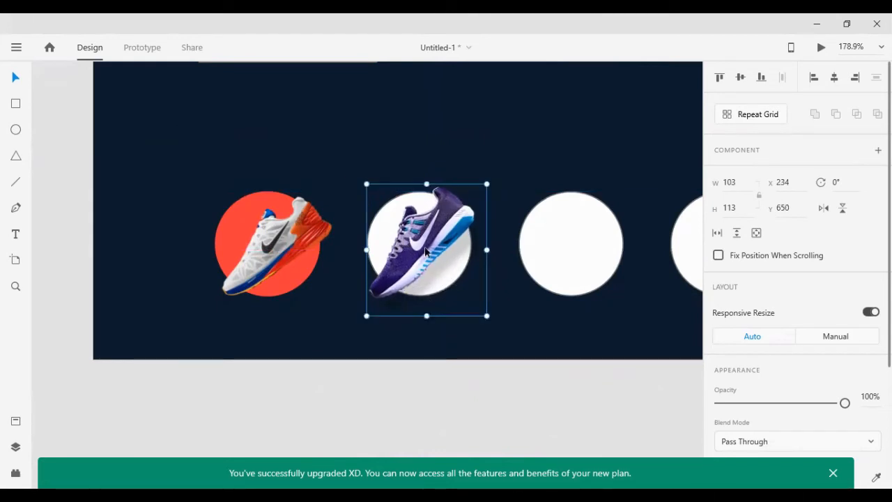
- Fill the second circle with the blue sampled from the purple shoe's sole and remove the circle's border
drag(387, 248, 289, 215)
click(411, 239)
scroll(794, 279, down, 3)
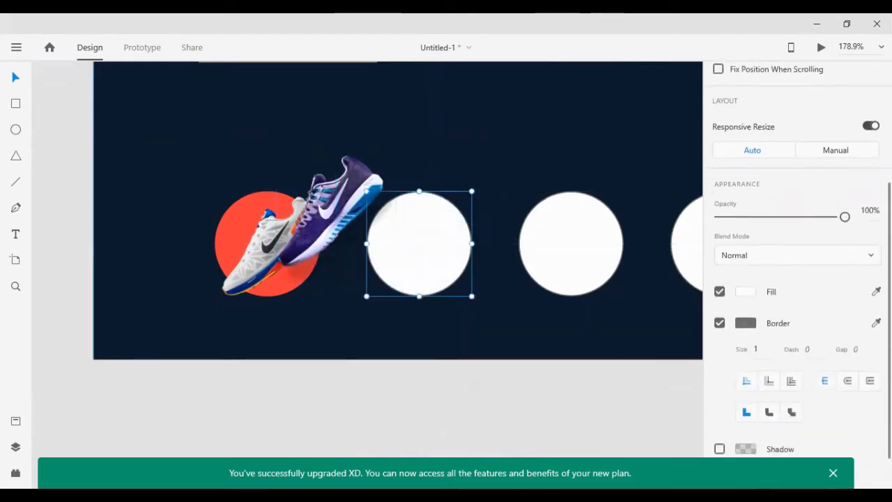
click(875, 285)
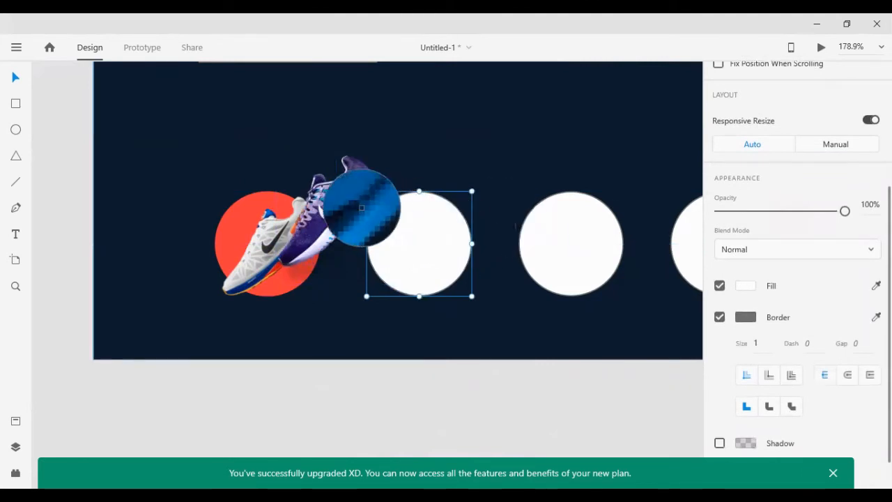
click(333, 238)
click(719, 317)
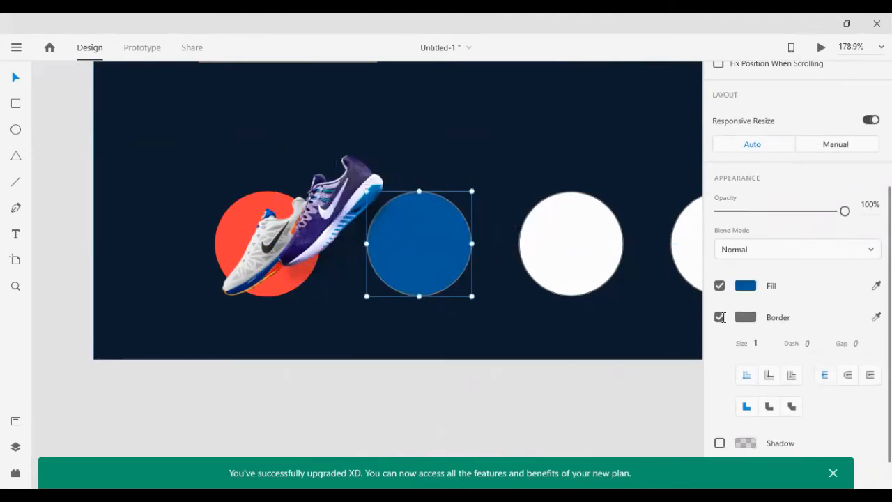
- Move the purple shoe back over the blue second circle
drag(355, 206, 439, 226)
scroll(355, 340, down, 1)
click(363, 337)
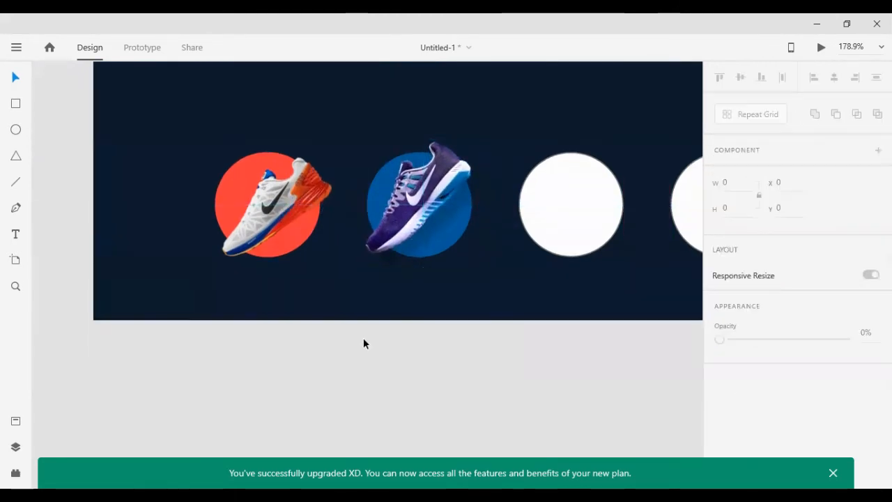
- Rotate the white-orange shoe on the first circle to -45°
scroll(366, 337, down, 1)
scroll(367, 341, down, 2)
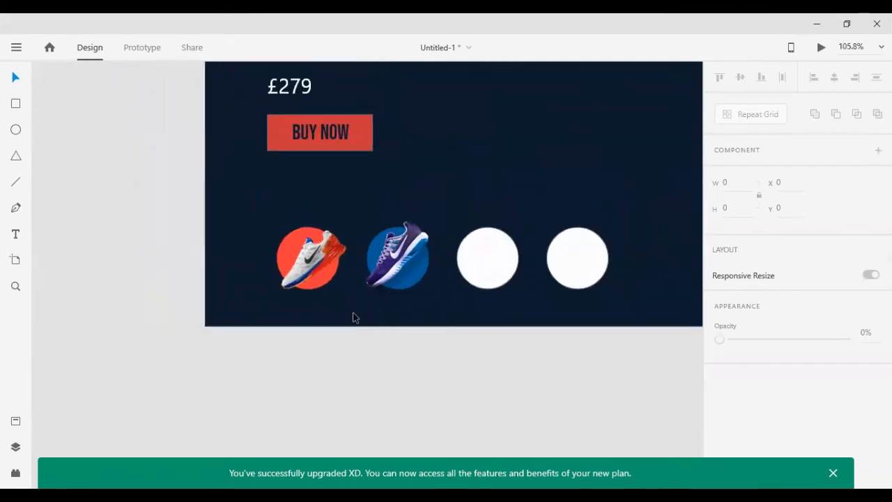
click(323, 256)
scroll(528, 221, down, 1)
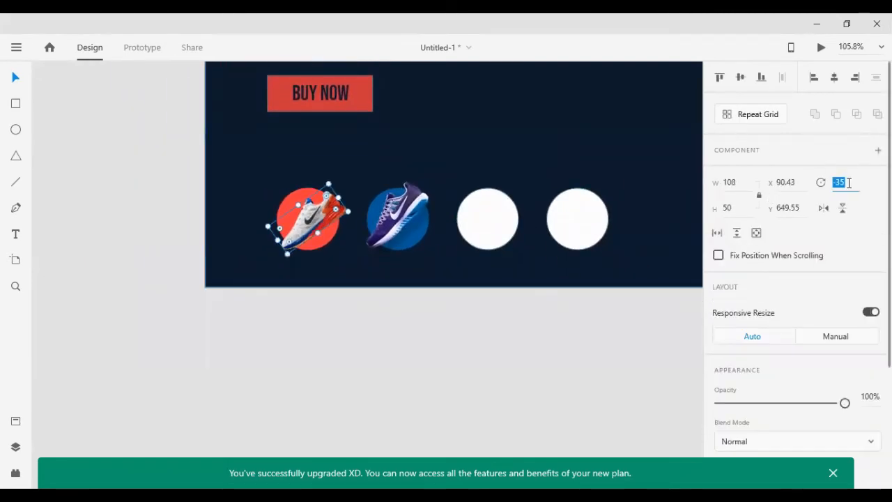
text(-32)
key(Return)
key(Down)
key(Down)
key(Down)
key(Down)
key(Down)
key(Down)
key(Down)
key(Down)
key(Down)
key(Down)
key(Down)
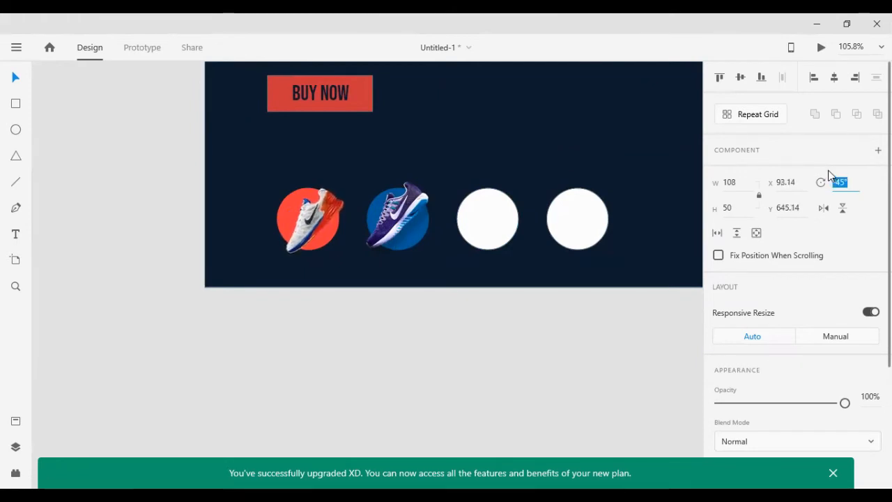
- Nudge the white-orange shoe up 2 and left 3 on the first circle, to X 90.14, Y 643.14
click(363, 325)
click(299, 227)
key(Up)
key(Up)
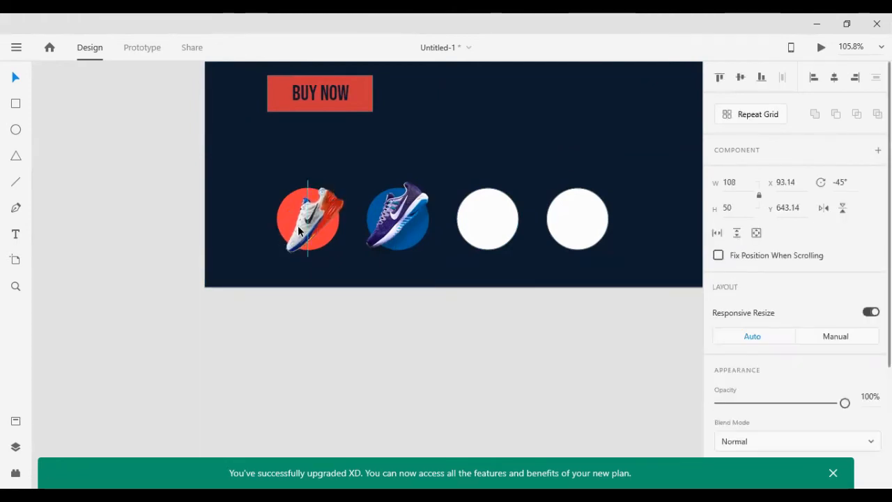
key(Left)
key(Left)
key(Left)
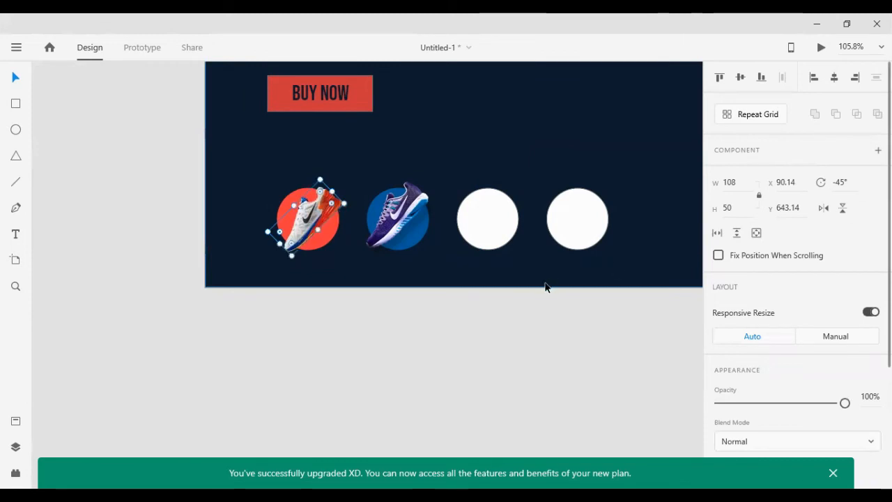
- Bring the black-green shoe over the third circle and scale it down to about 79 by 85
ctrl+scroll(544, 281, down, 5)
scroll(549, 281, down, 2)
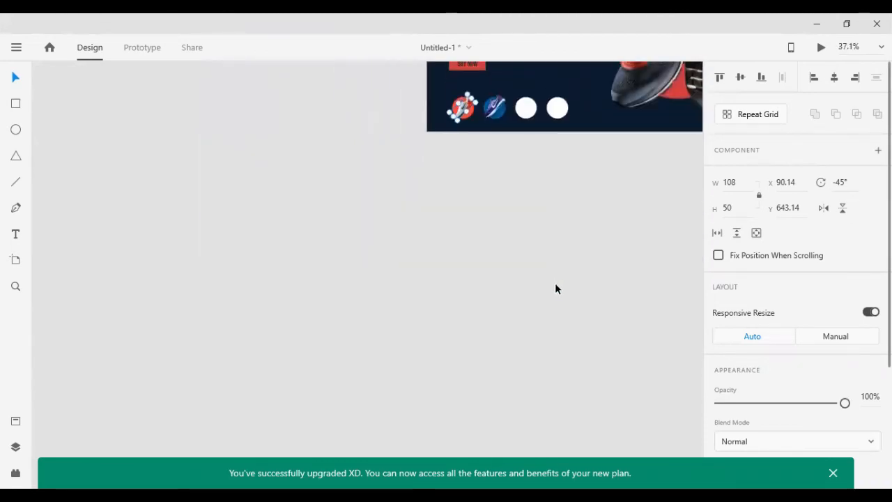
ctrl+scroll(555, 283, down, 4)
drag(643, 272, 569, 254)
ctrl+scroll(572, 282, up, 5)
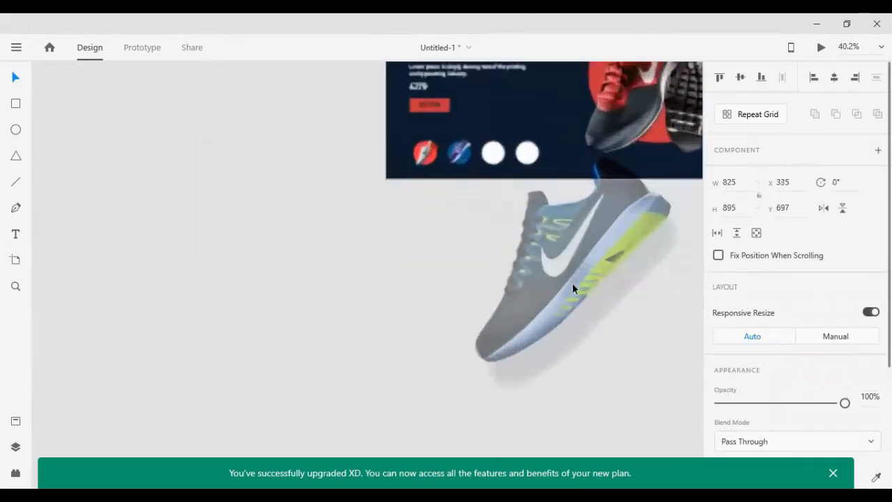
ctrl+scroll(573, 286, up, 1)
drag(573, 285, 484, 233)
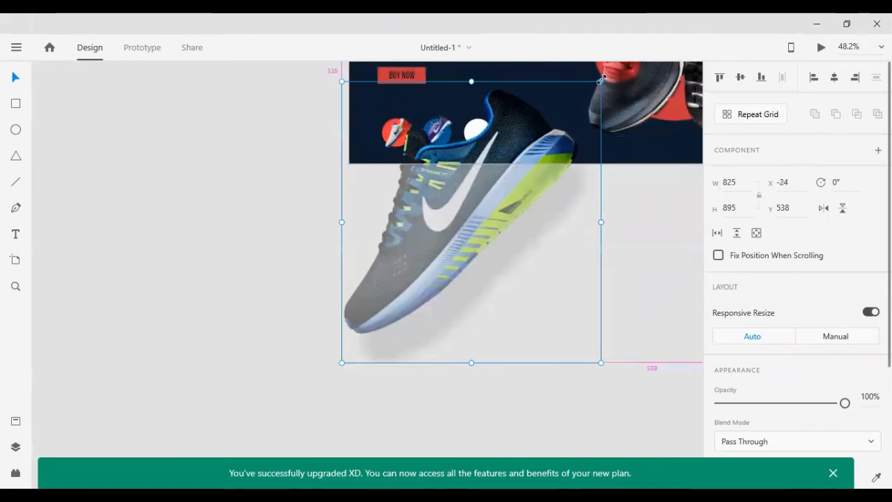
drag(601, 82, 483, 193)
drag(471, 222, 477, 133)
ctrl+scroll(478, 136, up, 7)
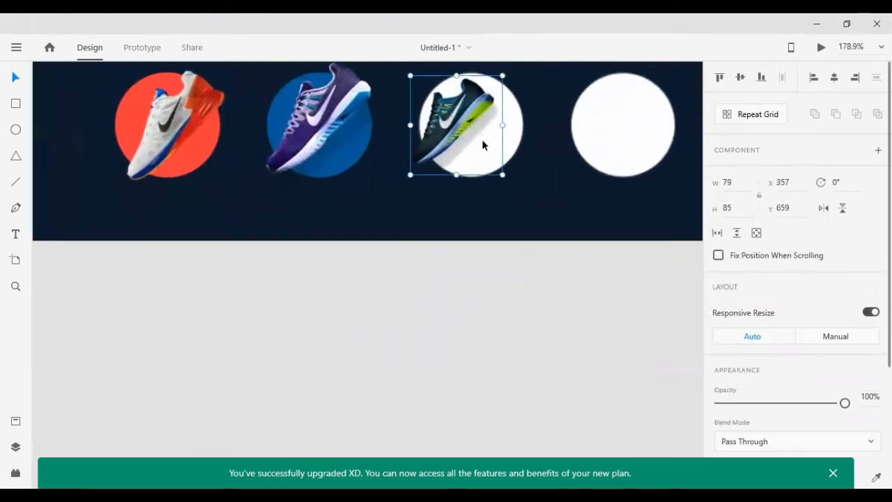
- Fill the third circle with the lime green sampled from the shoe's sole
click(524, 132)
scroll(836, 368, down, 5)
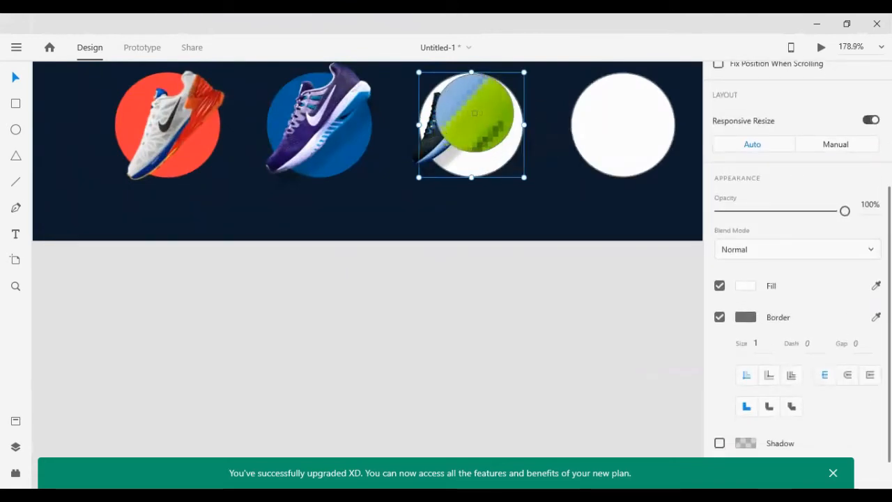
click(476, 114)
click(468, 221)
- Center the black-green shoe on the third circle and enlarge it to about 101 by 109
mouse_move(457, 120)
mouse_down()
mouse_move(479, 123)
mouse_move(472, 117)
mouse_up()
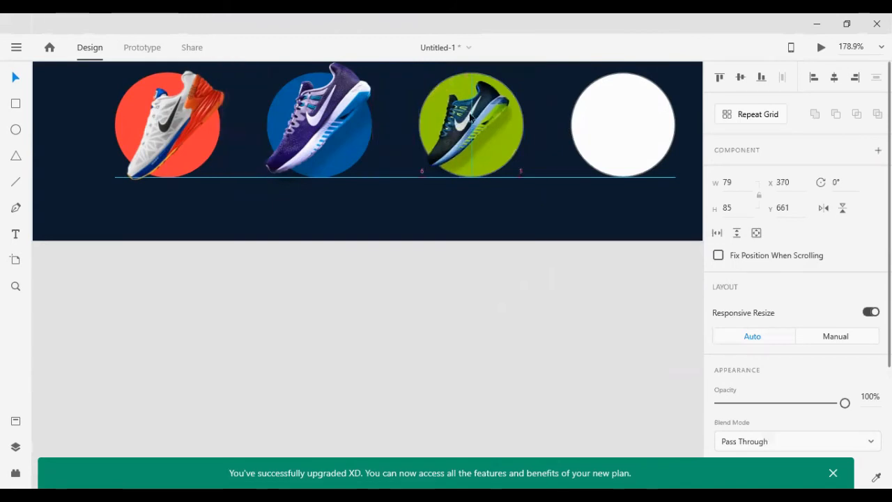
mouse_move(518, 77)
mouse_down()
mouse_move(531, 68)
mouse_move(526, 91)
mouse_up()
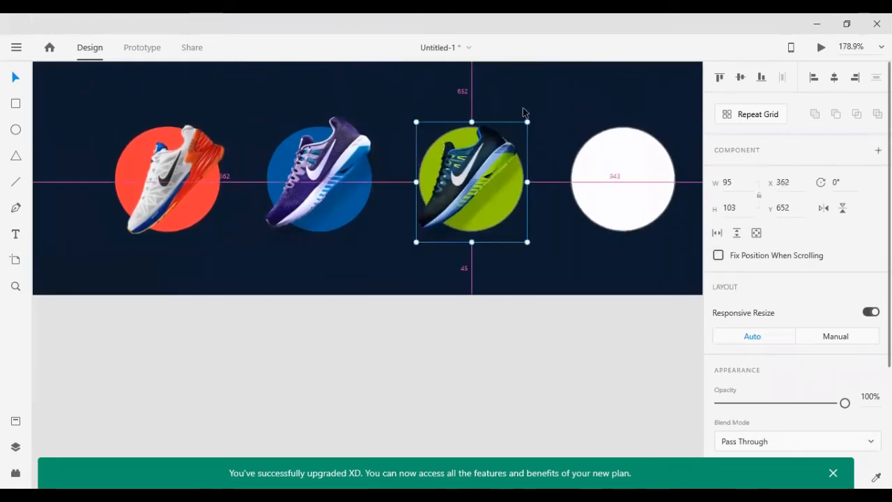
mouse_move(458, 173)
mouse_down()
mouse_move(471, 166)
mouse_move(467, 173)
mouse_up()
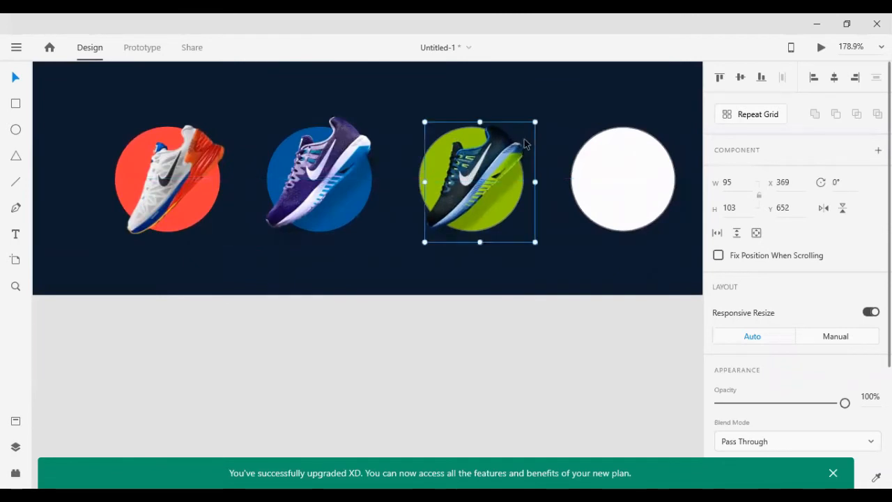
drag(534, 124, 539, 118)
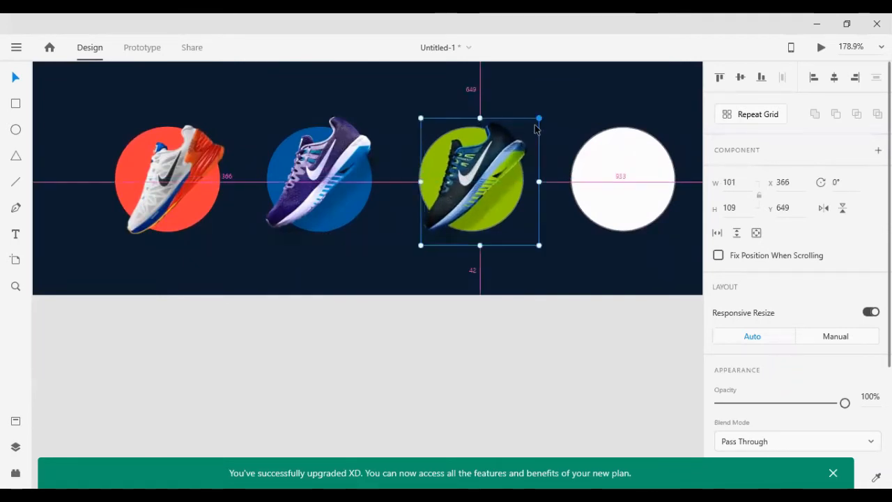
drag(449, 159, 479, 180)
- Remove the border from the lime-green third circle
click(497, 186)
scroll(719, 320, down, 3)
click(720, 317)
click(507, 257)
click(430, 321)
- Pull the duplicate large blue shoe away from the one beneath it and delete it
scroll(434, 319, down, 12)
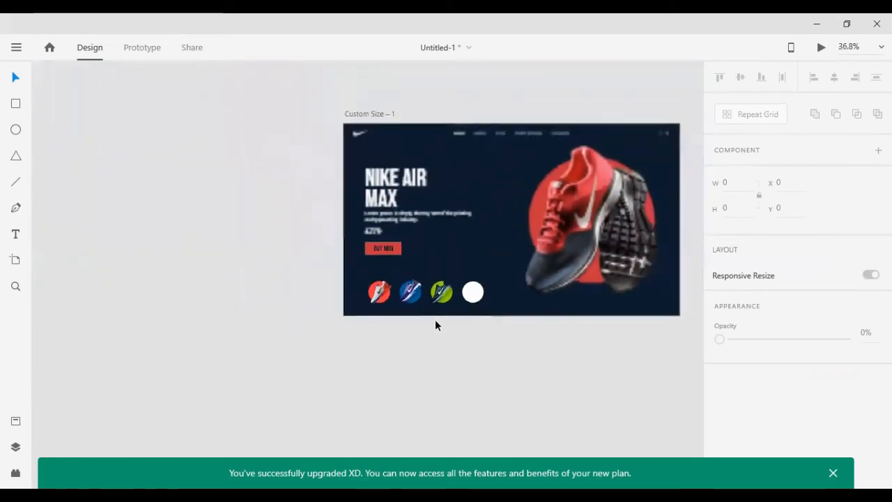
scroll(435, 319, down, 2)
scroll(544, 321, down, 3)
scroll(553, 332, down, 8)
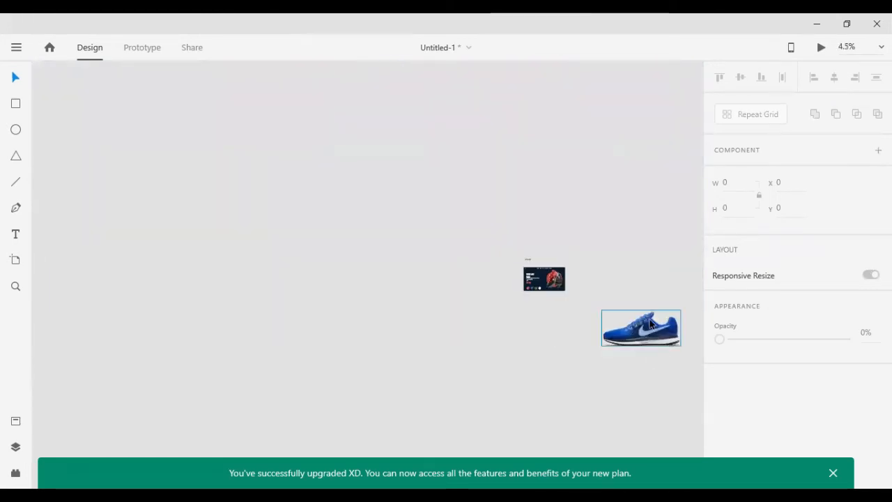
click(573, 301)
drag(573, 301, 572, 300)
scroll(573, 299, up, 7)
drag(549, 337, 471, 267)
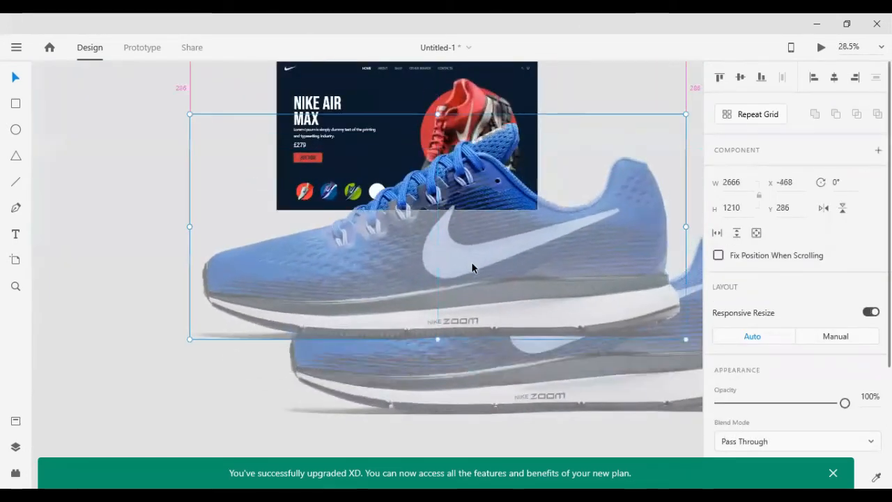
key(Delete)
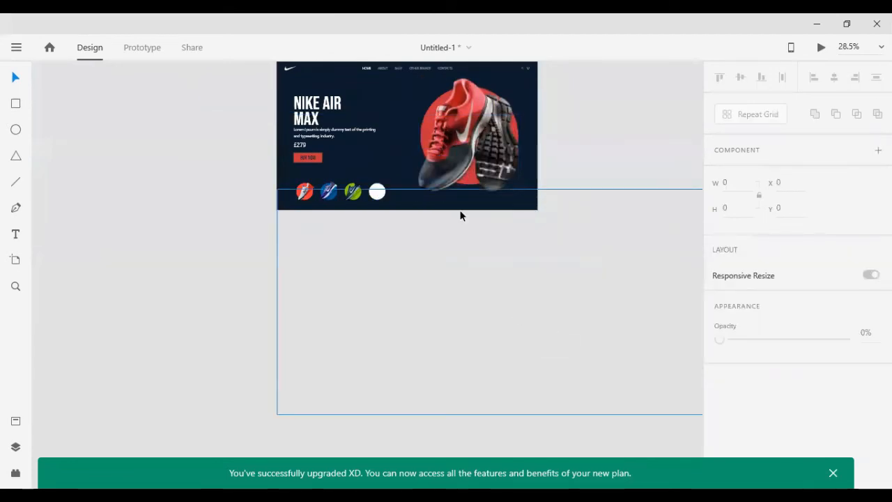
- Scale the remaining blue shoe down to about 234 by 106 and place it over the fourth circle
drag(459, 209, 456, 264)
drag(577, 322, 443, 257)
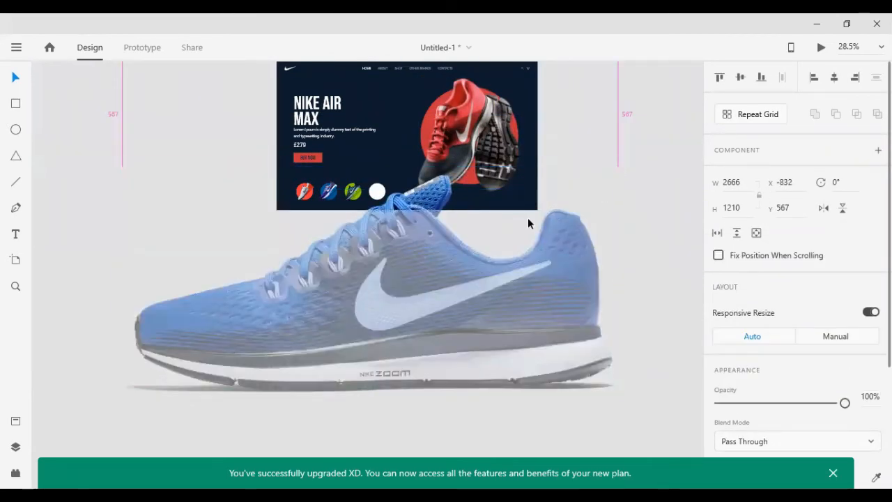
drag(591, 182, 449, 267)
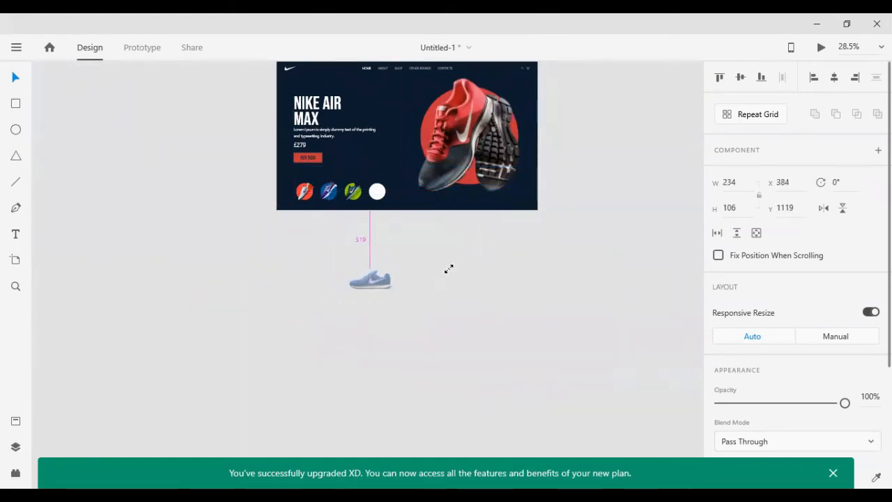
drag(369, 277, 383, 194)
- Rotate the blue shoe to -45° and shift it over the fourth circle to about X 419, Y 586
scroll(382, 197, up, 5)
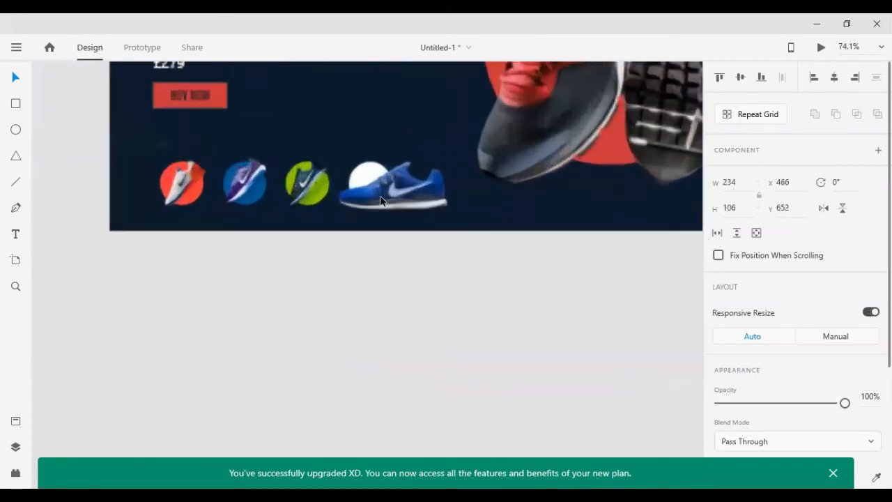
click(836, 184)
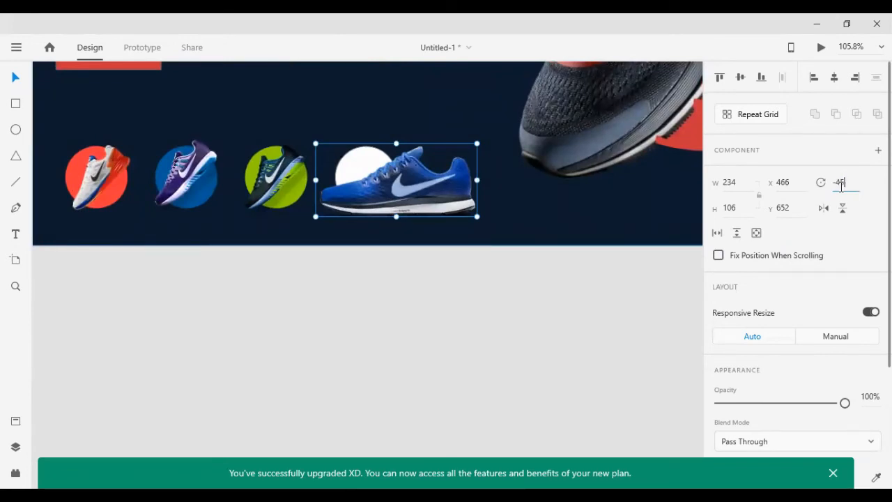
text(-45)
key(Return)
drag(382, 184, 350, 186)
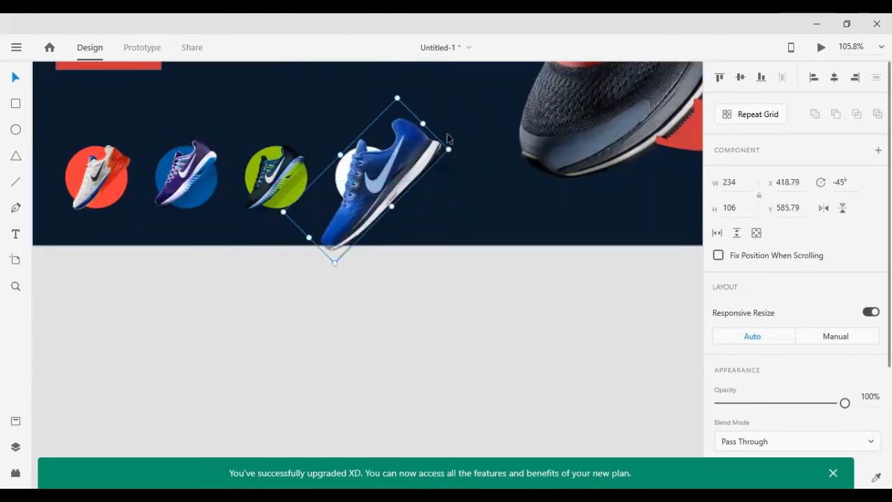
- Scale the blue shoe down to the fourth circle's size, center it there and select the circle
key(alt)
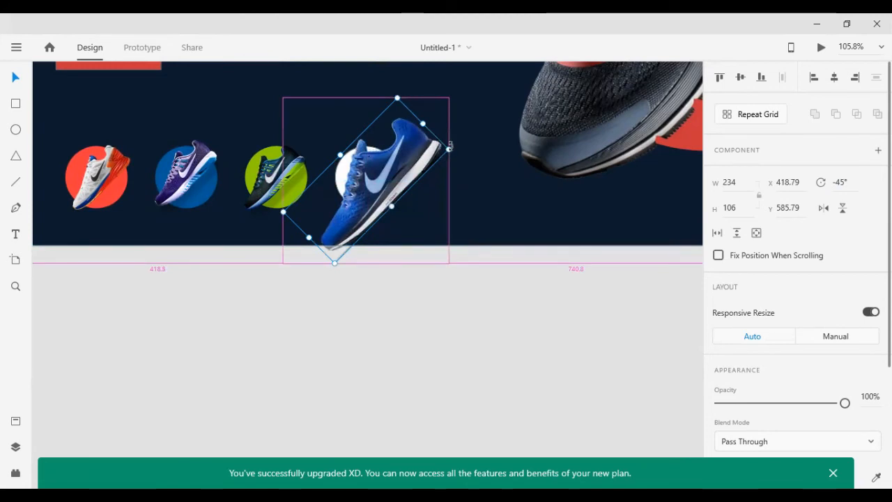
drag(447, 148, 417, 152)
click(359, 254)
drag(369, 202, 390, 166)
scroll(369, 180, up, 2)
click(395, 192)
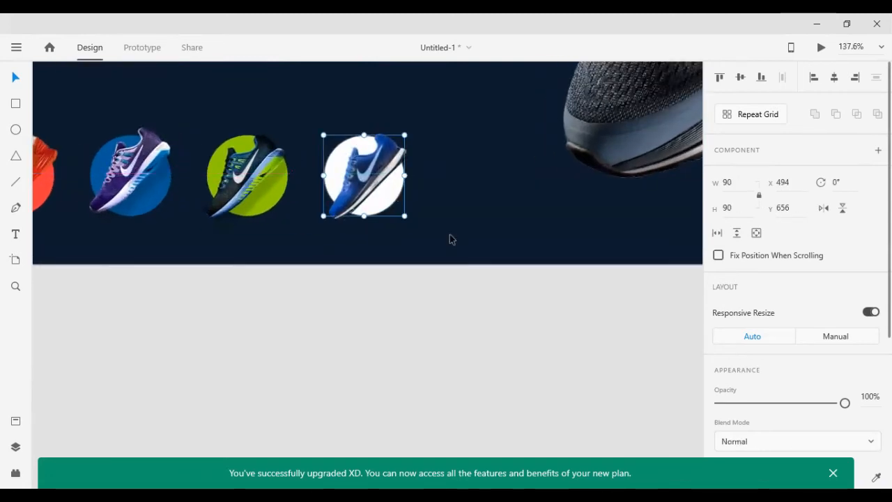
- Remove the fourth circle's border and fill it with a muted dark blue sampled from the blue shoe
scroll(819, 352, down, 2)
scroll(818, 352, down, 1)
click(720, 383)
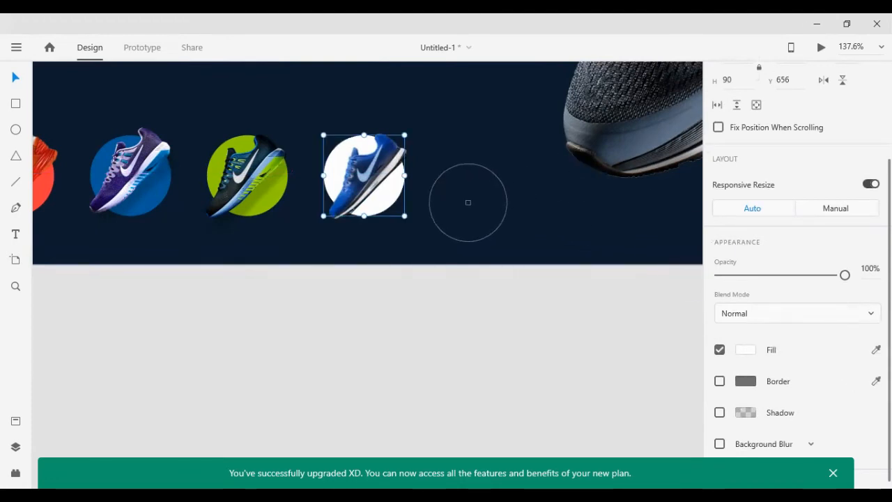
click(388, 164)
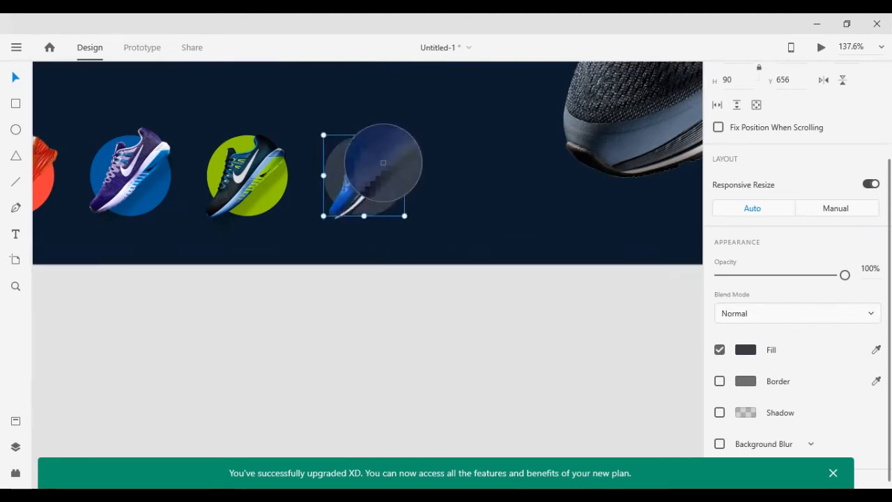
click(380, 164)
click(263, 315)
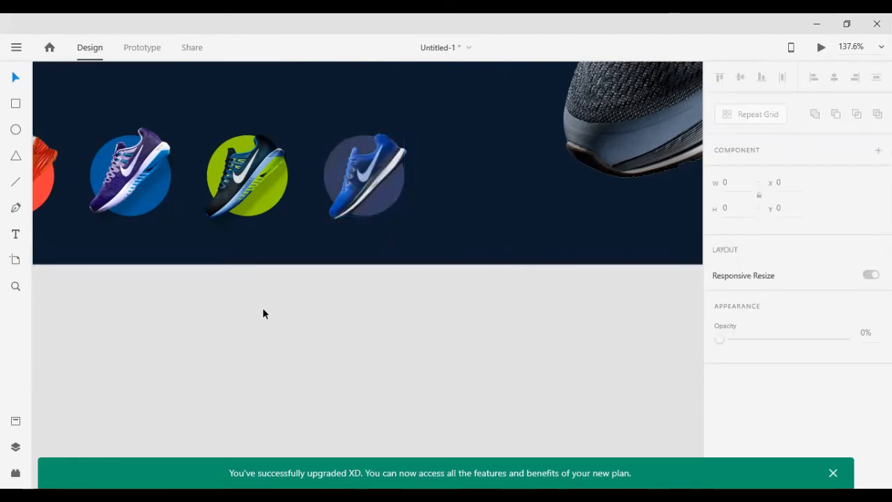
- Group each of the four coloured circles with the small shoe on it, making four separate groups
scroll(261, 309, down, 10)
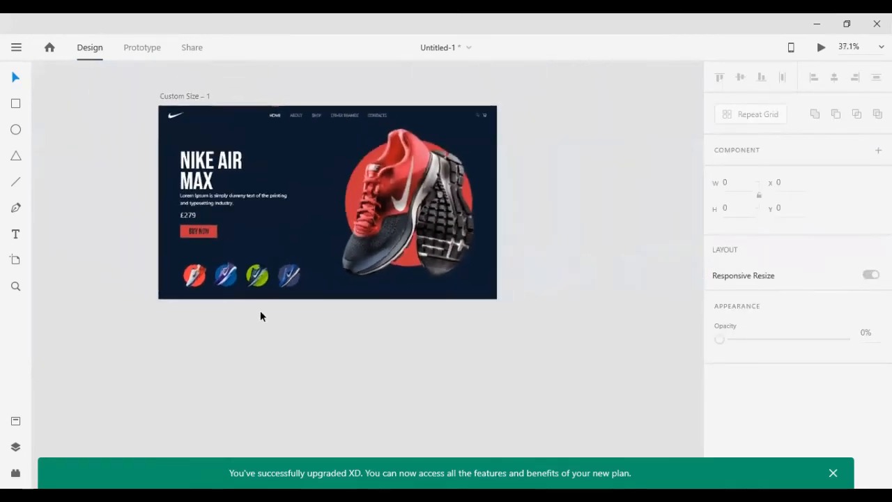
scroll(207, 306, up, 8)
drag(151, 329, 179, 222)
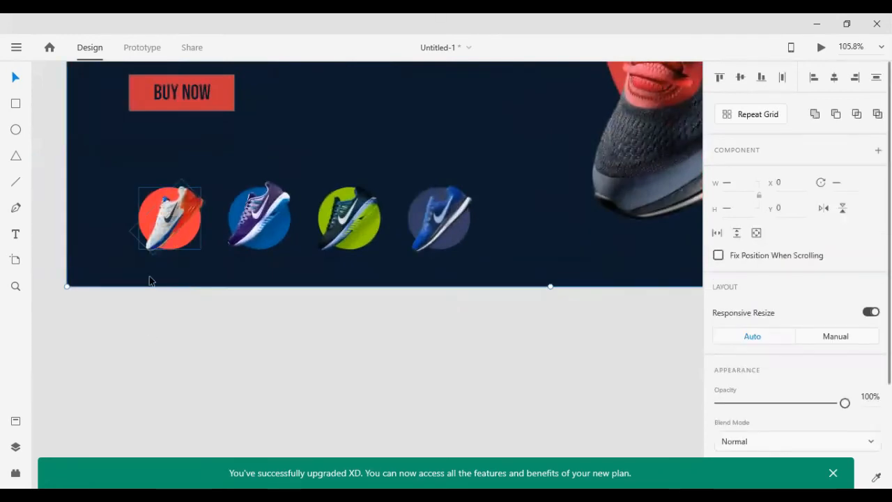
click(258, 301)
drag(222, 270, 223, 268)
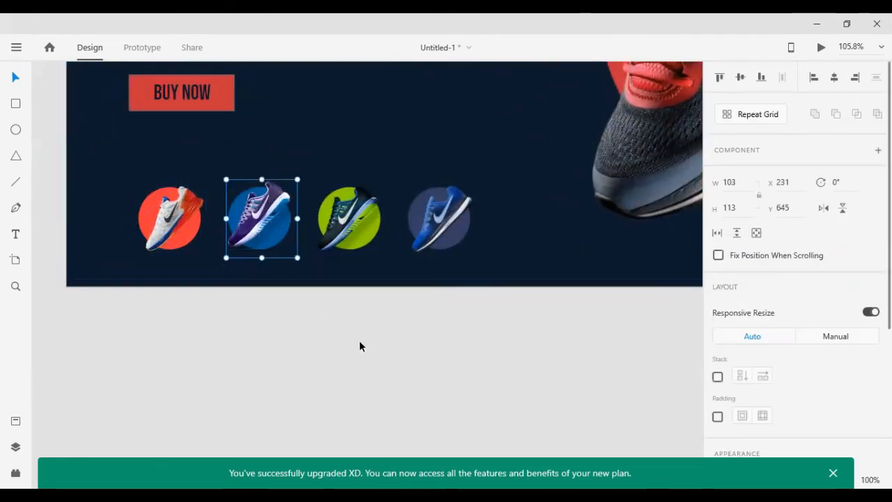
drag(359, 340, 358, 160)
drag(465, 324, 490, 245)
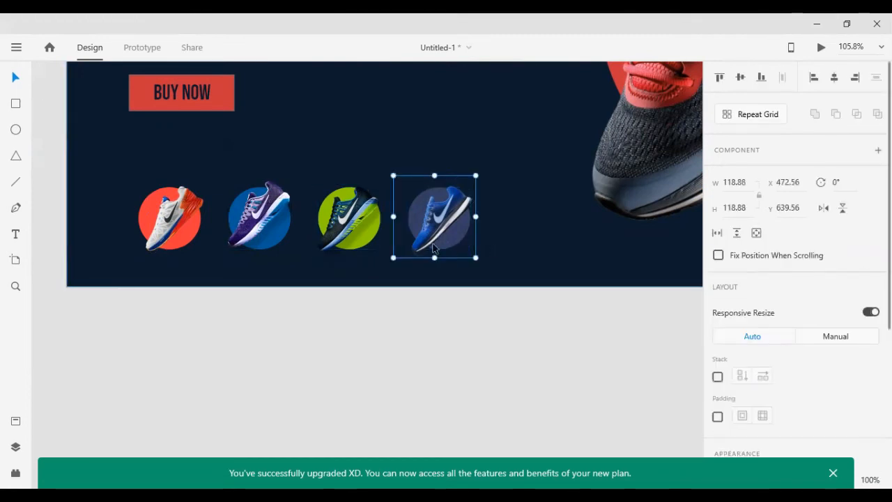
- Try to distribute the four shoe-and-circle groups evenly in the horizontal direction
click(187, 223)
shift+click(255, 223)
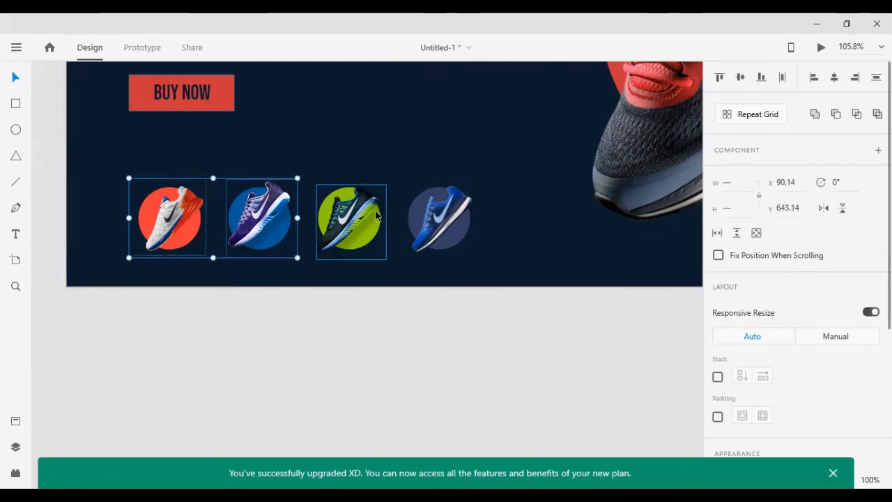
shift+click(349, 220)
shift+click(439, 213)
click(782, 78)
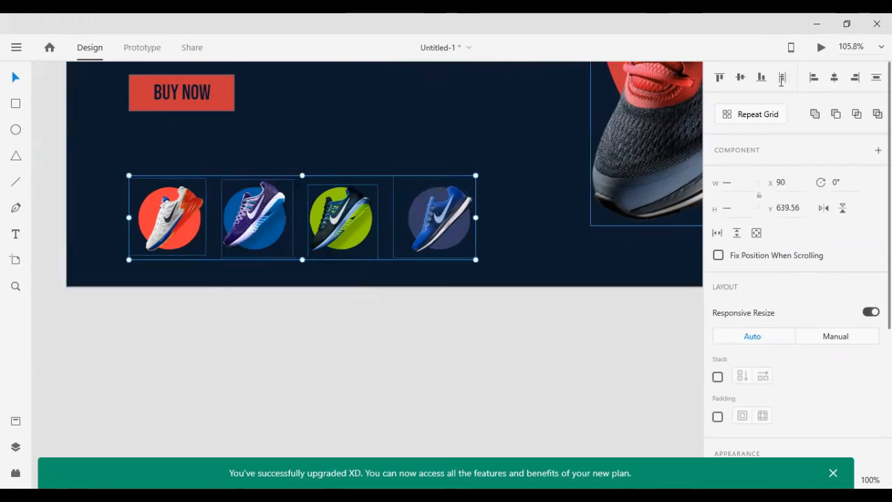
click(367, 319)
- Shift the purple shoe group horizontally to X 231 to space it from the red circle's group
drag(148, 327, 282, 286)
click(273, 239)
key(Left)
key(Left)
key(Left)
key(Left)
key(Left)
key(Left)
key(Left)
key(Left)
key(Left)
key(Left)
key(Left)
key(Left)
key(Left)
key(Left)
key(Left)
key(Left)
key(Left)
key(Left)
key(Left)
key(Left)
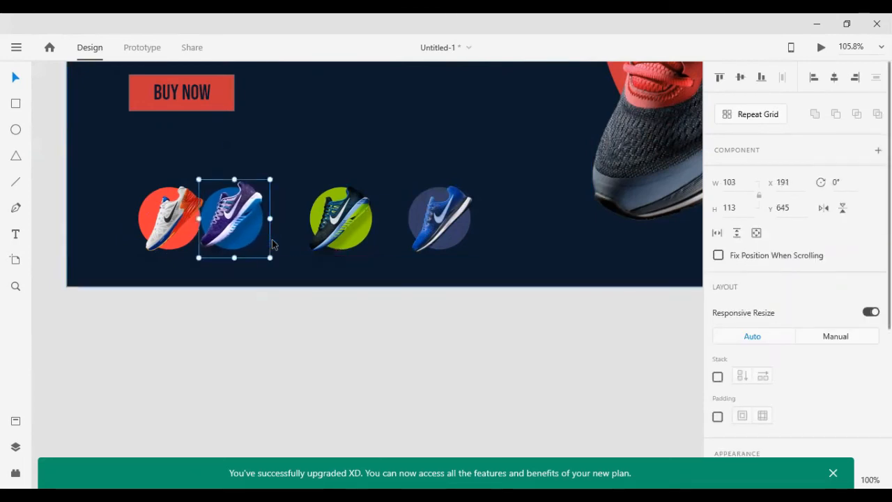
key(Right)
key(Right)
key(Right)
key(Right)
key(Right)
key(Right)
key(Right)
key(Right)
key(Right)
key(Right)
key(Right)
key(Right)
key(Right)
key(Right)
key(Right)
key(Right)
key(Right)
key(Right)
key(Right)
key(Right)
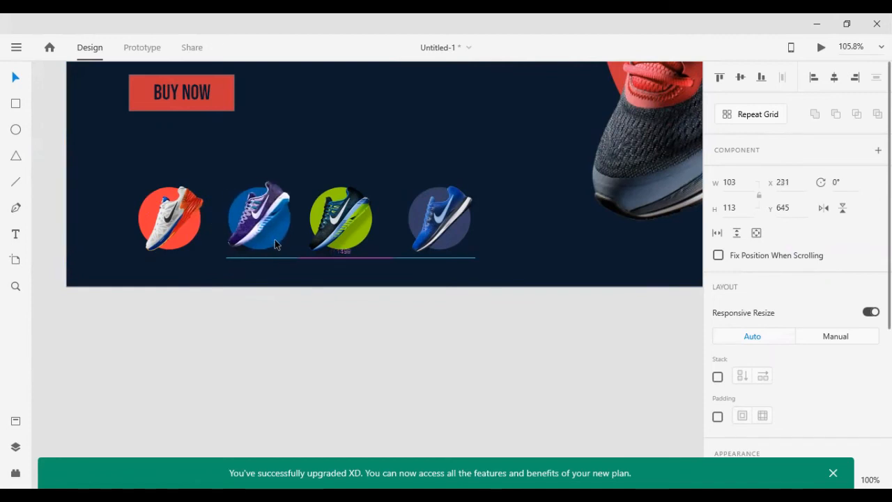
- Shift the green circle's shoe group horizontally to X 361 to match the row's spacing
click(352, 238)
key(Left)
key(Left)
key(Left)
key(Left)
key(Left)
key(Left)
key(Left)
key(Left)
key(Left)
key(Left)
key(Left)
key(Left)
key(Left)
key(Left)
key(Left)
key(Left)
key(Left)
key(Left)
key(Left)
key(Left)
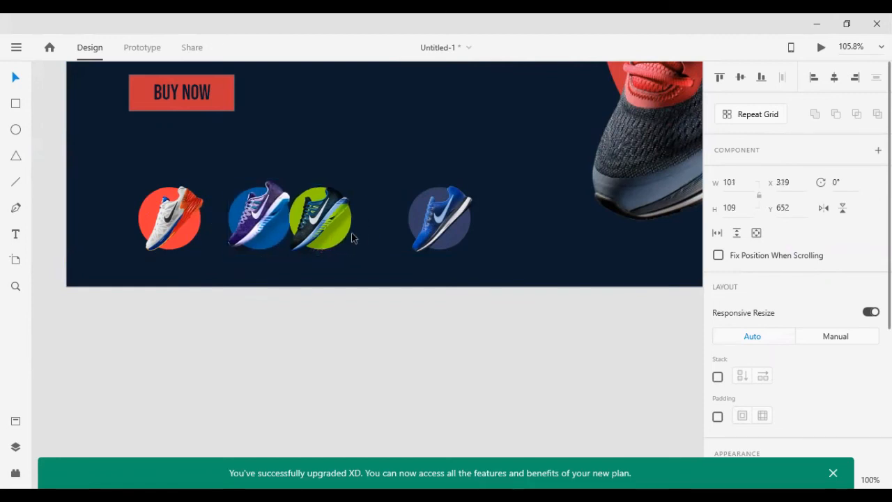
key(Right)
key(Right)
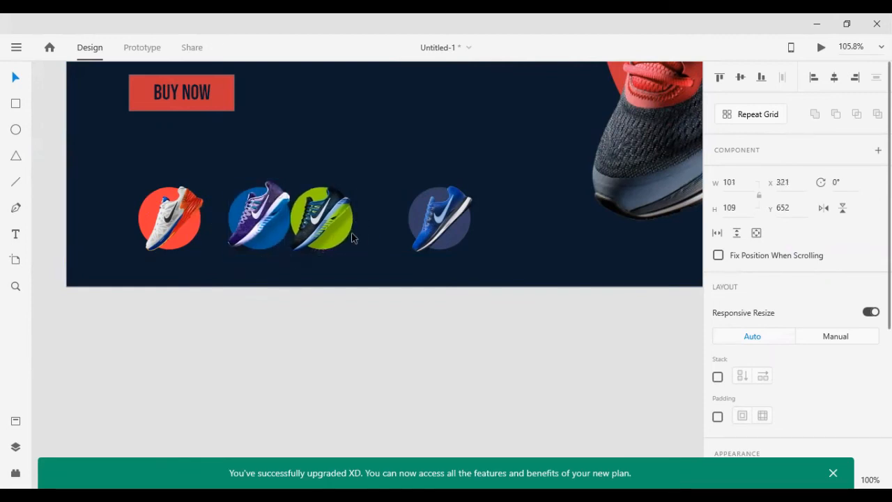
key(Right)
key(Right)
key(Right)
key(Right)
key(Right)
key(Right)
key(Right)
key(Right)
key(Right)
key(Right)
key(Right)
key(Right)
key(Right)
key(Right)
key(Right)
key(Right)
key(Right)
key(Right)
key(Right)
key(Right)
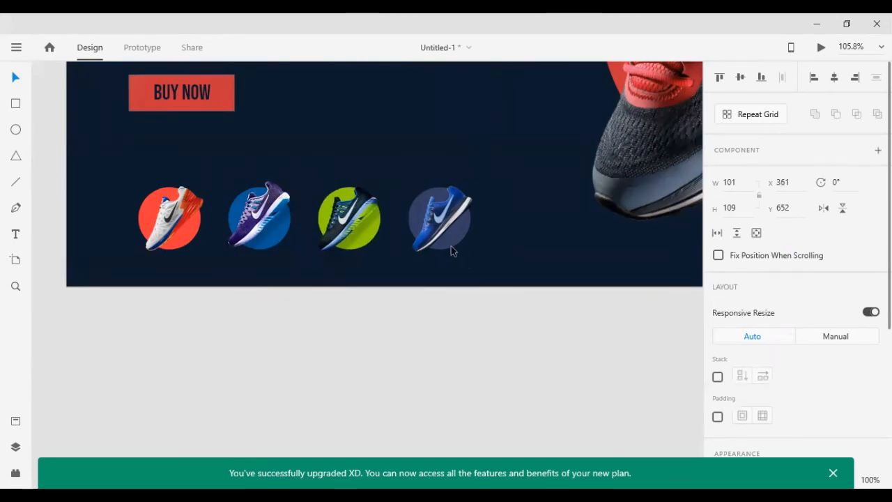
- Shift the fourth group with the blue shoe horizontally to X 474, keeping it at Y 639.56
drag(450, 249, 435, 242)
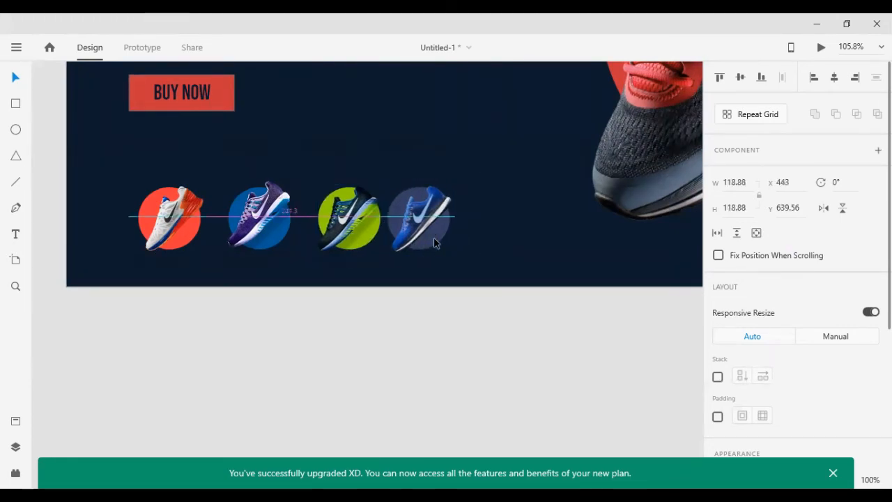
key(Left)
key(Left)
key(Left)
key(Left)
key(Left)
key(Left)
key(Left)
key(Left)
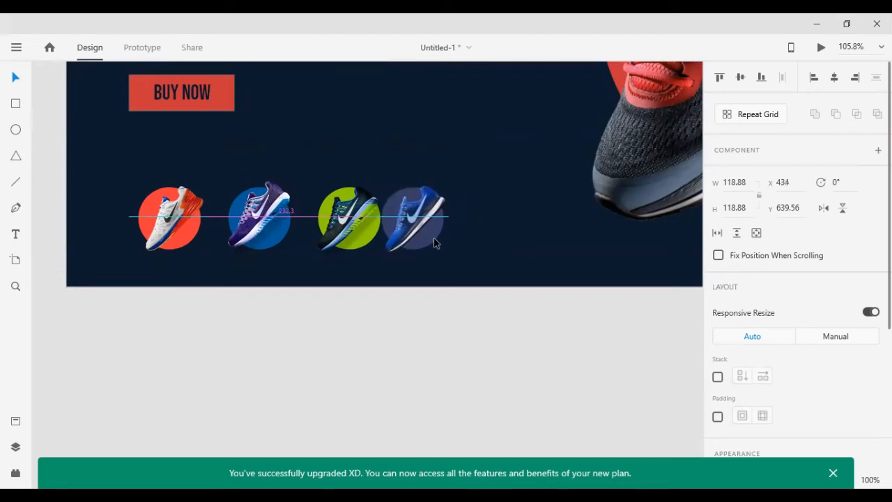
key(Right)
key(Right)
key(Right)
key(Right)
key(Right)
key(Right)
key(Right)
key(Right)
key(Right)
key(Right)
key(Right)
key(Right)
key(Right)
key(Right)
key(Right)
key(Right)
key(Right)
key(Right)
key(Right)
key(Right)
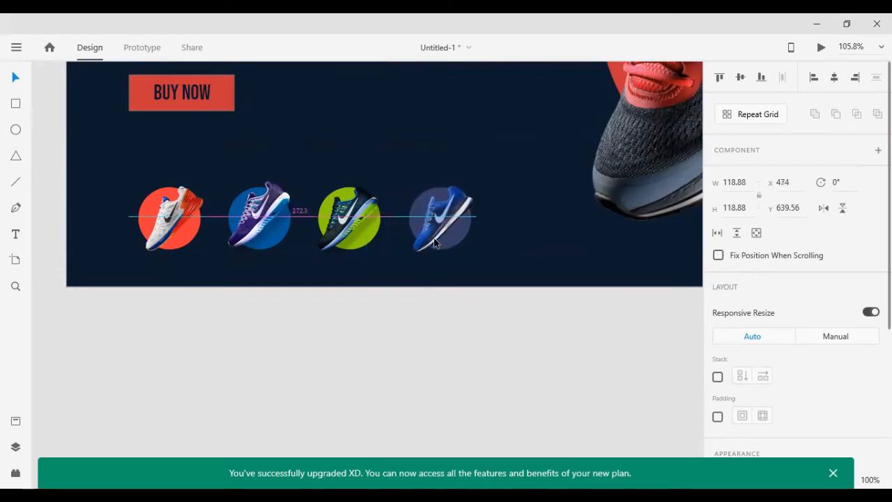
- Select all four shoe groups and shift the whole row left to X 70, under the BUY NOW button
shift+click(351, 238)
shift+click(291, 239)
shift+click(183, 242)
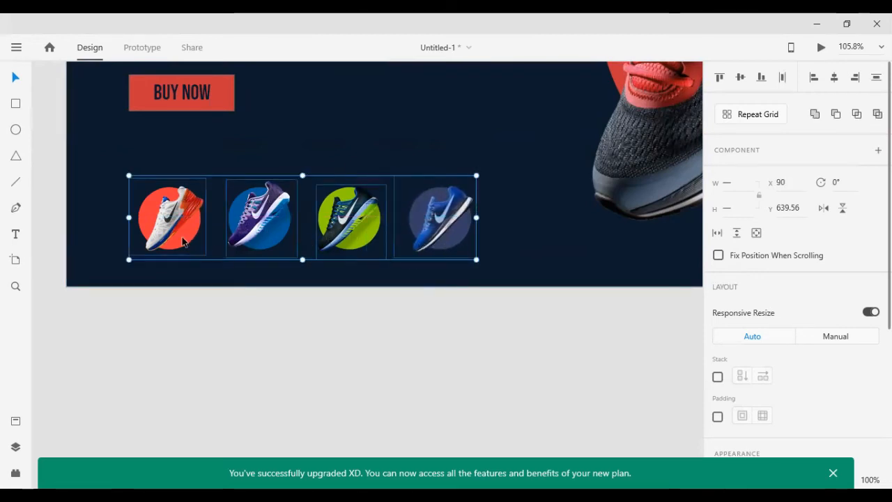
key(Left)
key(Left)
key(Left)
key(Left)
key(Left)
key(Left)
key(Left)
key(Left)
key(Left)
key(Left)
key(Left)
key(Left)
key(Left)
key(Left)
key(Left)
key(Left)
key(Left)
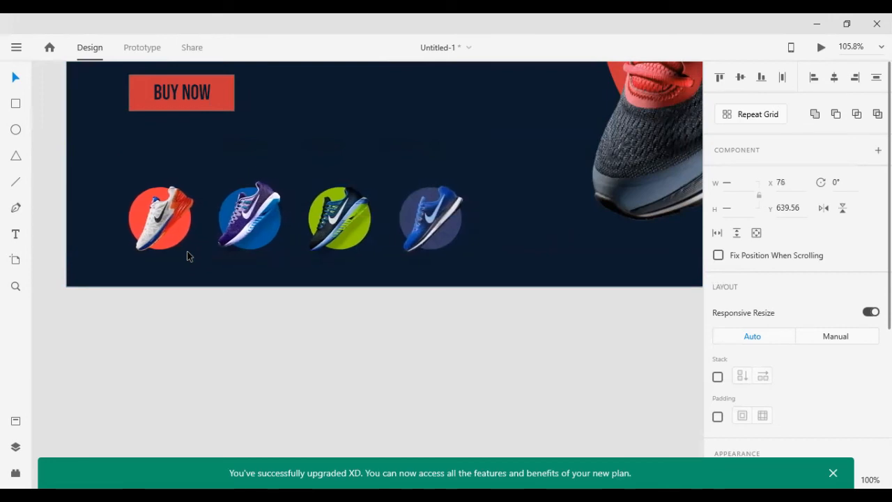
key(Left)
key(Left)
key(Left)
key(Left)
key(Right)
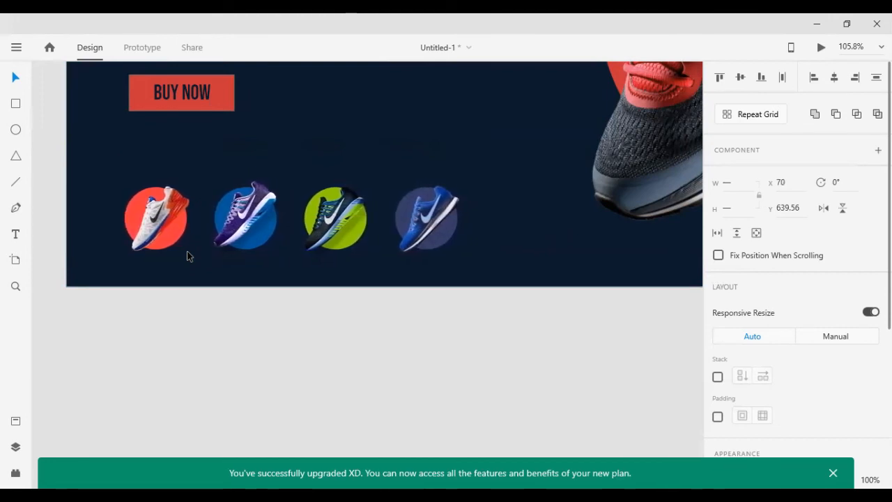
- Shift the row of four shoe groups horizontally to X 83, keeping it at Y 639.56
key(Right)
key(Right)
key(Right)
key(Right)
key(Right)
key(Right)
key(Right)
key(Right)
key(Right)
key(Right)
key(Right)
key(Right)
key(Right)
key(Right)
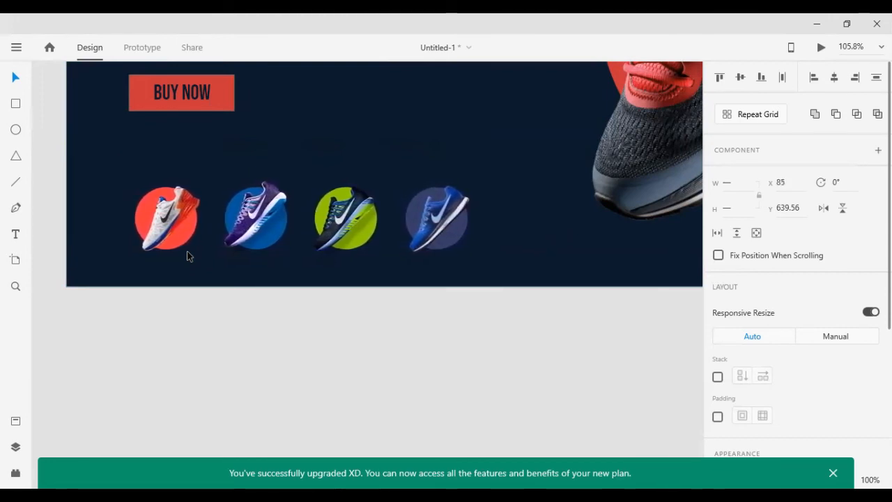
key(Left)
key(Left)
key(Left)
key(Left)
key(Left)
key(Left)
key(Left)
key(Left)
key(Left)
key(Left)
key(Left)
key(Left)
key(Left)
key(Left)
key(Left)
key(Left)
key(Left)
key(Left)
key(Left)
key(Left)
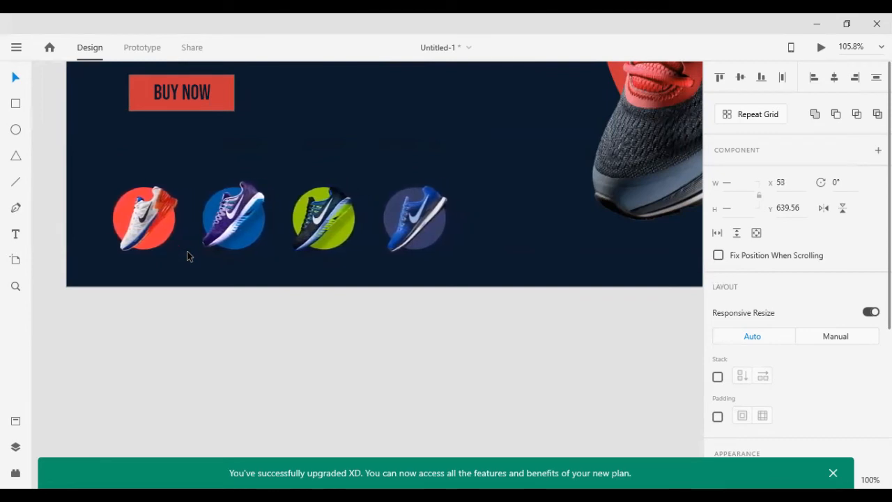
key(Left)
key(Left)
key(Left)
key(Left)
key(Left)
key(Left)
key(Left)
key(Left)
key(Left)
key(Left)
key(Left)
key(Left)
key(Left)
key(Left)
key(Left)
key(Left)
key(Left)
key(Left)
key(Left)
key(Left)
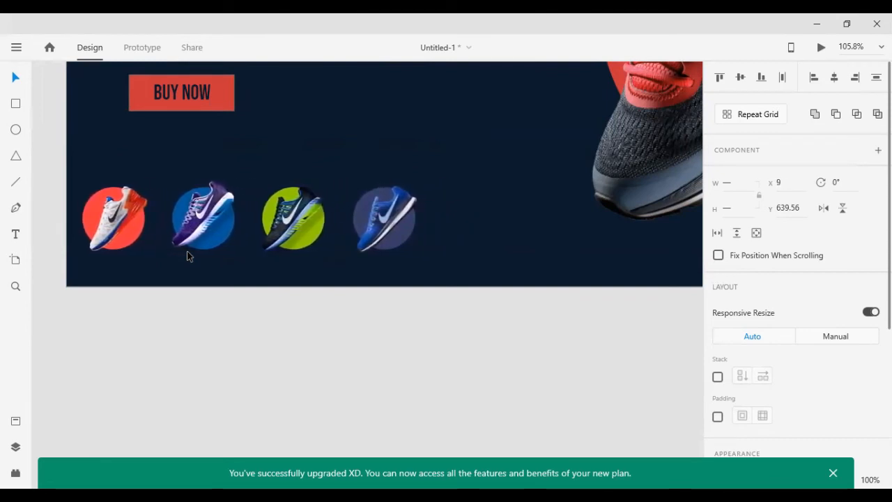
key(Right)
key(Right)
key(Right)
key(Right)
key(Right)
key(Right)
key(Right)
key(Right)
key(Right)
key(Right)
key(Right)
key(Right)
key(Right)
key(Right)
key(Right)
key(Right)
key(Right)
key(Right)
key(Right)
key(Right)
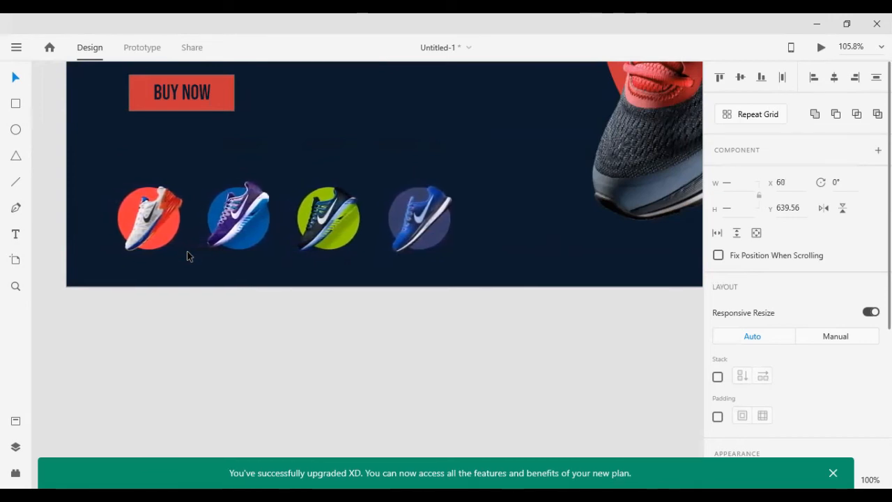
key(Right)
key(Right)
key(Right)
key(Right)
key(Right)
key(Right)
key(Right)
key(Right)
key(Right)
key(Right)
key(Right)
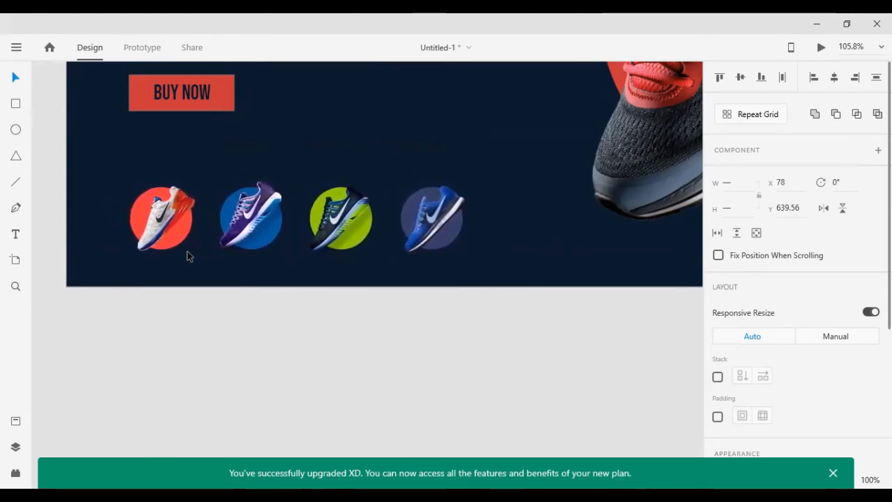
key(Right)
key(Right)
scroll(111, 271, up, 1)
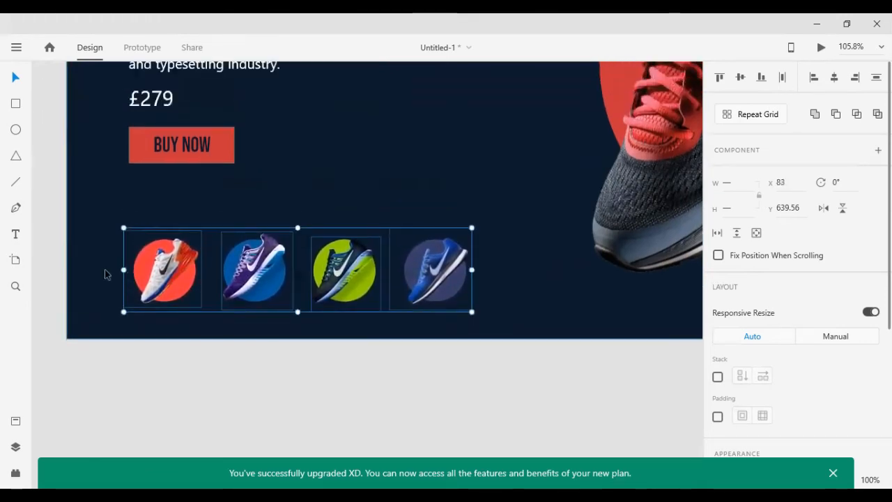
- Add a vertical guide at X 90 along the BUY NOW button's left edge and nudge the shoe row left towards it, to about X 79
drag(62, 254, 123, 264)
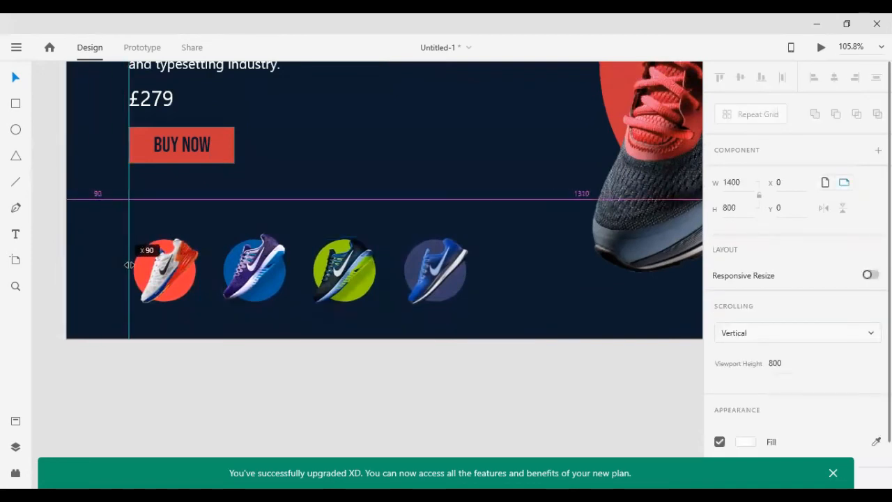
click(168, 279)
key(Left)
key(Left)
key(Left)
key(Left)
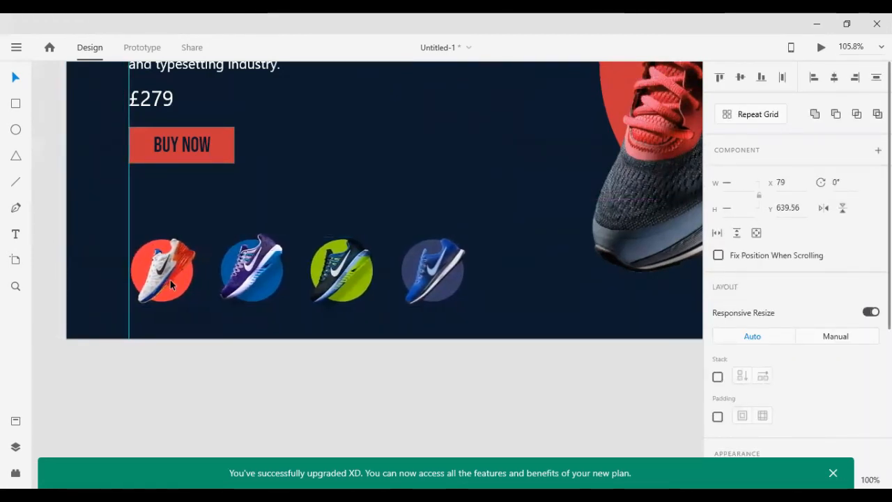
click(89, 317)
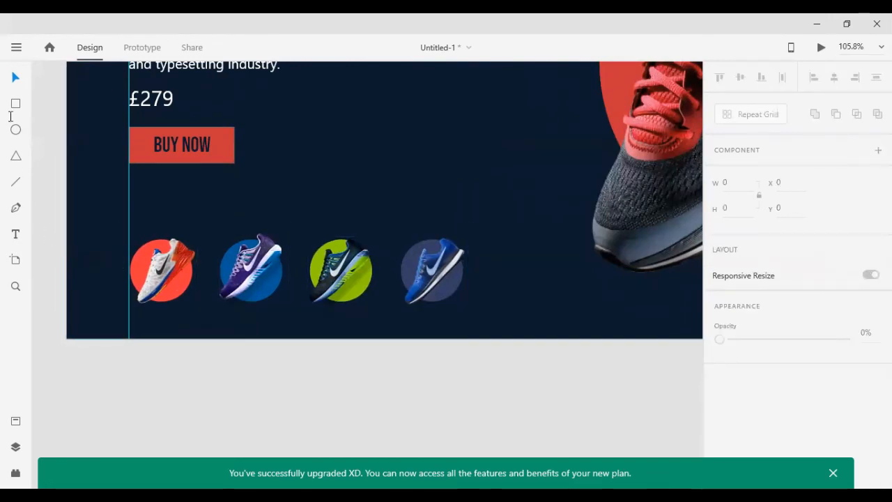
- Draw a 40 by 40 circle, delete the stray ellipse, and place the circle in the margin beside the red circle
mouse_move(93, 268)
mouse_down()
mouse_move(116, 285)
mouse_move(104, 310)
mouse_move(129, 335)
mouse_up()
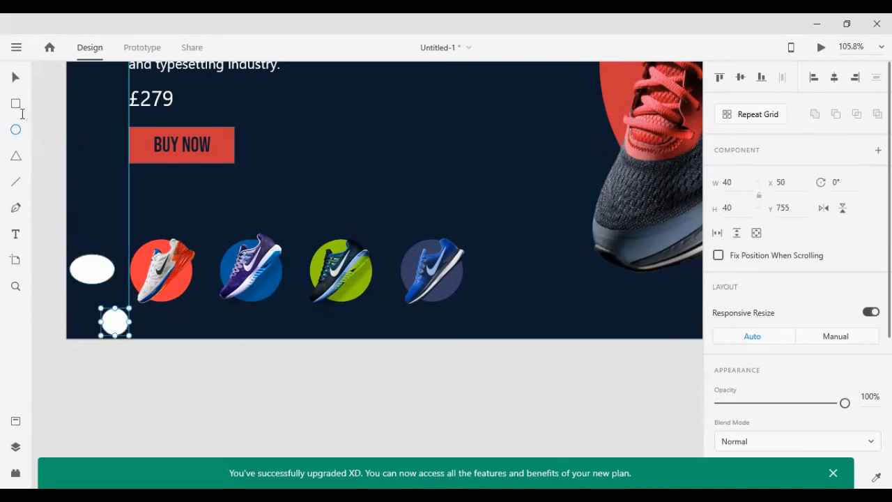
click(80, 272)
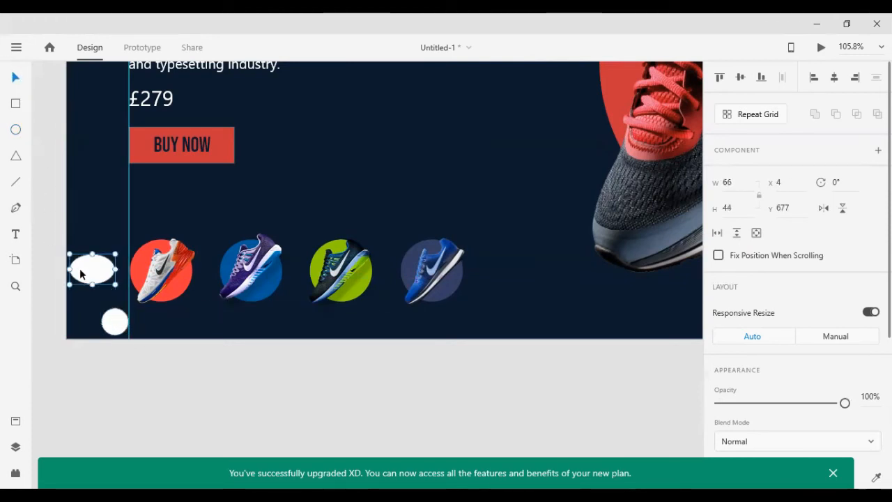
key(Delete)
click(103, 319)
drag(106, 325, 78, 272)
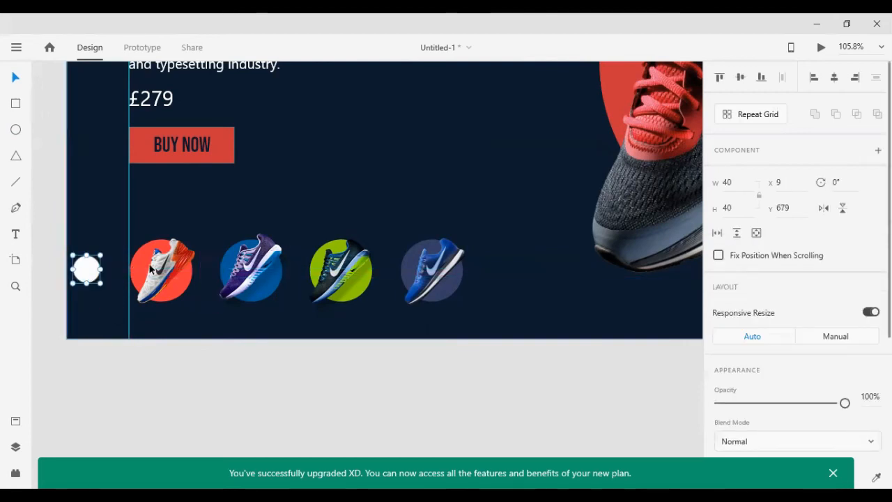
- Align the small white circle and the red circle's shoe group on their vertical middles
shift+click(160, 270)
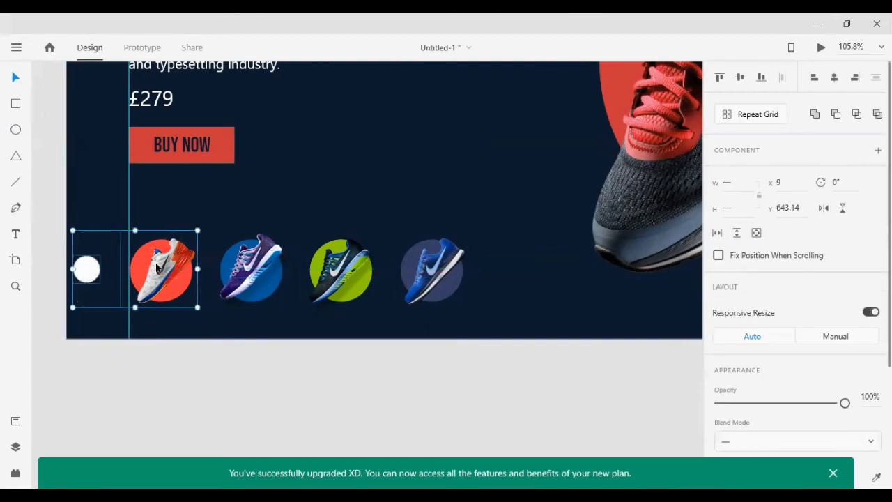
click(742, 77)
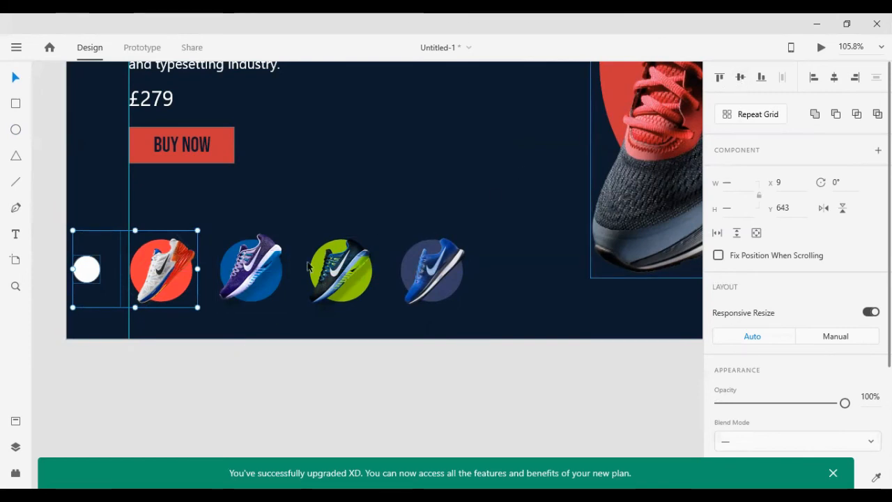
click(80, 340)
- Shift the small white circle horizontally to X 23, keeping it at Y 679
click(82, 271)
drag(84, 270, 84, 270)
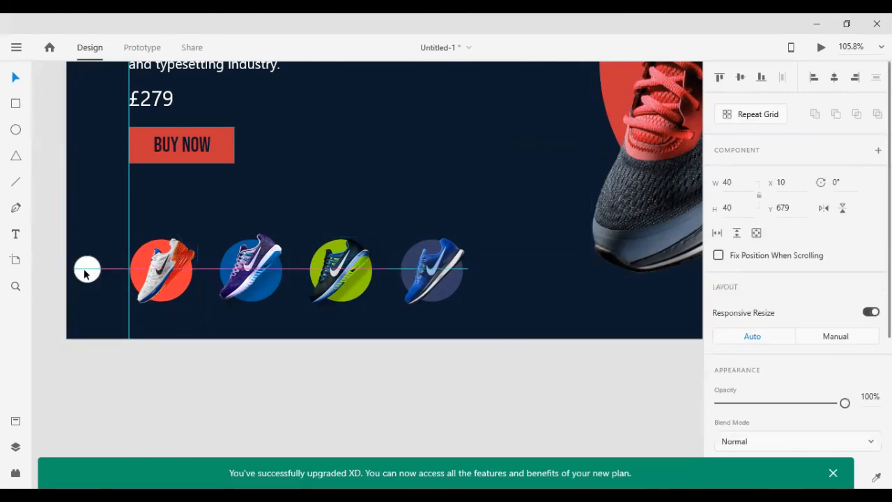
key(Right)
key(Right)
key(Right)
key(Right)
key(Right)
key(Right)
key(Right)
key(Right)
key(Right)
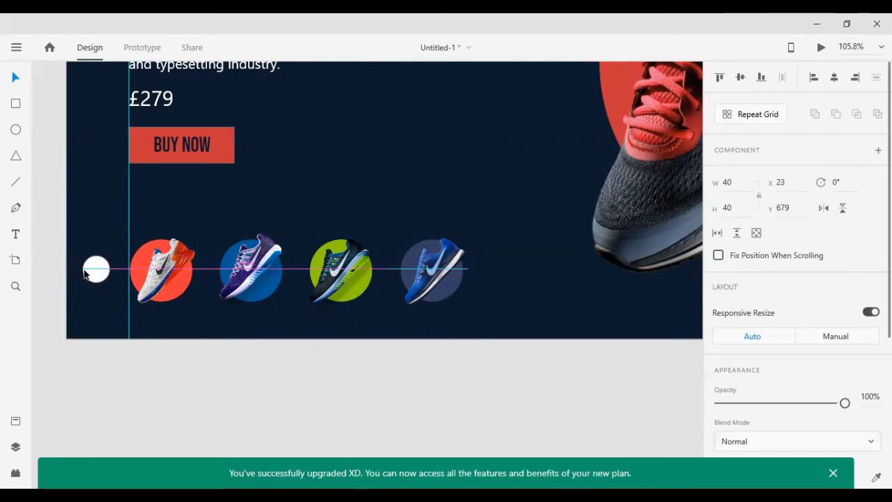
- Remove the small circle's fill so that only its border is drawn
scroll(679, 292, up, 2)
scroll(680, 293, down, 3)
scroll(743, 338, down, 5)
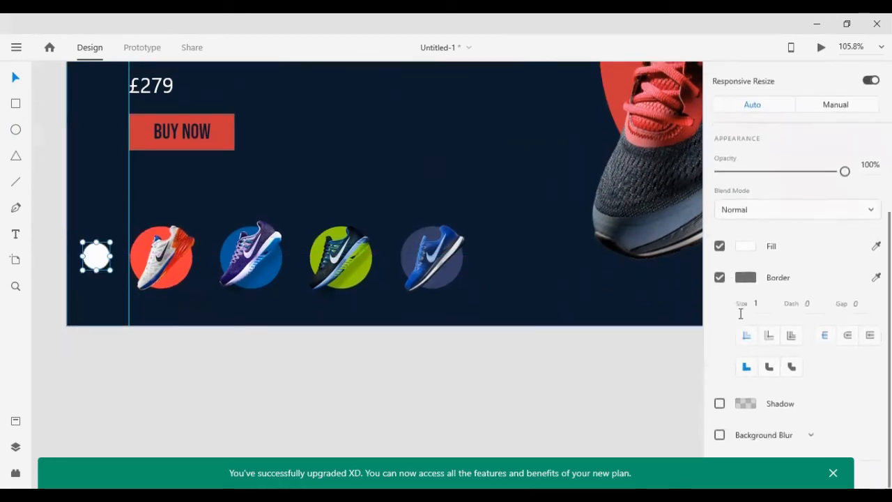
click(720, 245)
click(119, 383)
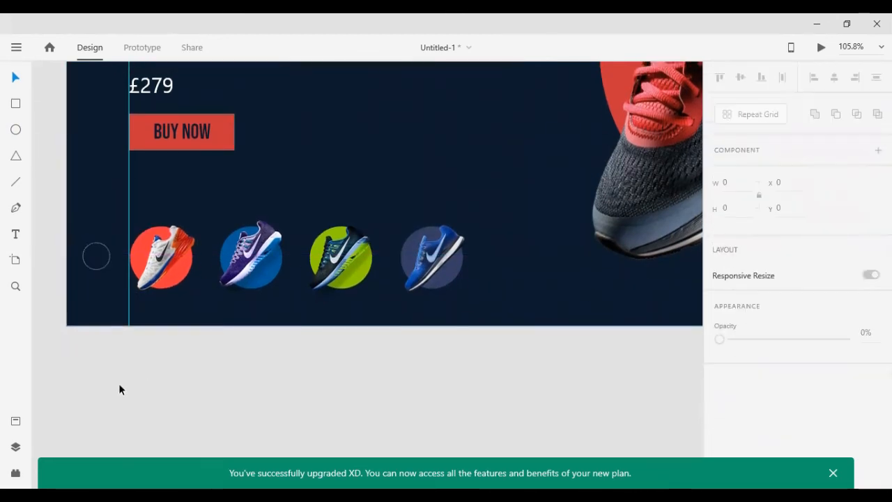
- Duplicate the outlined circle and shift the copy horizontally to X 610, Y 679, past the blue shoe at the row's far end
click(96, 270)
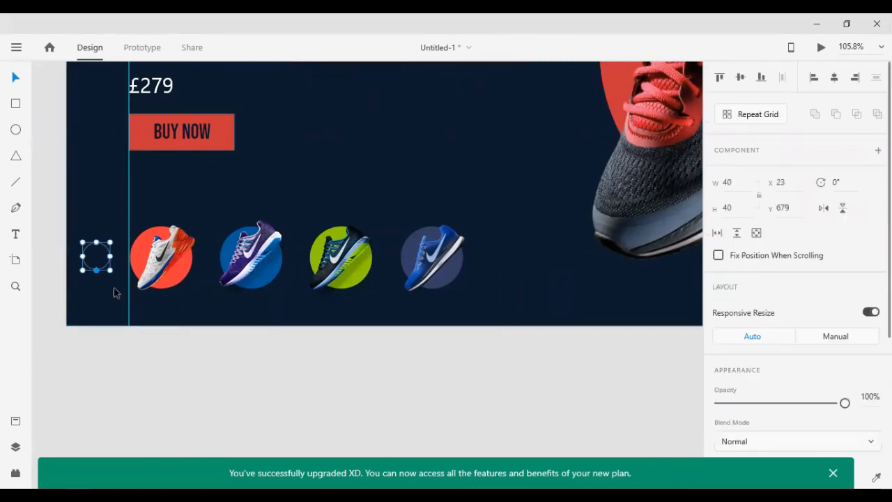
key(ctrl+d)
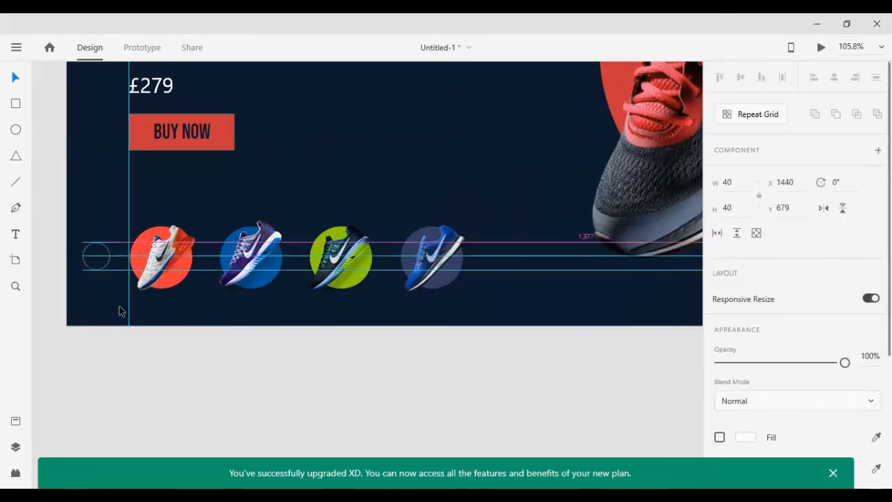
key(shift+Left)
key(shift+Left)
key(shift+Left)
key(shift+Left)
key(shift+Left)
key(shift+Left)
key(shift+Left)
key(shift+Left)
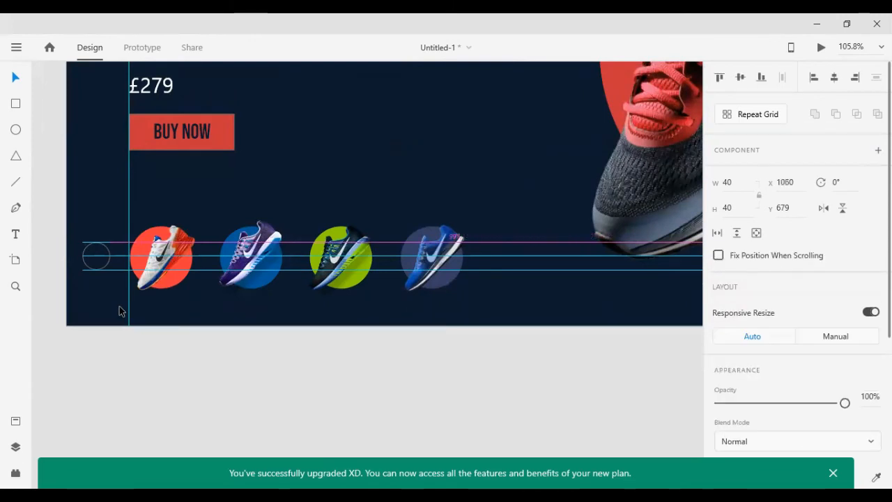
key(shift+Left)
key(shift+Left)
key(shift+Left)
key(shift+Left)
key(shift+Left)
key(shift+Left)
key(shift+Left)
key(shift+Left)
key(shift+Left)
key(shift+Left)
key(shift+Left)
key(shift+Left)
key(shift+Left)
key(shift+Left)
key(shift+Left)
key(shift+Left)
key(shift+Left)
key(shift+Left)
key(shift+Left)
key(shift+Left)
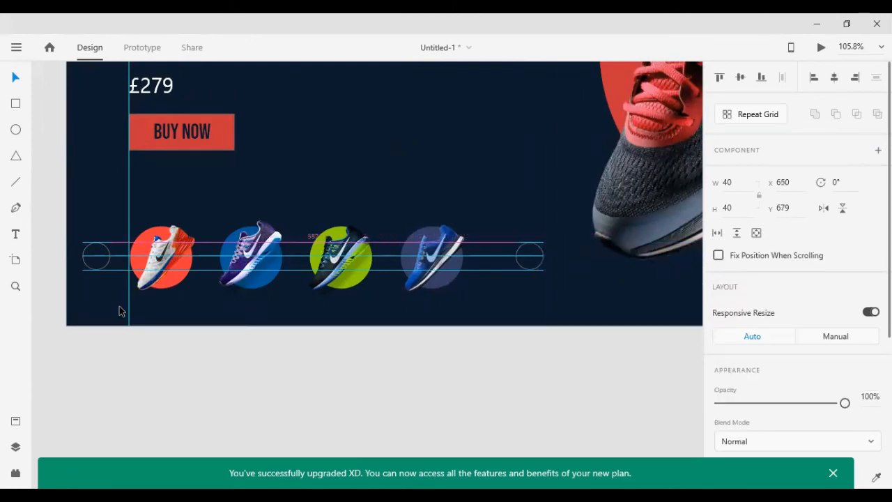
key(shift+Left)
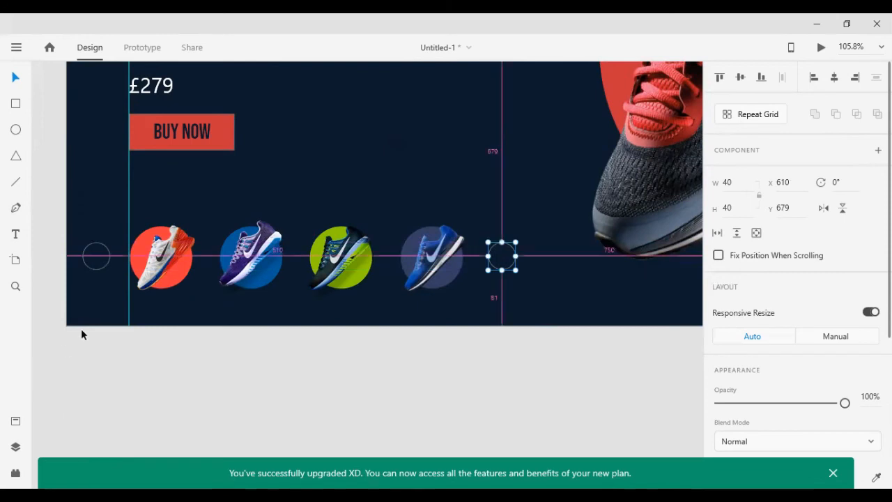
- Draw an open left-pointing chevron about 12 wide and 17.5 high with the Pen tool inside the outlined circle beside the red circle
scroll(74, 354, up, 4)
scroll(67, 388, up, 1)
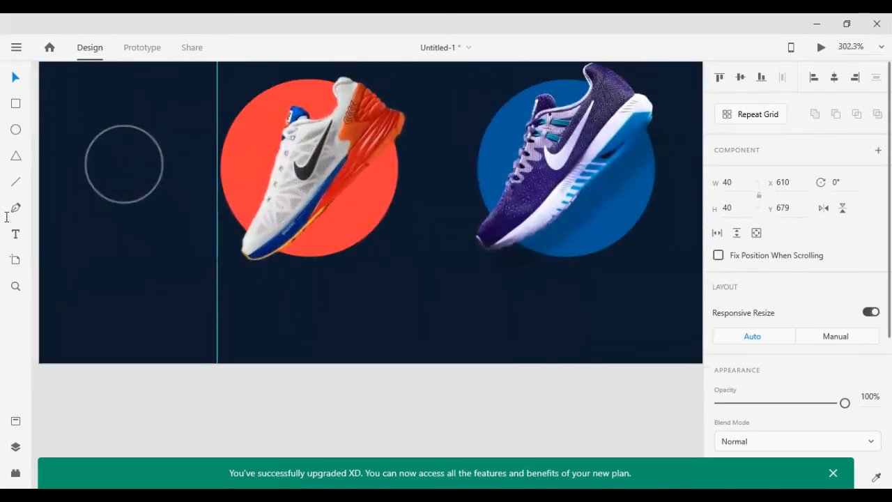
click(14, 209)
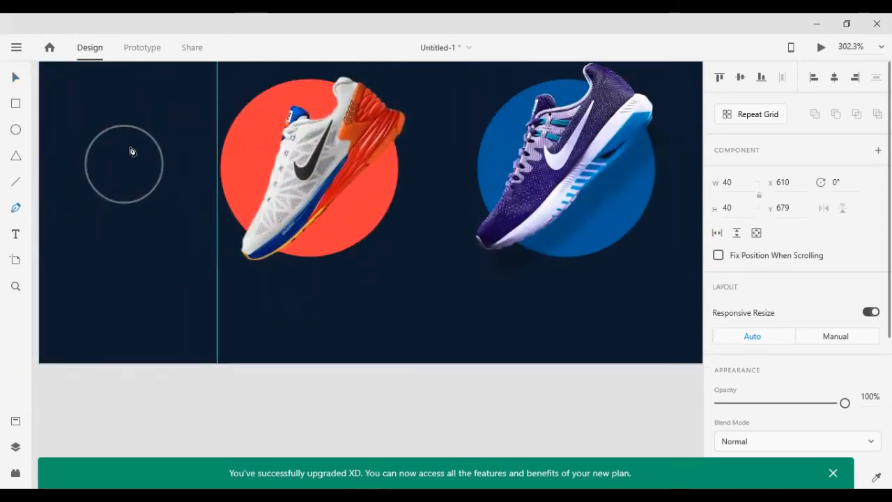
click(131, 147)
click(108, 167)
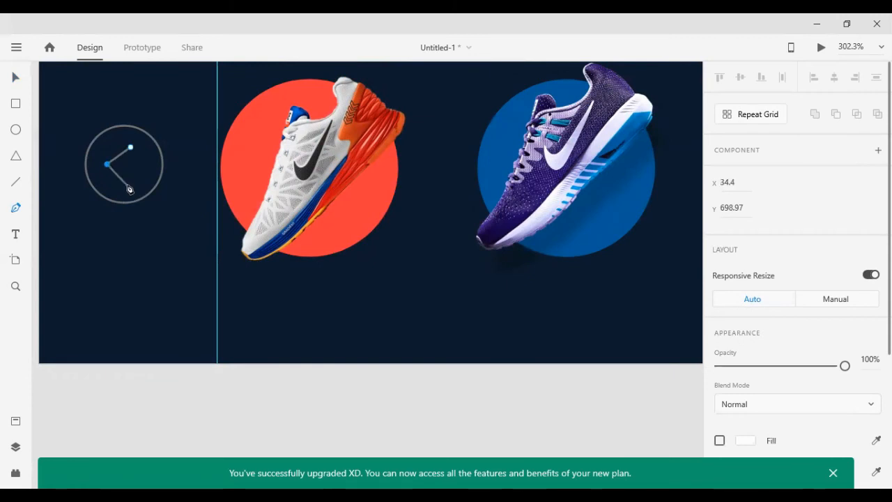
click(130, 185)
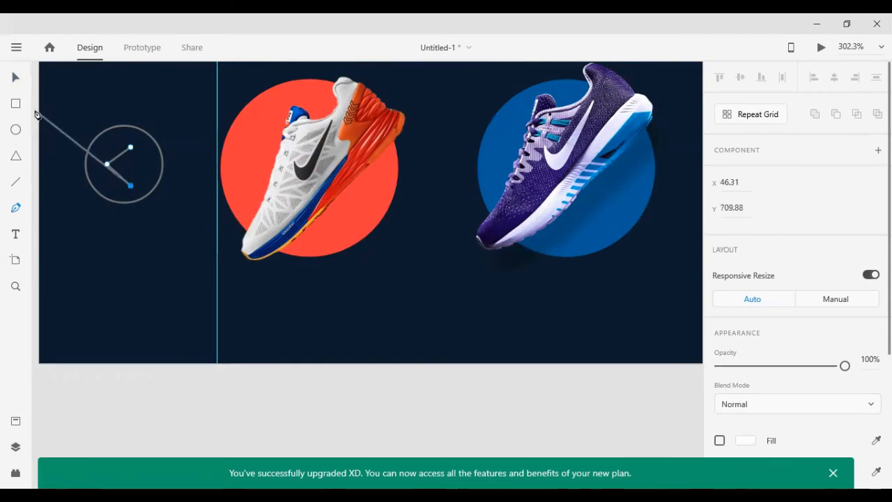
key(Left)
key(Up)
key(Escape)
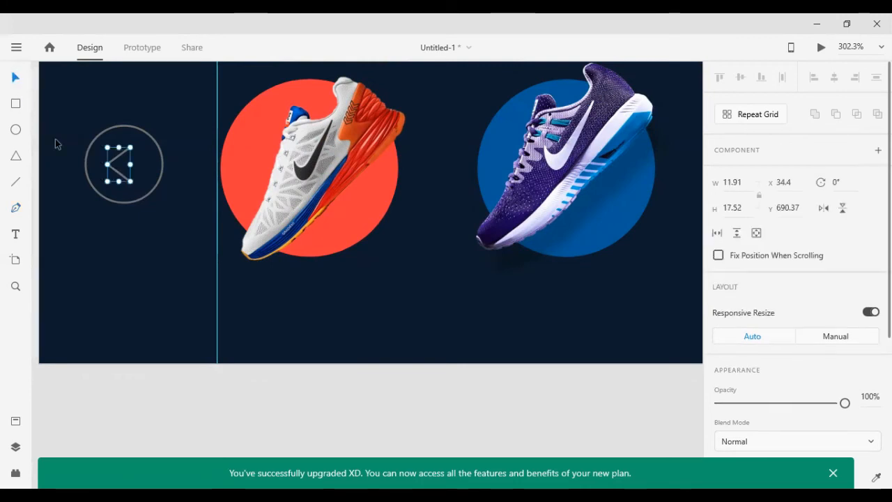
- Centre the chevron horizontally in its outlined circle and group a horizontally flipped duplicate of the pair
shift+click(96, 191)
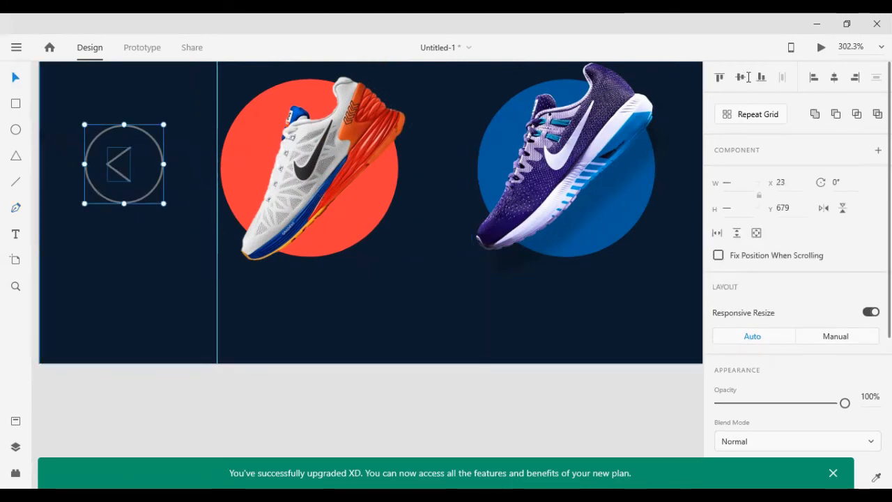
click(836, 77)
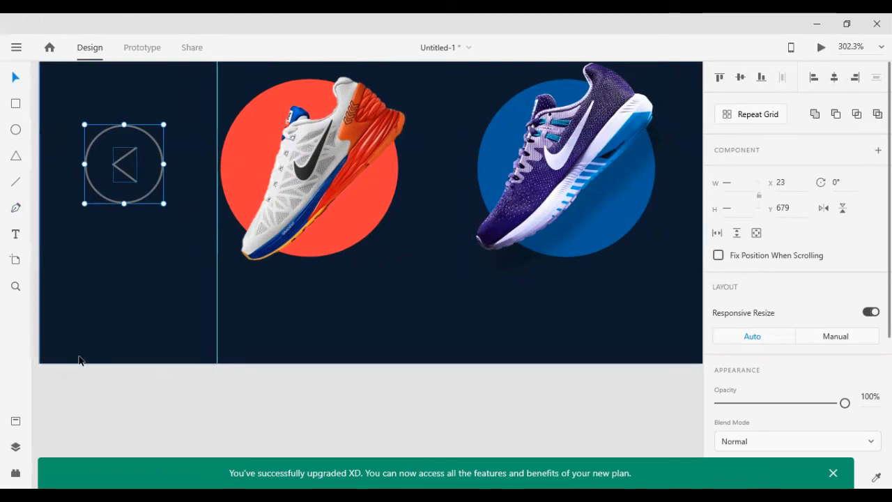
key(ctrl+g)
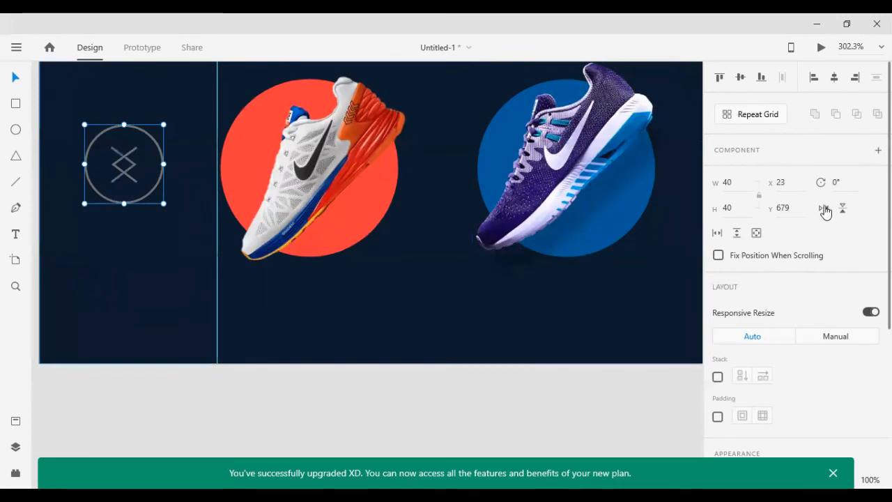
- Shift the flipped arrow button along the shoe row to X 703, Y 679, past the plain outlined circle
key(shift+Right)
key(shift+Right)
key(shift+Right)
key(shift+Right)
key(shift+Right)
key(shift+Right)
key(shift+Right)
key(shift+Right)
key(shift+Right)
key(shift+Right)
key(shift+Right)
key(shift+Right)
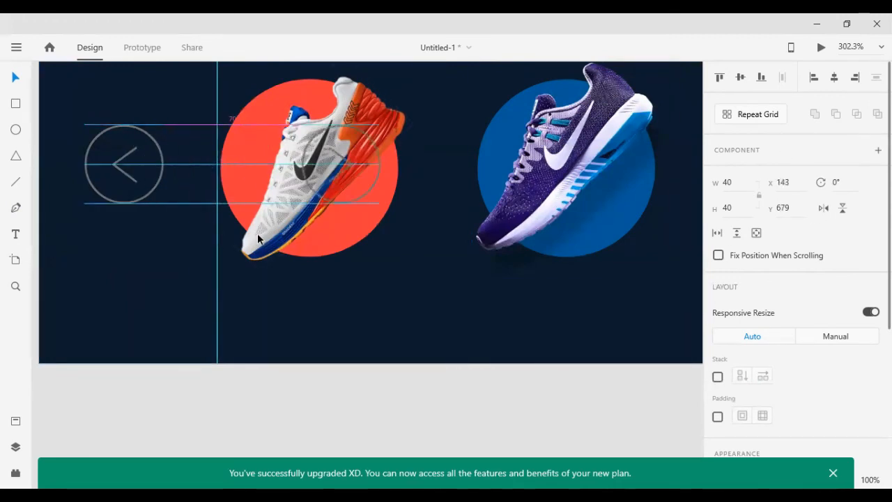
key(shift+Right)
key(shift+Right)
key(shift+Right)
key(shift+Right)
key(shift+Right)
key(shift+Right)
key(shift+Right)
key(shift+Right)
key(shift+Right)
key(shift+Right)
key(shift+Right)
key(shift+Right)
key(shift+Right)
key(shift+Right)
key(shift+Right)
key(shift+Right)
key(shift+Right)
key(shift+Right)
key(shift+Right)
key(shift+Right)
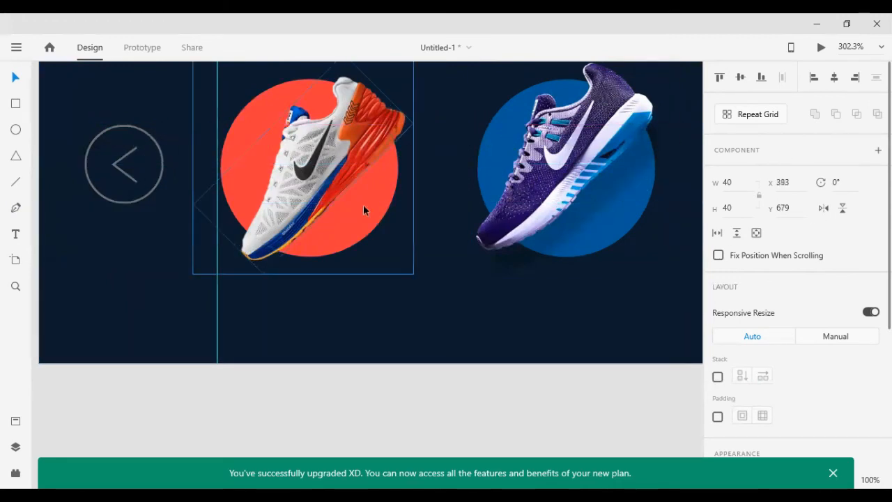
scroll(363, 204, right, 10)
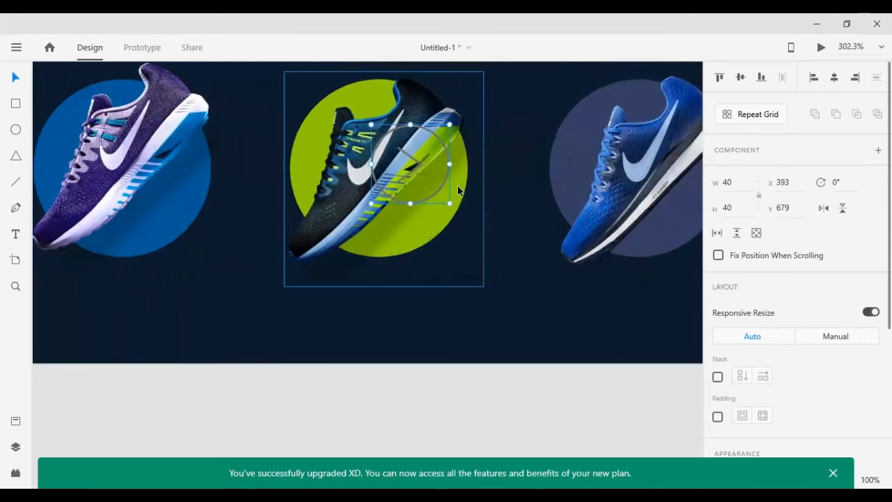
scroll(458, 190, right, 5)
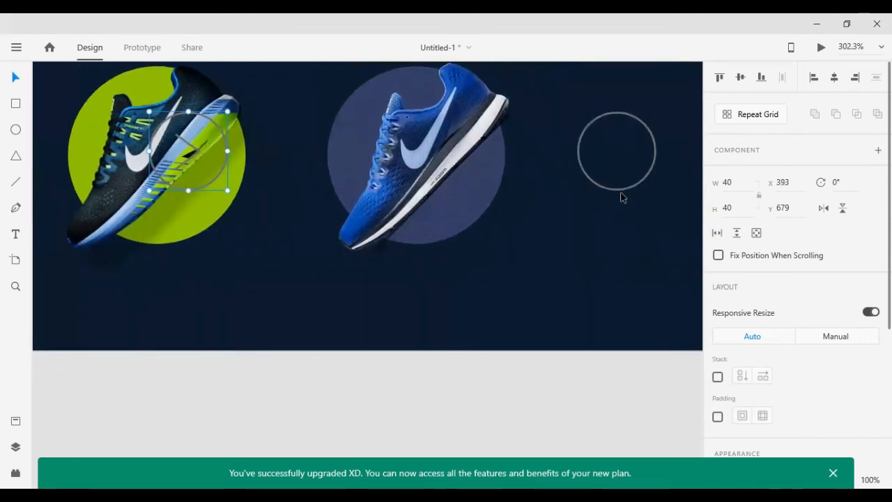
click(621, 195)
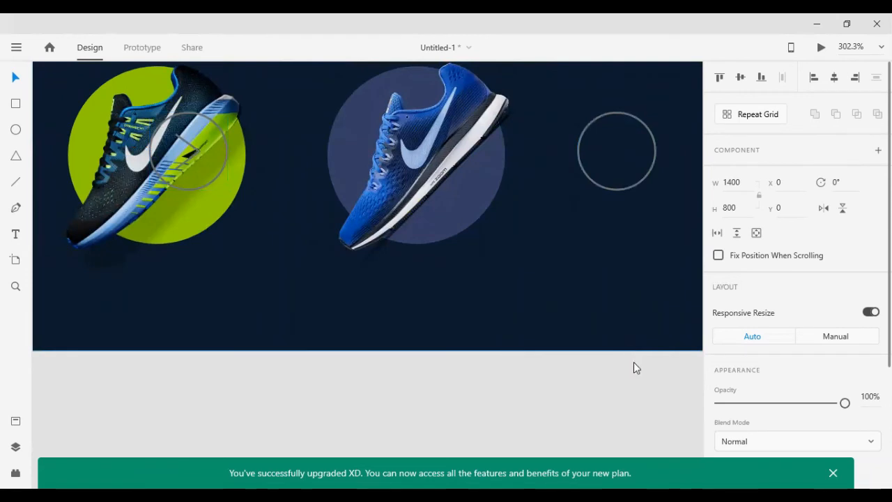
drag(634, 363, 575, 176)
click(563, 203)
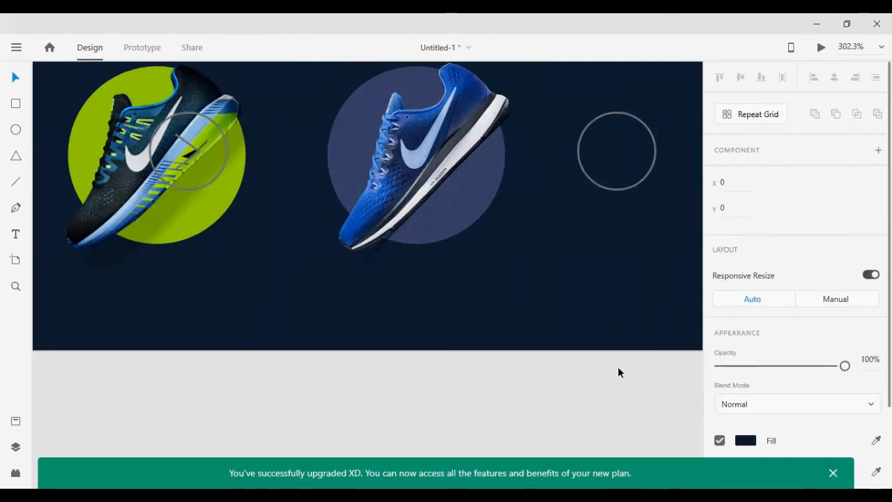
scroll(620, 334, down, 1)
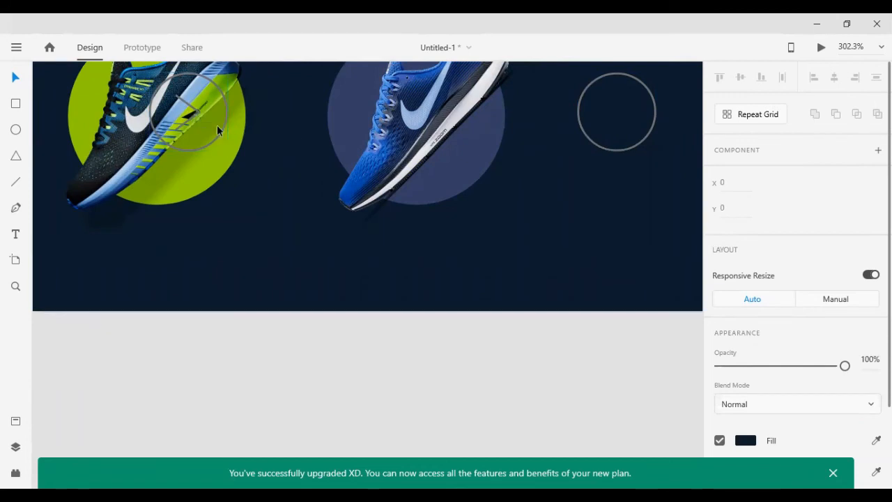
double_click(188, 124)
drag(188, 120, 508, 162)
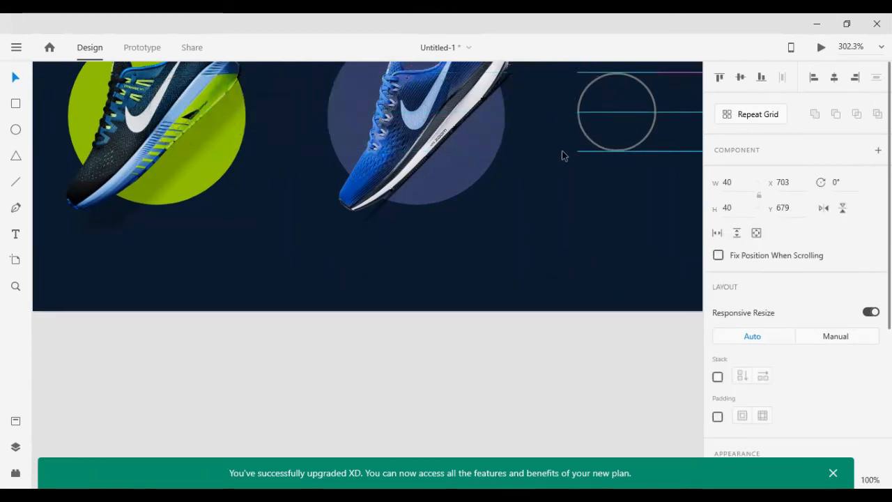
- Delete the plain outlined circle past the blue shoe and shift the right-pointing arrow button to X 603, Y 679
drag(563, 155, 609, 154)
key(Delete)
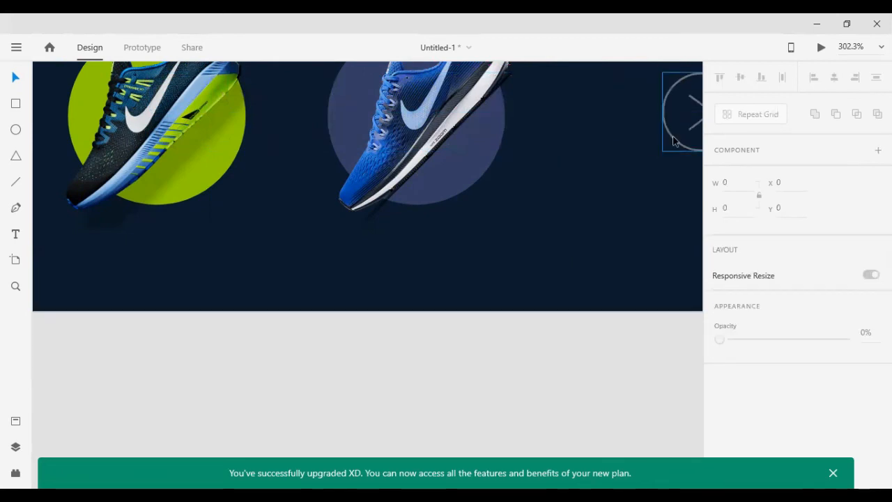
click(674, 137)
key(shift+Left)
key(shift+Left)
key(shift+Left)
key(shift+Left)
key(shift+Left)
key(shift+Left)
key(shift+Left)
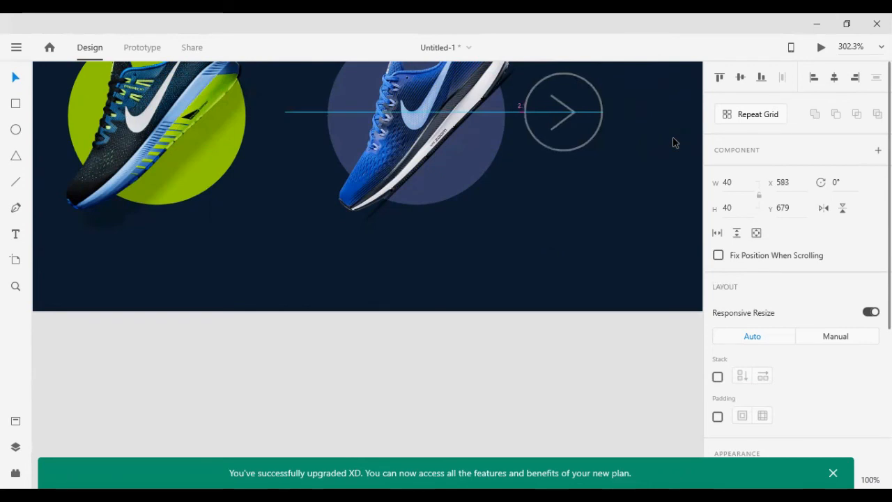
key(Left)
key(Left)
key(Left)
key(Left)
key(Left)
key(Left)
key(Left)
key(Left)
key(Left)
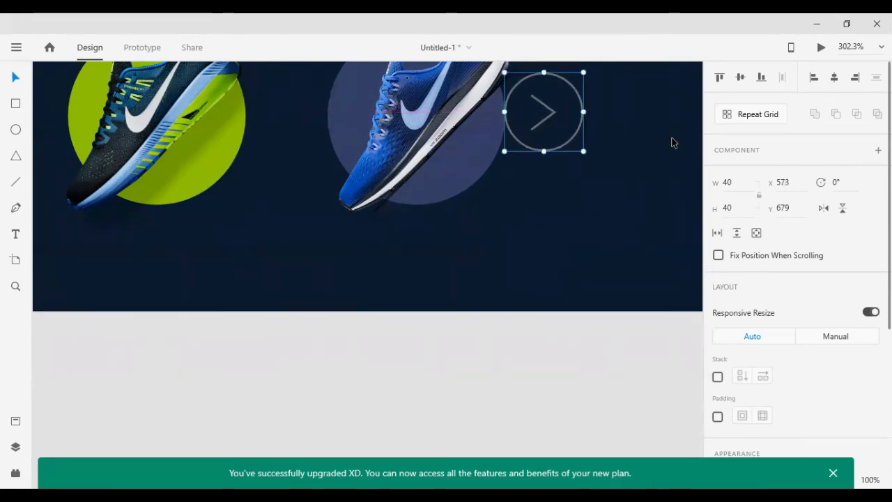
key(shift+Right)
key(shift+Right)
key(shift+Right)
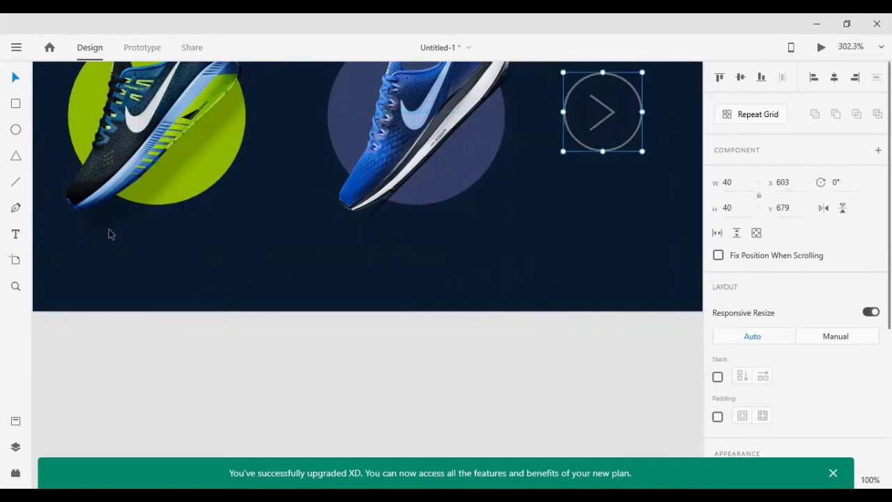
- Try to shift the outlined circle around the left-pointing chevron toward the red circle, to X 52
scroll(139, 230, left, 10)
scroll(146, 230, left, 4)
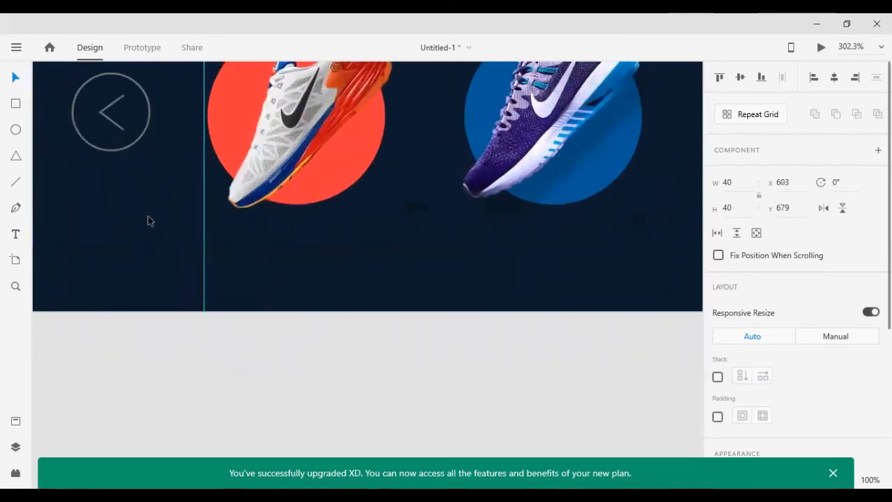
click(144, 135)
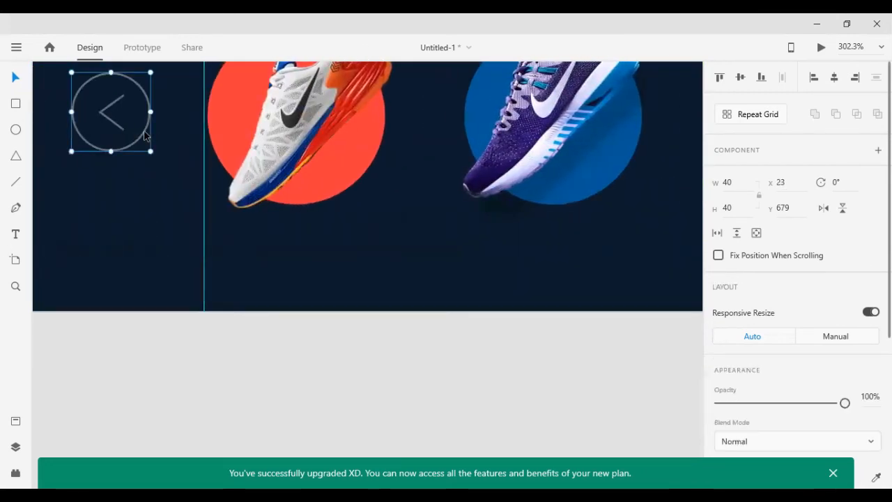
key(Right)
key(Right)
key(Right)
key(Right)
key(Right)
key(Right)
key(Right)
key(Right)
key(Right)
key(Right)
key(Right)
key(Right)
key(Right)
key(Right)
key(Right)
key(Right)
key(Right)
key(Right)
key(Right)
key(Right)
key(Right)
key(Right)
key(Right)
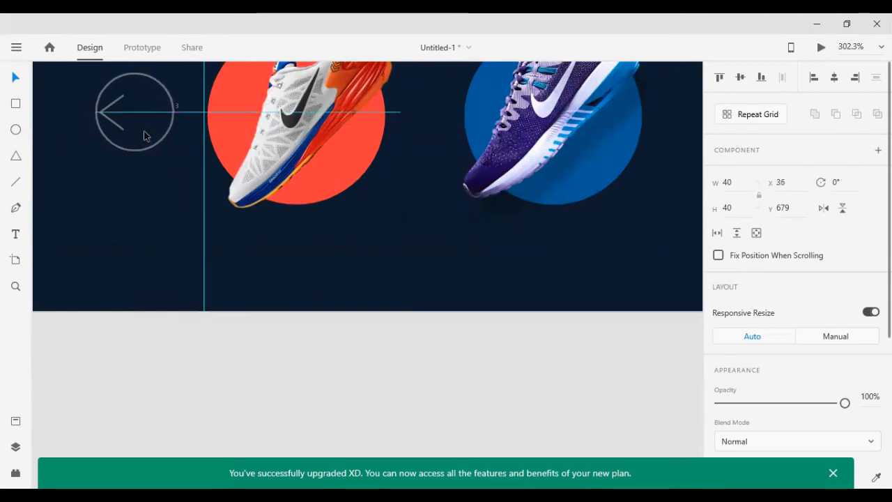
key(Right)
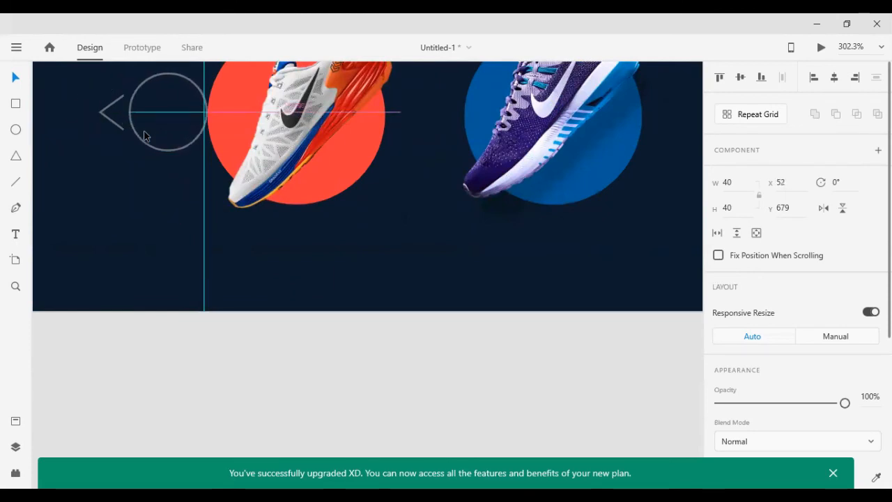
key(ctrl+z)
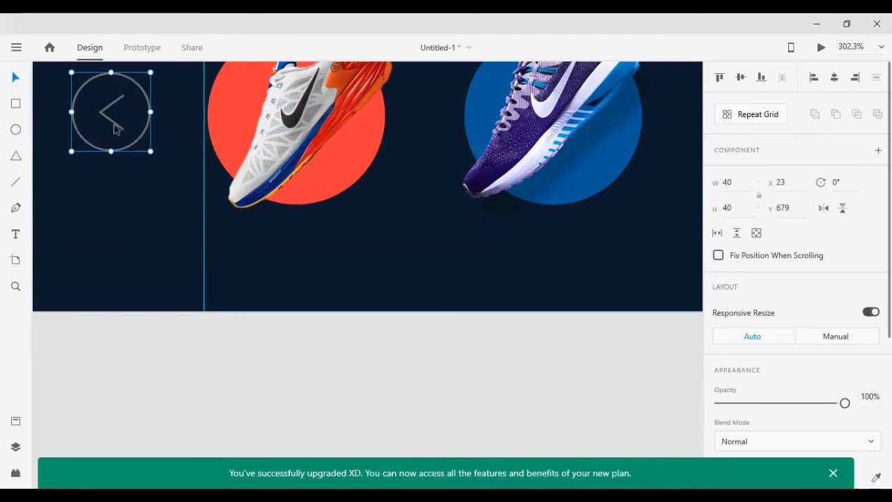
- Group the left-pointing chevron with its outlined circle as one arrow button at X 22, Y 679
double_click(121, 128)
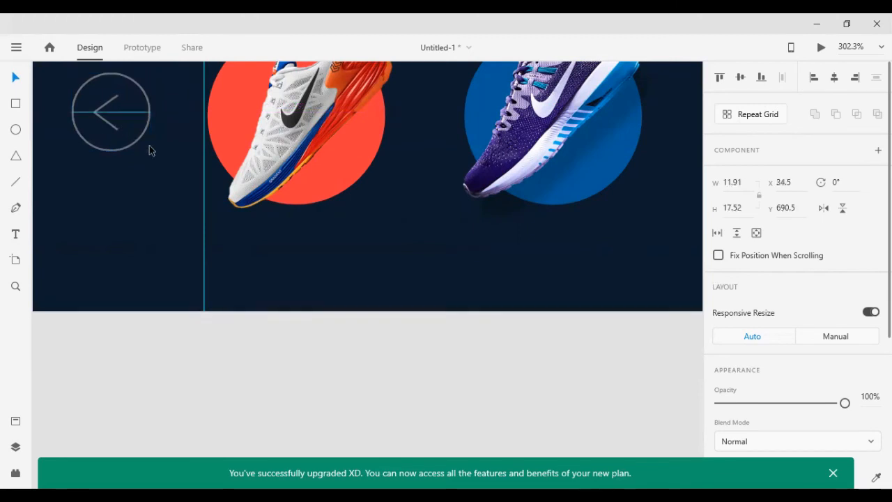
shift+click(143, 131)
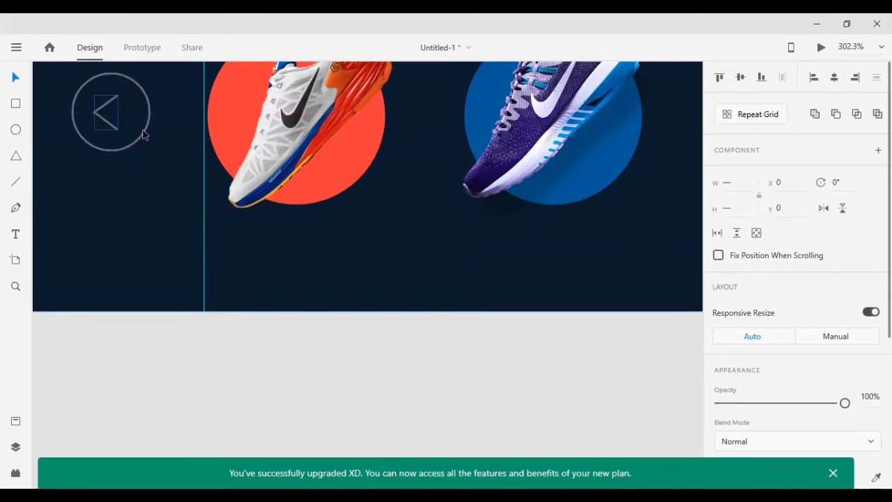
click(79, 355)
drag(88, 368, 146, 132)
key(Left)
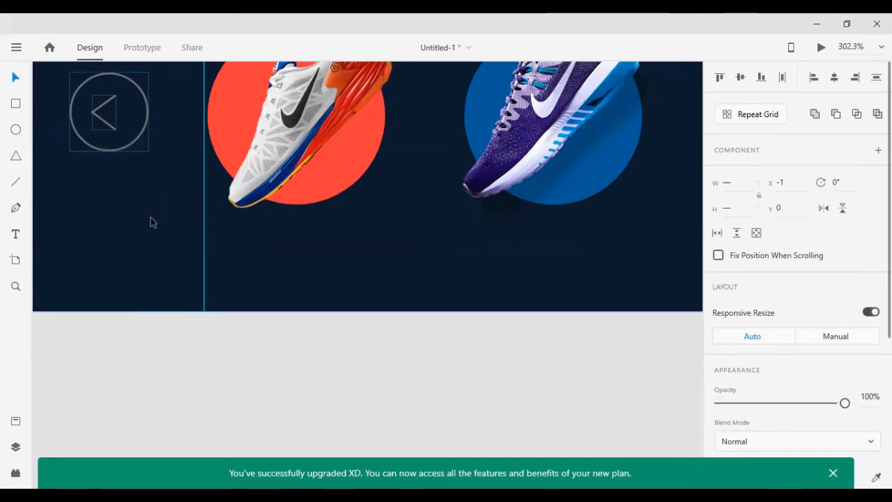
scroll(175, 318, down, 3)
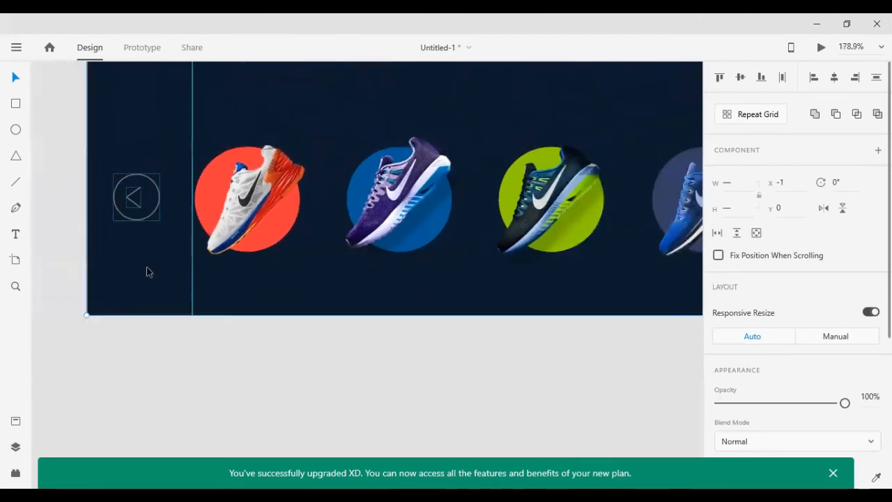
key(ctrl+g)
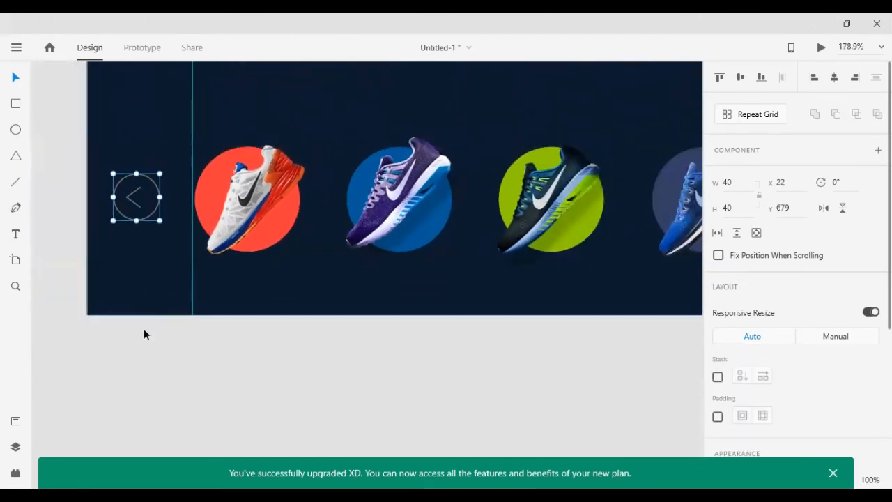
- Try the grouped left-pointing arrow button closer to the red circle and bring it back to X 22, Y 679
key(Right)
key(Right)
key(Right)
key(Right)
key(Right)
key(Right)
key(Right)
key(Right)
key(Right)
key(Right)
key(Right)
key(Right)
key(Right)
key(Right)
key(Right)
key(Right)
key(Right)
key(Right)
key(Right)
key(Right)
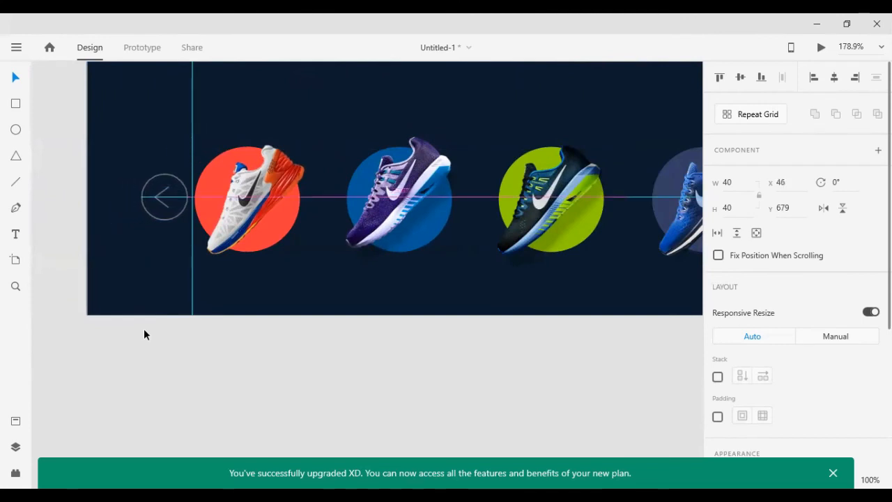
key(Right)
key(Right)
key(Right)
key(Left)
key(Left)
key(Left)
key(Left)
key(Left)
key(Left)
key(Left)
key(Left)
key(Left)
key(Left)
key(Left)
key(Left)
key(Left)
key(Left)
key(Left)
key(Left)
key(Left)
key(Left)
key(Left)
key(Left)
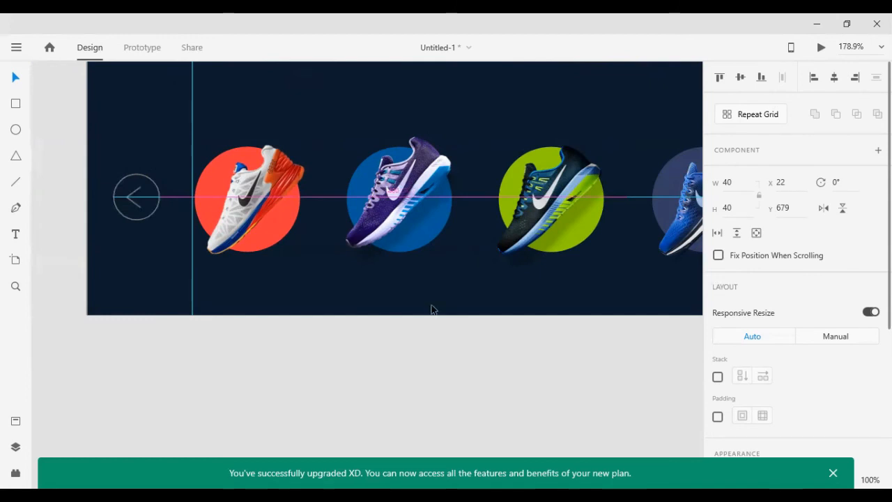
- Examine how both arrow buttons and the shoe row sit within the complete landing page
scroll(432, 307, down, 4)
scroll(426, 249, down, 1)
scroll(425, 246, right, 1)
scroll(426, 244, down, 5)
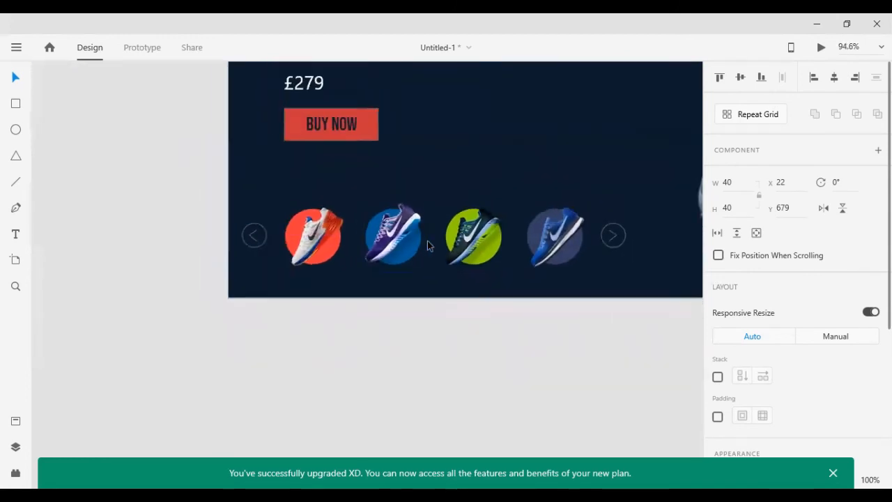
scroll(519, 246, down, 1)
scroll(524, 247, right, 5)
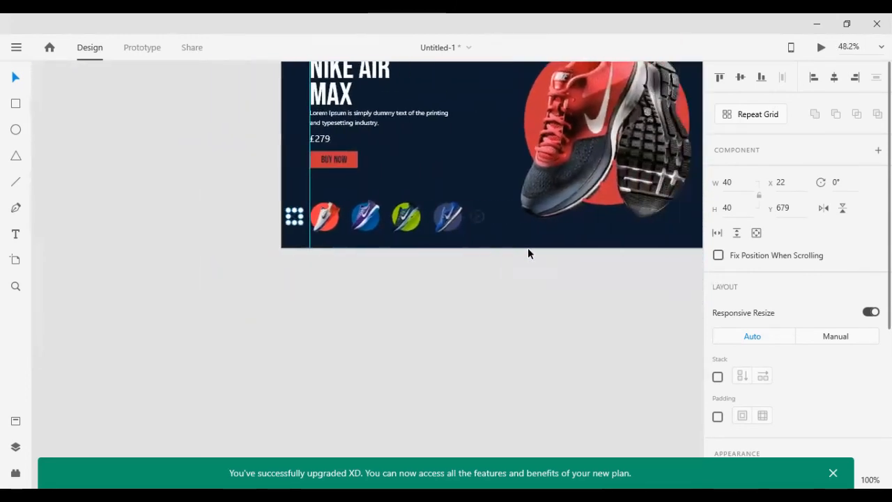
scroll(425, 292, up, 3)
scroll(422, 299, down, 3)
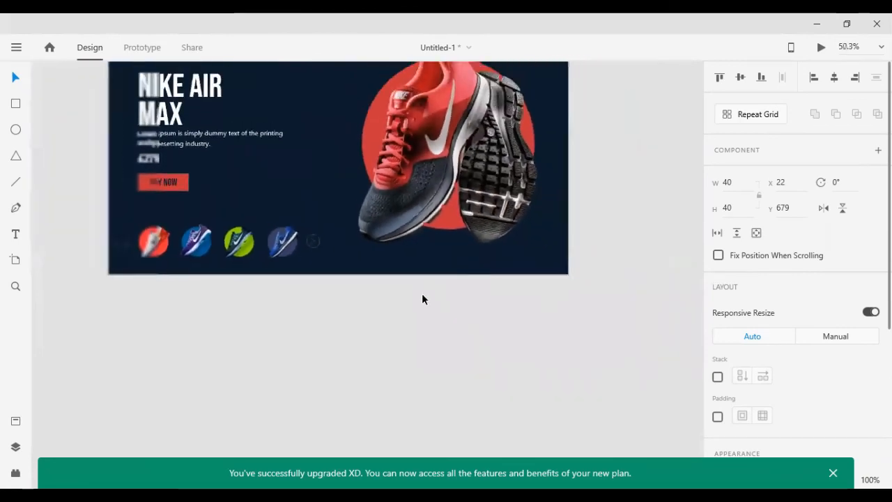
click(635, 207)
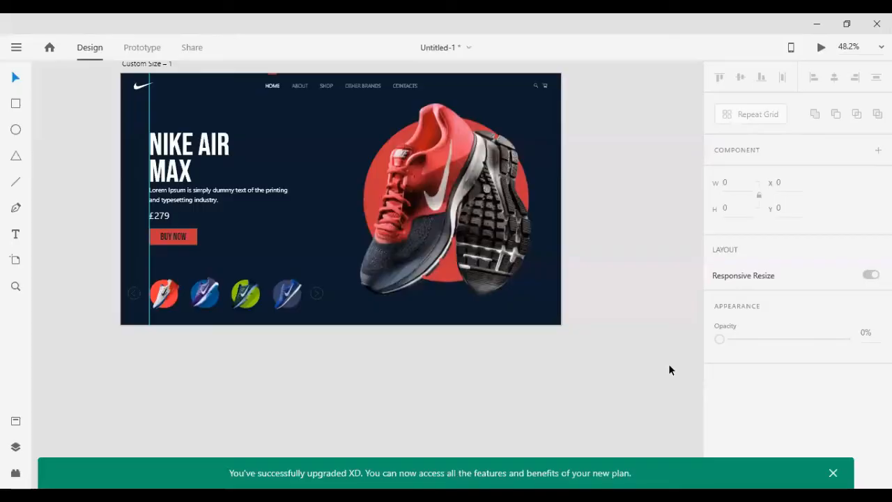
- Paste the photo of feet in white sneakers, position it at X -37, Y -69, and send it behind the page content
key(ctrl+v)
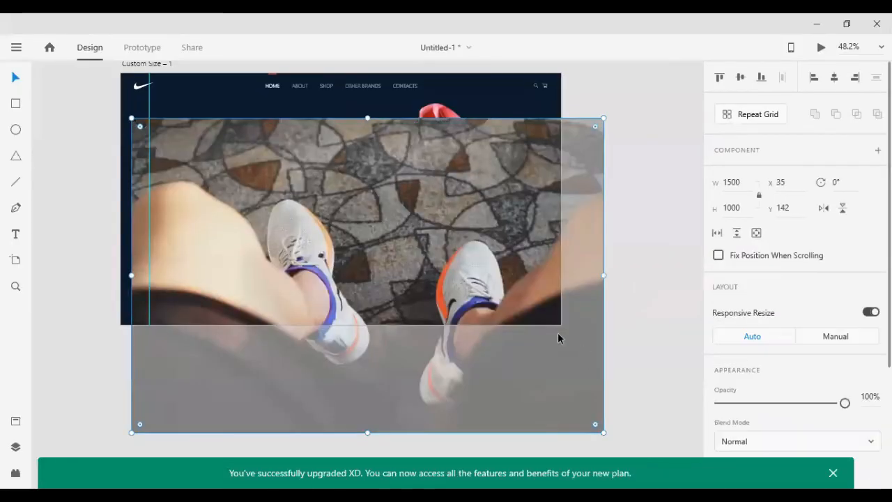
scroll(535, 311, down, 1)
scroll(535, 311, down, 2)
drag(488, 313, 470, 267)
key(ctrl+shift+bracketleft)
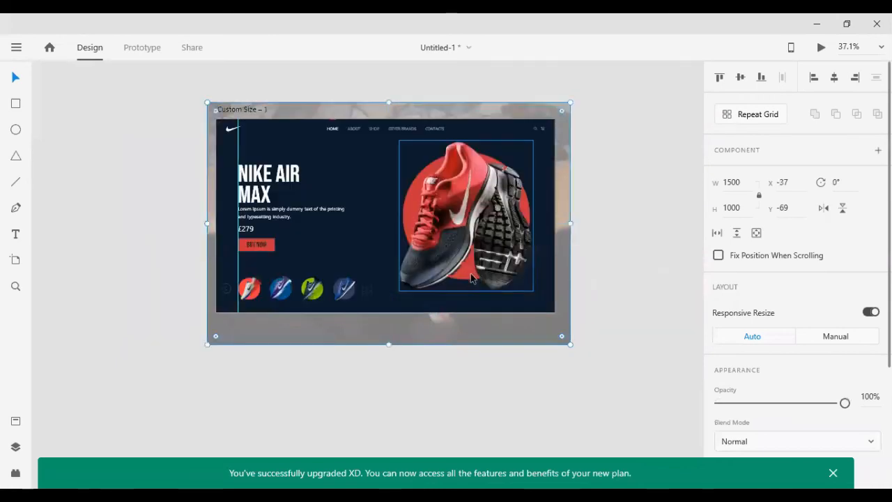
click(627, 245)
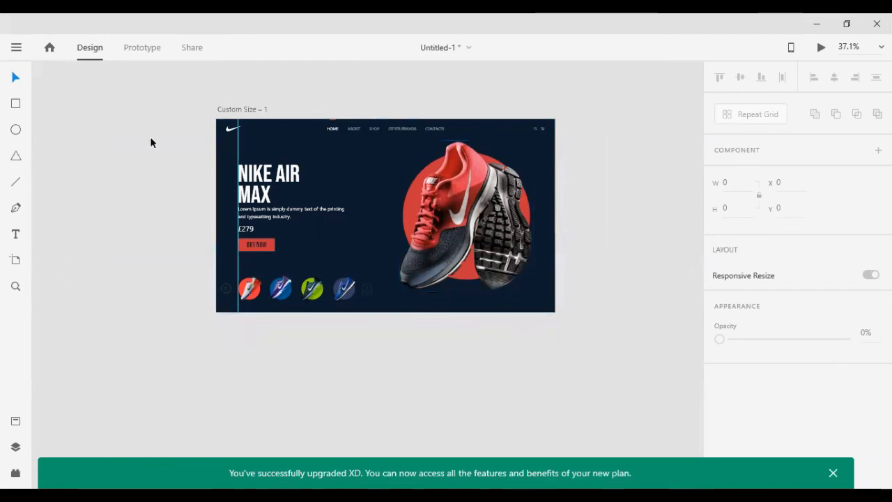
- Lower the opacity of the dark navy rectangle over the background photo to 97%
click(355, 150)
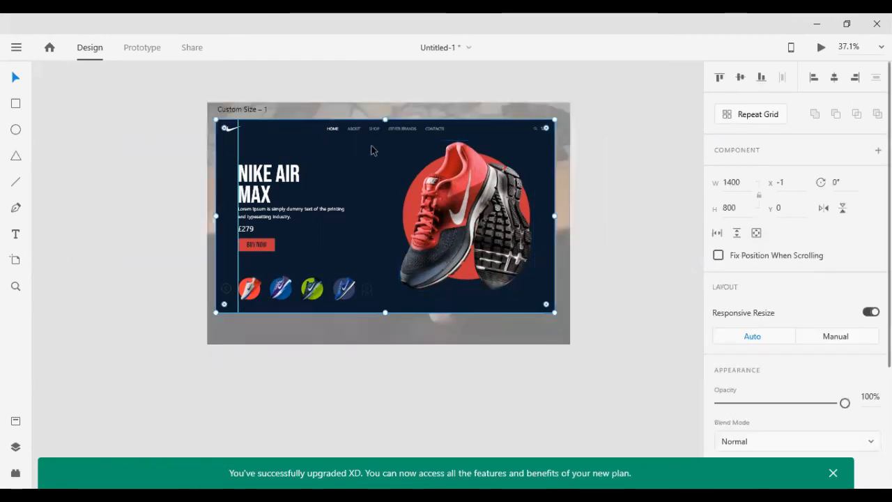
scroll(852, 390, down, 2)
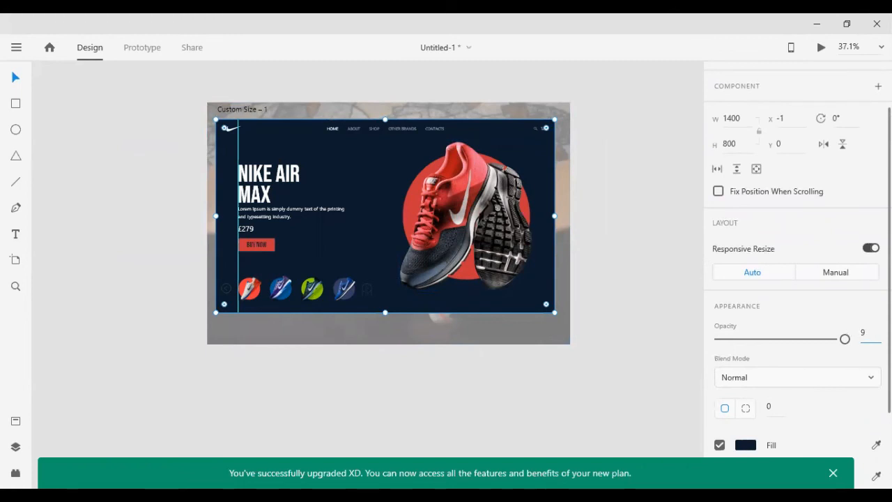
text(9)
key(Return)
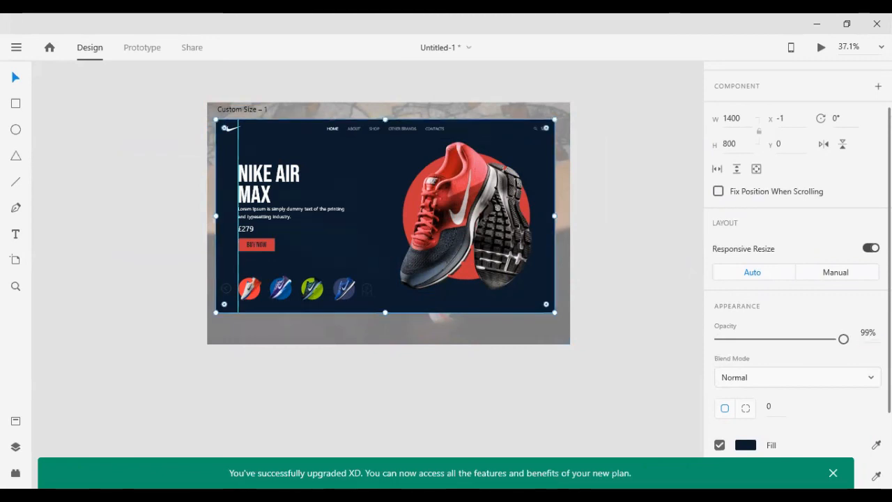
click(869, 333)
key(Down)
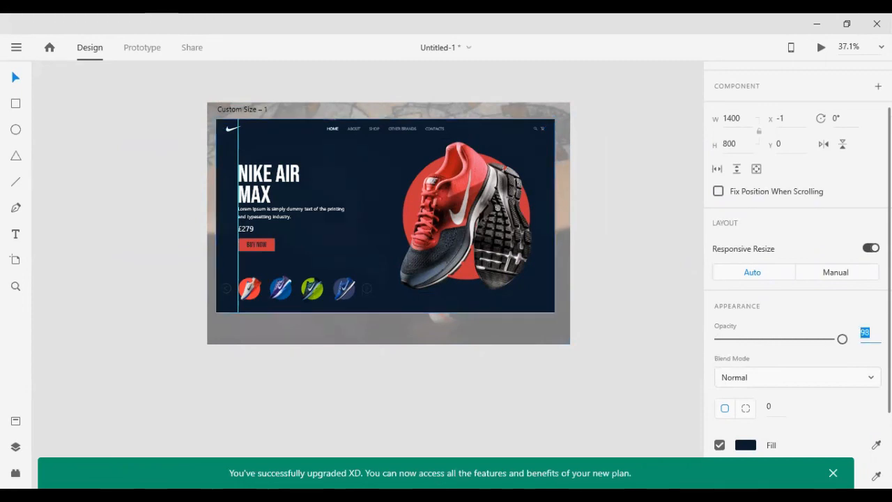
key(Down)
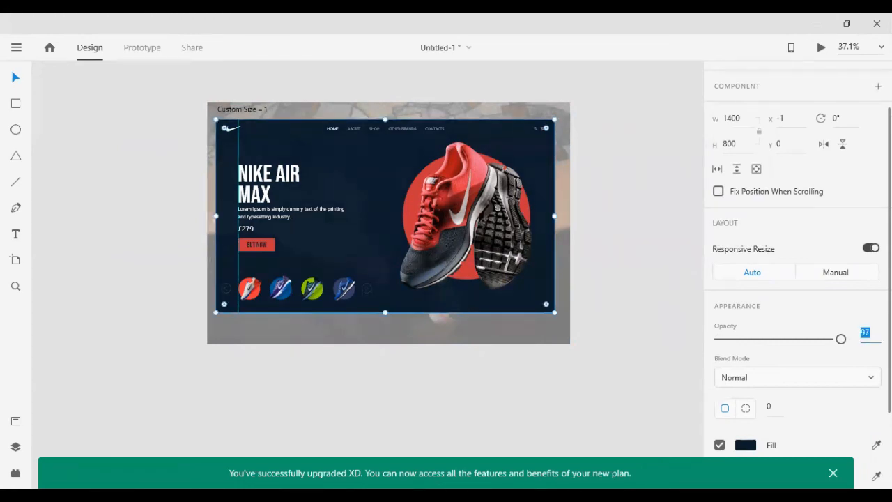
click(627, 350)
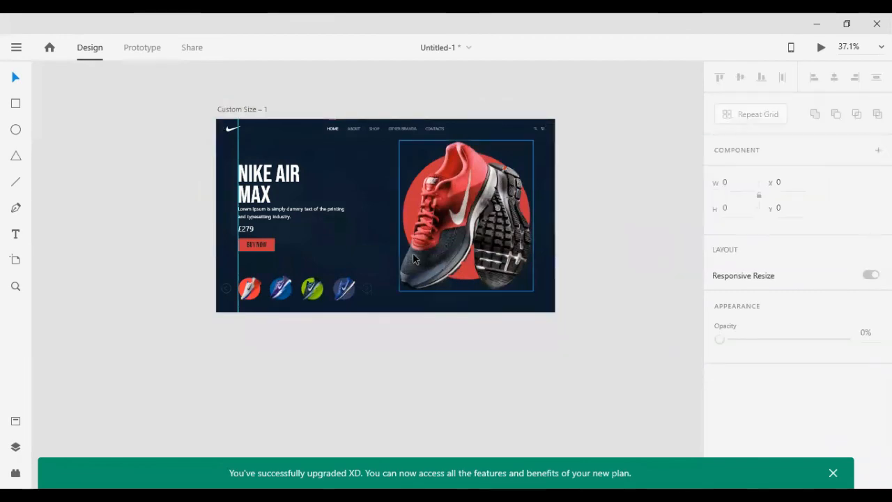
- Change the border colour of the right-pointing arrow button beside the shoe circles to white (#FFFFFF)
scroll(351, 209, up, 5)
scroll(352, 208, down, 2)
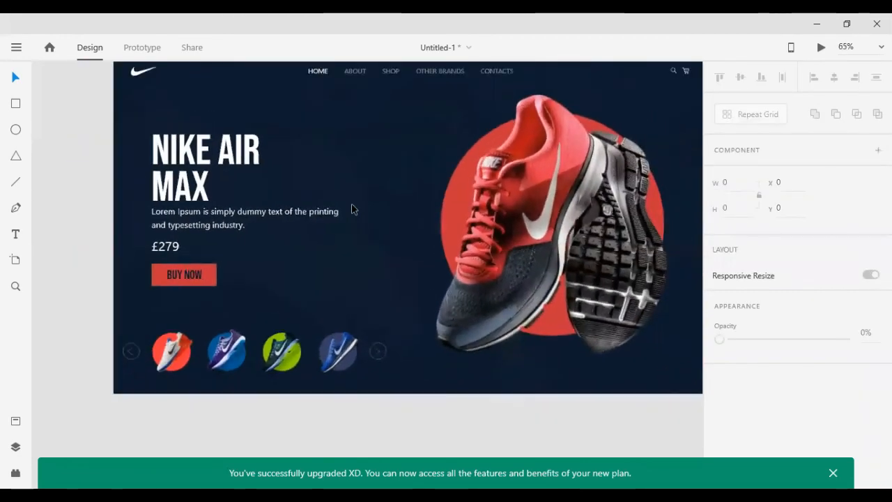
scroll(338, 218, right, 3)
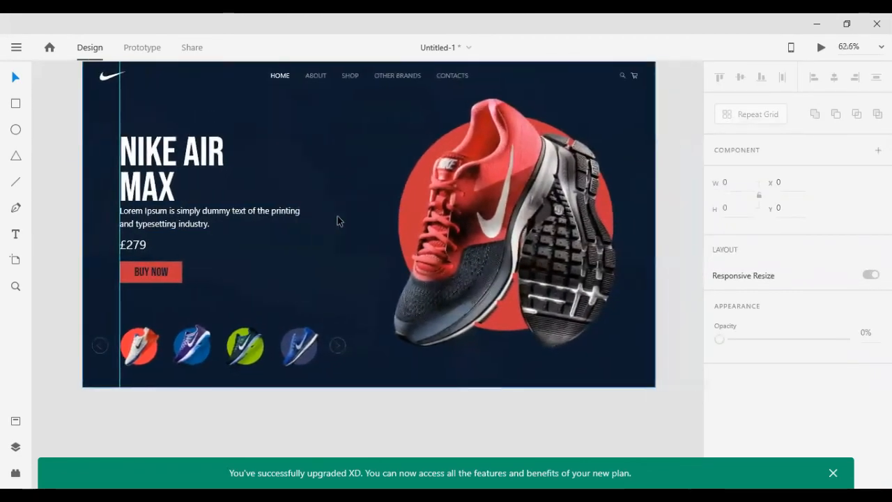
scroll(338, 221, down, 2)
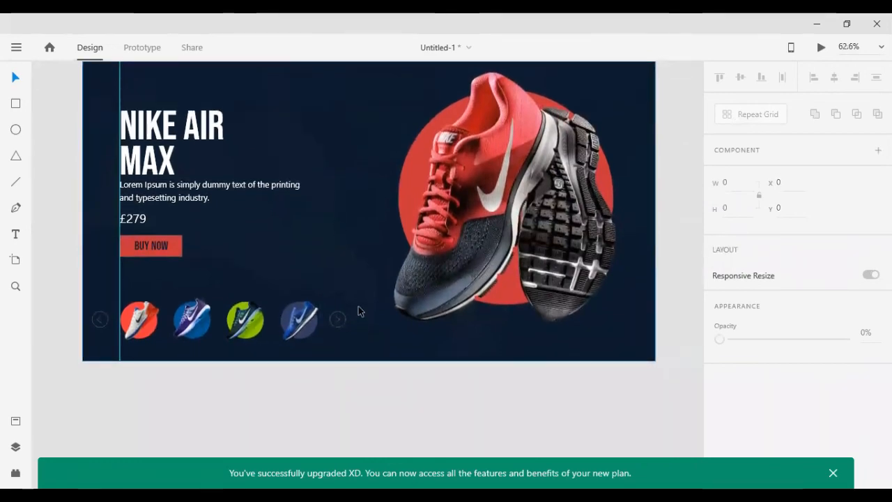
scroll(350, 314, down, 2)
scroll(348, 322, up, 4)
scroll(346, 322, up, 1)
click(336, 315)
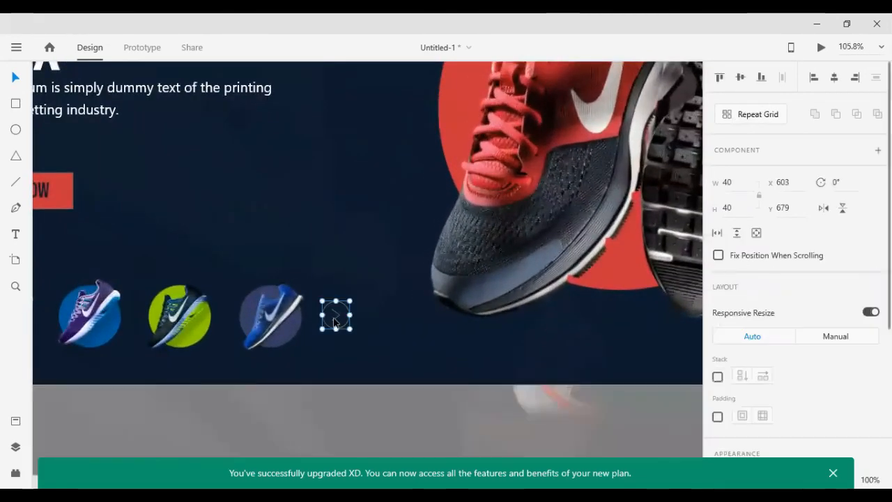
scroll(795, 314, down, 5)
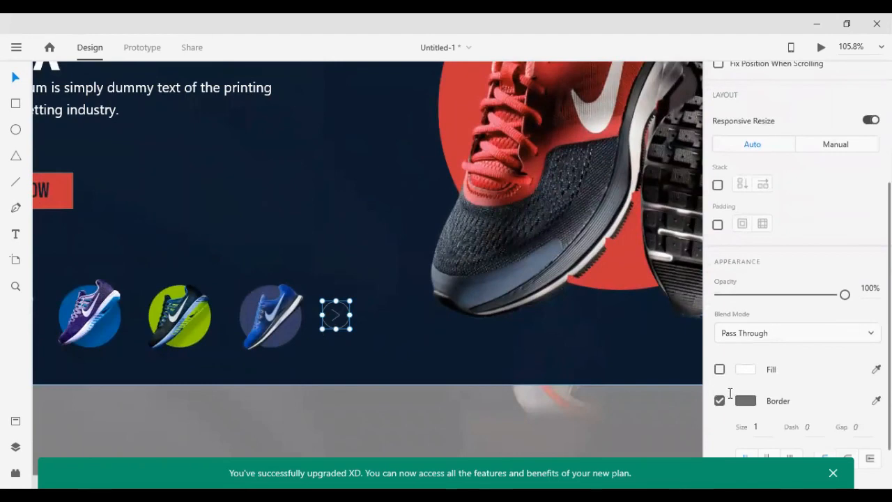
click(745, 401)
click(740, 400)
click(740, 400)
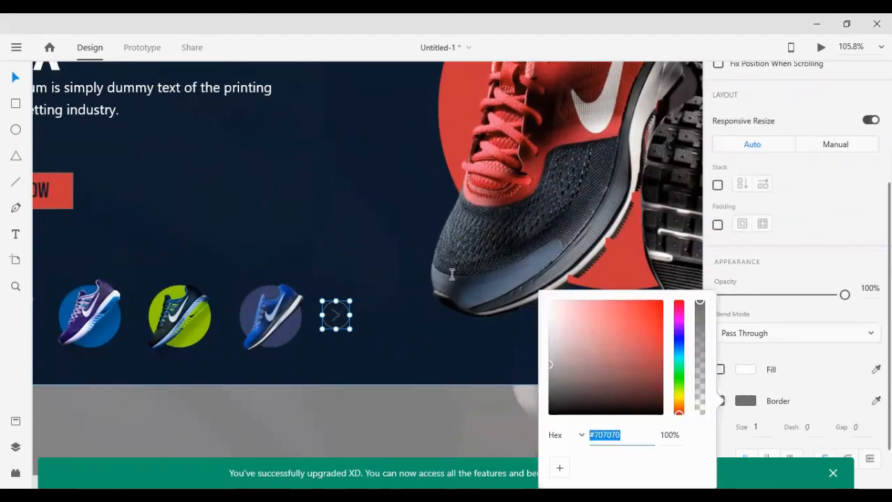
text(fff)
key(Return)
- Give the left-pointing arrow button beside the red shoe circle a white #FFFFFF border
scroll(226, 342, up, 9)
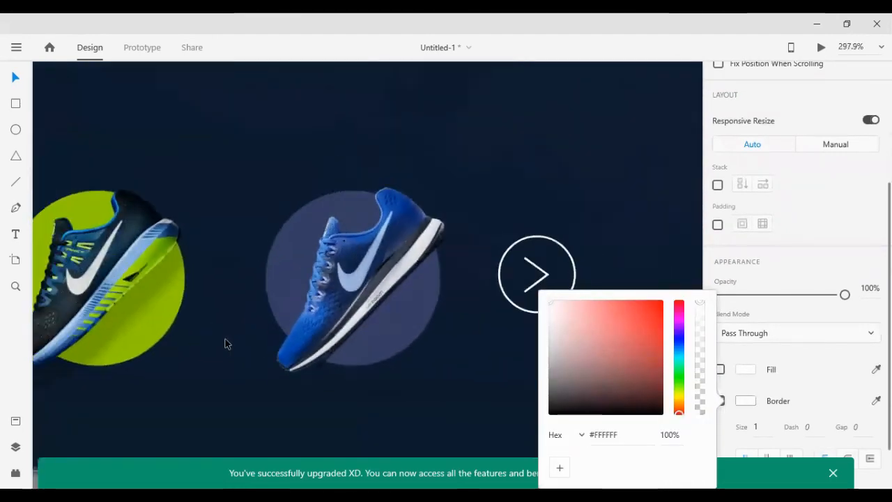
scroll(223, 349, down, 4)
scroll(219, 352, left, 6)
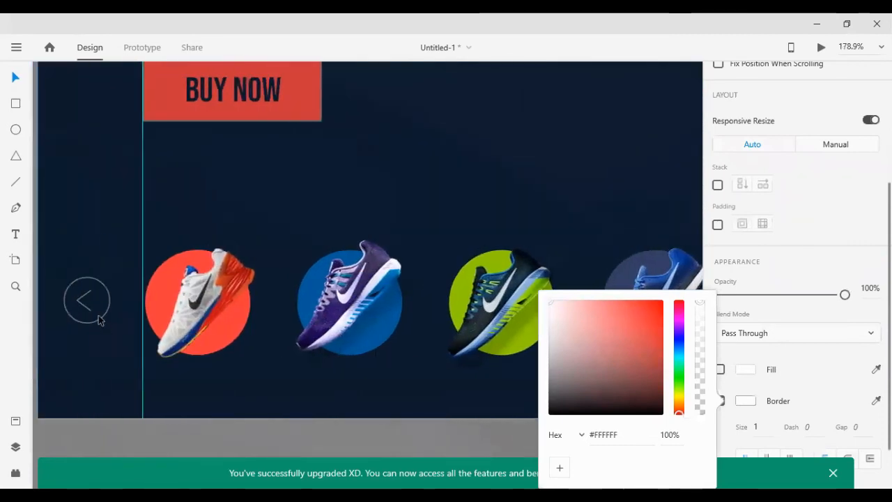
click(88, 314)
click(747, 401)
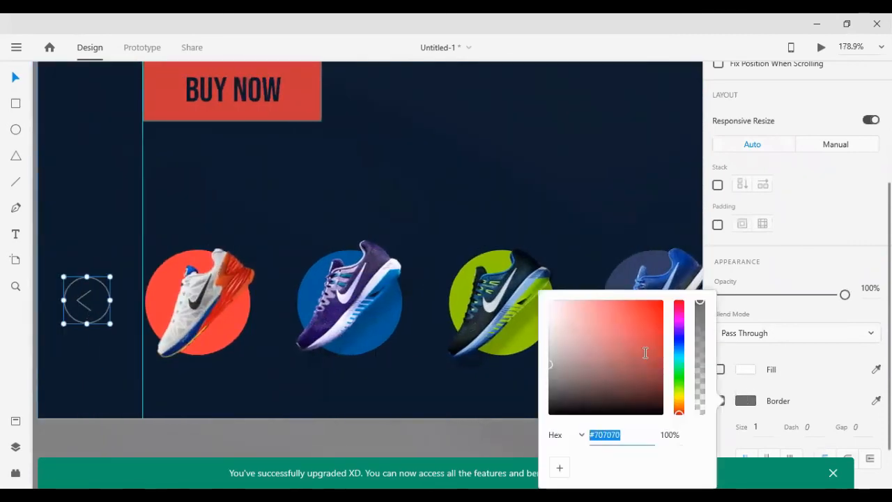
drag(645, 353, 431, 253)
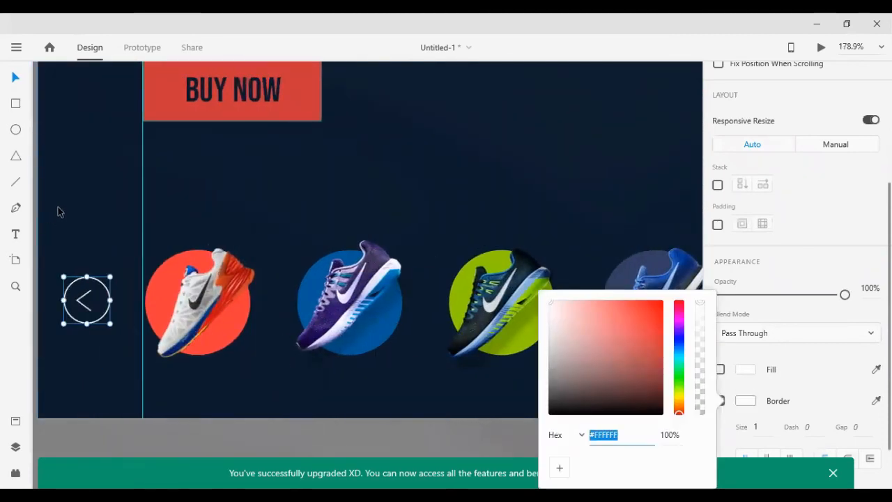
- Group the red, blue, green and purple-grey shoe circles together without the arrow buttons
scroll(119, 253, right, 2)
scroll(205, 278, down, 5)
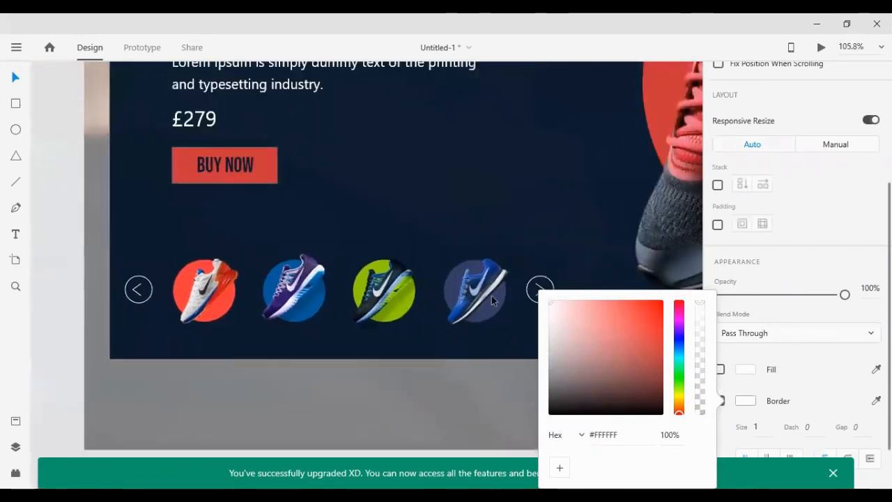
shift+click(536, 288)
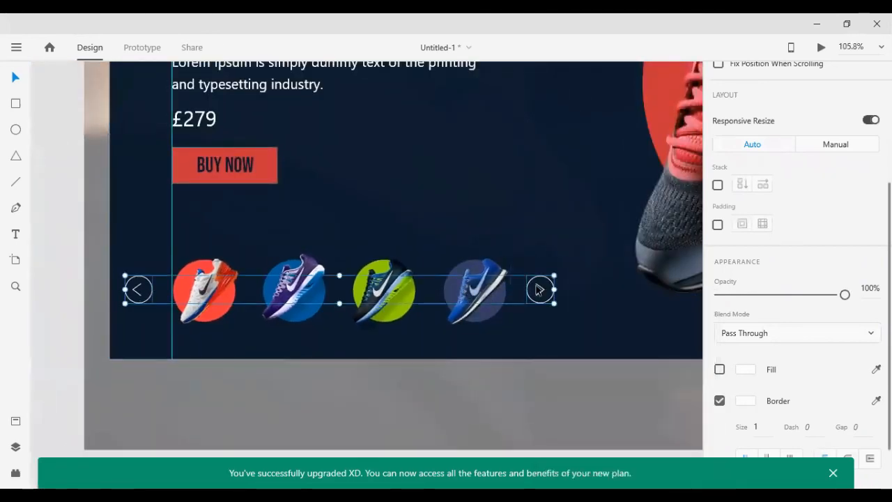
click(368, 272)
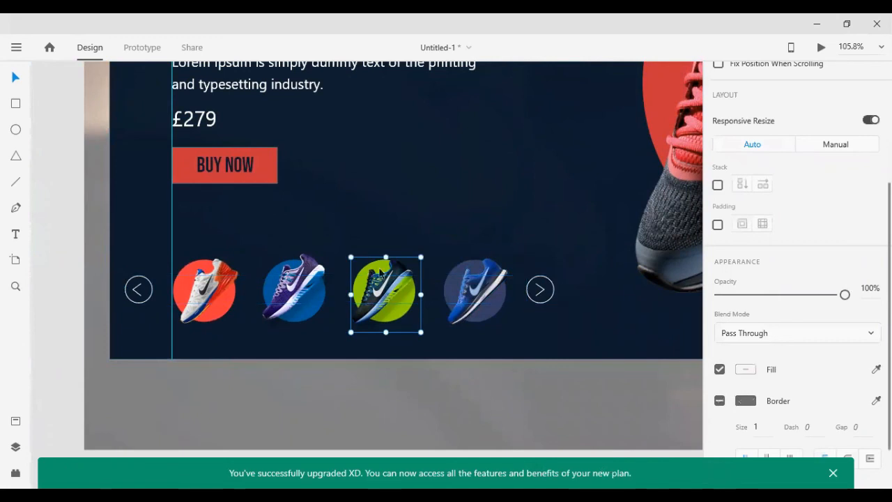
shift+click(482, 278)
shift+click(300, 273)
shift+click(190, 272)
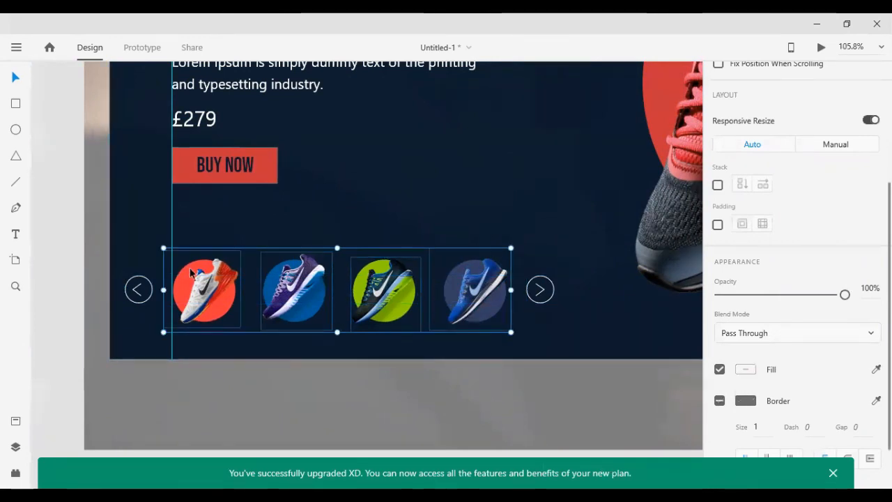
key(ctrl+g)
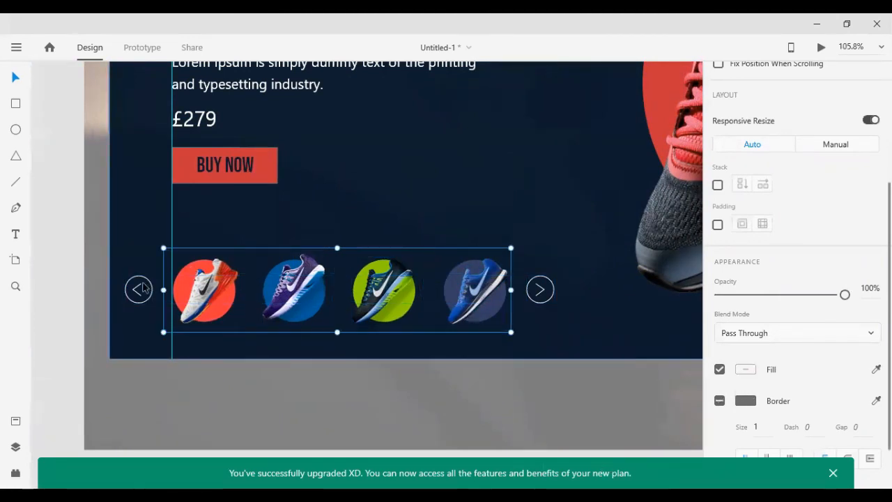
- Align the shoe circle group and both arrow buttons along their vertical middle, and move them down to Y 653
shift+click(142, 288)
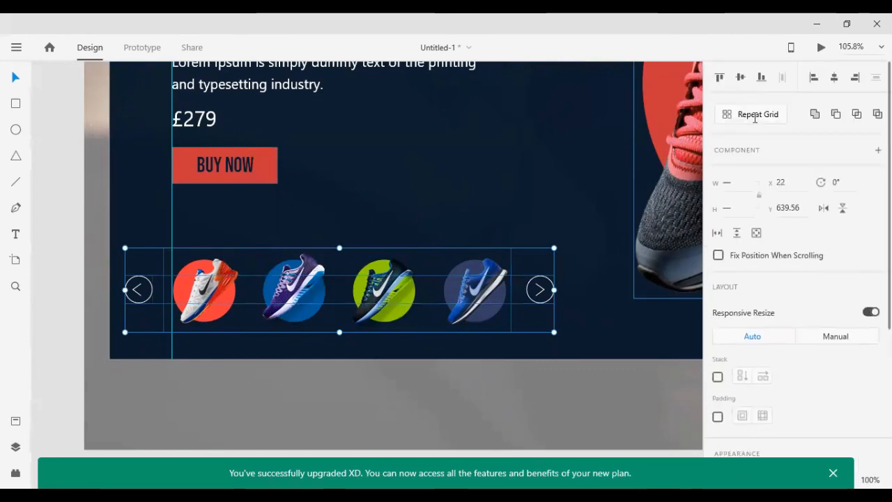
click(741, 78)
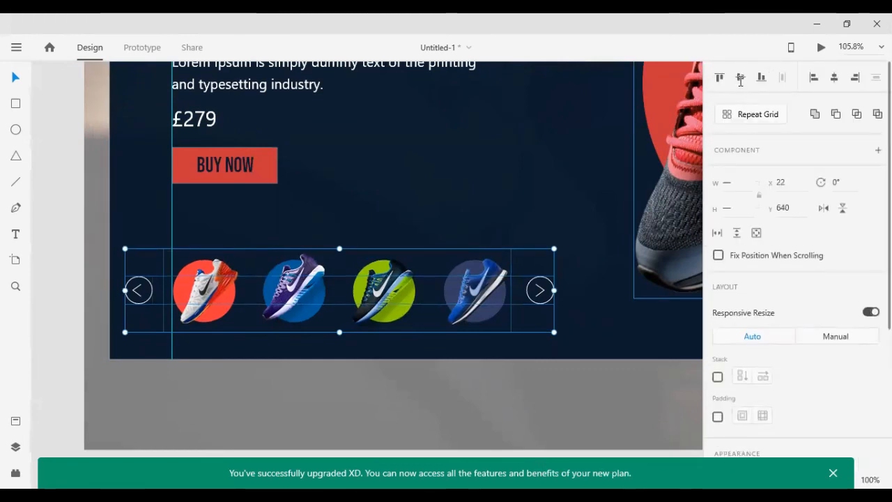
key(shift+Down)
key(shift+Down)
key(shift+Down)
key(shift+Down)
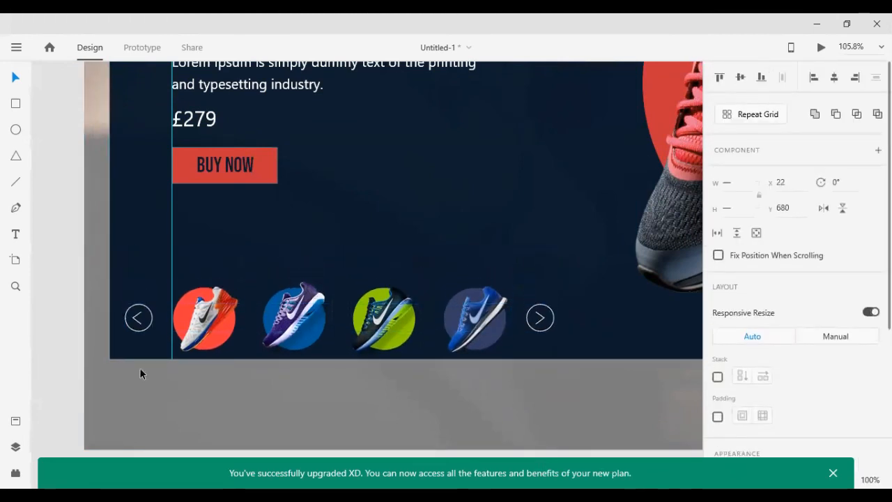
key(shift+Down)
key(Down)
key(Down)
key(Down)
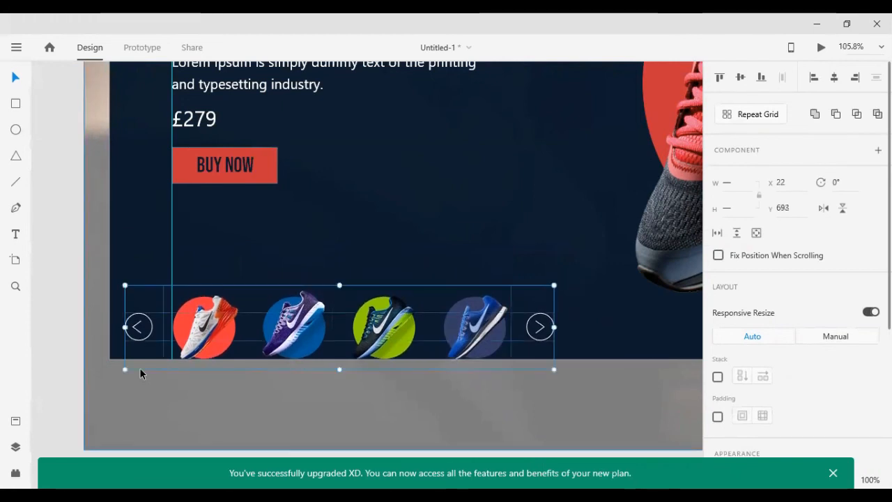
key(shift+Up)
key(shift+Up)
key(shift+Up)
key(shift+Up)
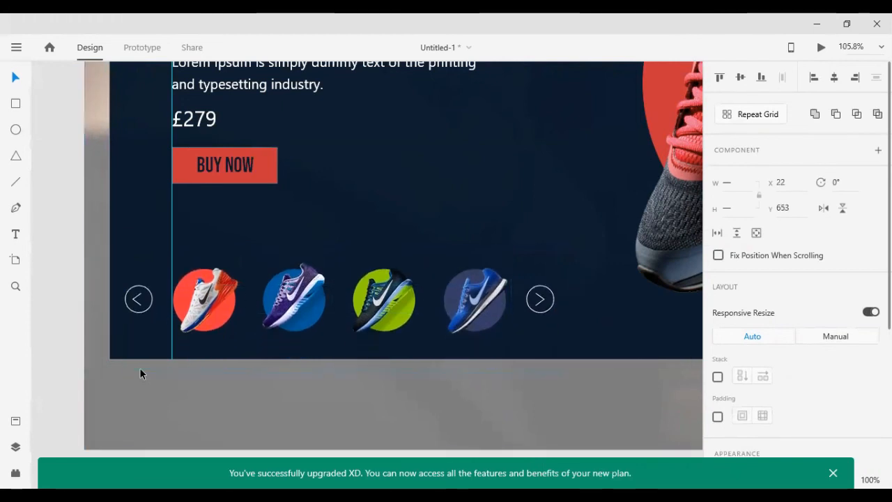
key(alt)
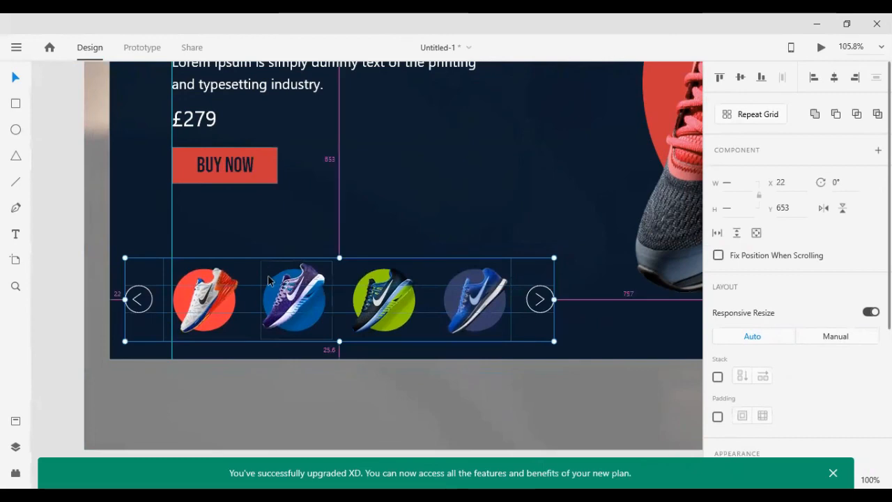
- Paste the row of Facebook, Twitter and Instagram icons and place it below the hero shoe at X 926, Y 693
scroll(268, 280, down, 4)
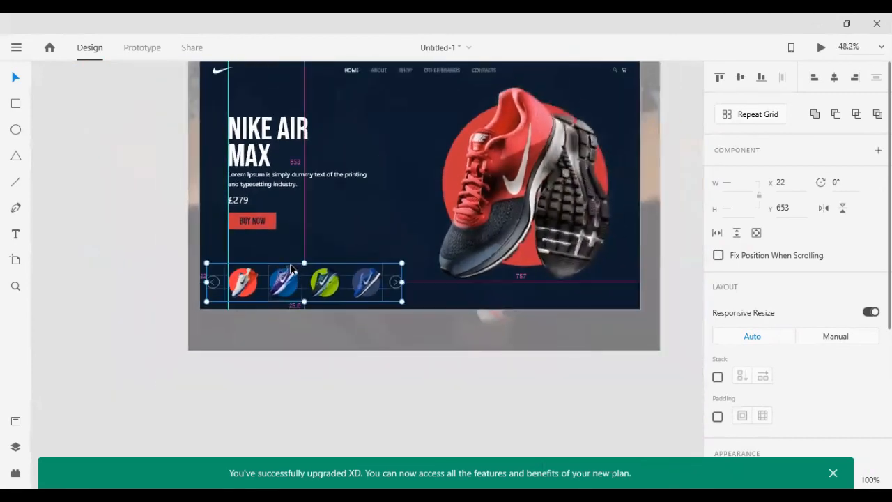
scroll(510, 368, down, 1)
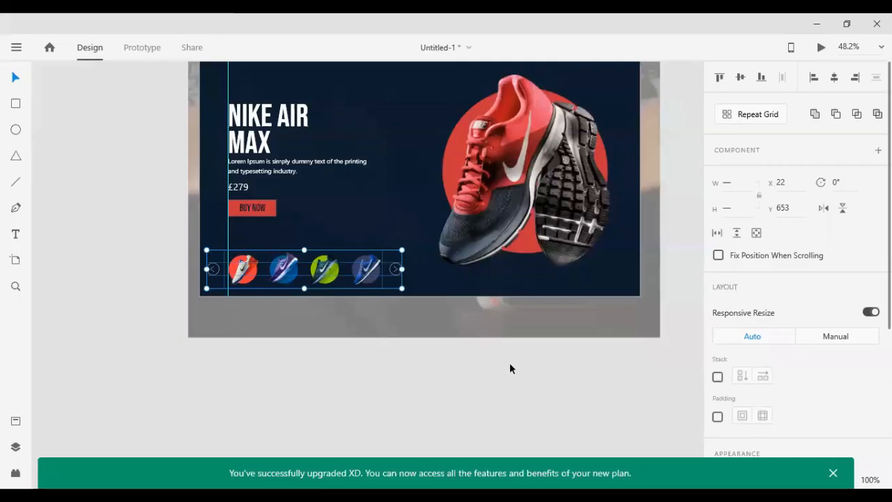
click(370, 367)
key(ctrl+v)
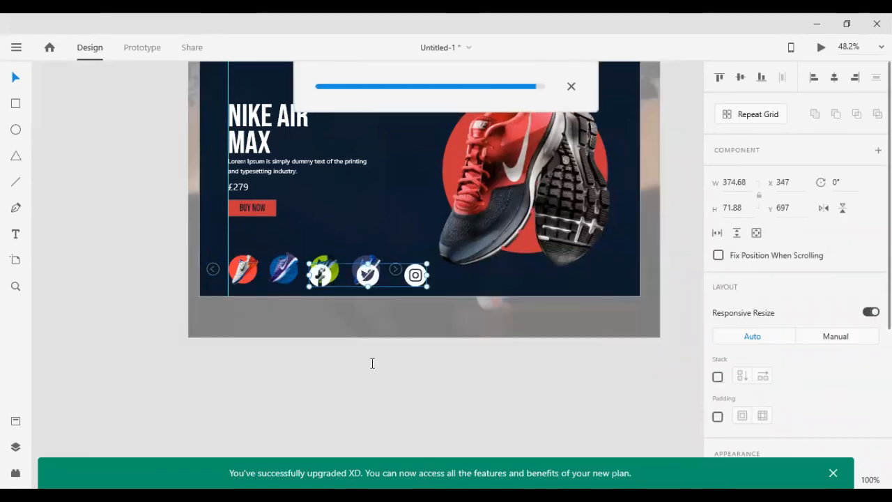
drag(382, 284, 562, 277)
- Scale the social icon row down about its centre to 158.65 wide and 30.43 high
scroll(562, 278, up, 5)
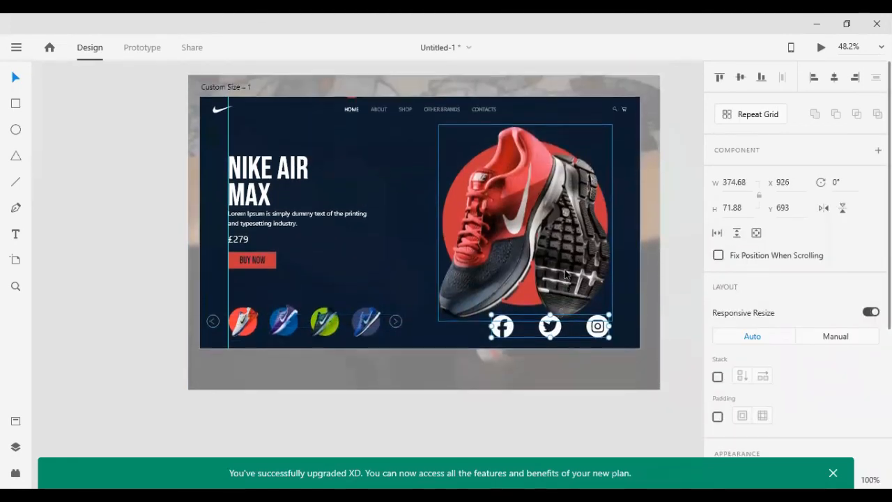
scroll(563, 279, down, 4)
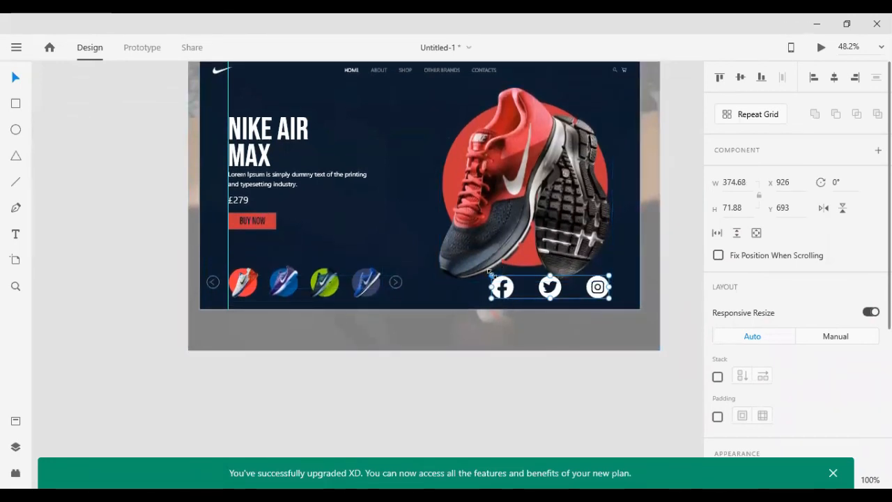
drag(491, 277, 511, 285)
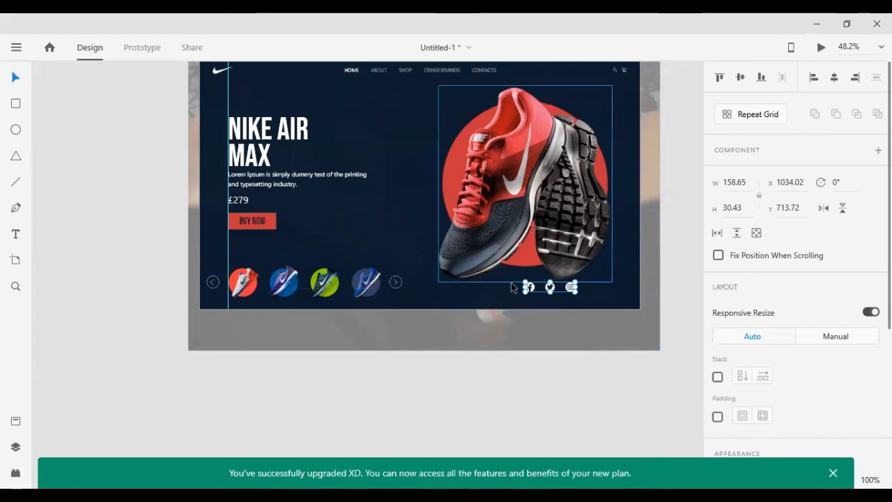
- Move the social icon row into the page's lower right corner at X 1214.02, Y 743.72
key(shift+Down)
key(shift+Down)
key(shift+Right)
key(shift+Right)
key(shift+Right)
key(shift+Right)
key(shift+Right)
key(shift+Right)
key(shift+Right)
key(shift+Right)
key(shift+Right)
key(shift+Right)
key(shift+Right)
key(shift+Right)
key(shift+Right)
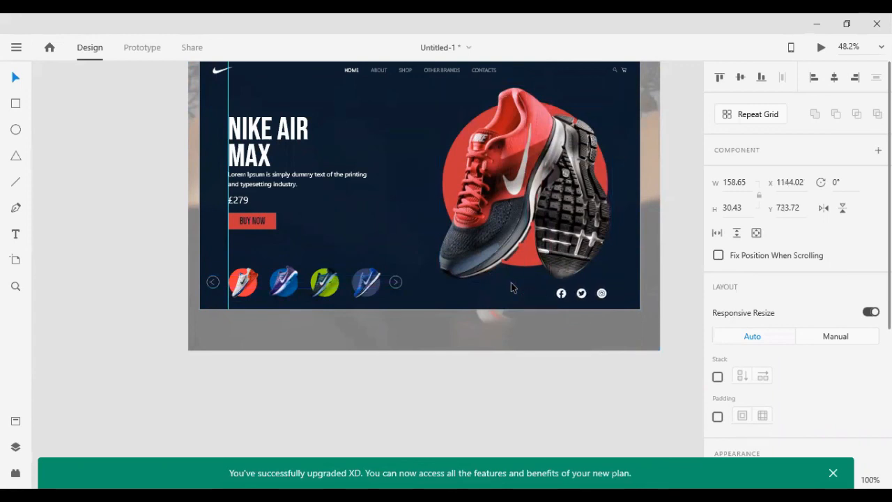
key(shift+Right)
key(shift+Right)
key(shift+Right)
key(shift+Right)
key(shift+Right)
key(shift+Right)
key(shift+Down)
key(shift+Down)
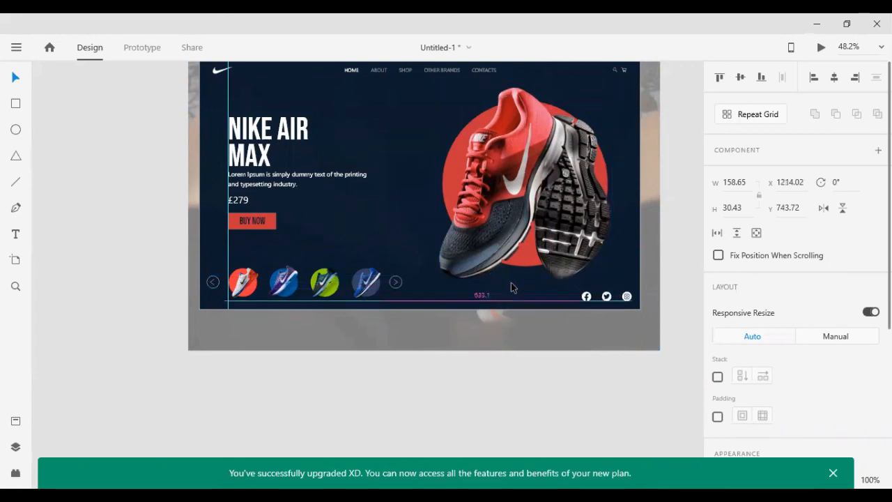
- Nudge the social icon row to X 1206.02, Y 724.72 so it sits in from the page's lower right corner
key(shift+Right)
key(shift+Down)
key(Right)
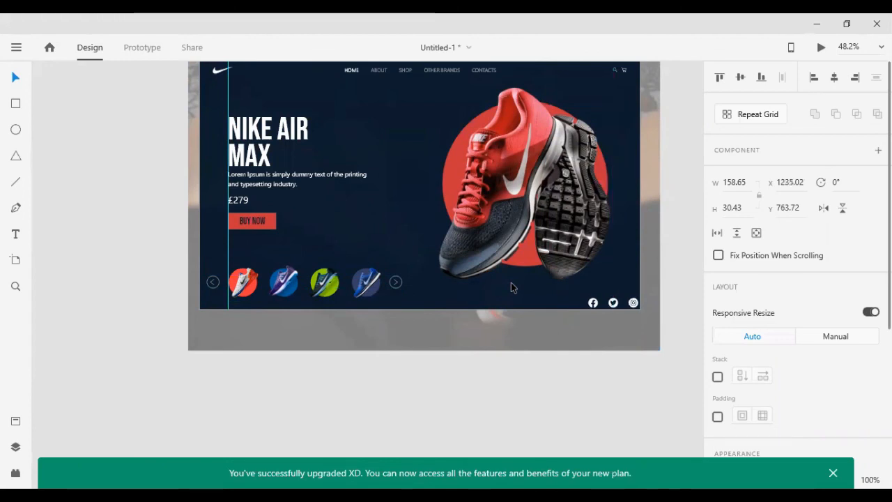
key(Right)
key(shift+Up)
key(shift+Up)
key(Down)
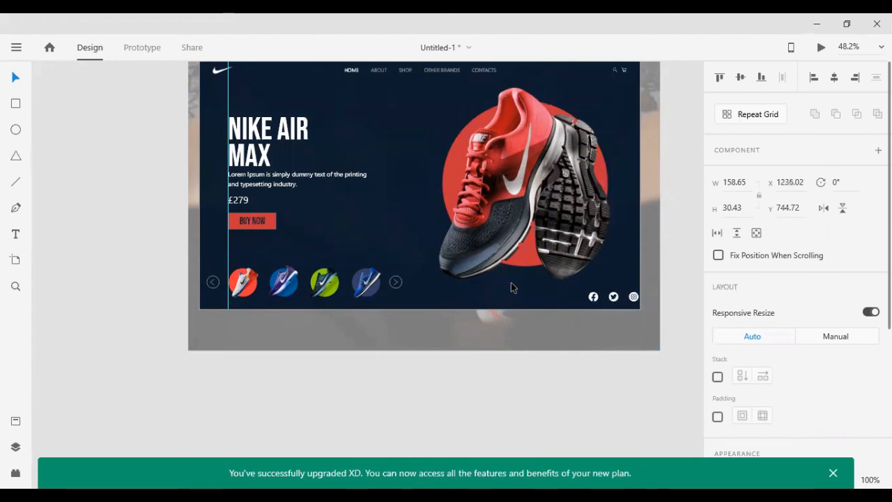
key(shift+Up)
key(shift+Up)
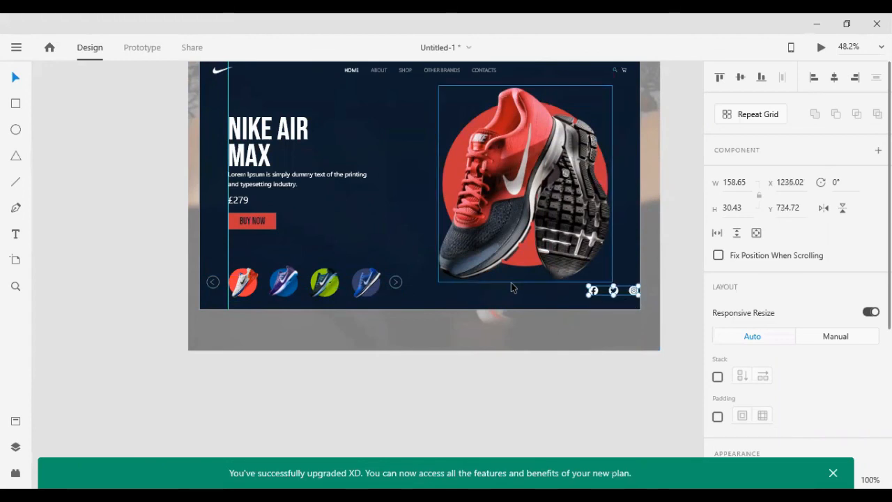
key(shift+Left)
key(shift+Left)
key(shift+Left)
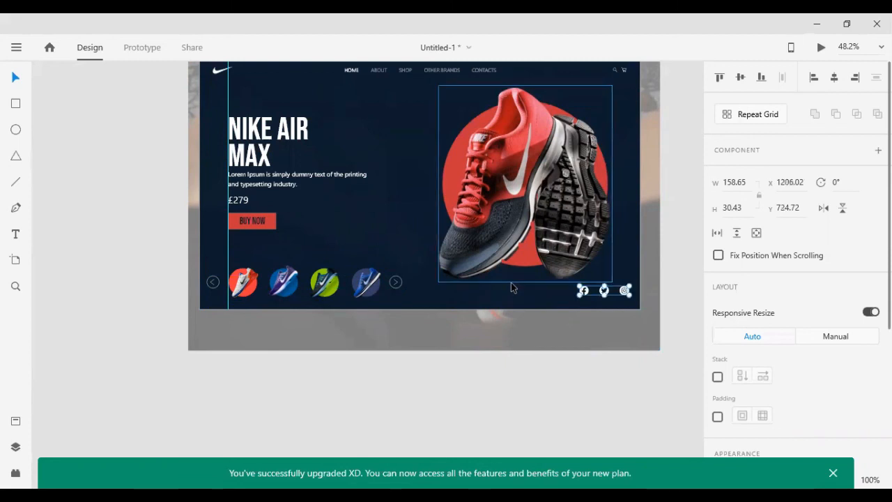
- Ungroup the social icons and shift the Twitter and Facebook icons closer to Instagram, placing Facebook at X 1226.02
key(ctrl+shift+g)
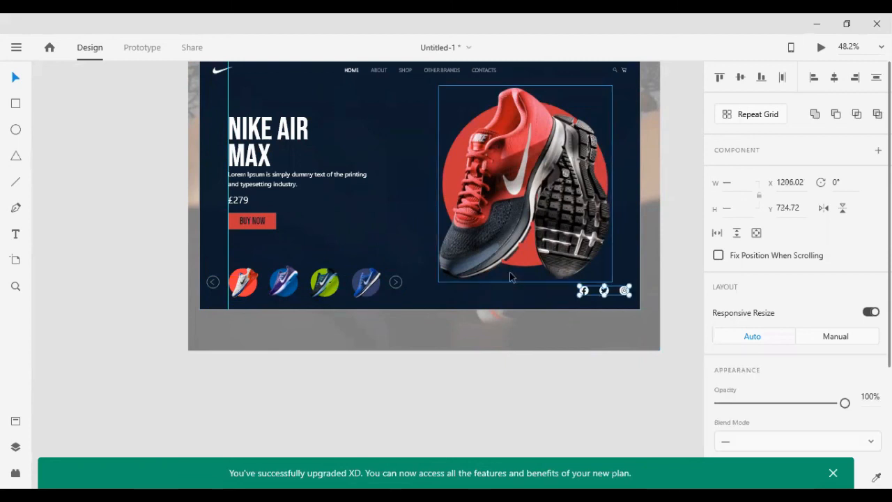
click(604, 376)
click(605, 293)
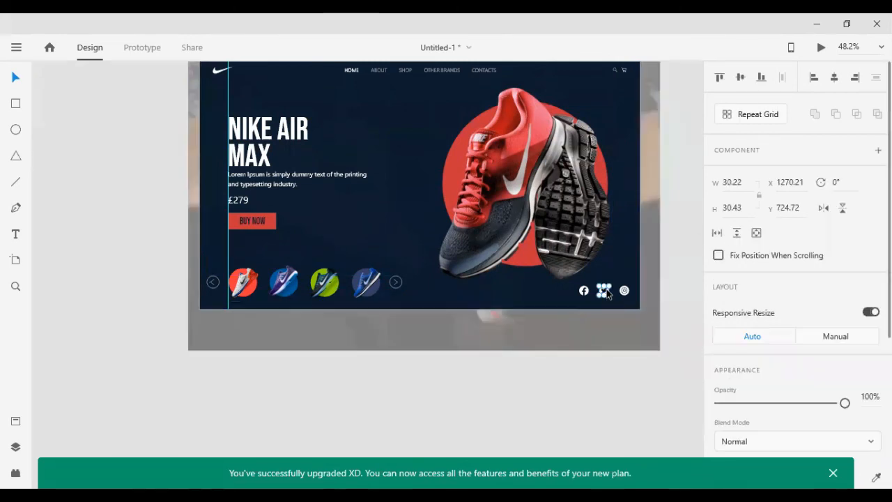
click(585, 297)
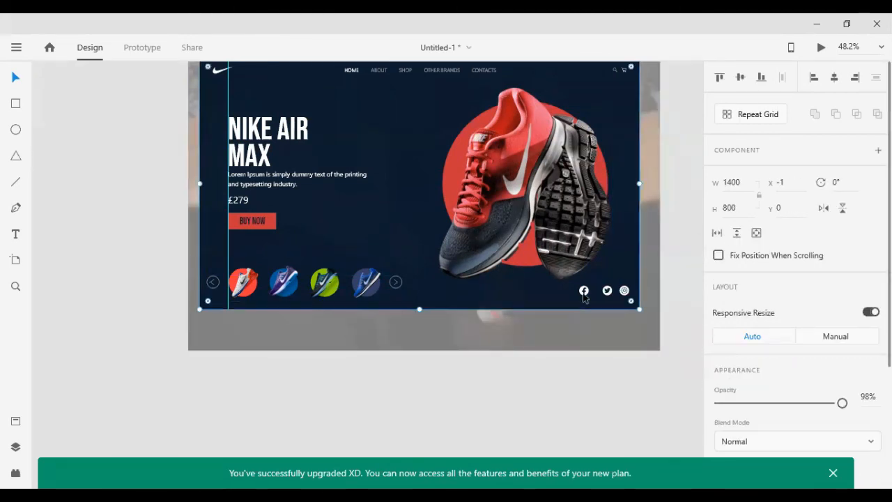
click(585, 291)
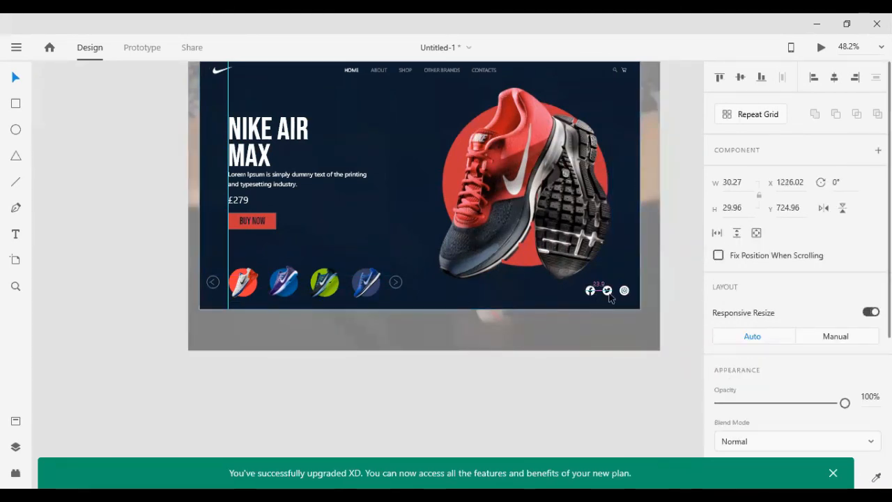
- Set the opacity of the Facebook, Twitter and Instagram icons to 50%
shift+click(607, 291)
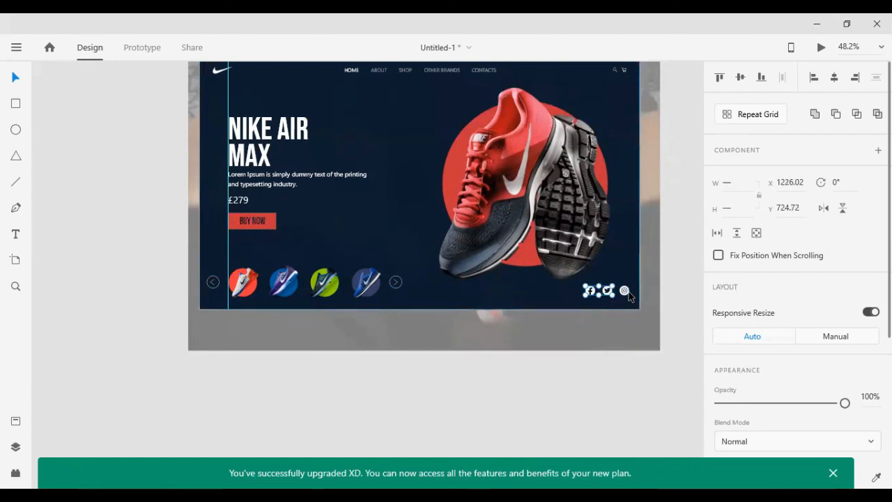
shift+click(625, 291)
scroll(794, 355, down, 1)
click(871, 333)
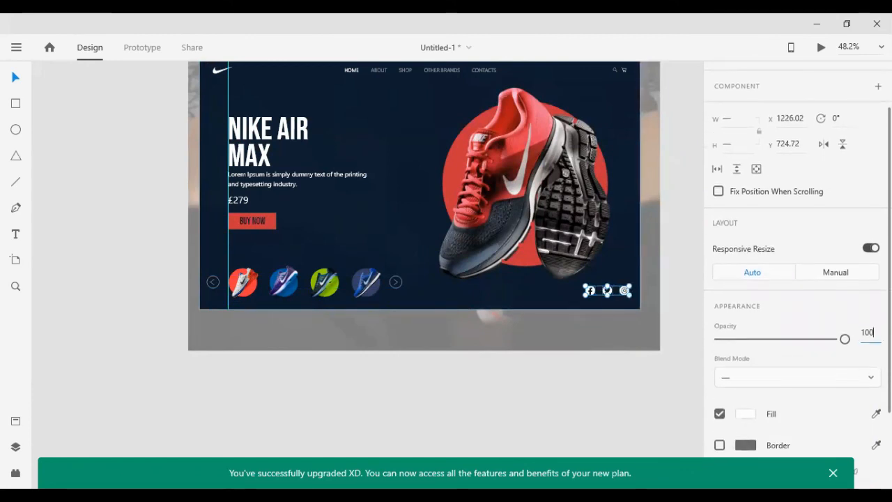
text(50)
key(Return)
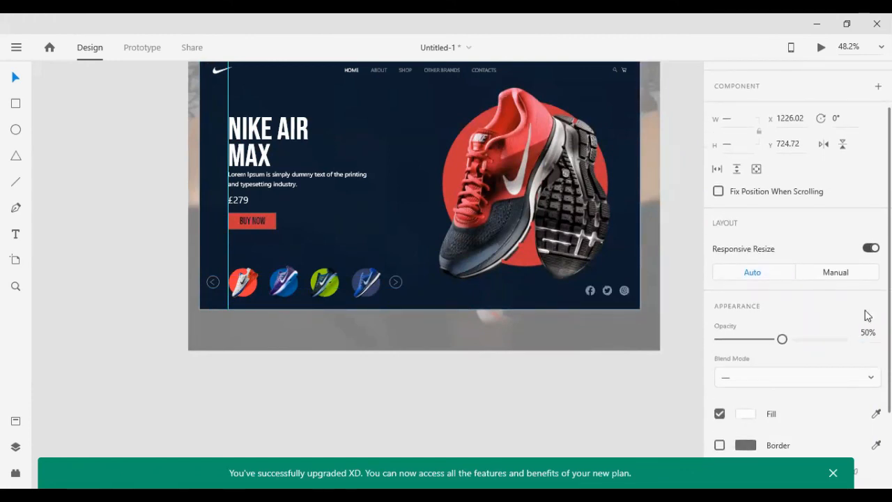
click(149, 234)
scroll(147, 231, up, 2)
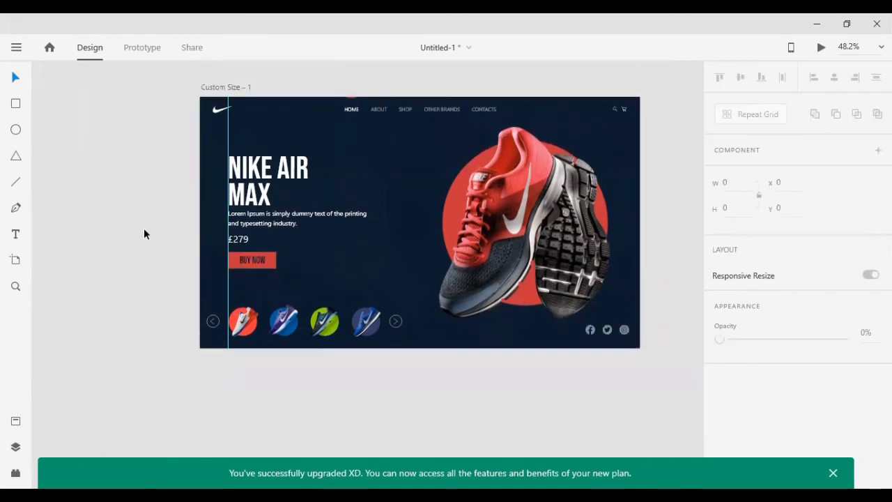